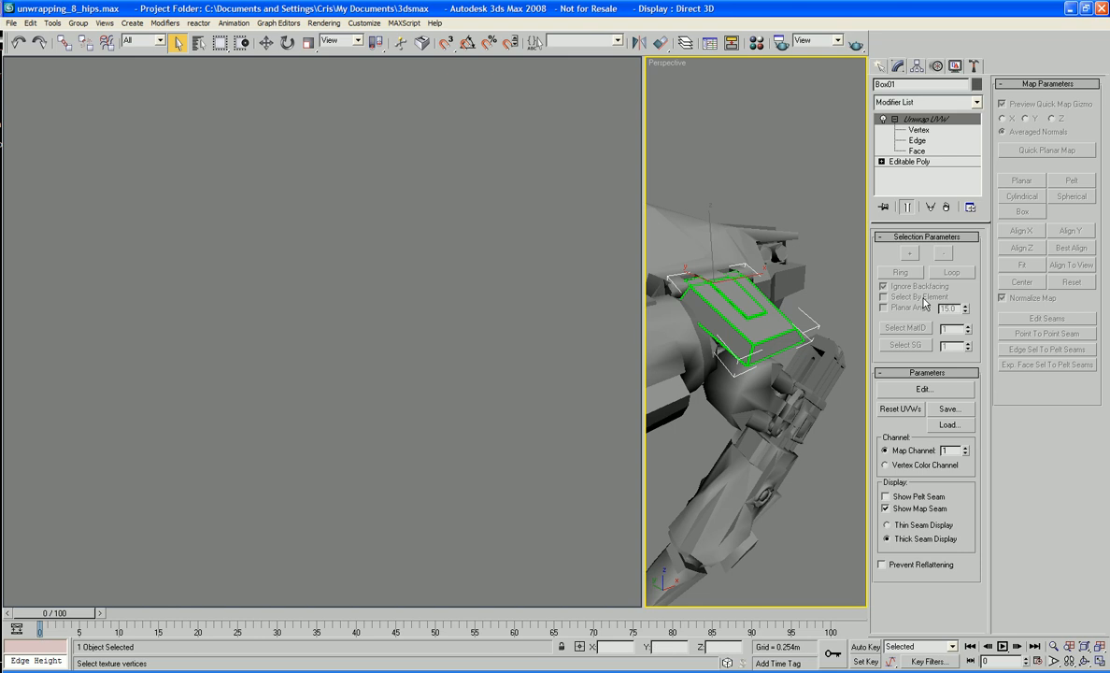
Step: Isolate the selected hip box and open its UV layout for editing
right_click(734, 315)
click(769, 215)
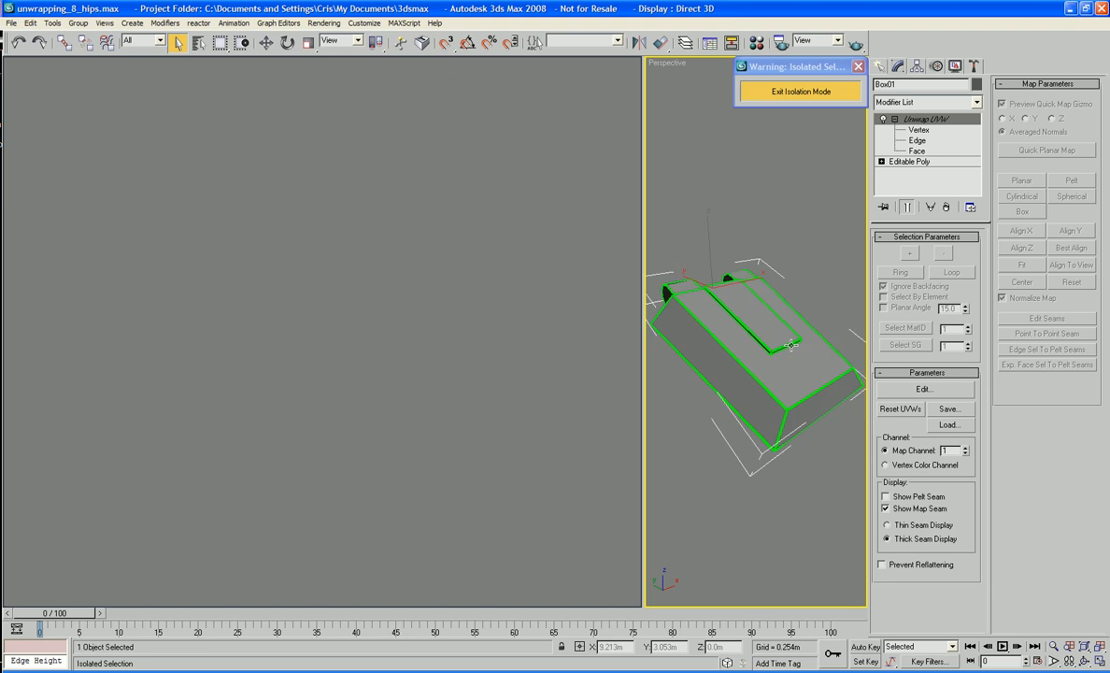
click(922, 388)
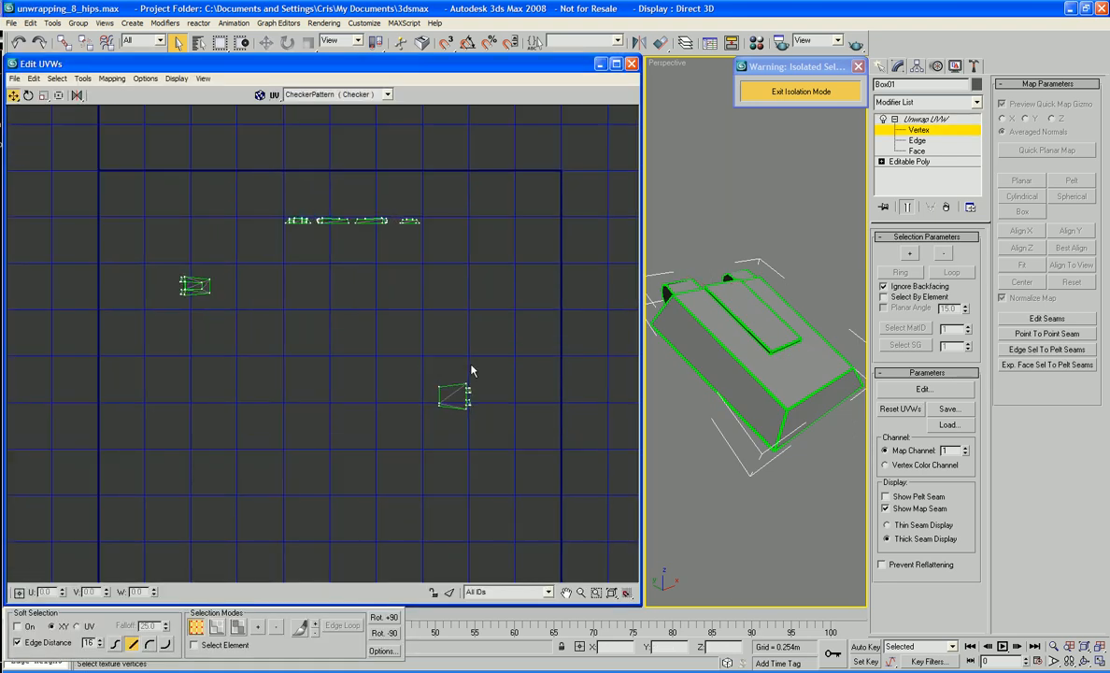
alt+middle_drag(741, 323, 701, 346)
Step: Move the two large trapezoid UV shells side by side, just below the row of thin side shells
middle_drag(440, 262, 520, 293)
scroll(520, 293, up, 3)
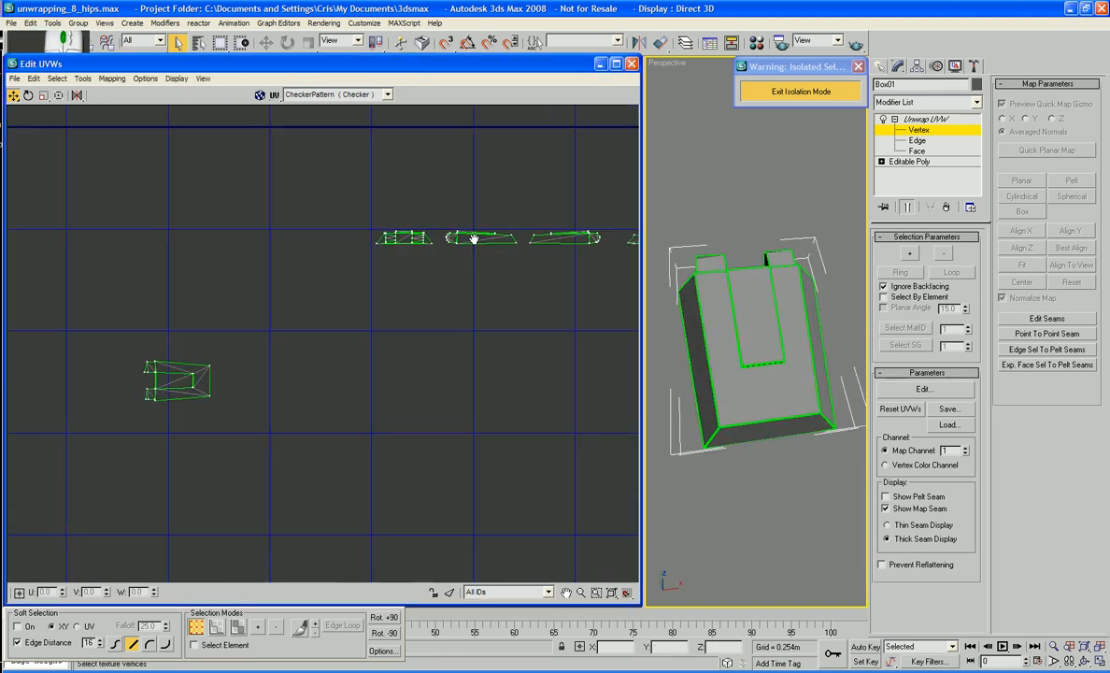
scroll(228, 168, down, 3)
drag(403, 316, 450, 350)
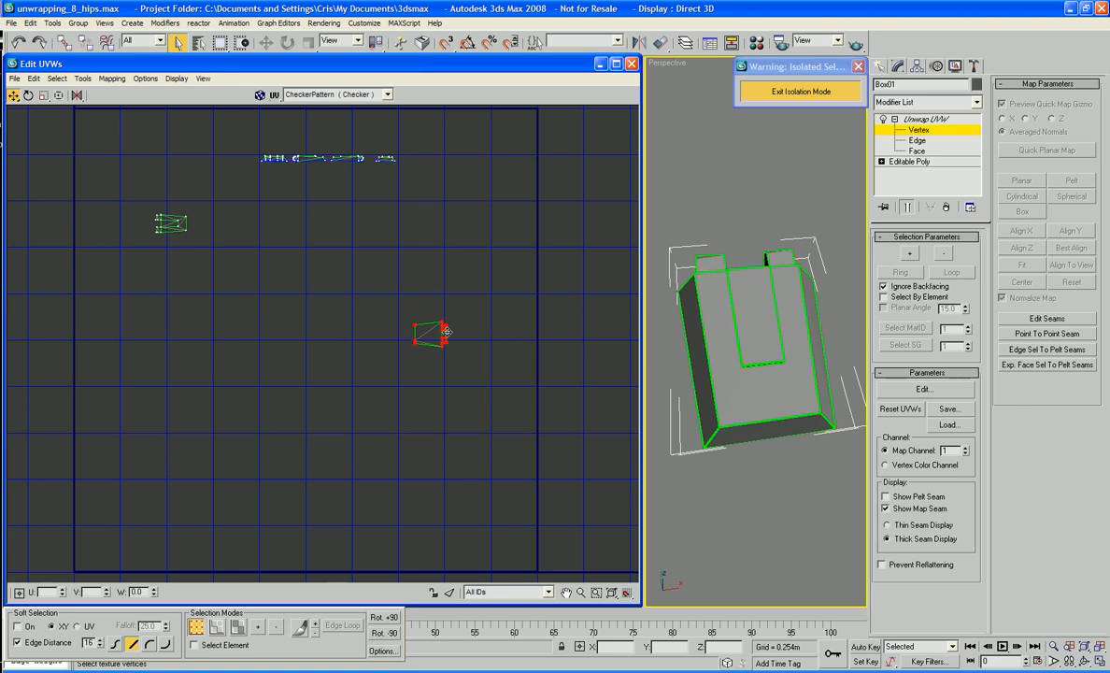
drag(447, 330, 352, 211)
drag(147, 207, 289, 210)
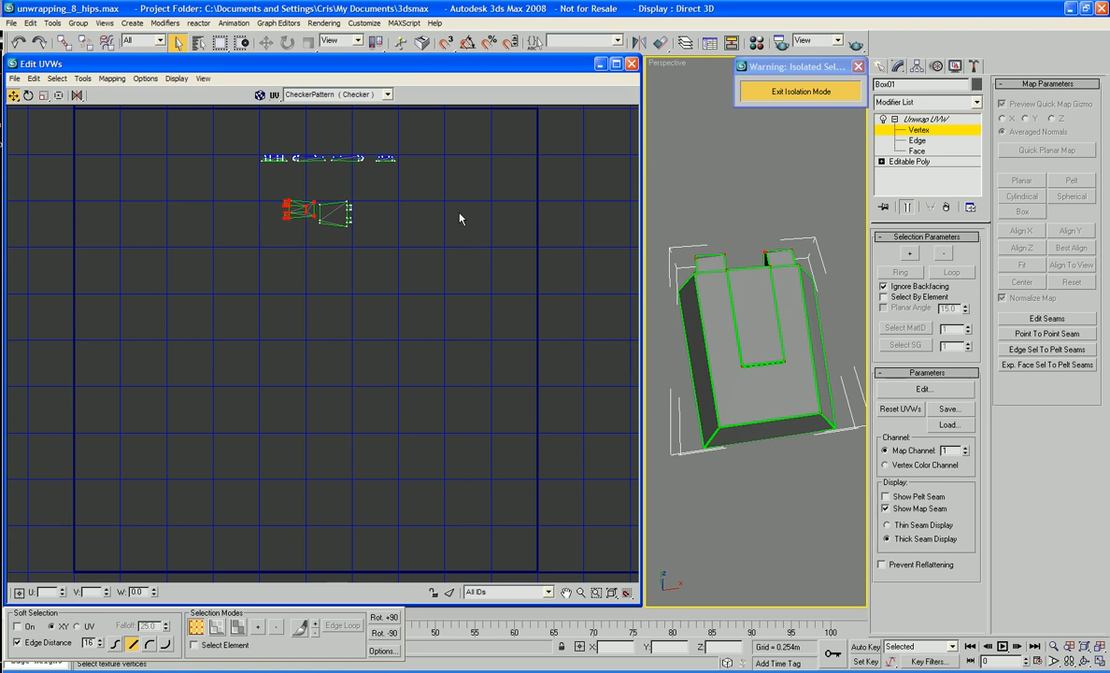
Step: Scale down the raised panel's two triangular UV faces uniformly so they sit inset within the smaller trapezoid shell
middle_drag(460, 218, 562, 282)
scroll(562, 283, up, 5)
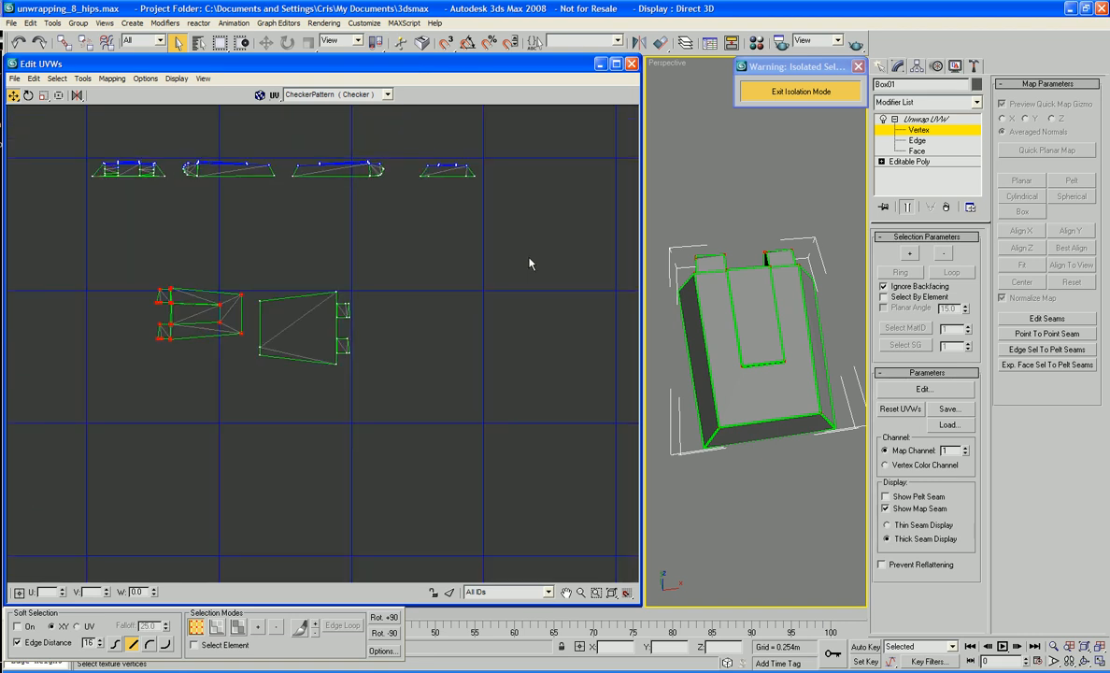
middle_drag(400, 271, 421, 299)
scroll(372, 321, up, 3)
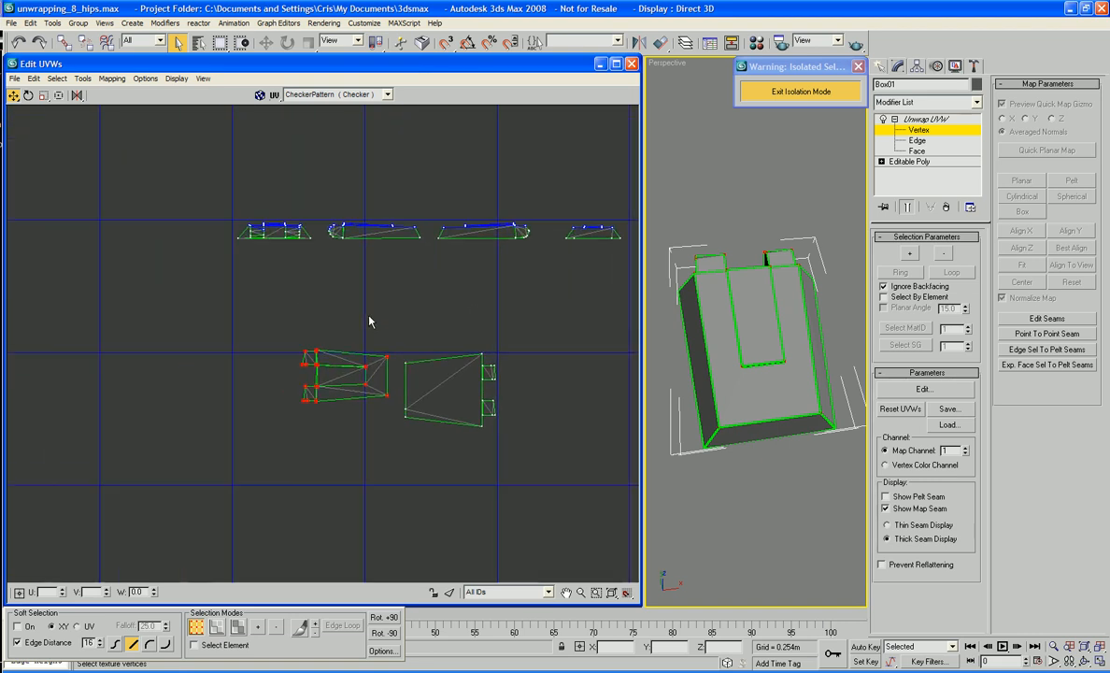
right_click(339, 431)
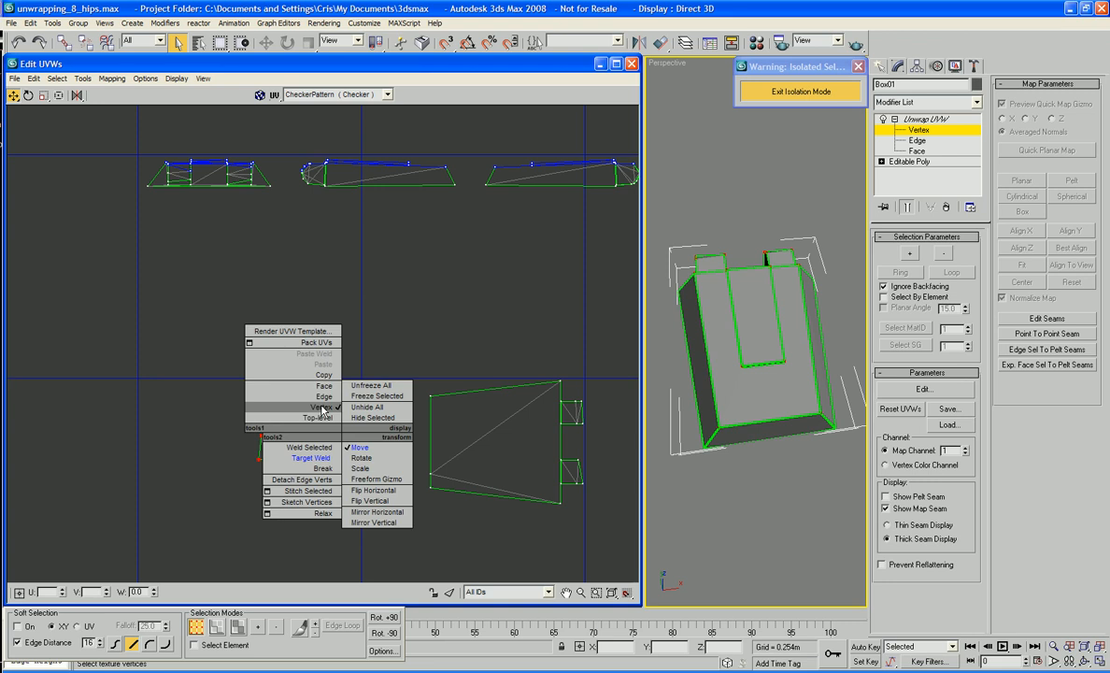
click(323, 386)
ctrl+click(331, 417)
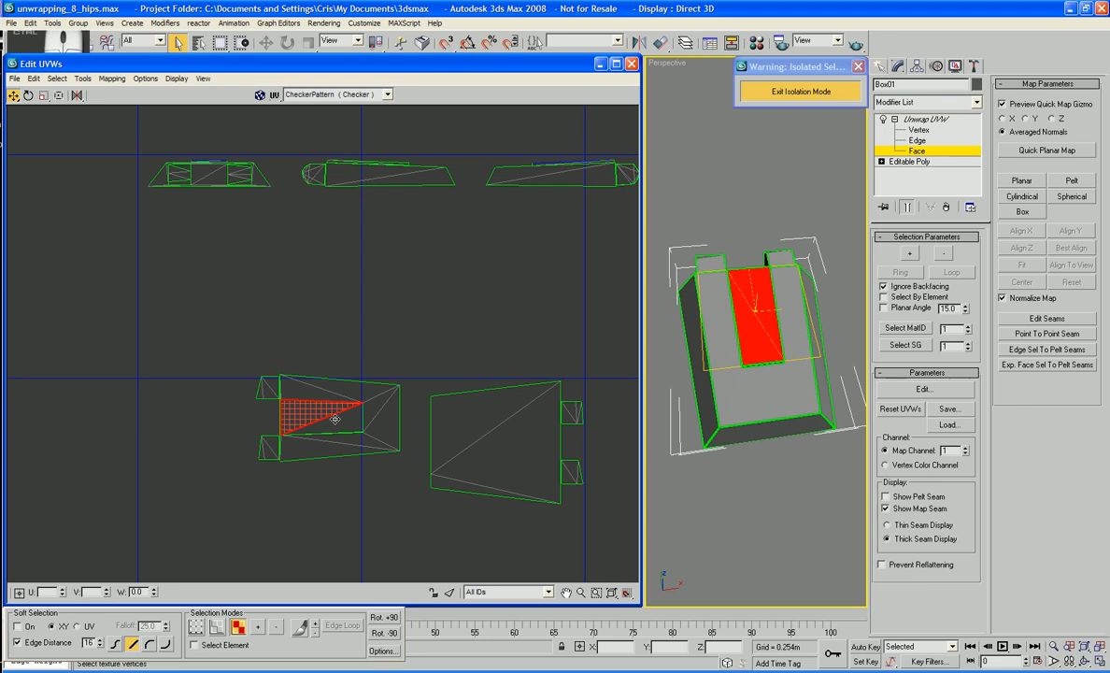
right_click(332, 416)
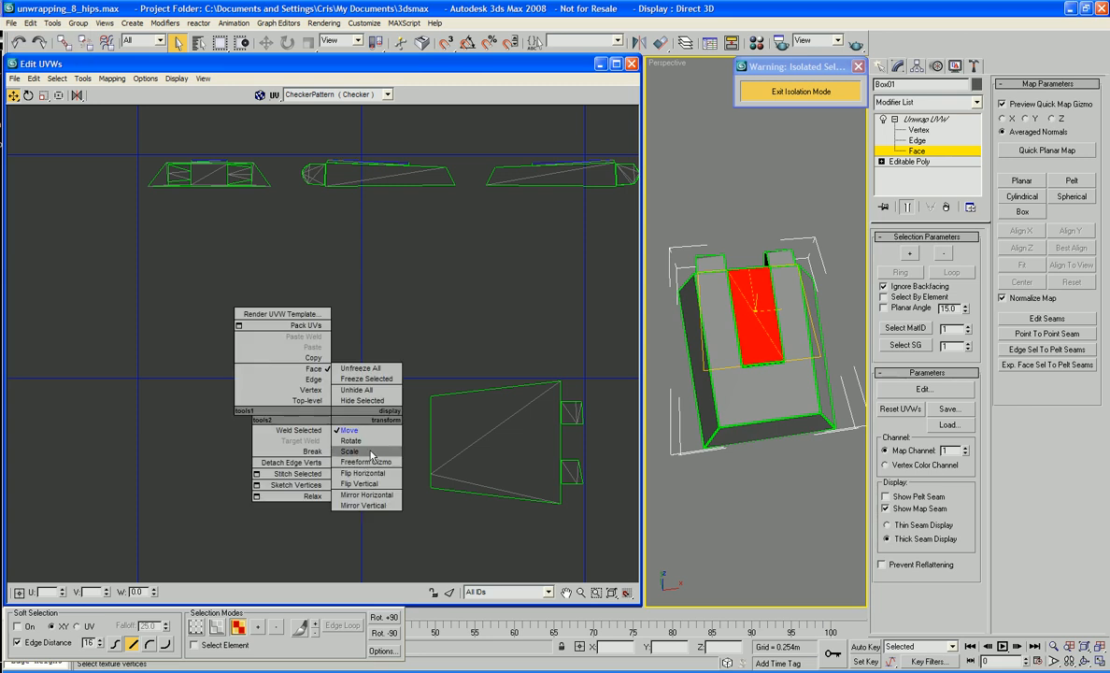
click(371, 455)
mouse_move(366, 449)
mouse_down()
mouse_move(353, 422)
mouse_move(356, 440)
mouse_up()
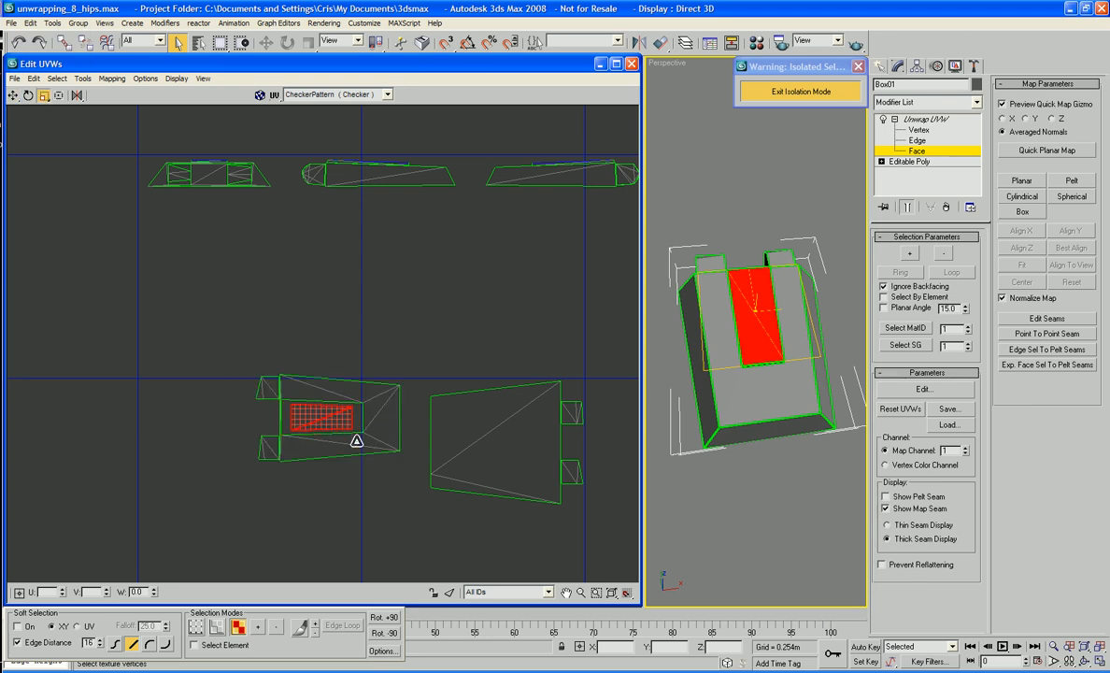
middle_drag(357, 441, 356, 397)
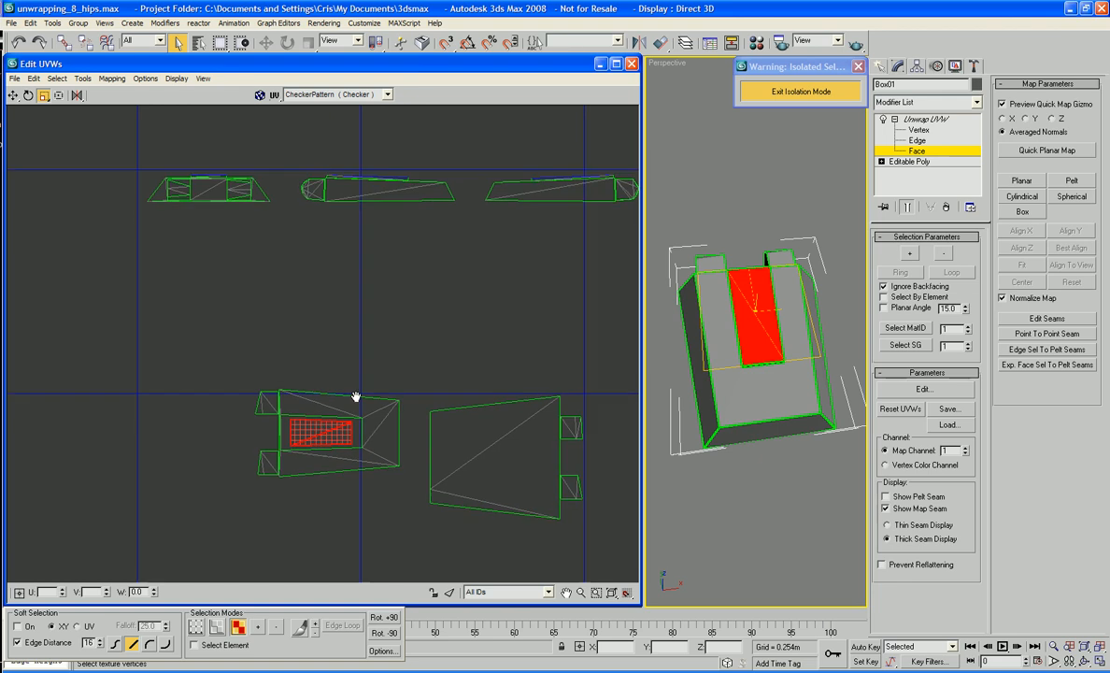
click(397, 329)
Step: Select the raised panel's surrounding side faces by growing the selection from its top face and deselecting the top
middle_drag(390, 275, 391, 302)
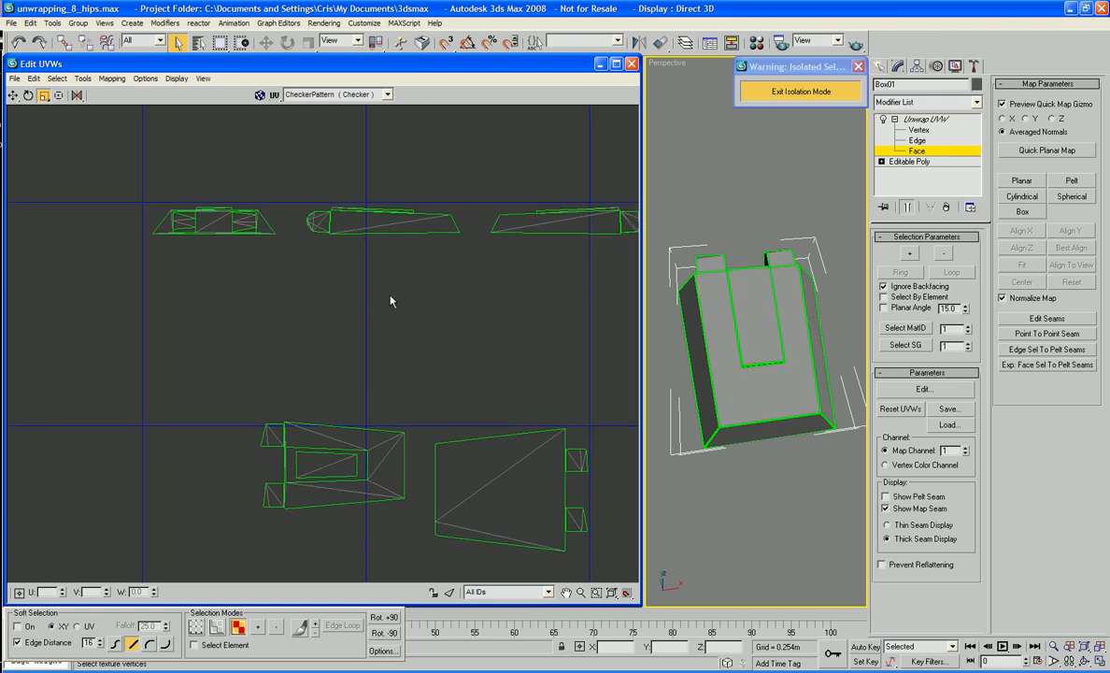
ctrl+click(696, 299)
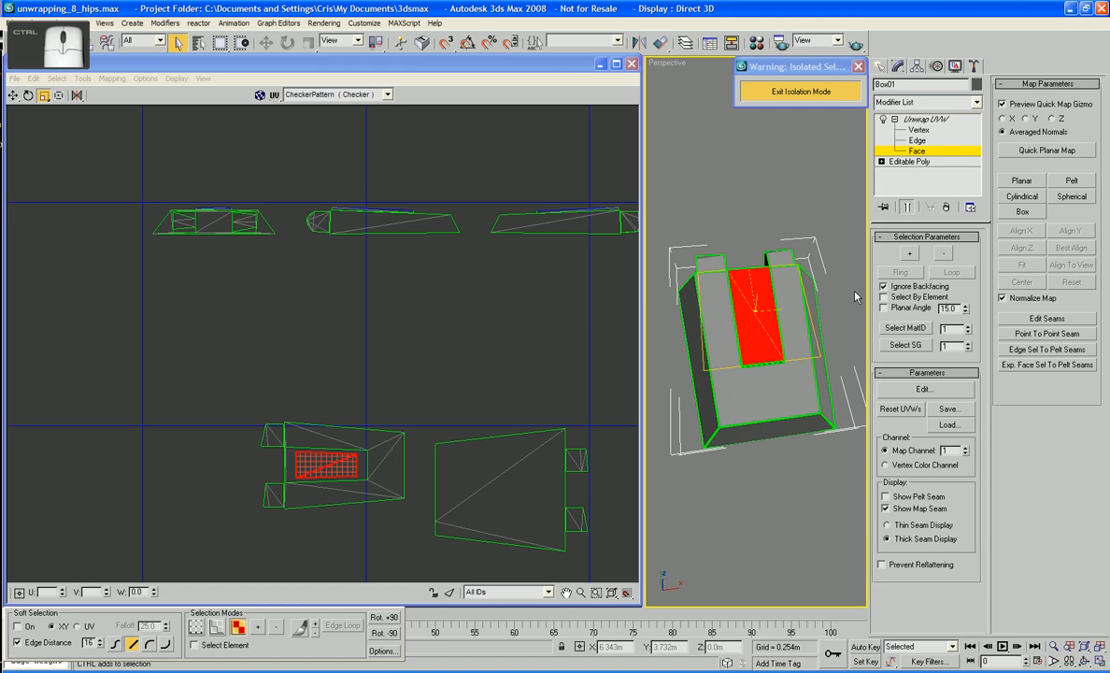
click(912, 255)
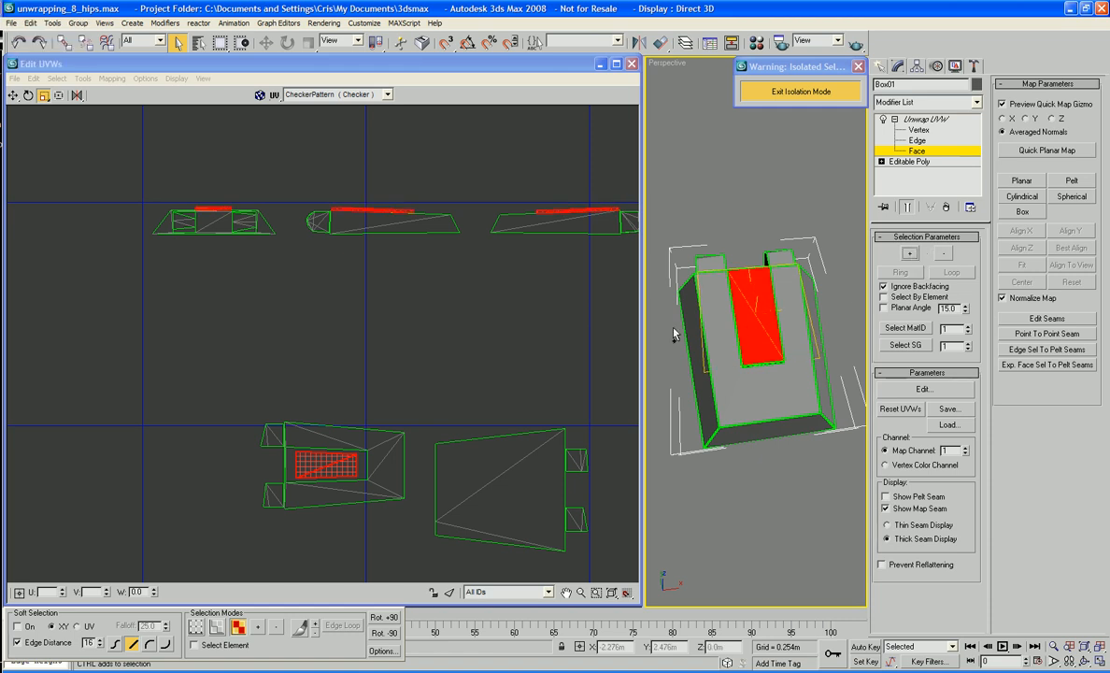
alt+click(307, 461)
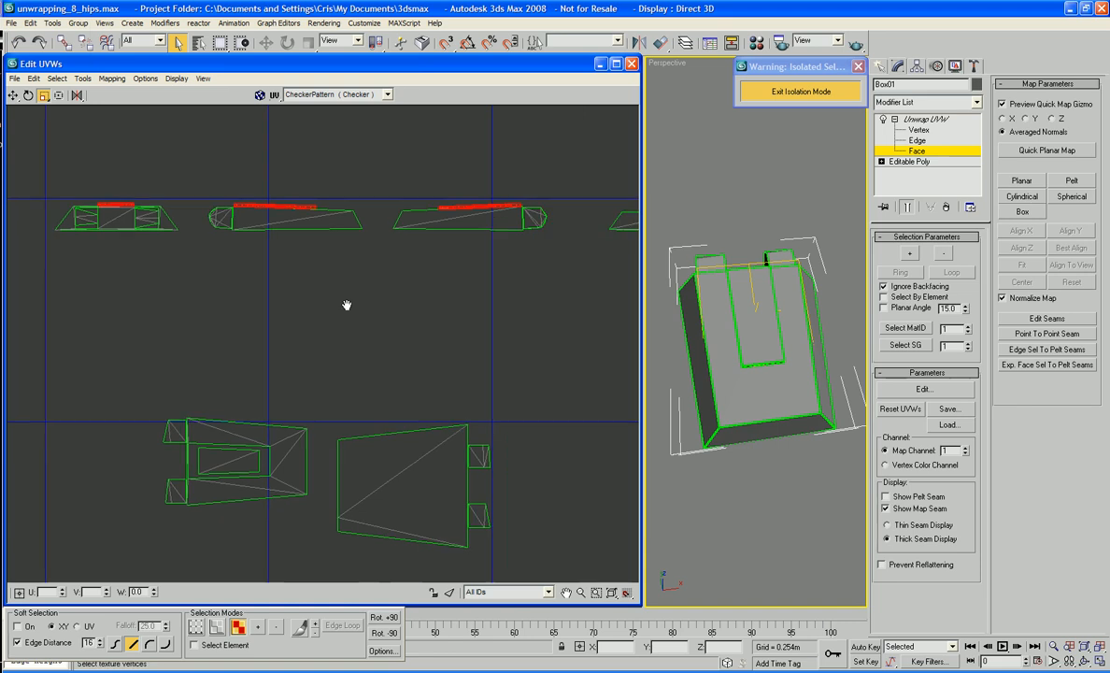
middle_drag(347, 376, 215, 376)
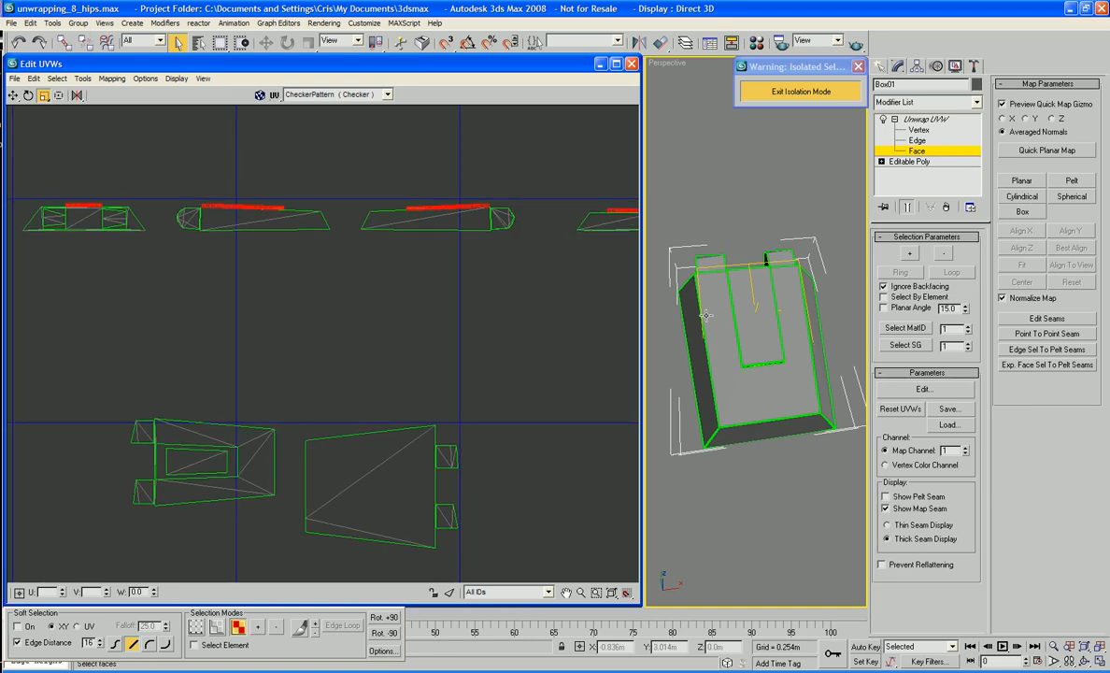
middle_drag(442, 403, 467, 370)
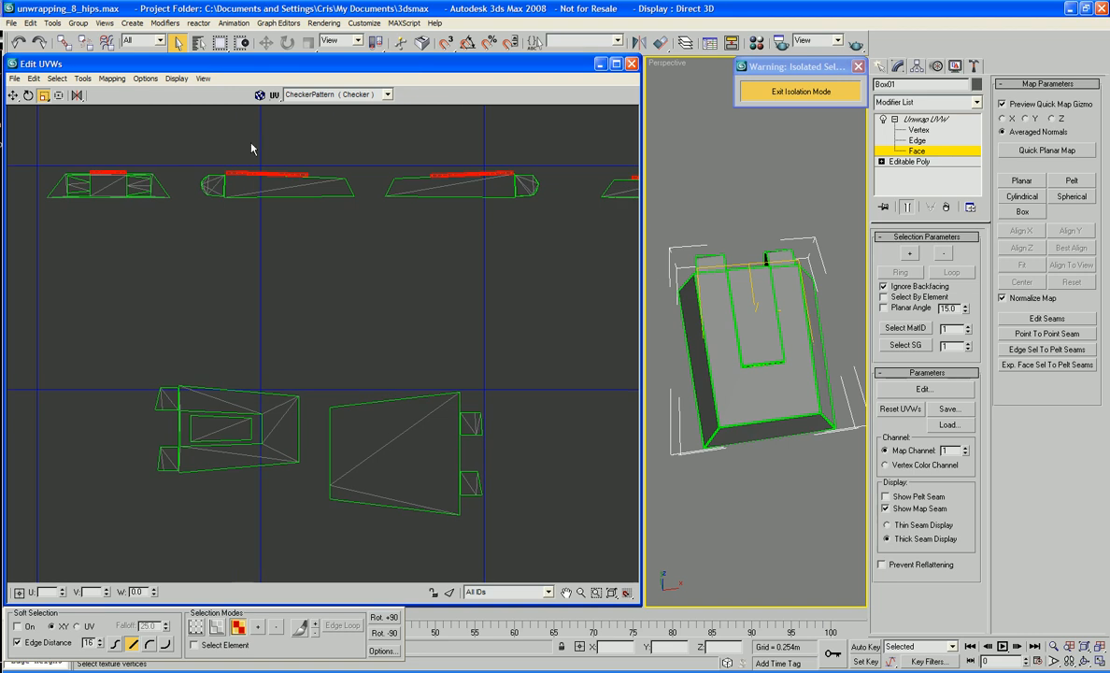
Step: Break the selected side faces off the thin shells and move them down to just above the trapezoid shells
right_click(112, 172)
click(94, 207)
right_click(109, 172)
click(71, 185)
drag(110, 177, 121, 356)
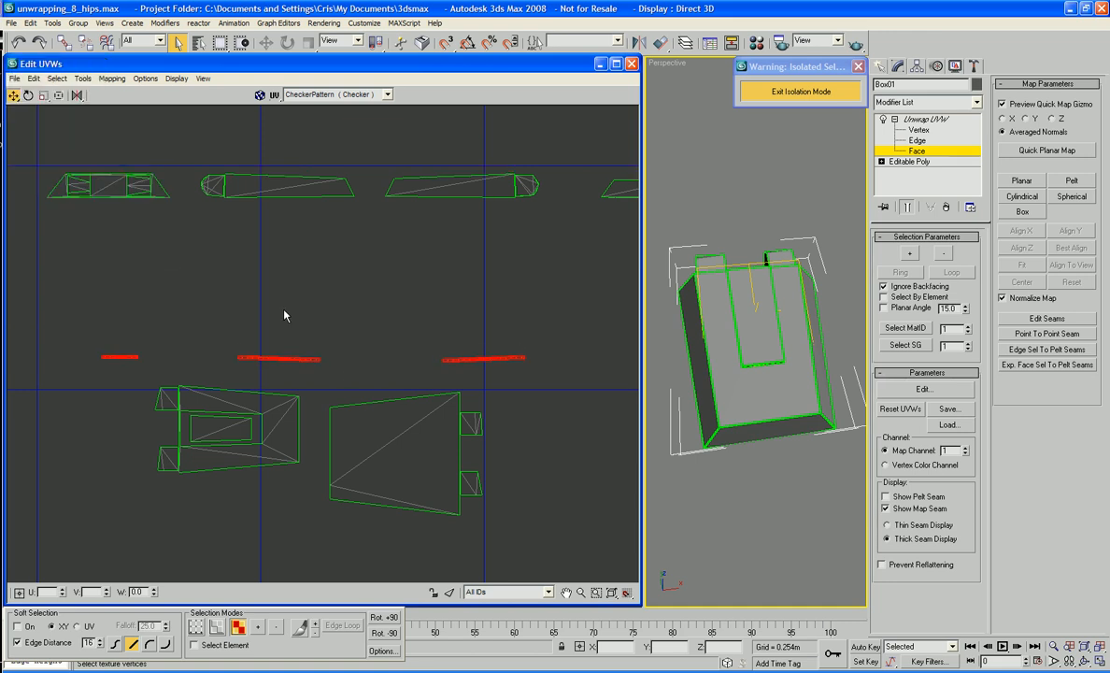
Step: Move the panel's short end strip from the far right to just above the other detached strips near the small trapezoid shell
middle_drag(429, 303, 314, 303)
click(519, 359)
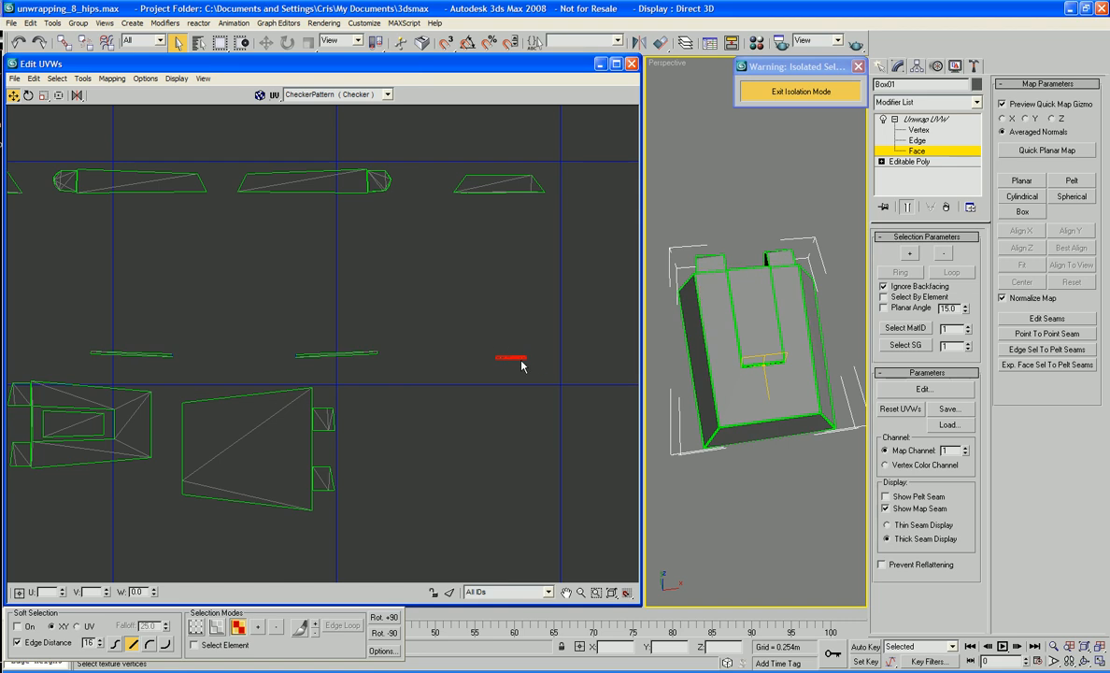
drag(519, 358, 165, 329)
middle_drag(164, 329, 348, 322)
click(435, 312)
Step: Target Weld the first long side strip's four vertices to the panel's outer and inset corners along its lower edge
right_click(436, 308)
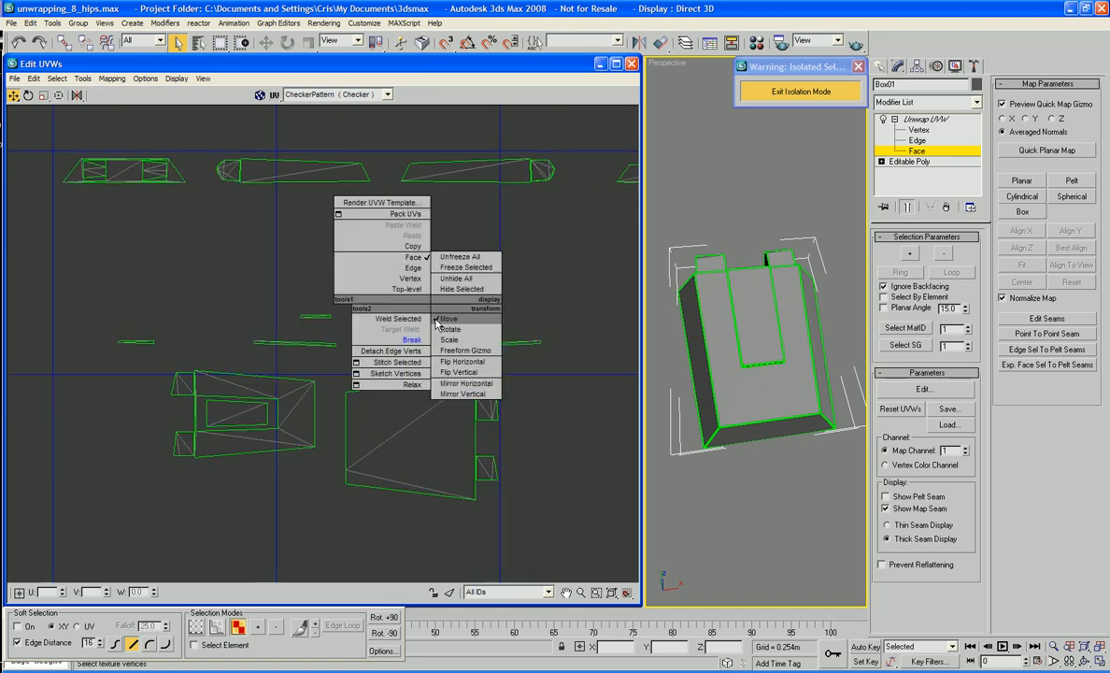
click(416, 278)
right_click(421, 280)
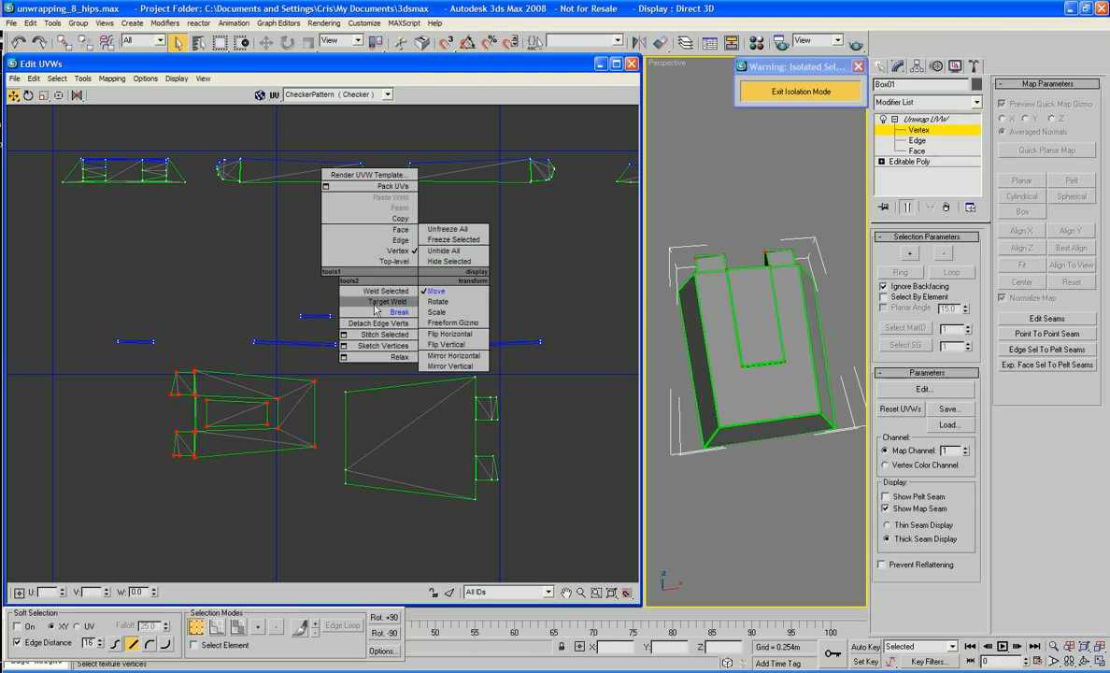
click(376, 305)
click(411, 297)
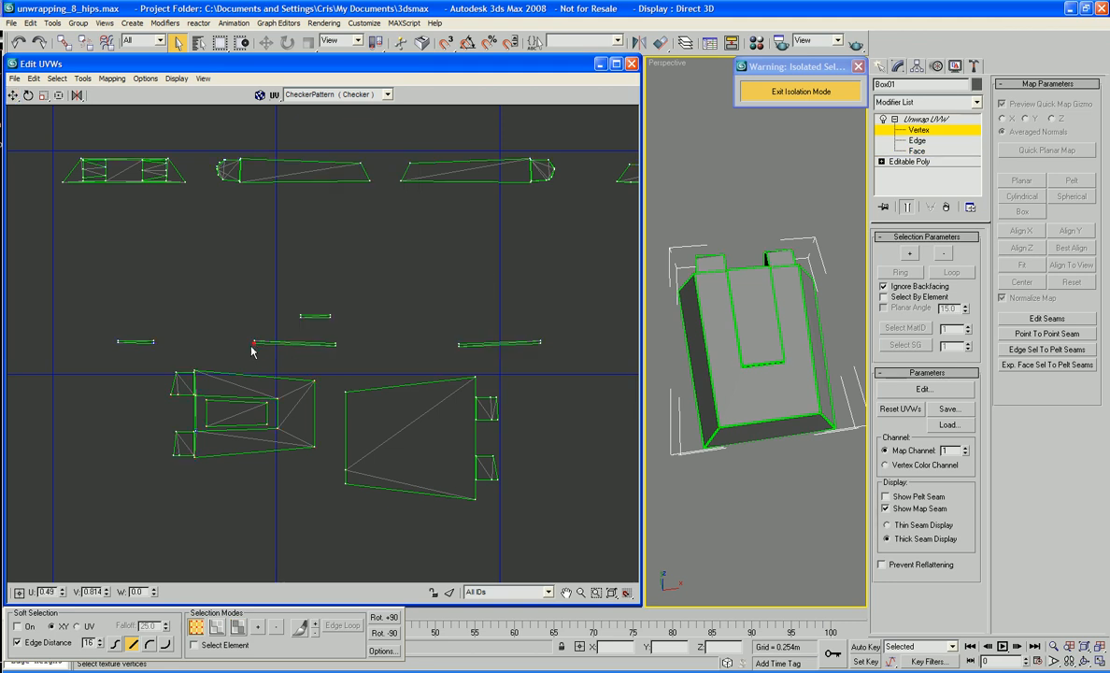
drag(252, 343, 196, 434)
drag(254, 342, 197, 431)
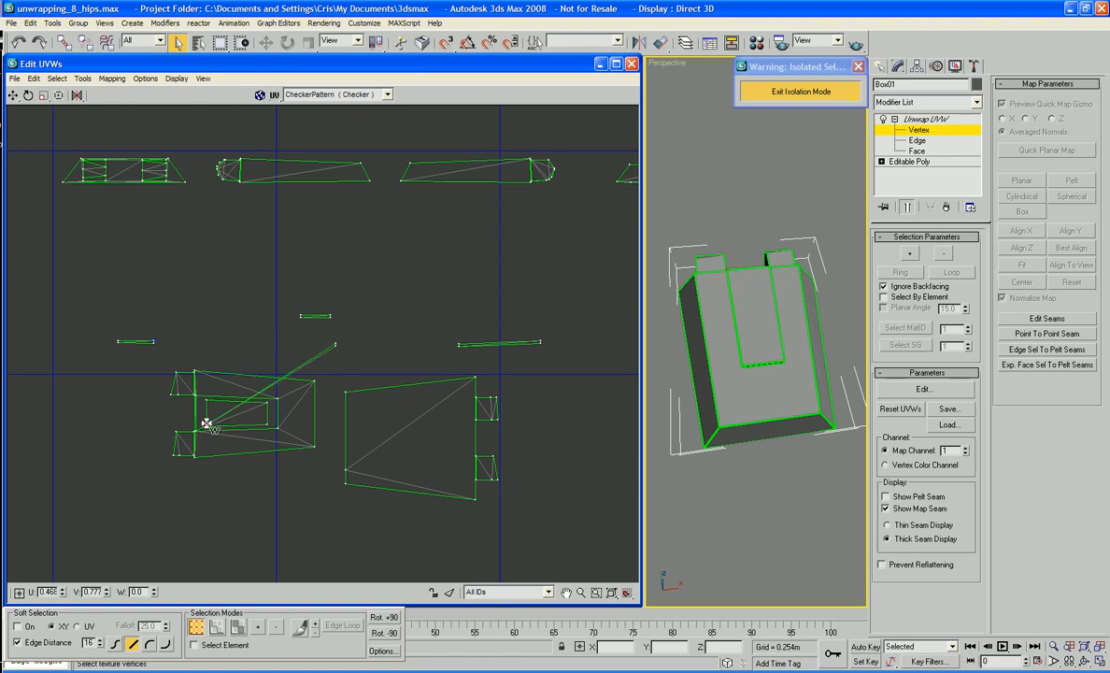
drag(337, 348, 279, 427)
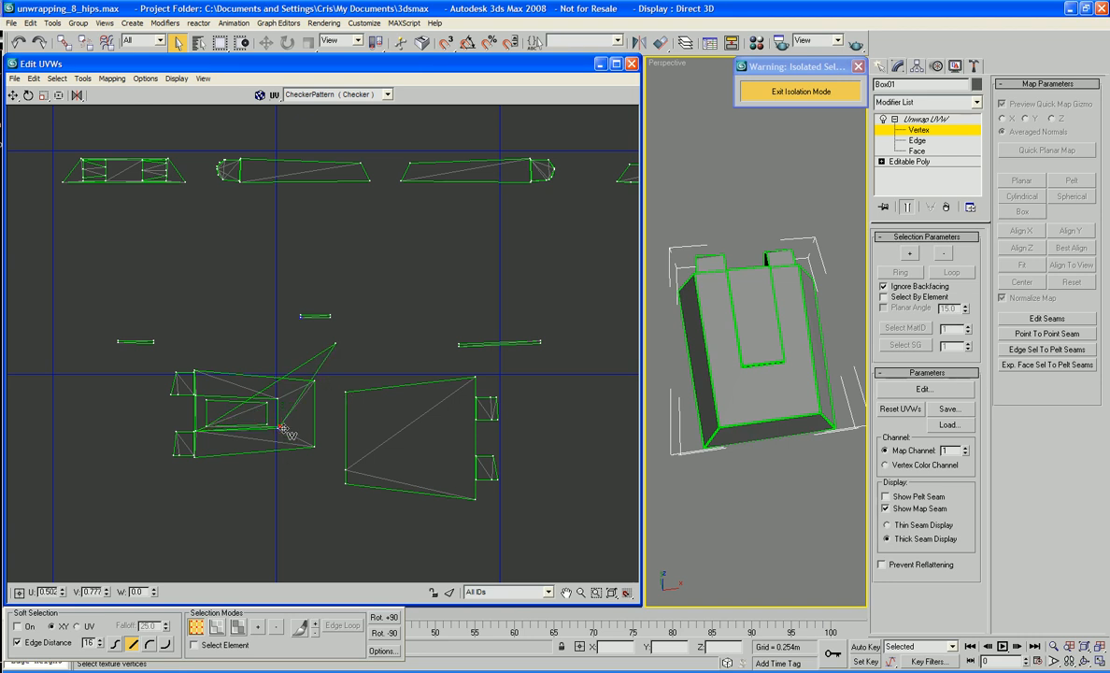
drag(282, 426, 280, 428)
drag(335, 345, 268, 425)
Step: Target Weld the leftmost short strip's four vertices to the outer and inset corners at the panel's left end
middle_drag(252, 367, 302, 361)
scroll(302, 362, up, 2)
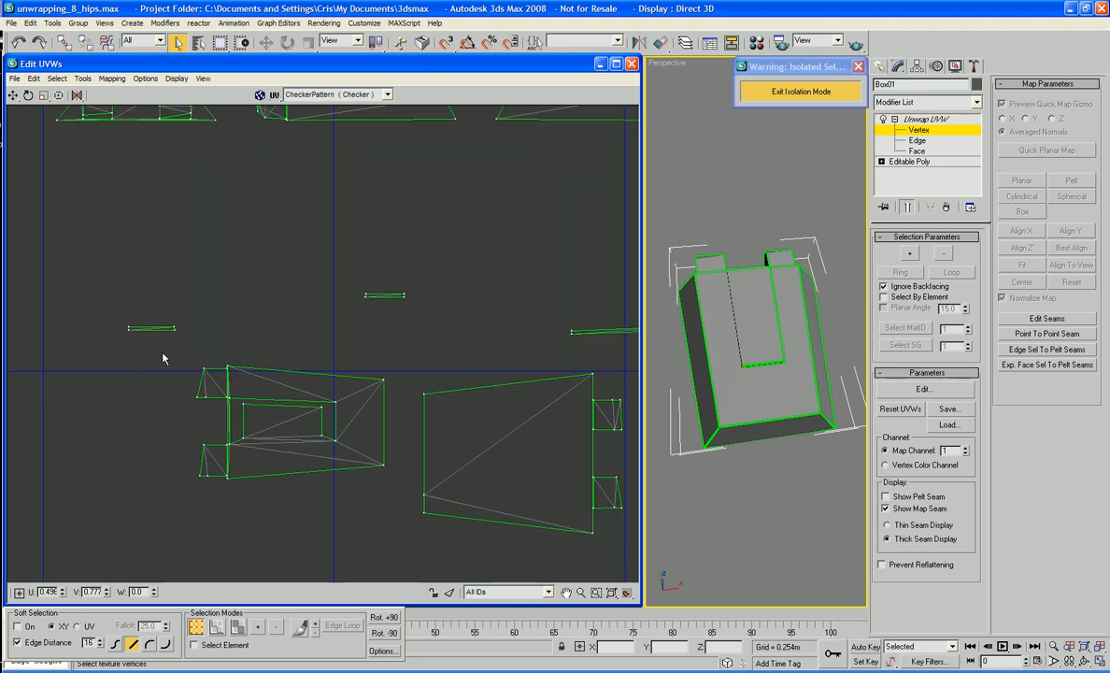
click(174, 330)
drag(175, 330, 231, 447)
drag(173, 325, 246, 436)
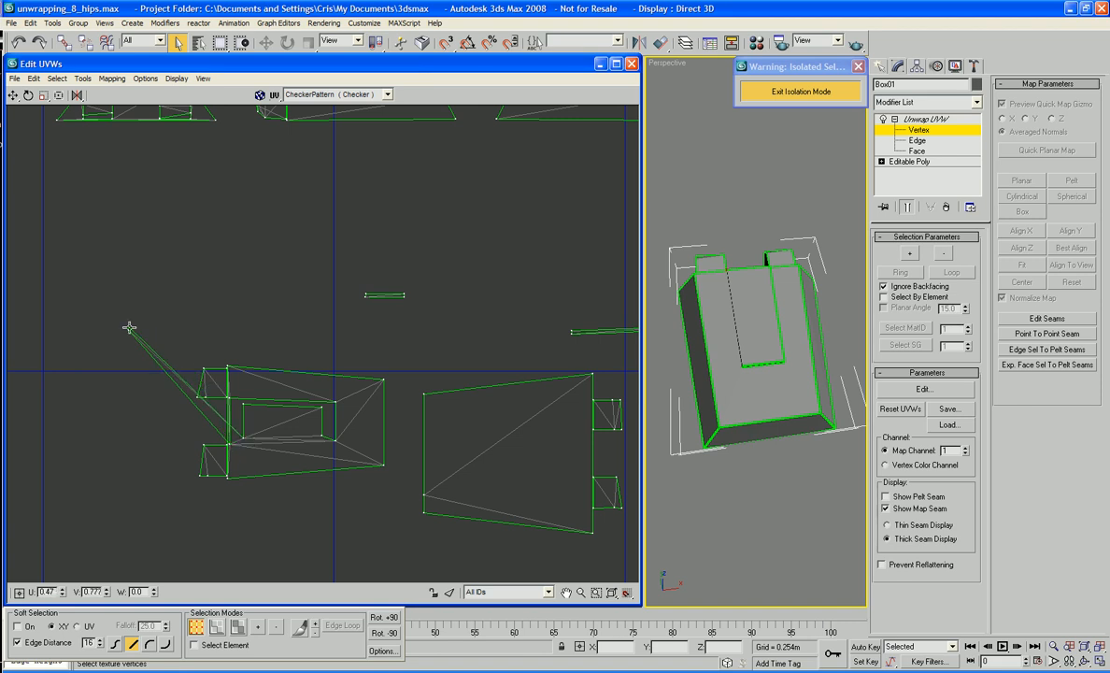
drag(129, 328, 244, 405)
drag(129, 330, 231, 400)
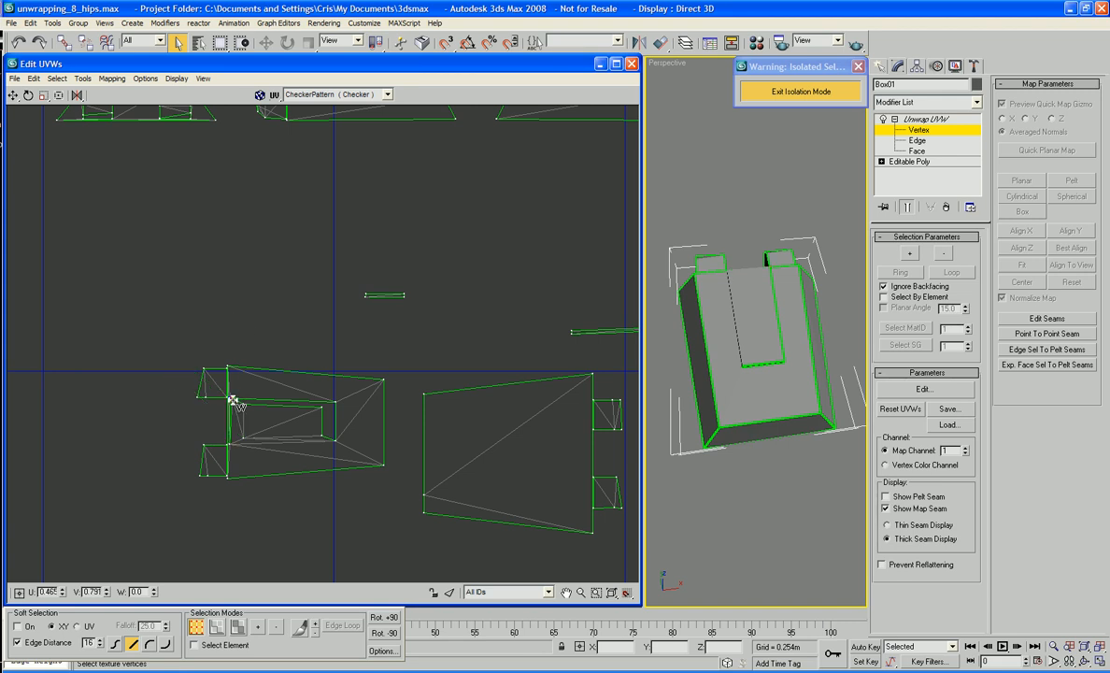
Step: Target Weld the remaining short strip's vertices to the outer and inset corners at the panel's right end
middle_drag(370, 400, 280, 388)
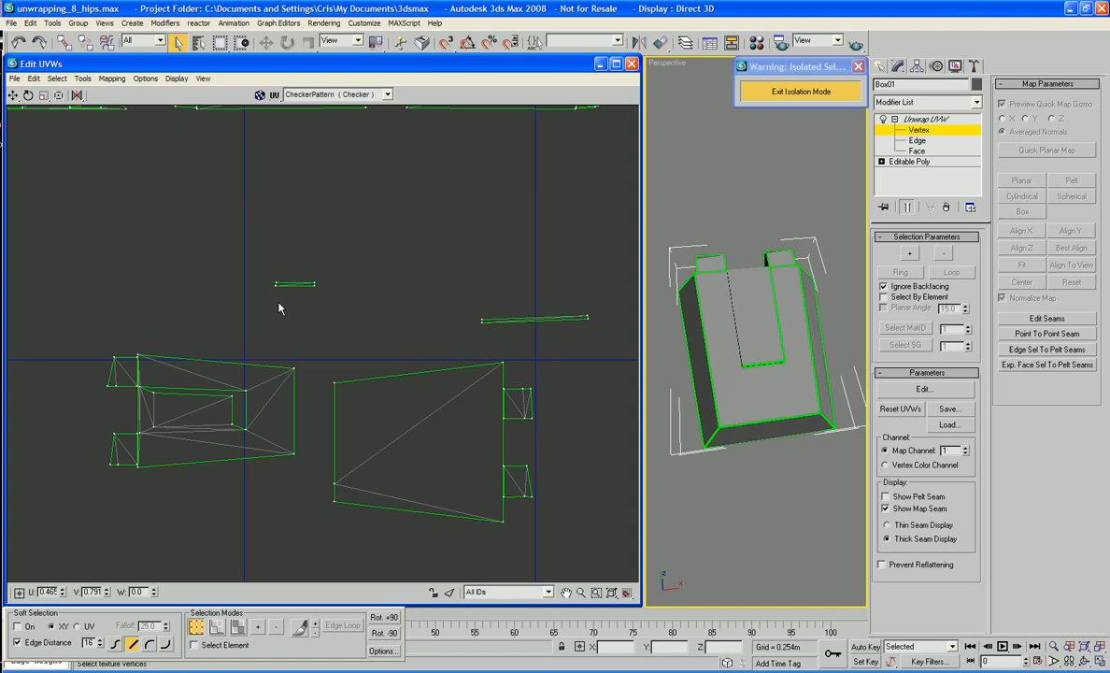
drag(274, 290, 250, 392)
drag(279, 294, 233, 425)
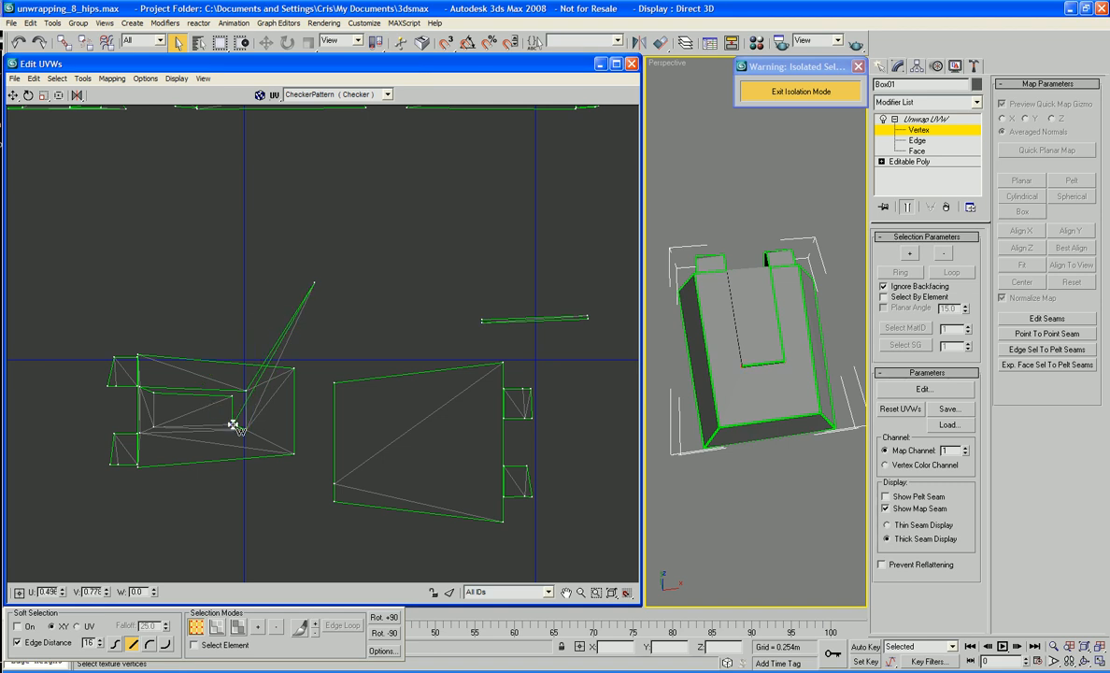
drag(313, 286, 221, 372)
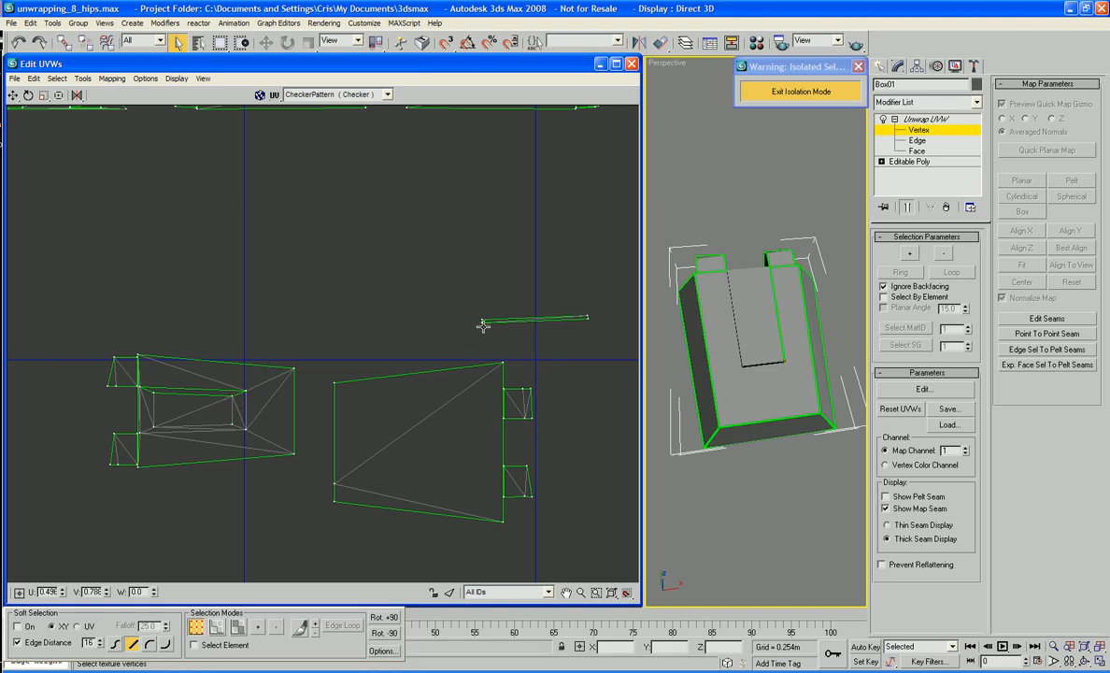
Step: Target Weld the last long strip's four vertices to the panel's outer and inset corners along its upper edge
drag(484, 325, 246, 392)
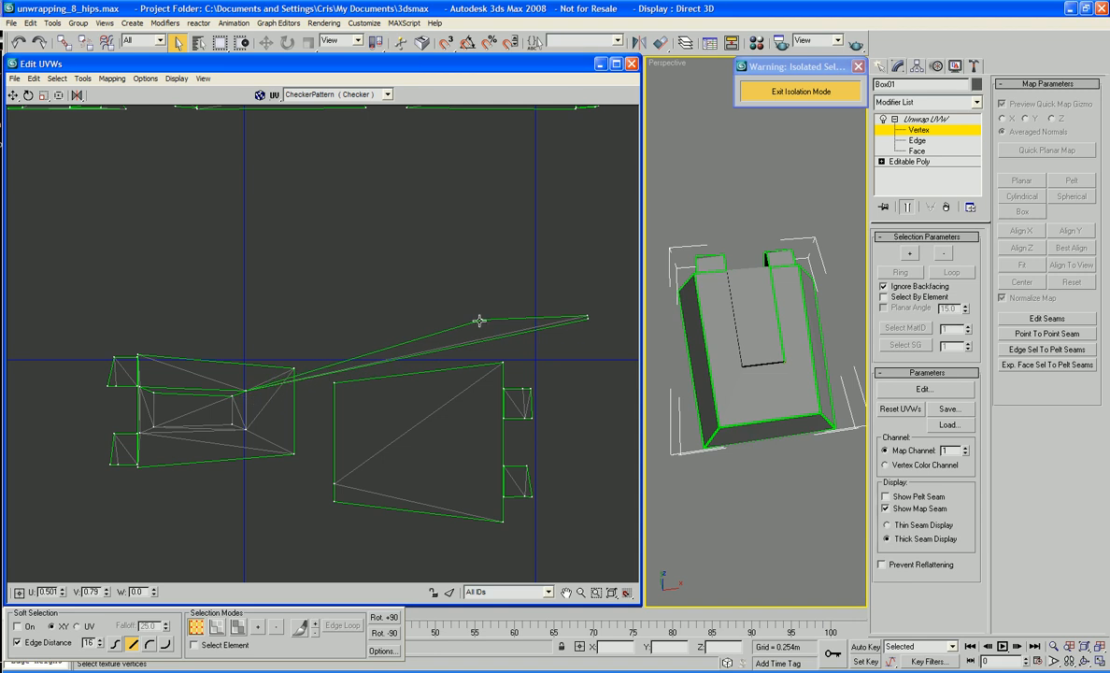
drag(479, 320, 234, 398)
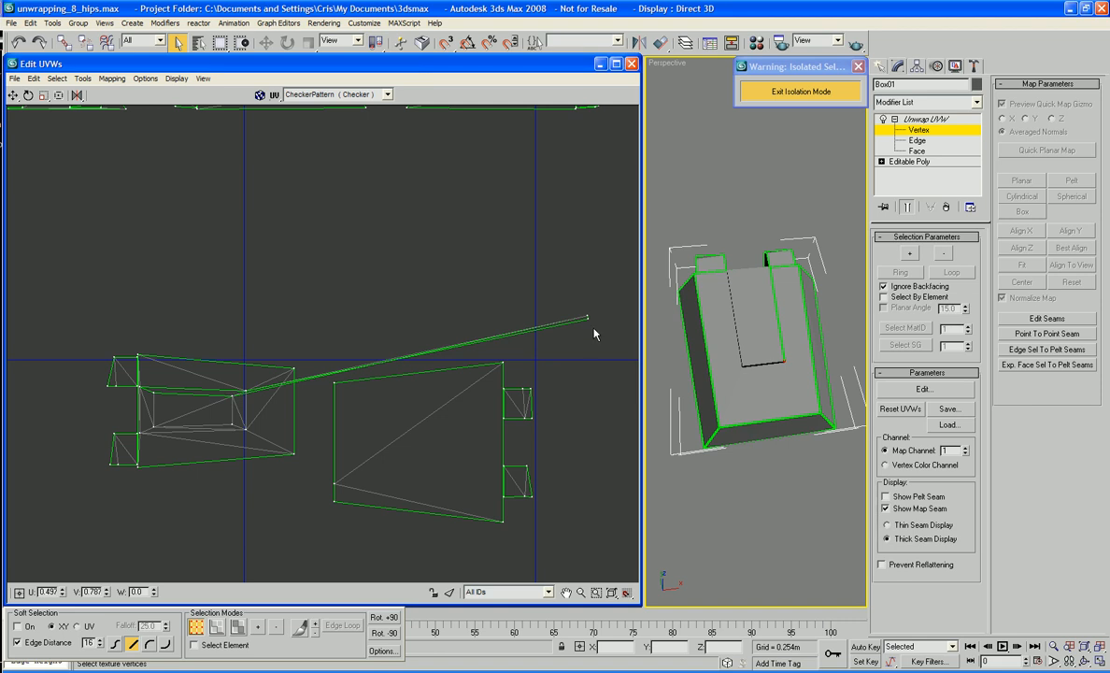
drag(586, 318, 139, 386)
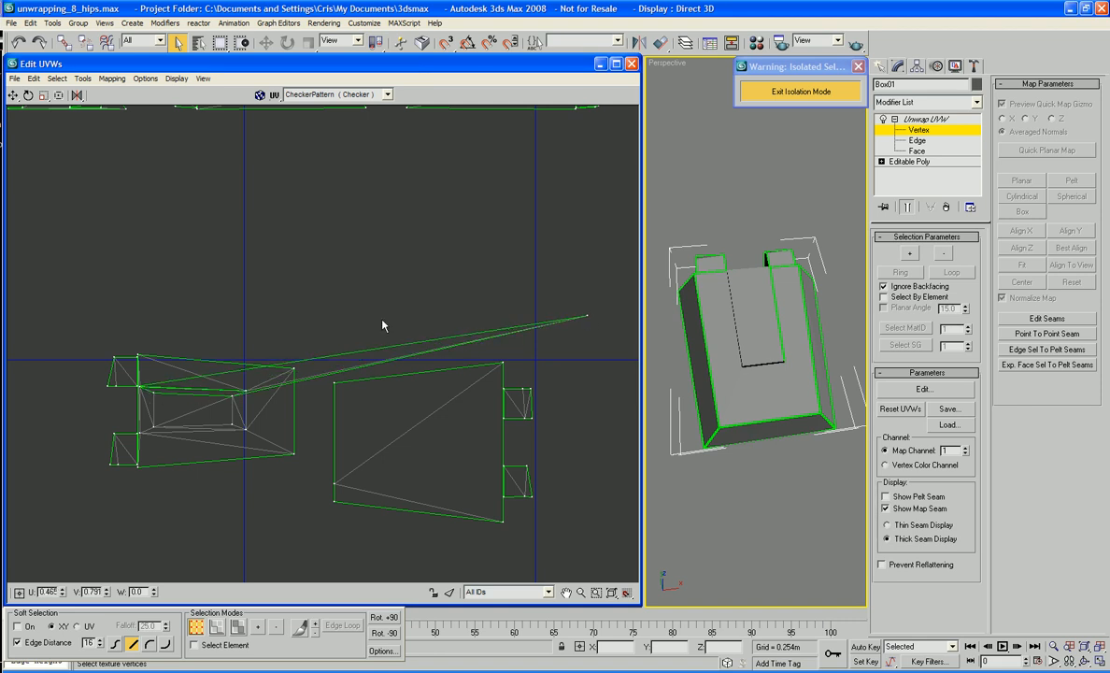
drag(587, 317, 140, 387)
scroll(354, 265, down, 3)
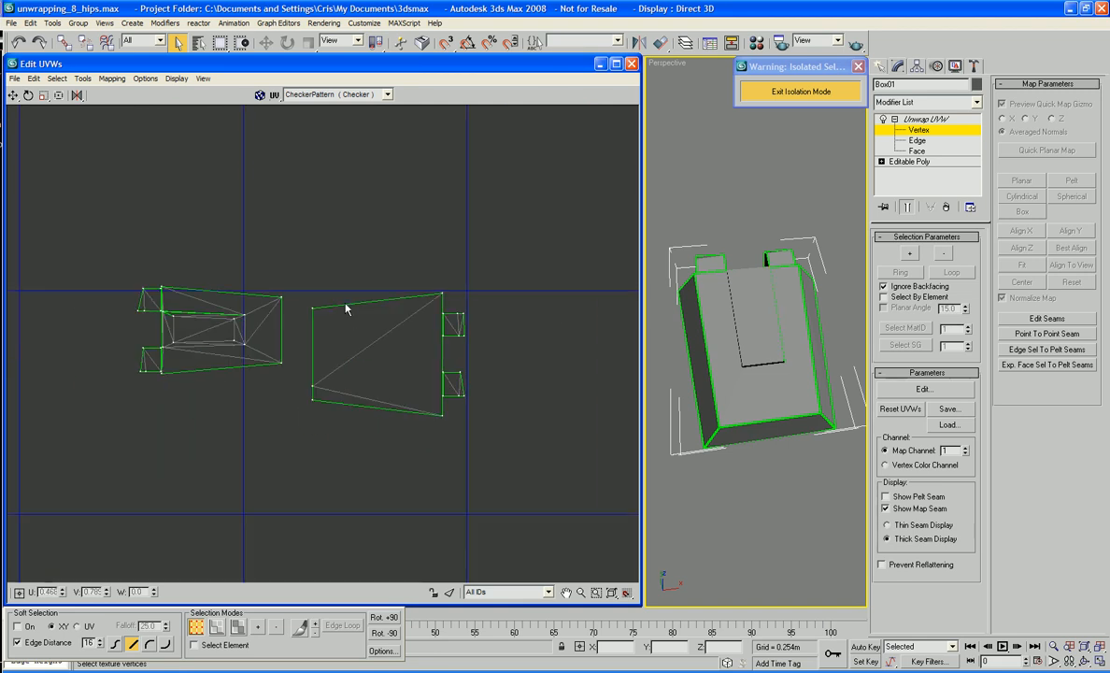
Step: Move the left-hand long side strip with the rounded tab below the raised-panel shell and rotate it to follow the shell's sloping lower edge
middle_drag(384, 349, 401, 417)
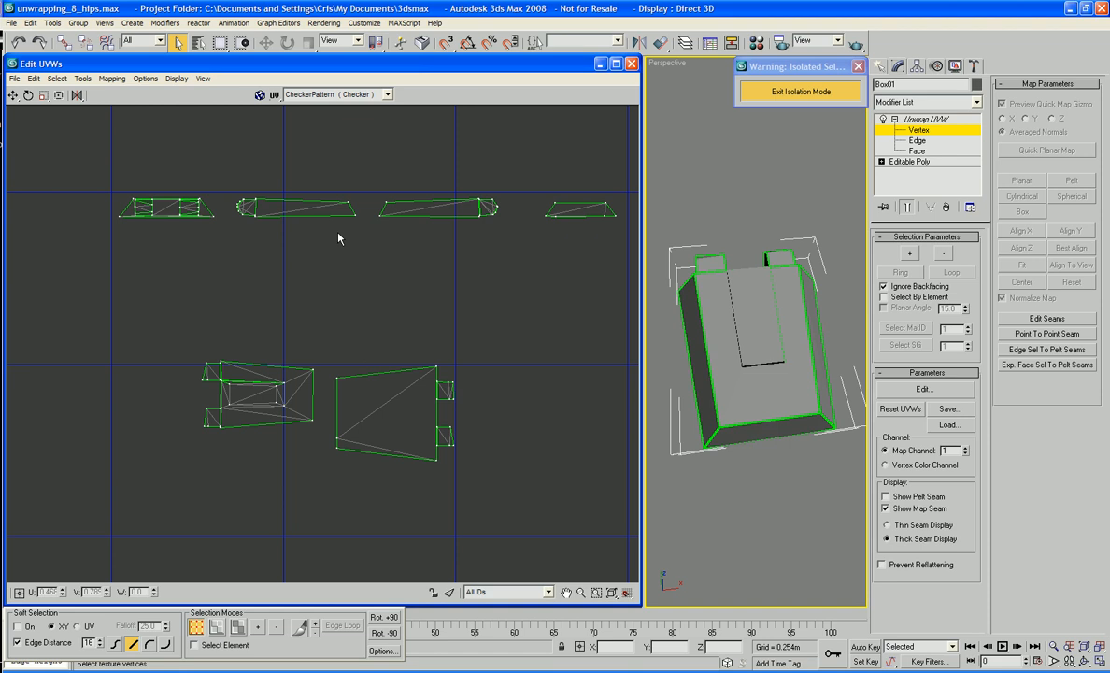
middle_drag(339, 238, 342, 265)
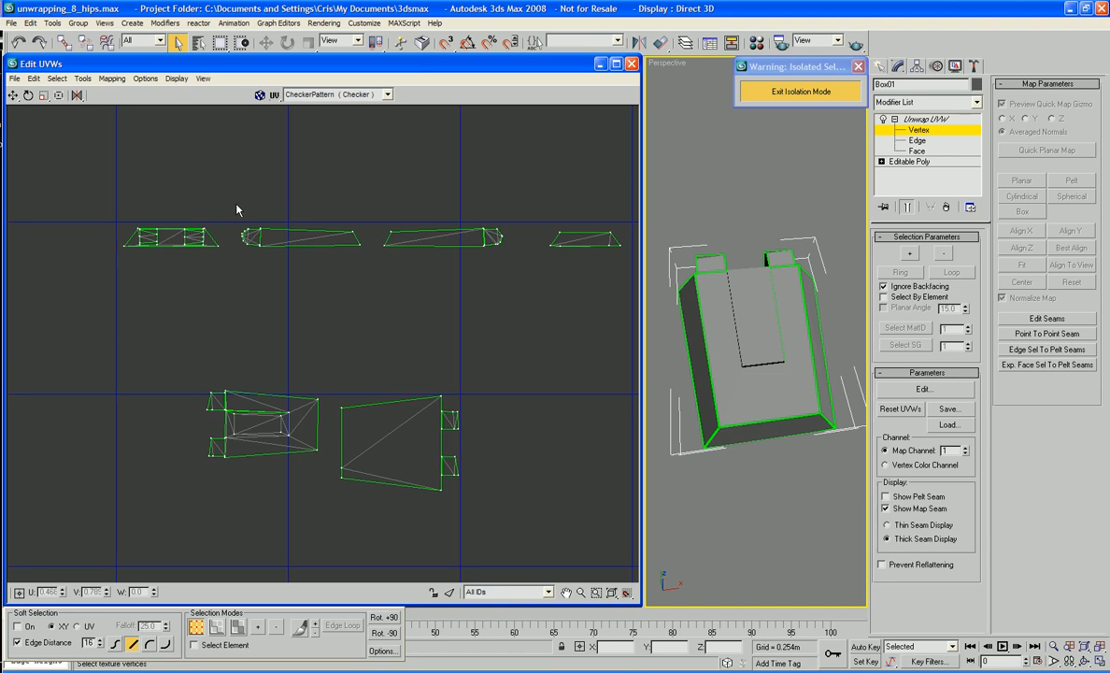
drag(237, 206, 361, 248)
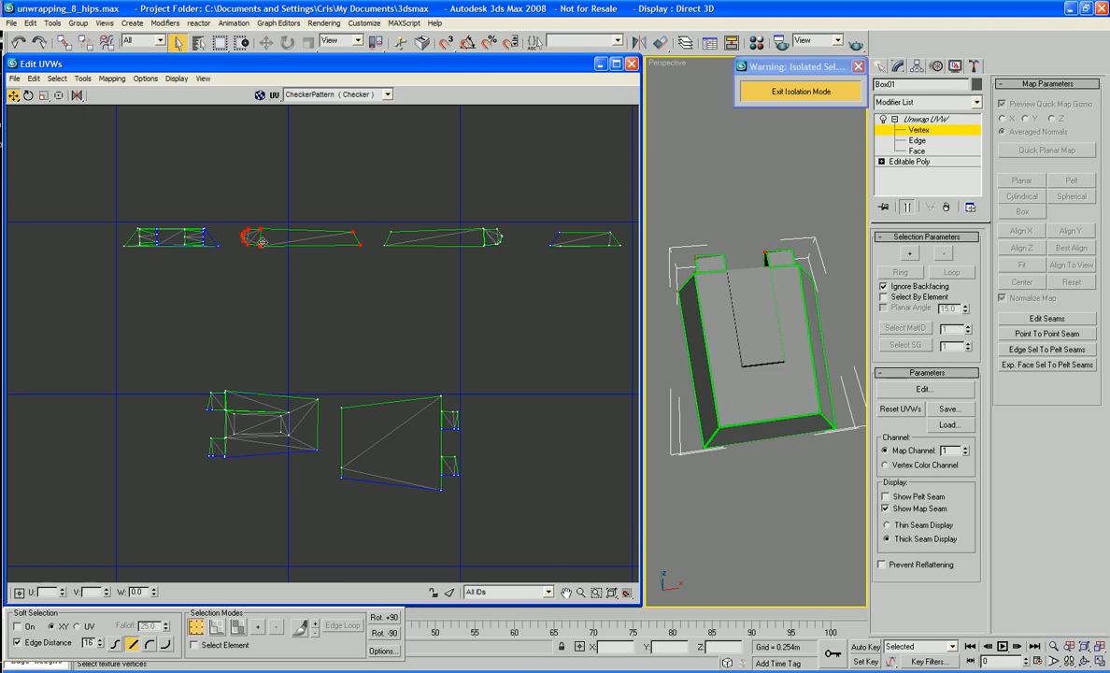
drag(264, 242, 227, 483)
right_click(227, 437)
click(245, 461)
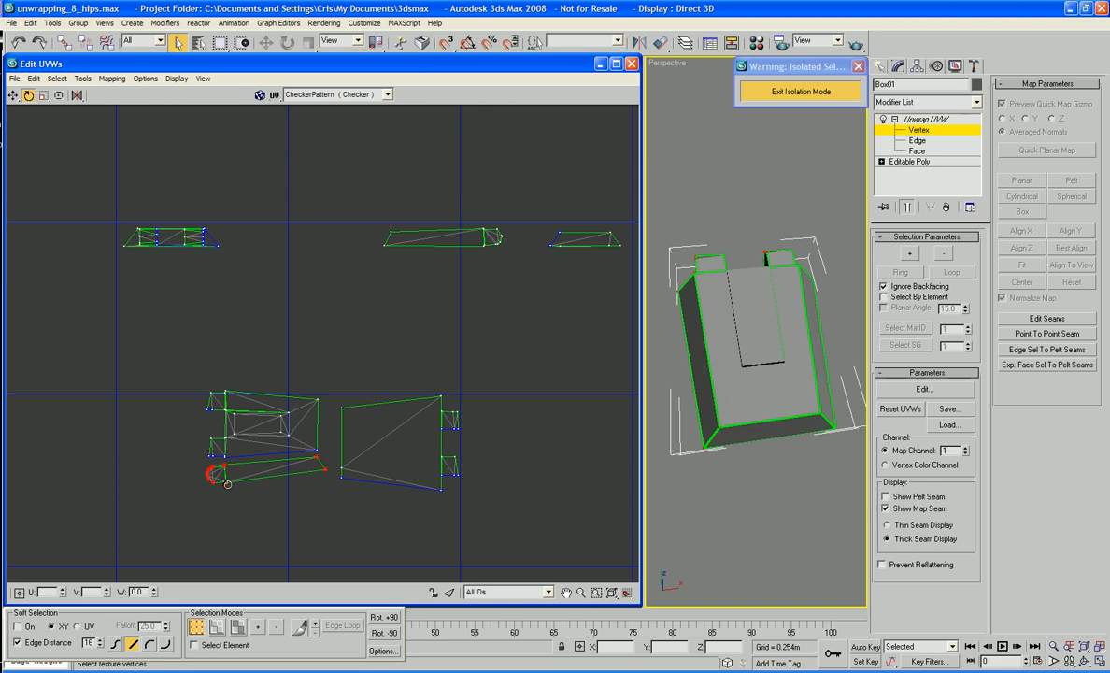
Step: Turn the other long rounded-tab side strip around and place it along the raised-panel shell's upper edge
drag(481, 324, 501, 301)
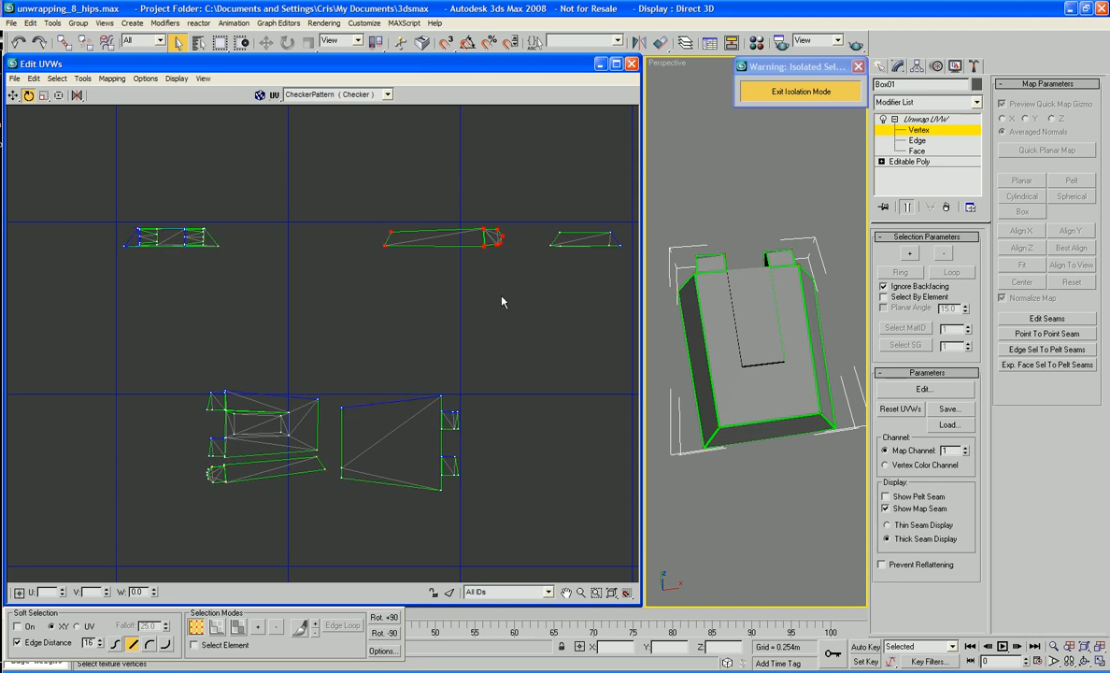
drag(485, 243, 551, 466)
right_click(538, 388)
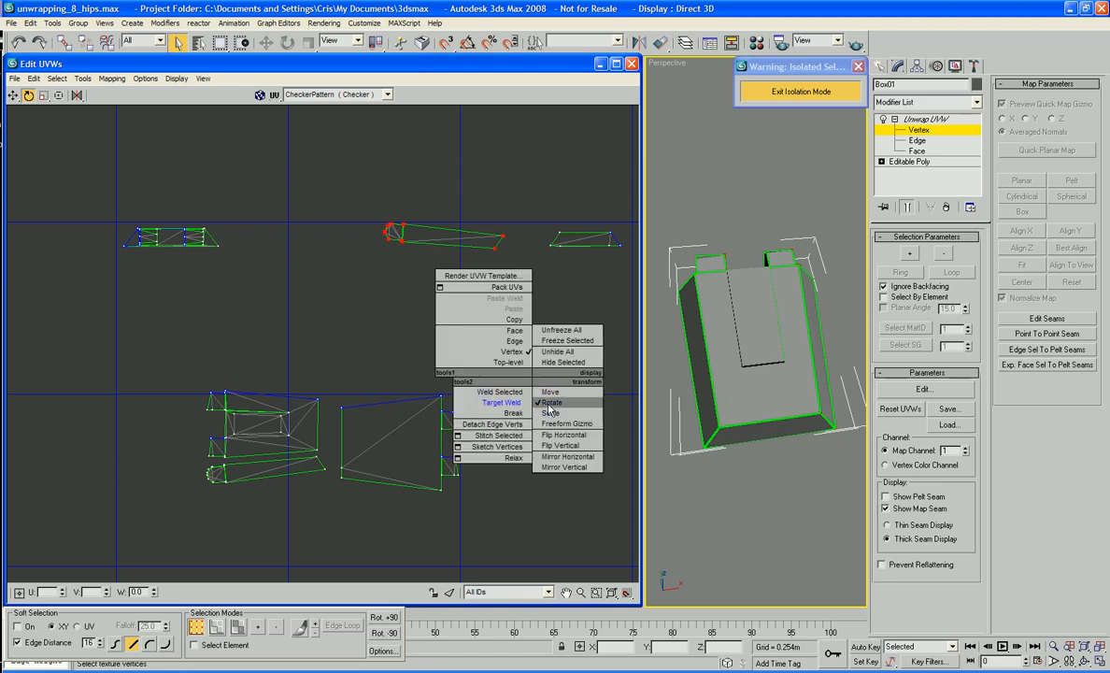
click(509, 372)
drag(401, 251, 225, 390)
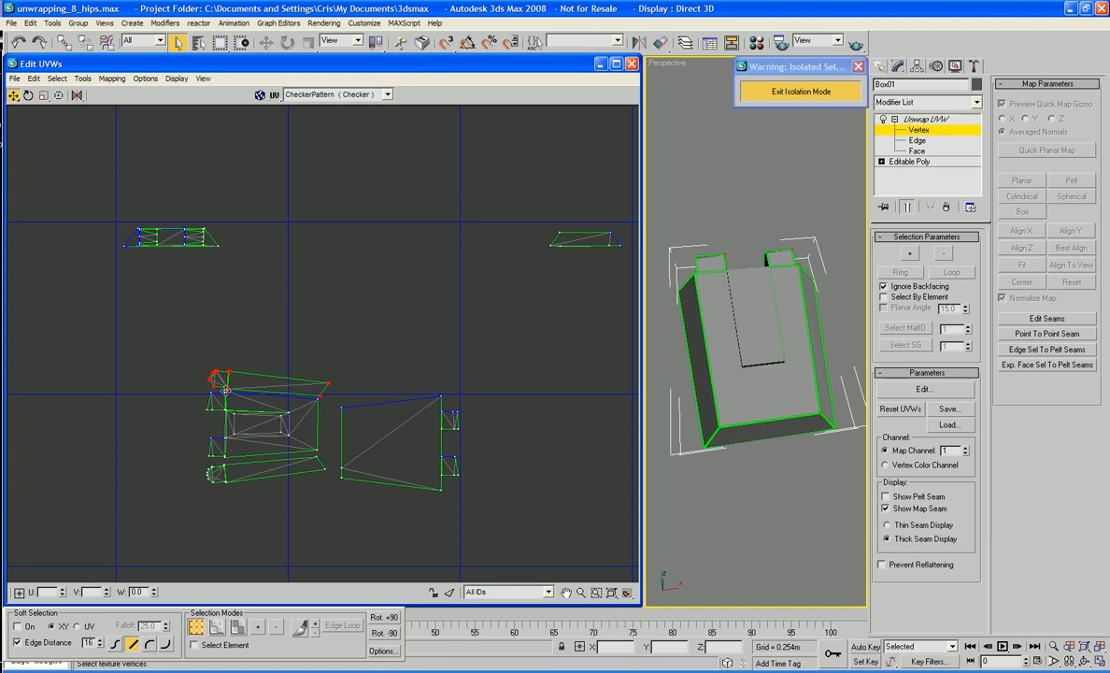
Step: Target Weld the inner right-end vertices of both long side strips to the raised-panel shell's upper and lower right corners
middle_drag(467, 376, 433, 368)
scroll(437, 370, up, 3)
middle_drag(231, 369, 383, 330)
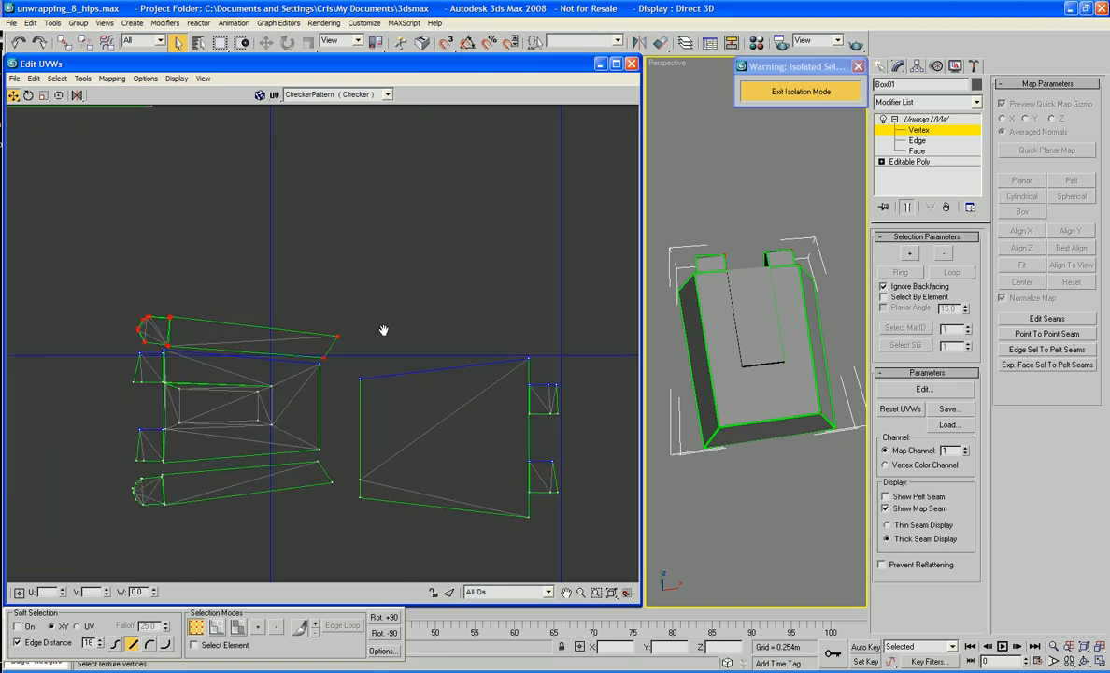
click(394, 326)
middle_drag(280, 338, 303, 337)
right_click(455, 338)
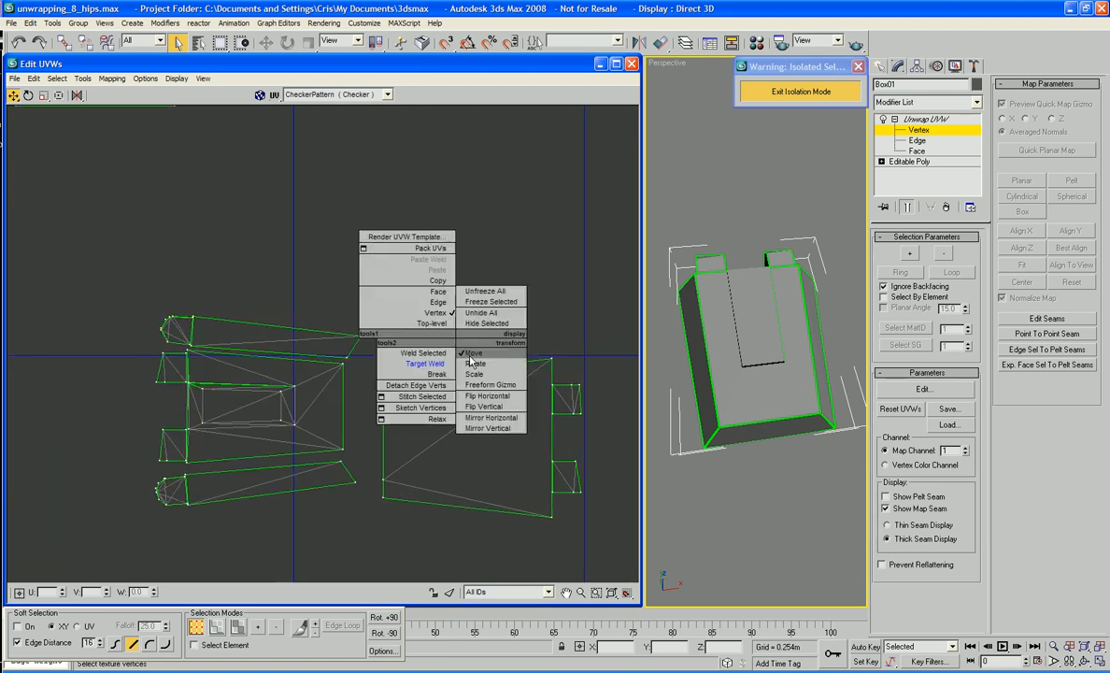
click(421, 364)
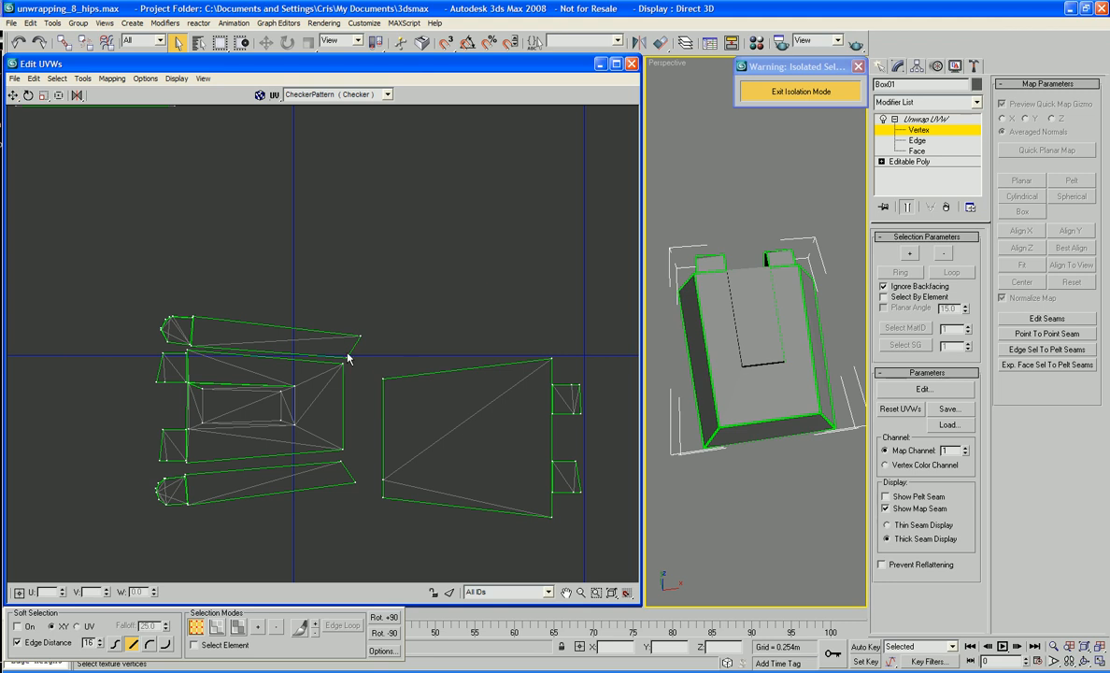
mouse_move(346, 356)
mouse_down()
mouse_move(351, 371)
mouse_move(344, 364)
mouse_up()
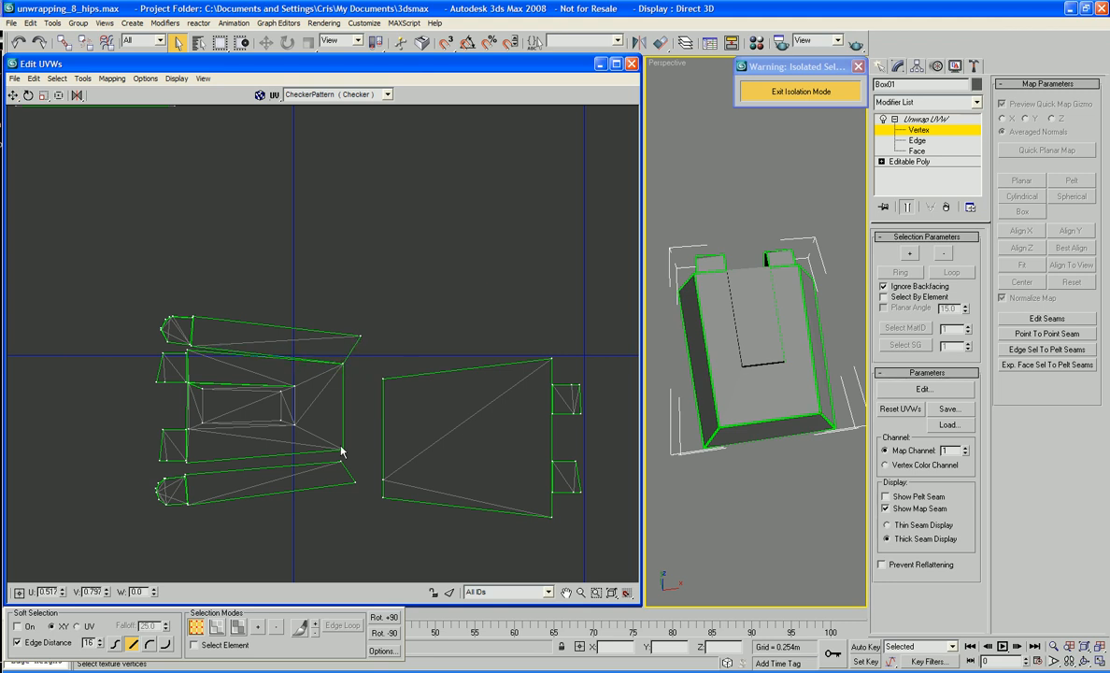
drag(341, 462, 343, 450)
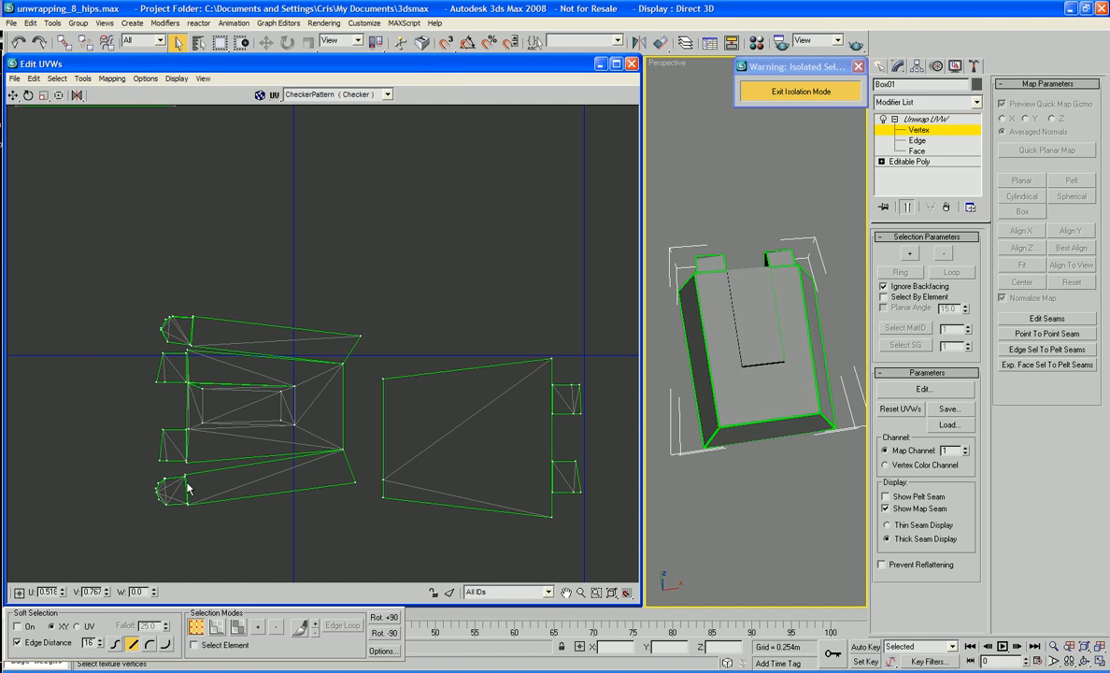
Step: Target Weld the inner left-end vertices of both long side strips to the raised-panel shell's lower and upper left corners
mouse_move(187, 477)
mouse_down()
mouse_move(198, 470)
mouse_move(189, 465)
mouse_up()
scroll(192, 337, up, 3)
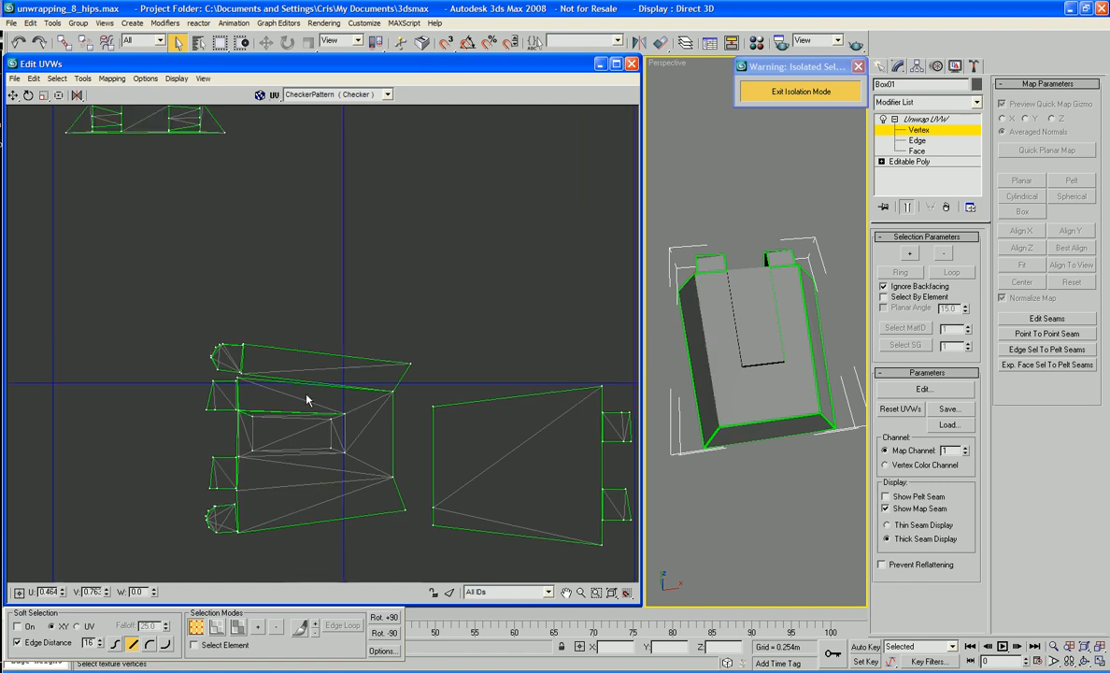
mouse_move(197, 359)
mouse_down()
mouse_move(193, 375)
mouse_move(213, 363)
mouse_move(174, 359)
mouse_move(185, 356)
mouse_up()
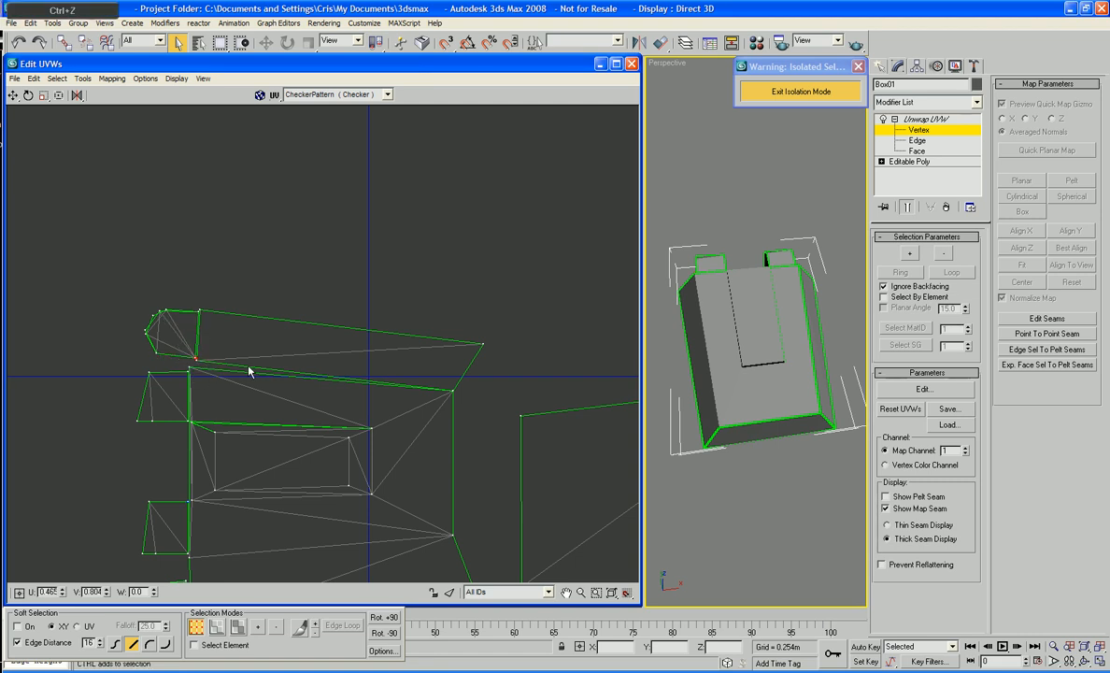
middle_drag(249, 367, 297, 367)
scroll(300, 368, up, 3)
mouse_move(195, 357)
mouse_down()
mouse_move(213, 361)
mouse_move(214, 380)
mouse_move(190, 346)
mouse_move(205, 354)
mouse_up()
right_click(199, 331)
Step: Rotate the plain trapezoid end strip upright and place it beside the raised-panel shell's right edge, with its short side facing the shell
scroll(297, 360, down, 6)
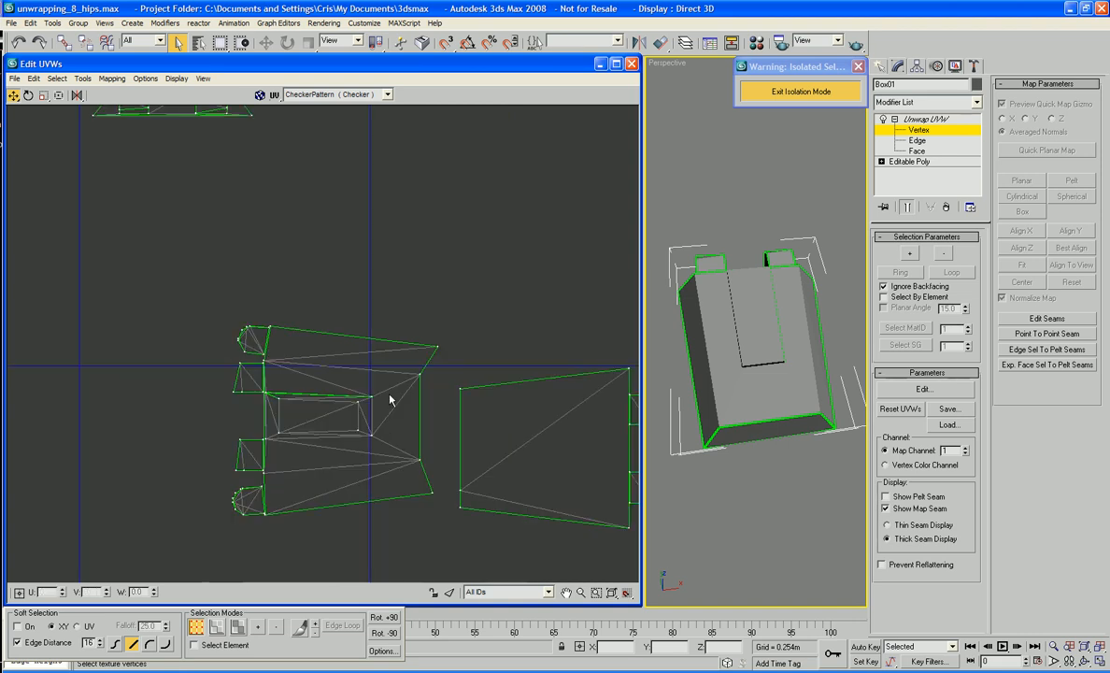
scroll(345, 357, down, 3)
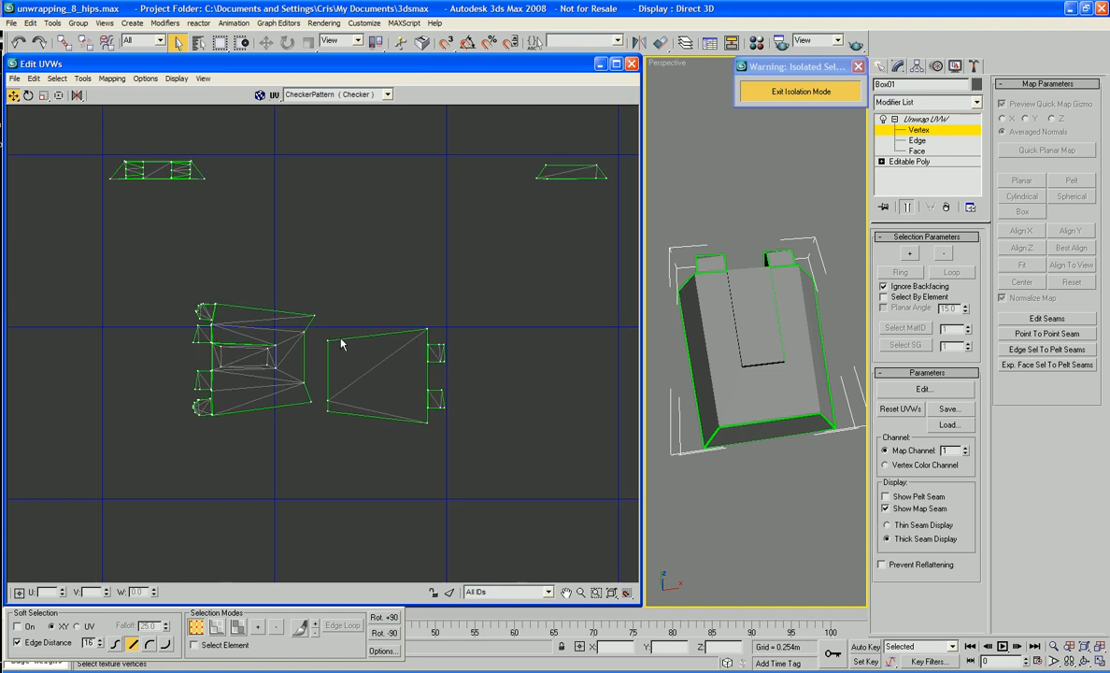
middle_drag(342, 339, 341, 368)
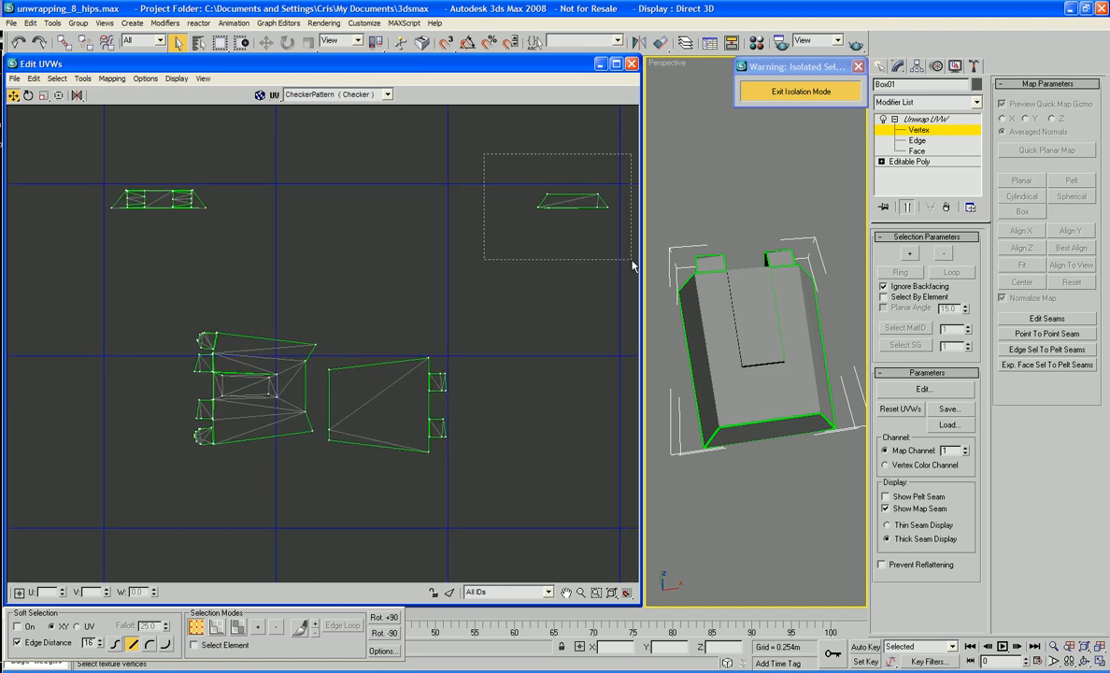
drag(632, 264, 628, 259)
right_click(588, 220)
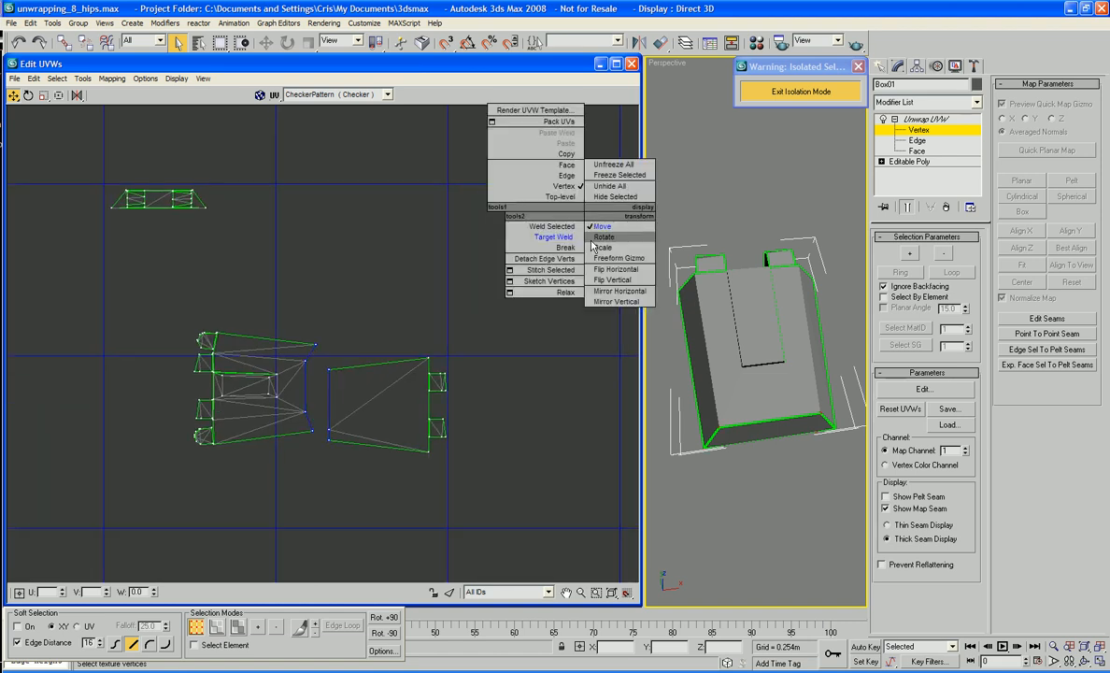
click(559, 219)
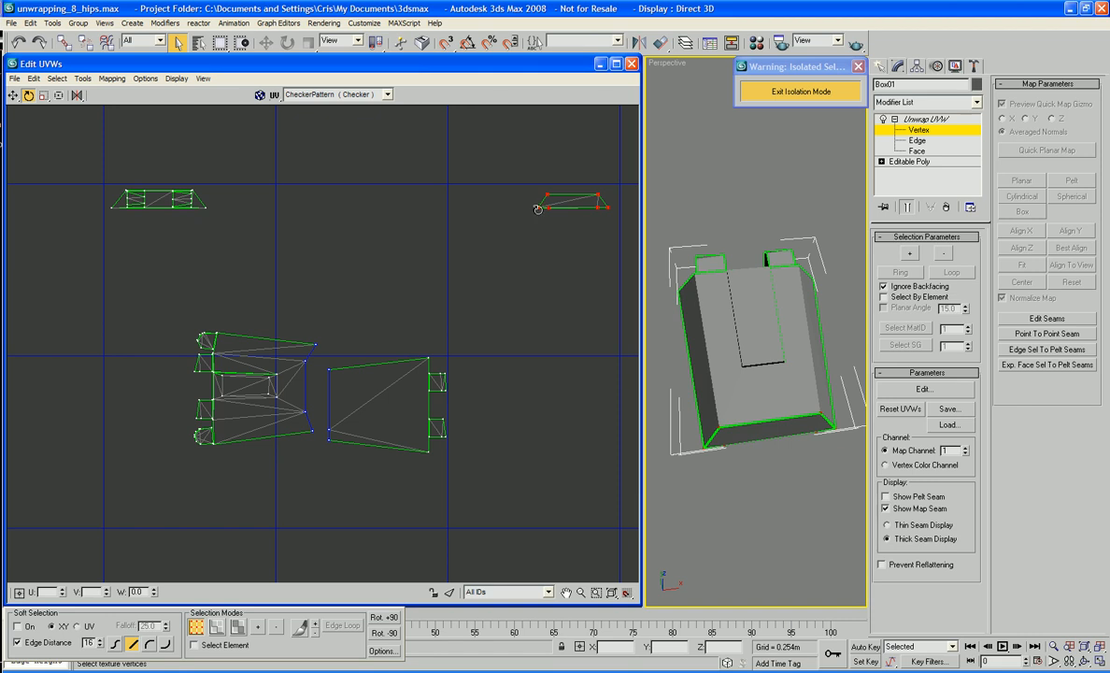
drag(524, 221, 559, 328)
right_click(558, 296)
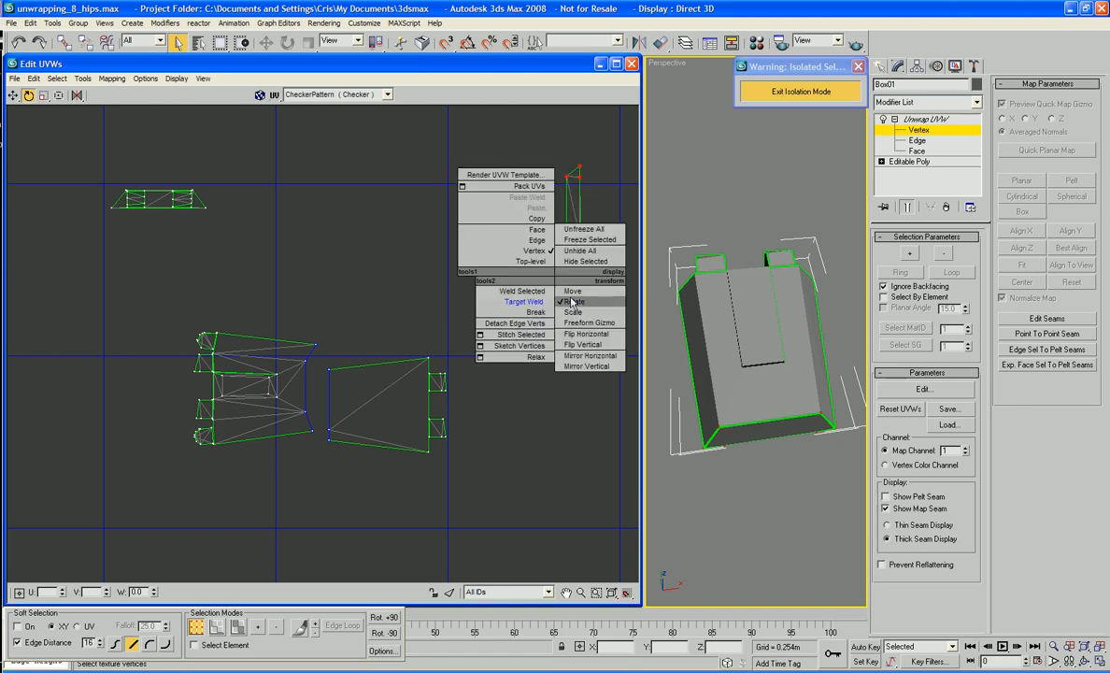
click(533, 284)
drag(566, 229, 306, 415)
Step: Target Weld the end strip's four corners to the raised-panel shell and side strips, and pull its two intermediate outer vertices inward
scroll(378, 411, up, 4)
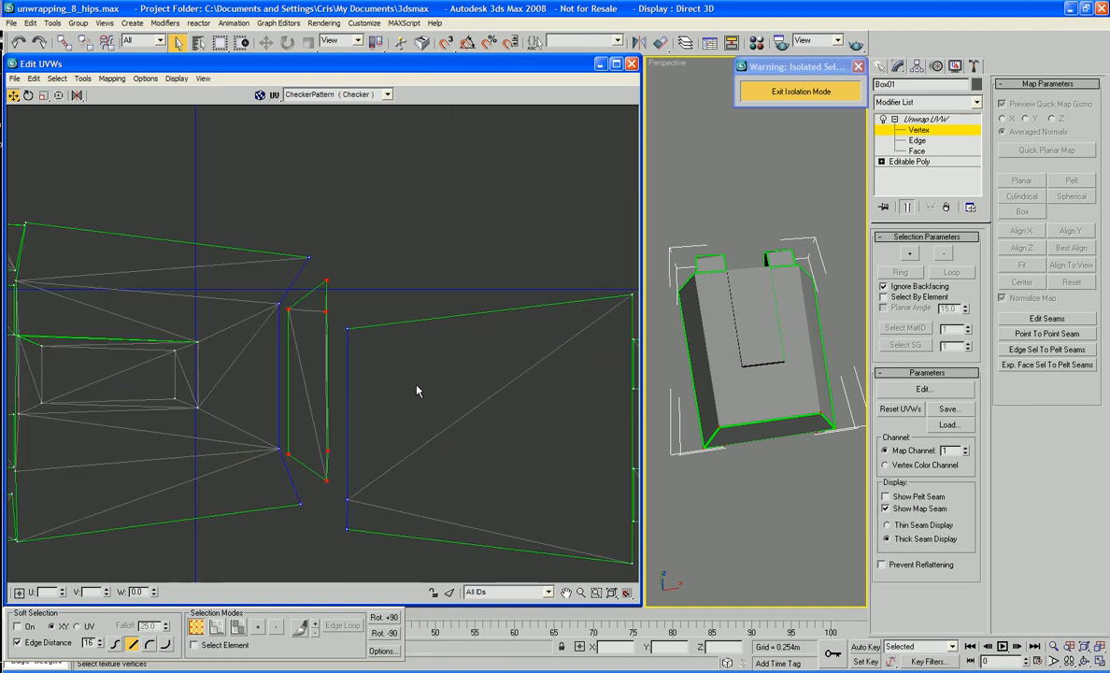
right_click(430, 363)
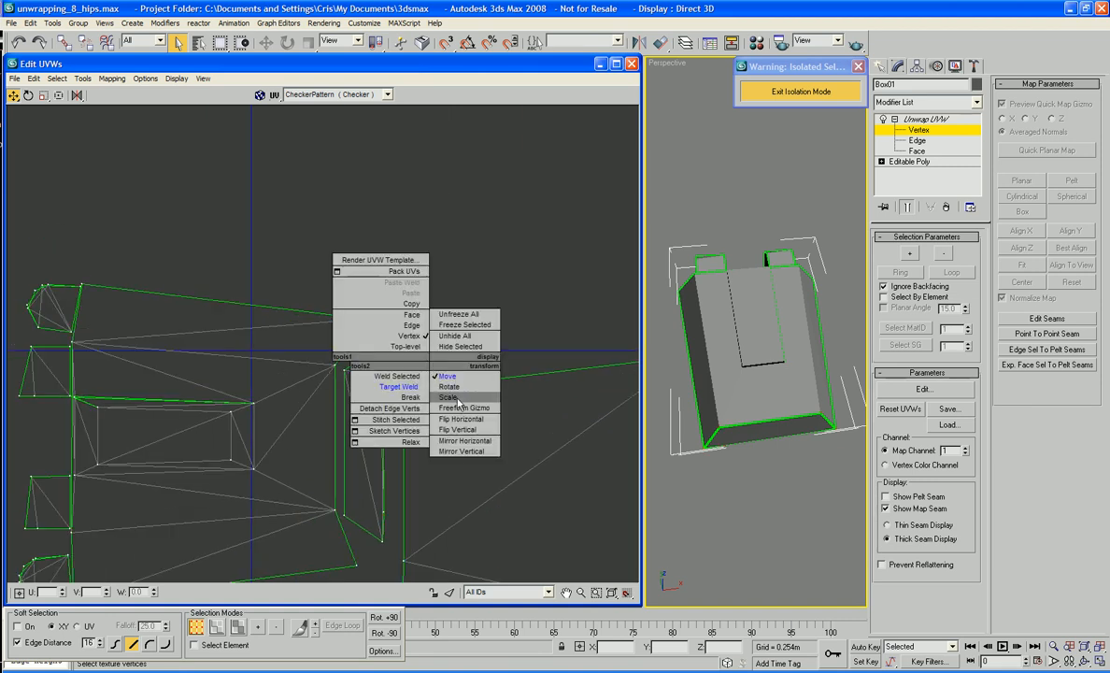
click(401, 387)
drag(344, 369, 364, 316)
middle_drag(368, 442, 372, 355)
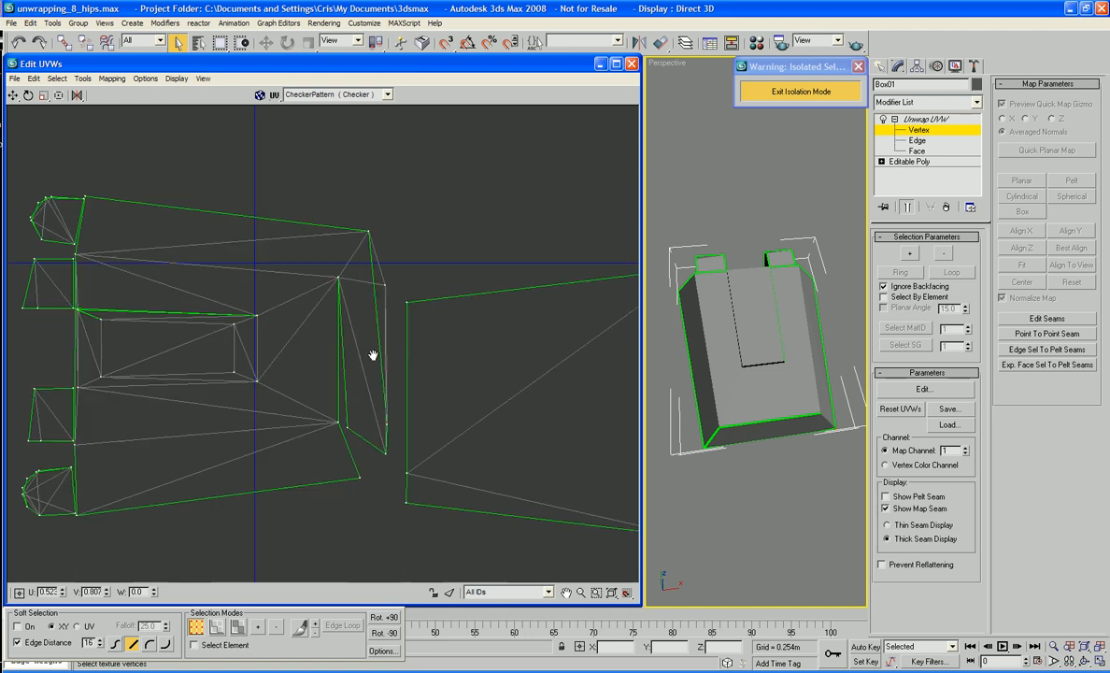
drag(353, 426, 345, 416)
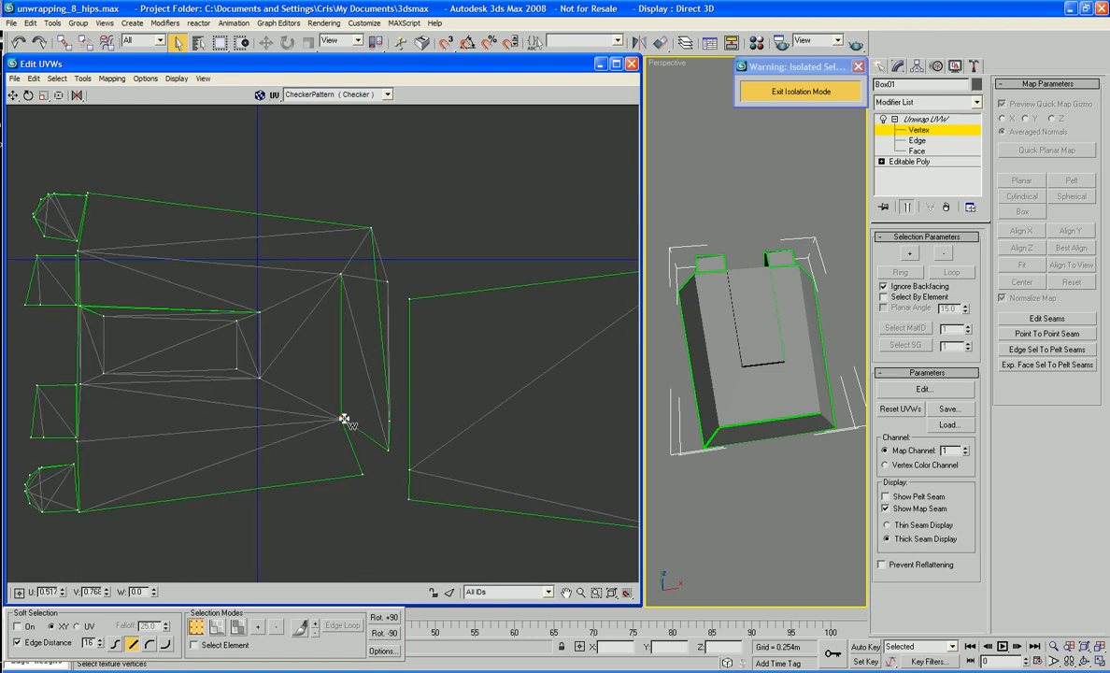
drag(388, 451, 363, 283)
right_click(399, 461)
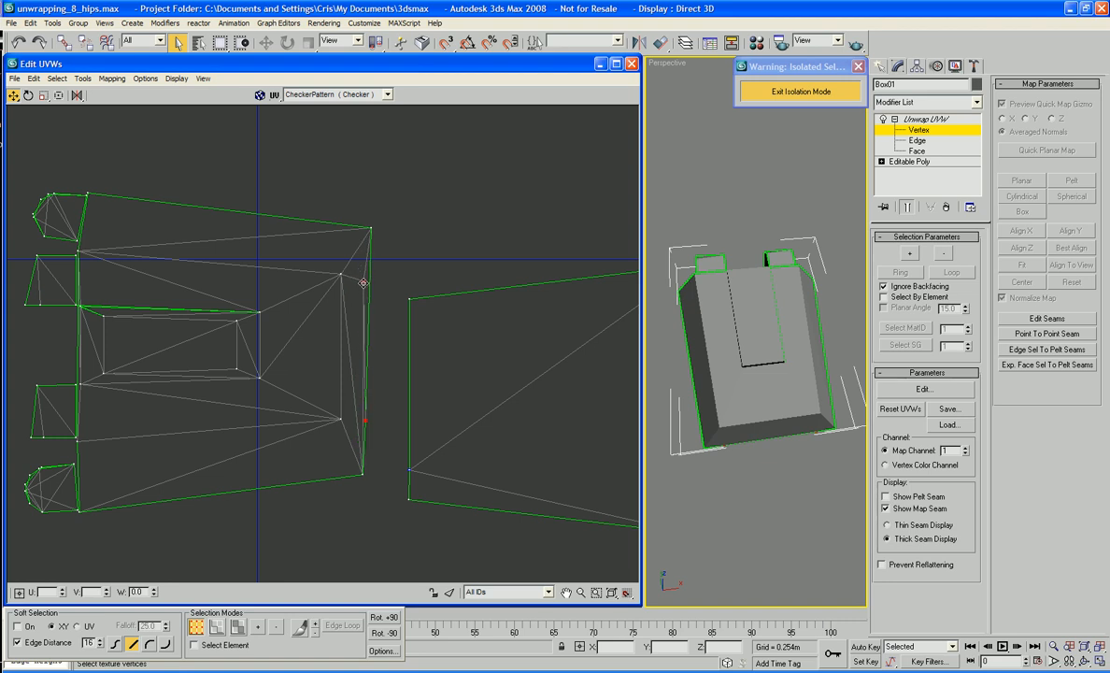
Step: Move the remaining trapezoid strip with the tab details to just above the plain back-face shell
scroll(388, 286, down, 5)
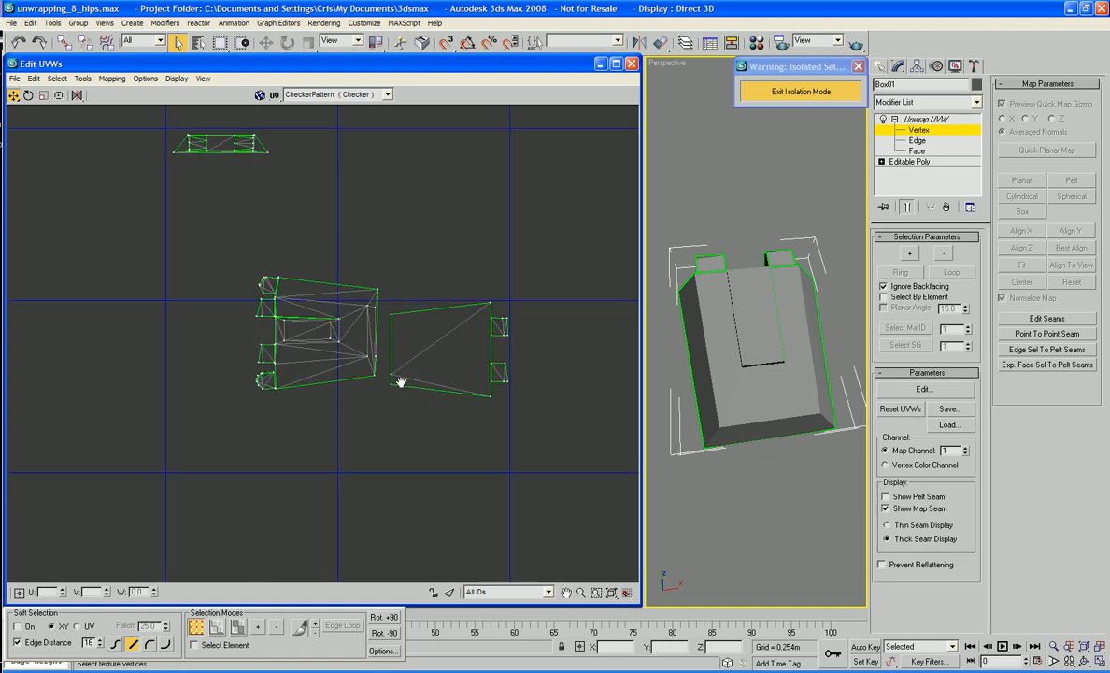
drag(140, 133, 456, 317)
click(594, 333)
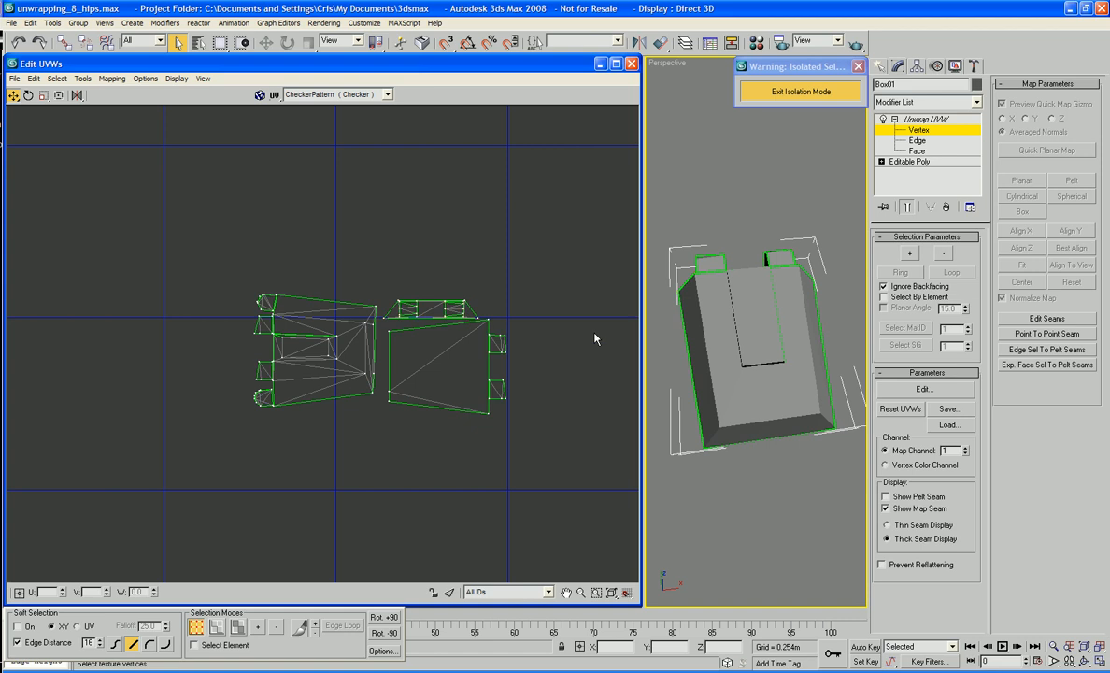
middle_drag(594, 334, 511, 309)
Step: Select all the hip box's UV shells and move them together into the upper-left corner of the main UV square
scroll(511, 308, down, 10)
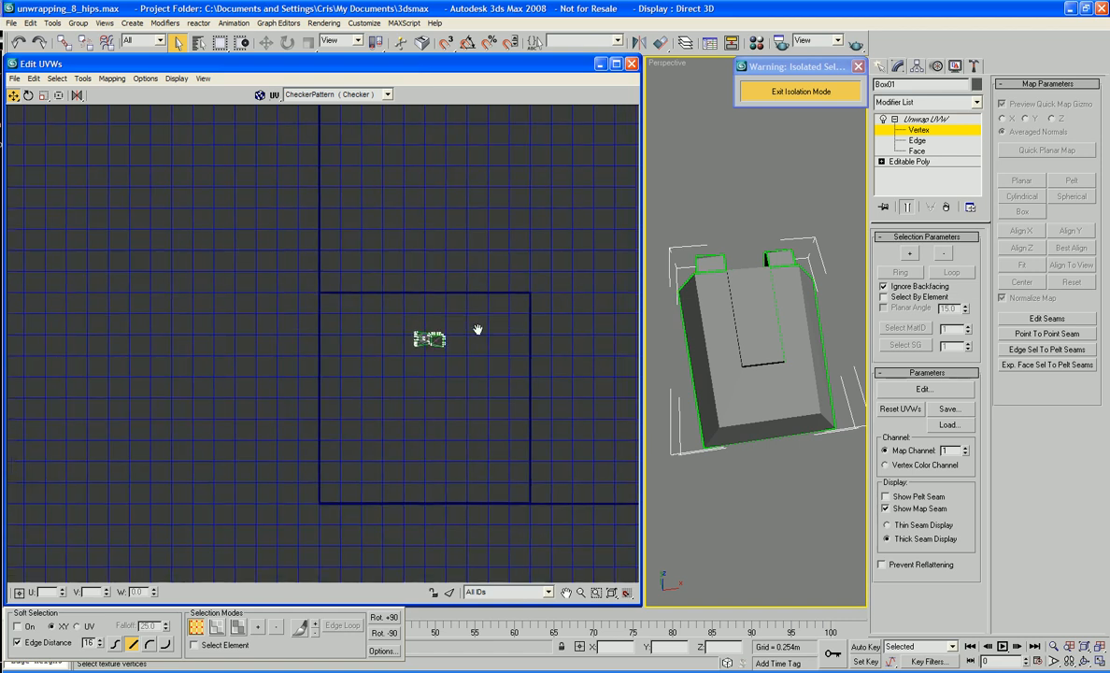
scroll(479, 335, up, 3)
drag(439, 318, 280, 446)
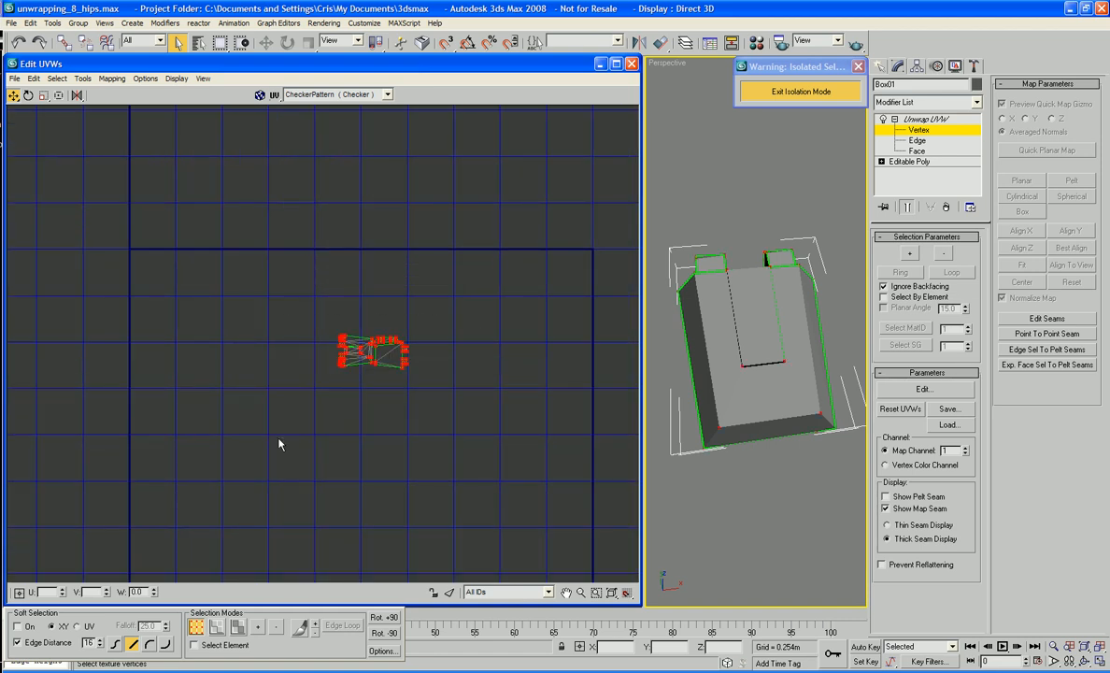
drag(340, 341, 139, 258)
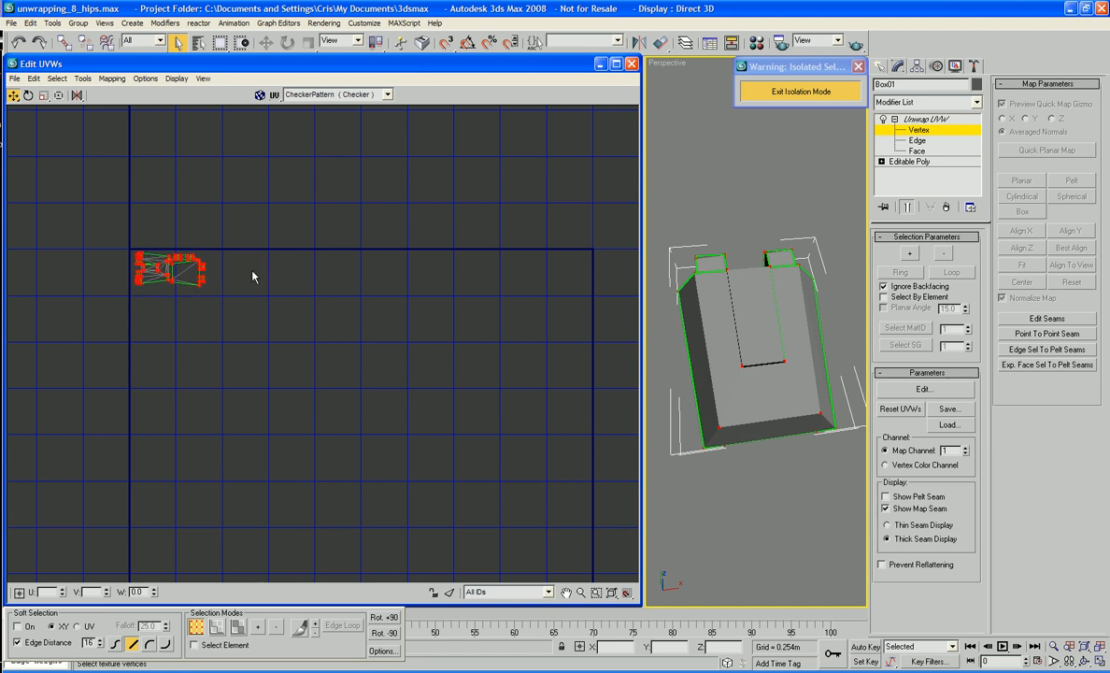
click(280, 276)
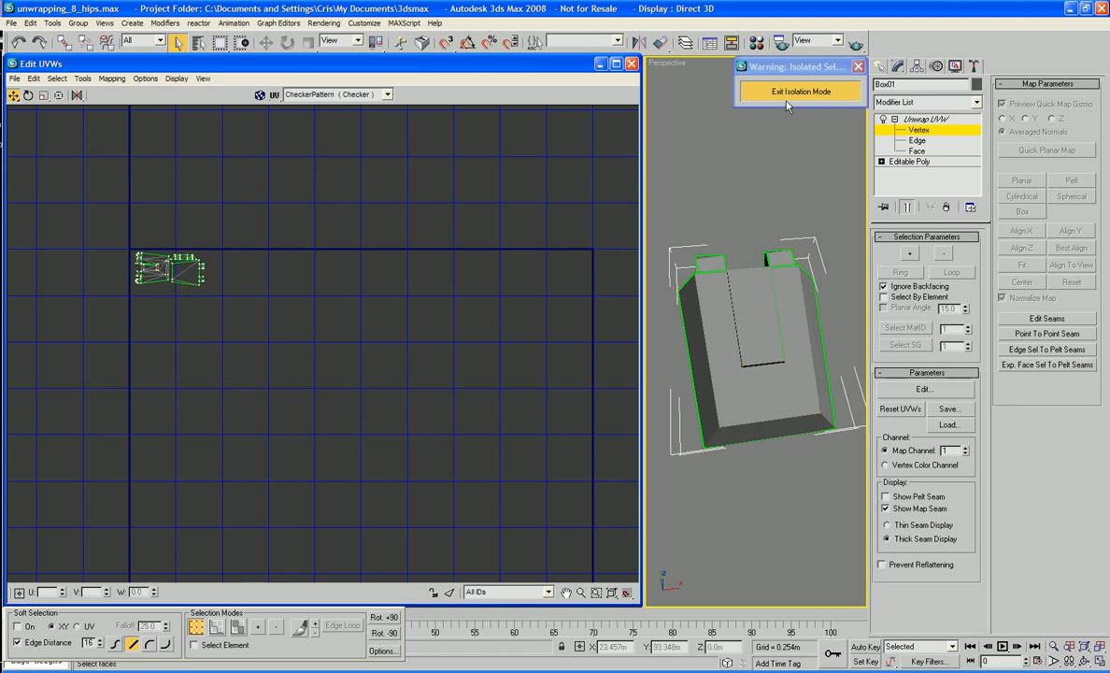
Step: Exit isolation mode to show the whole mech and leave the hip box's UV vertex editing level
alt+middle_drag(756, 365, 640, 282)
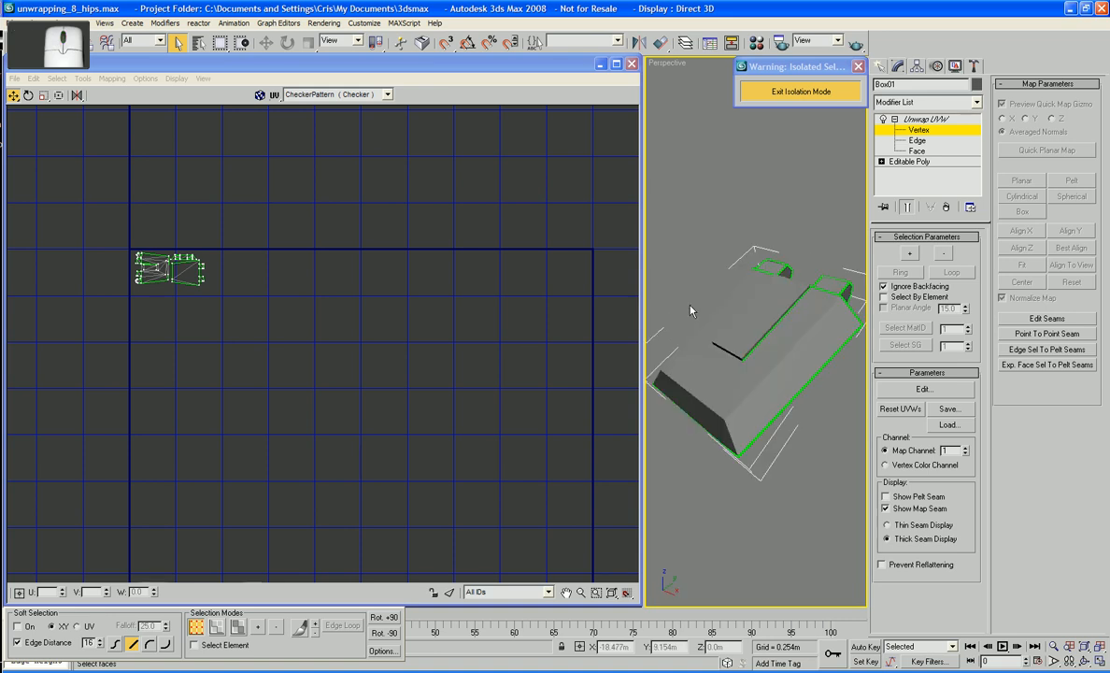
click(801, 91)
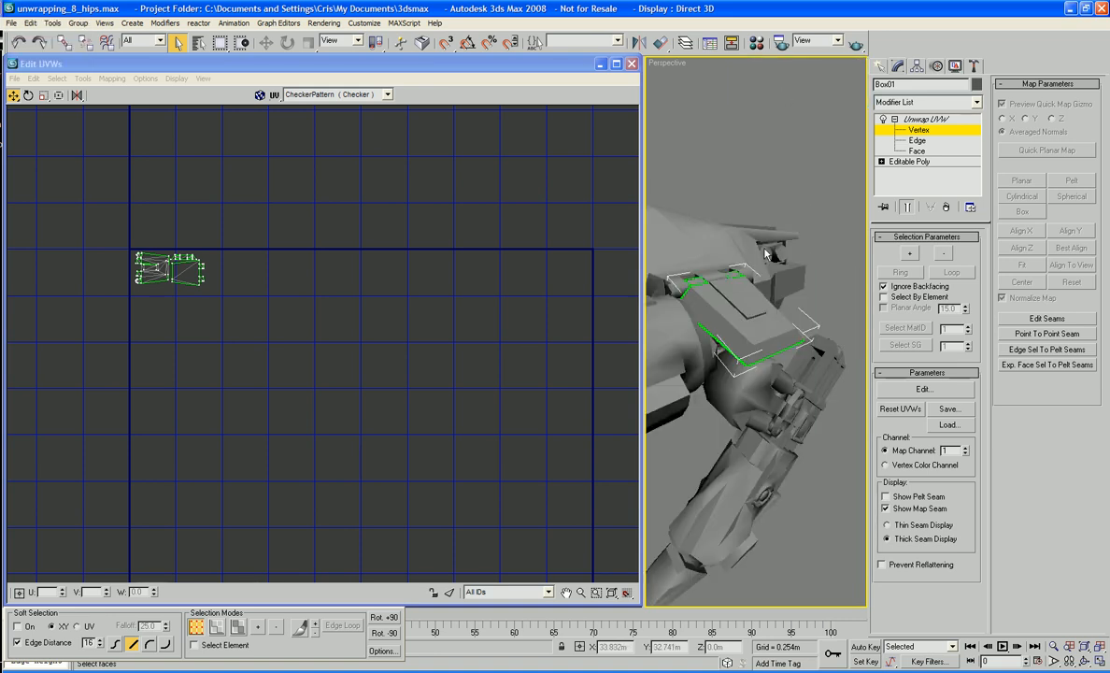
click(925, 119)
Step: Frame the hip joint on the full mech and select the H_Torso object around it
middle_drag(656, 316, 823, 394)
click(738, 355)
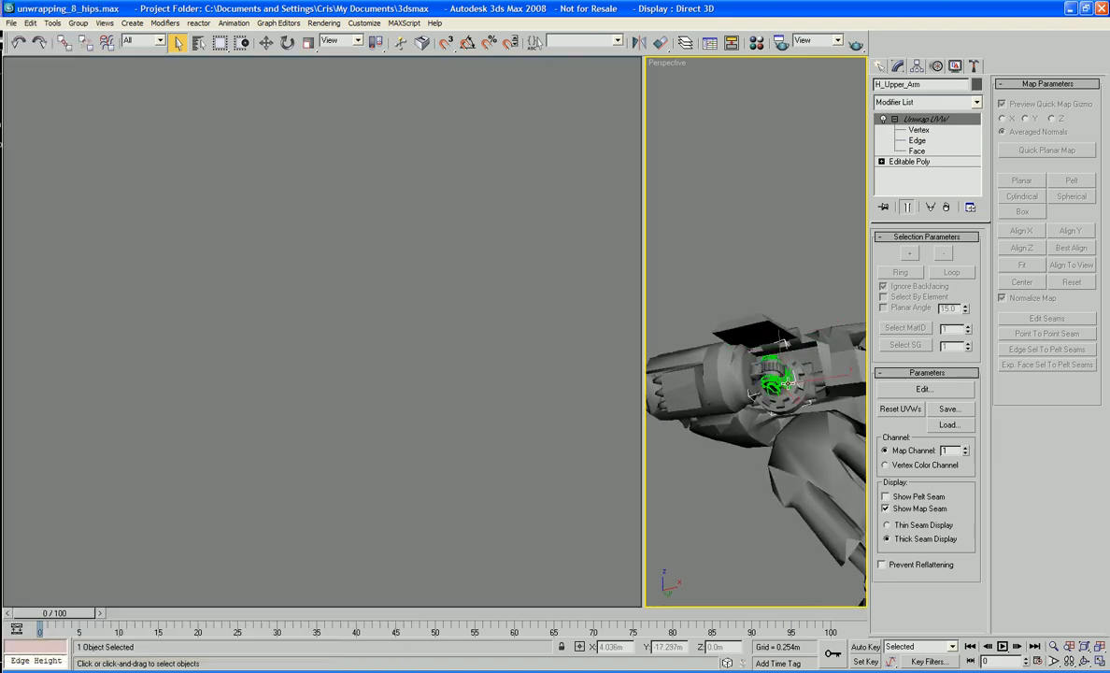
click(796, 386)
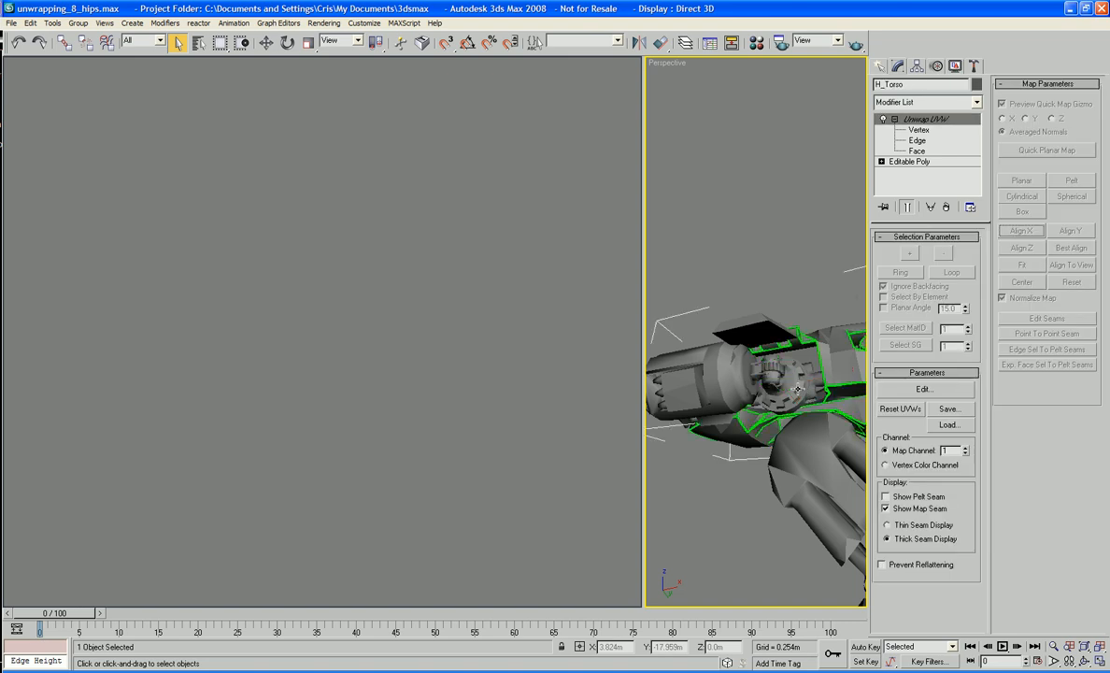
Step: Select the toothed H_Shoulder_Mount ring at the hip joint and open its UVs for editing
click(796, 388)
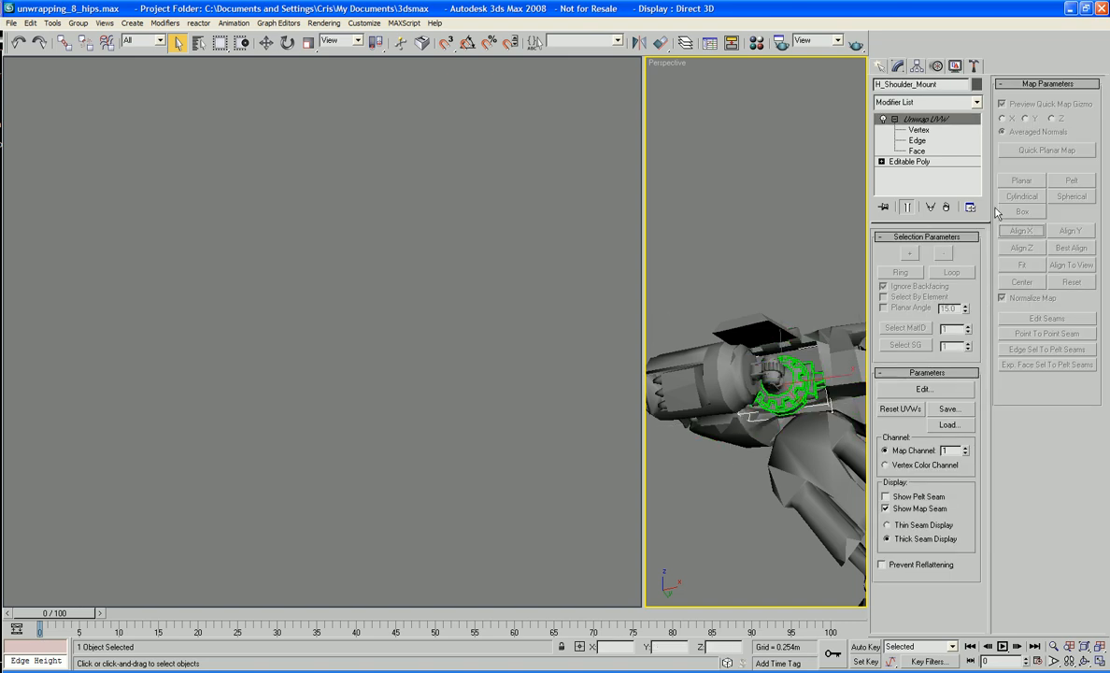
click(922, 389)
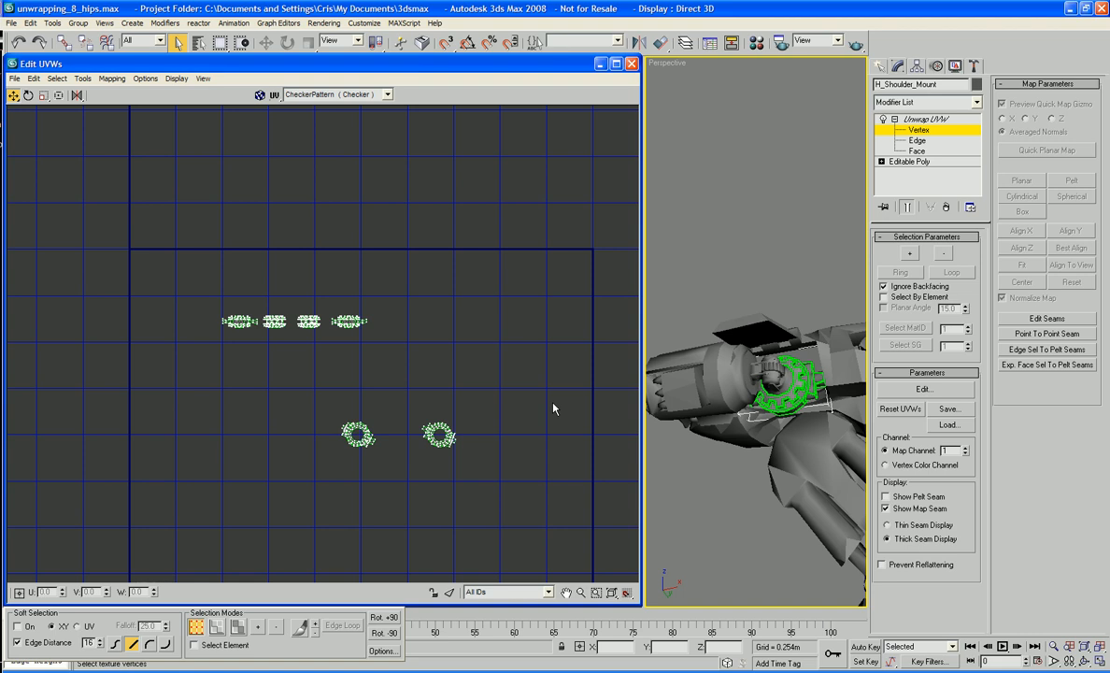
middle_drag(509, 393, 530, 370)
scroll(529, 362, up, 2)
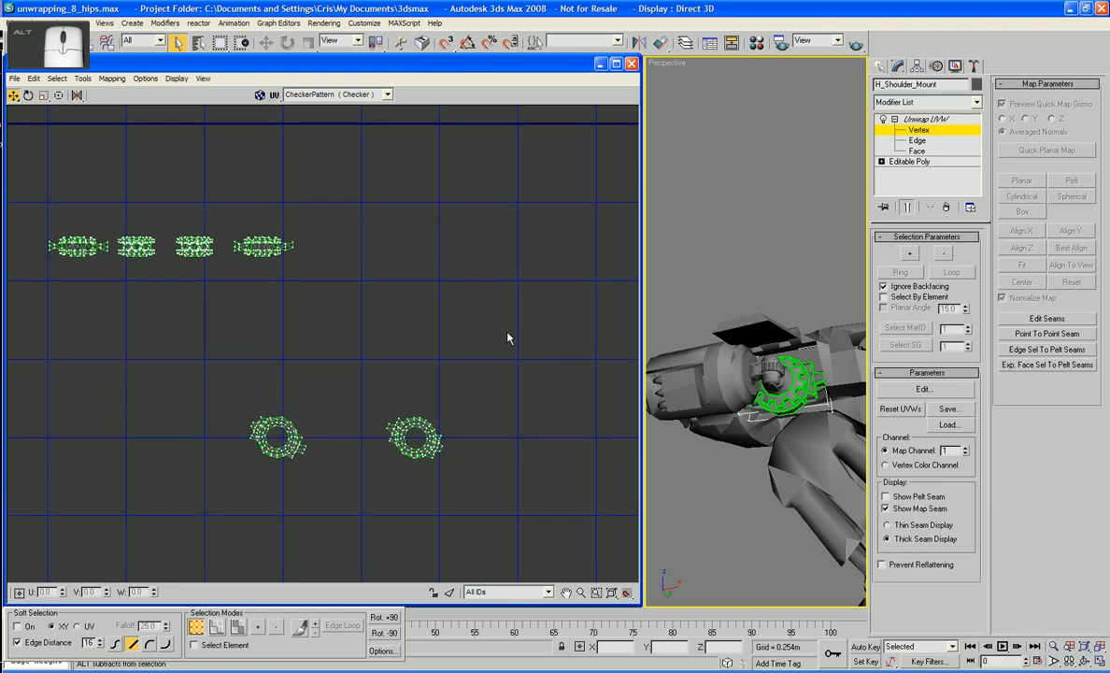
middle_drag(466, 324, 498, 342)
scroll(510, 294, down, 3)
Step: Select the row of four small strip shells and move it just above and between the two ring shells
drag(285, 266, 504, 374)
right_click(507, 374)
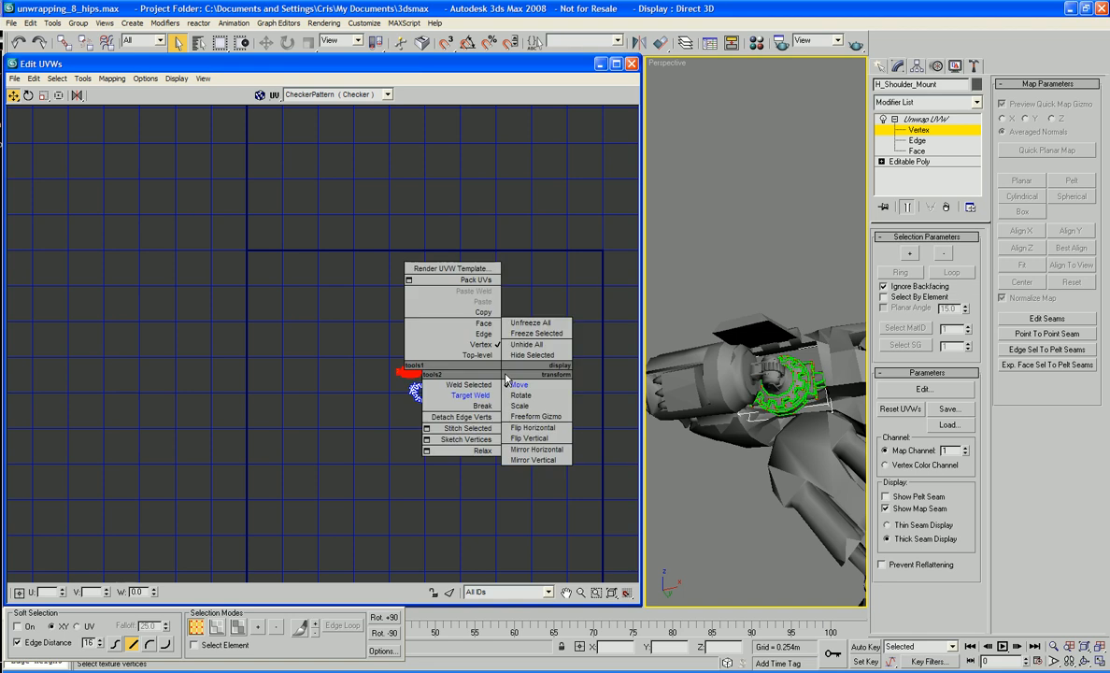
click(481, 369)
drag(497, 372, 508, 471)
right_click(502, 430)
click(509, 442)
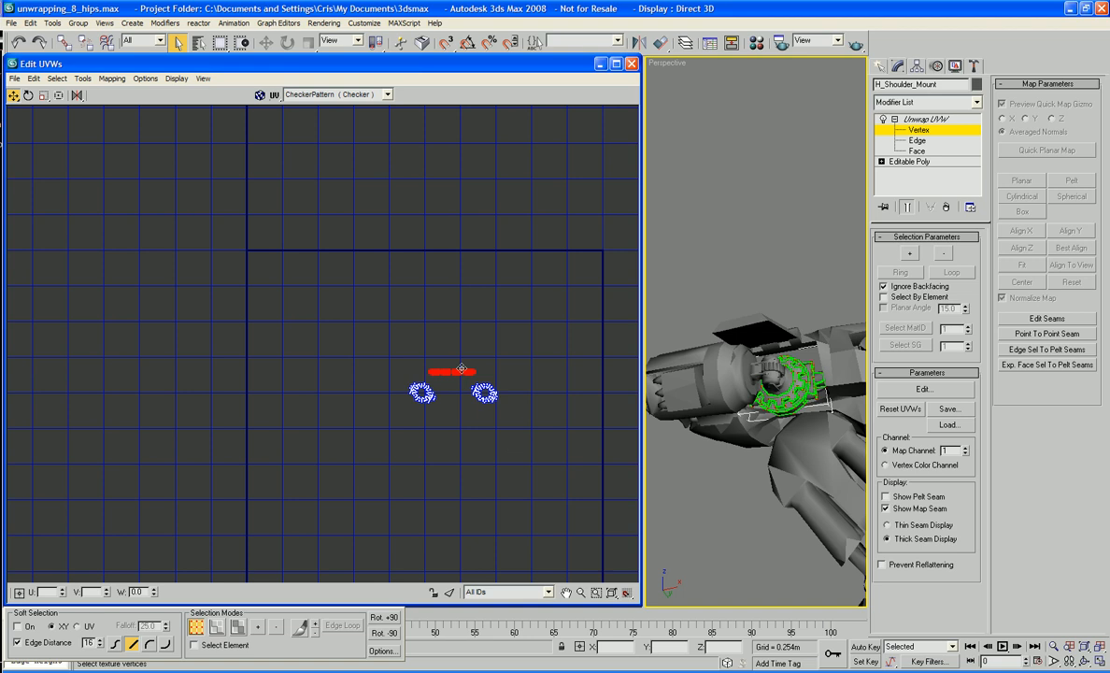
drag(461, 369, 464, 424)
Step: Move the second ring shell horizontally until it sits close beside the first ring shell
click(509, 391)
scroll(566, 384, up, 3)
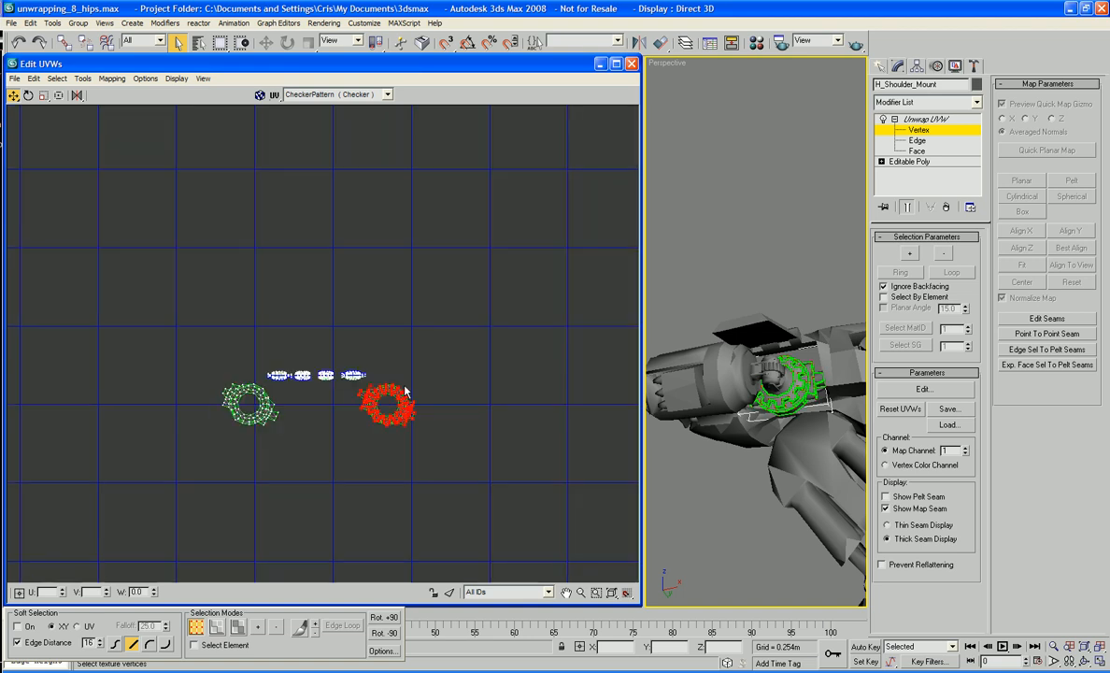
scroll(405, 392, up, 2)
drag(426, 374, 344, 376)
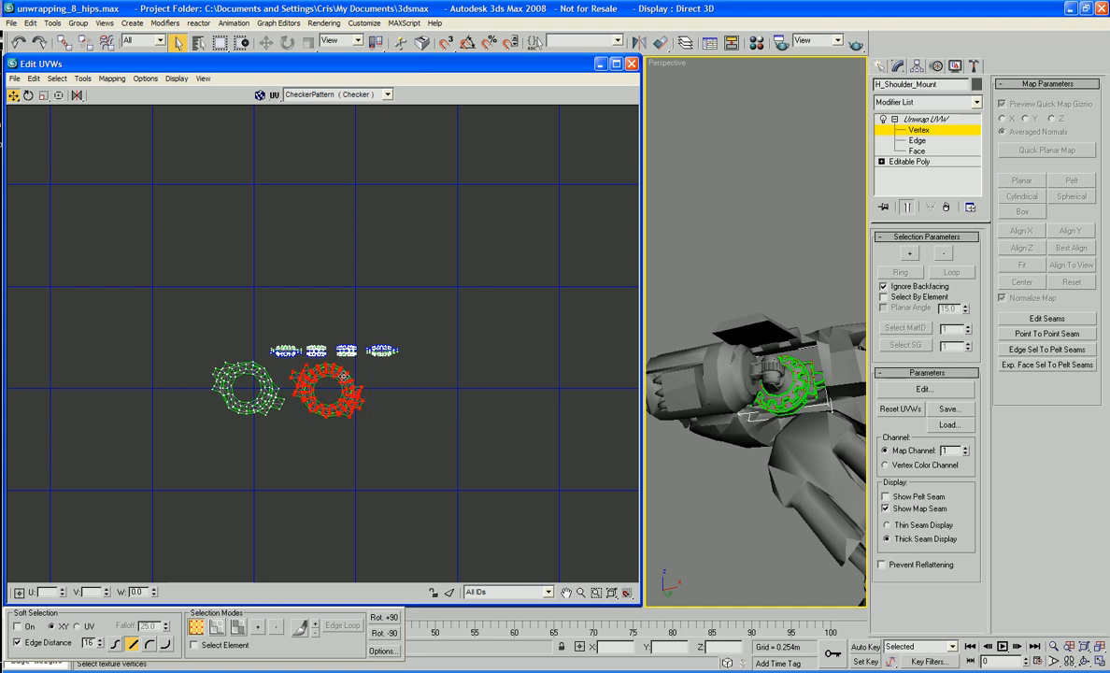
Step: Move all the shoulder mount's UV shells together into the upper-left part of the UV square and leave vertex editing
ctrl+drag(205, 361, 290, 451)
drag(271, 403, 190, 307)
scroll(299, 407, down, 4)
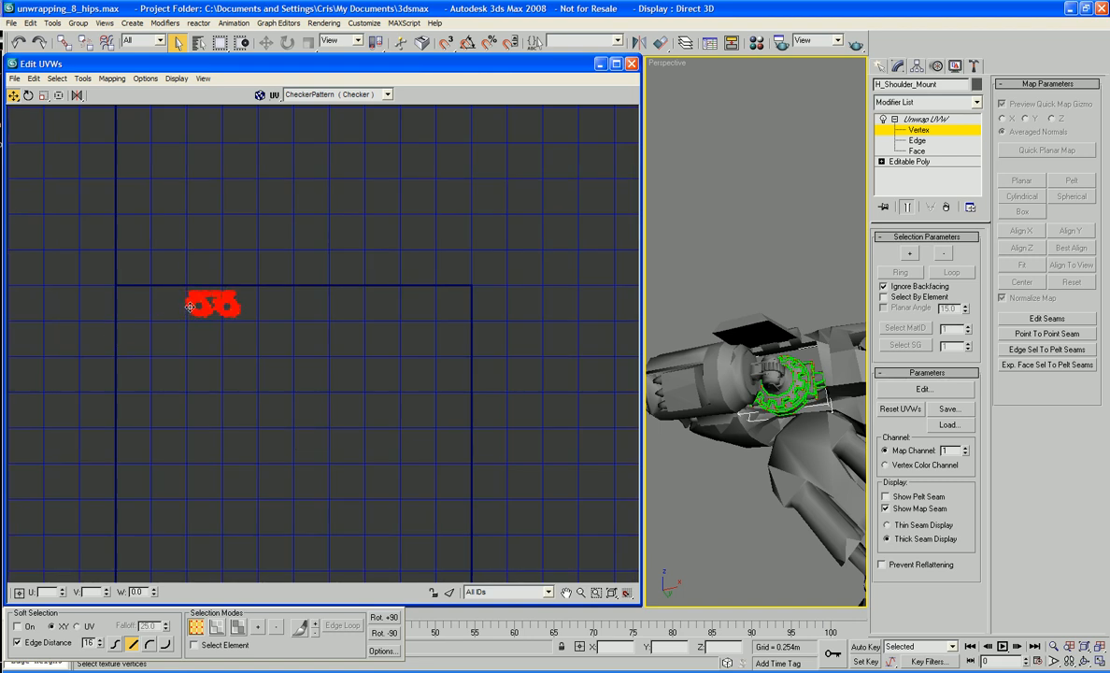
click(369, 362)
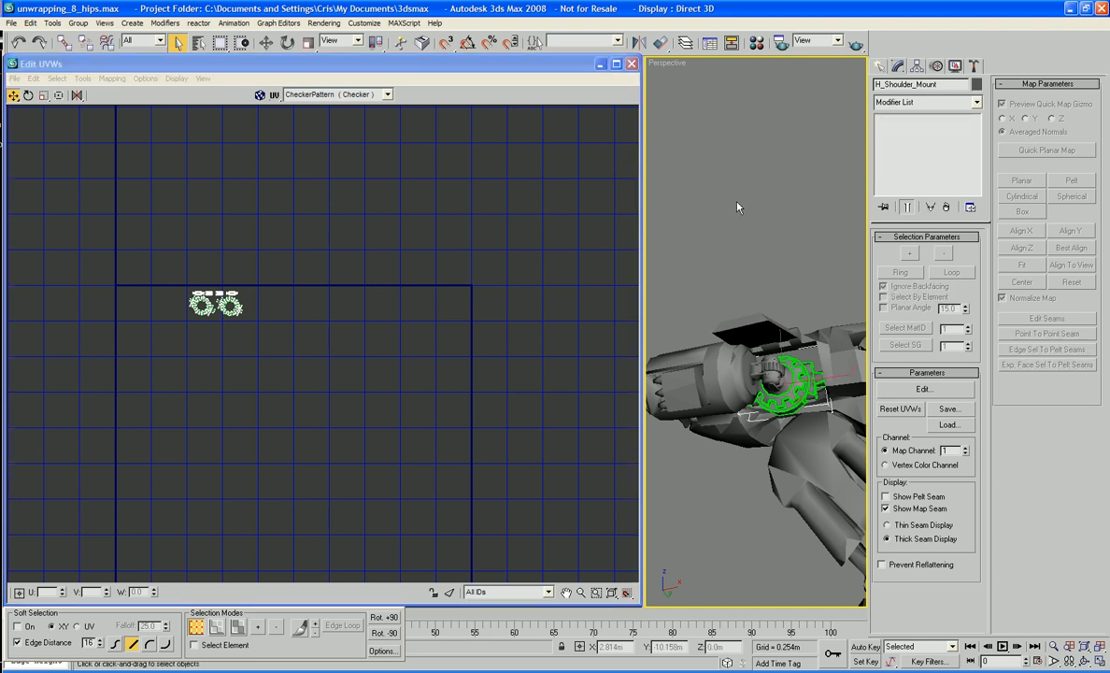
click(686, 192)
Step: Select the H_Upper_Arm ball joint inside the ring and isolate it
click(706, 341)
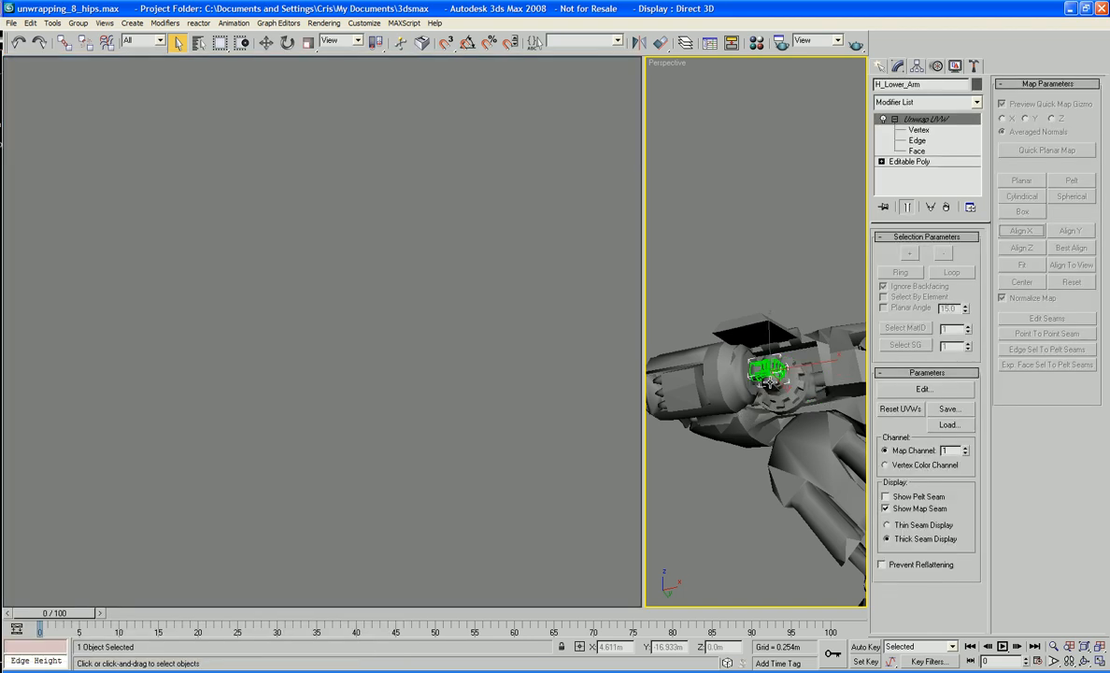
click(770, 382)
click(770, 383)
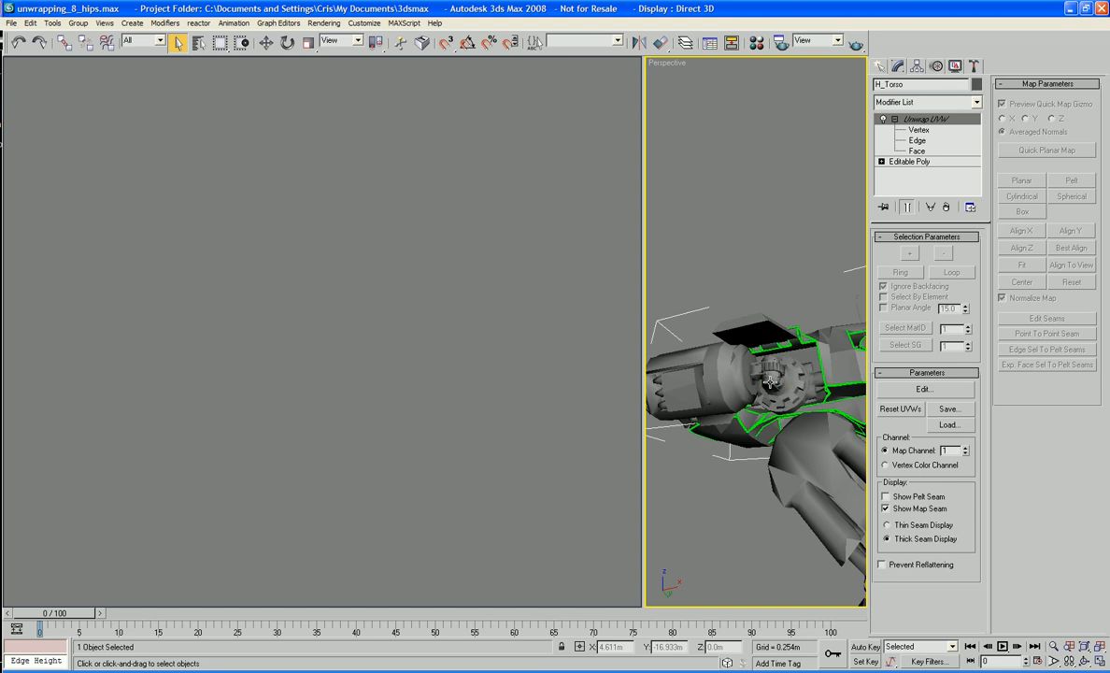
right_click(765, 377)
click(794, 277)
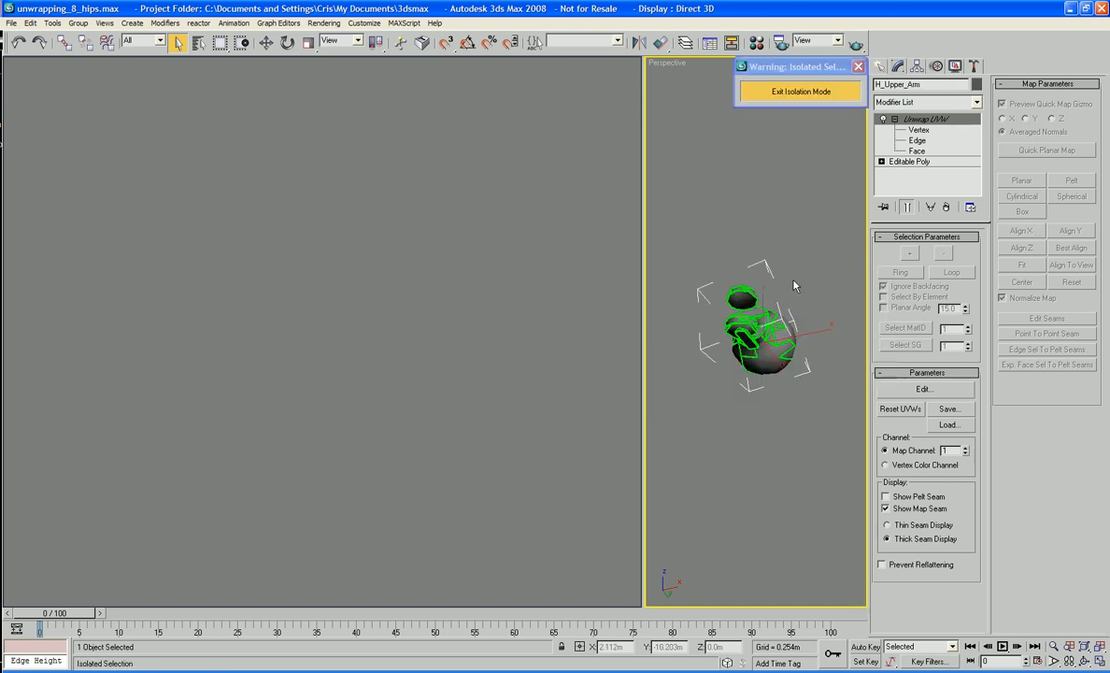
alt+middle_drag(794, 285, 875, 374)
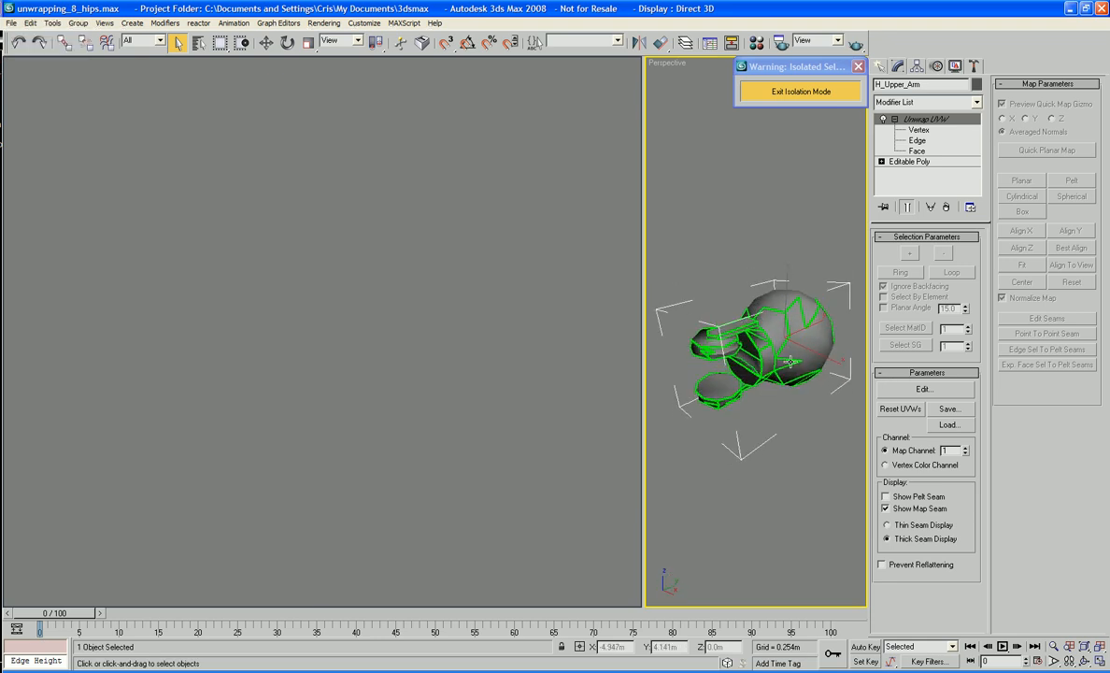
Step: Open the ball joint's UVs for editing and select all of its faces at face level
click(923, 389)
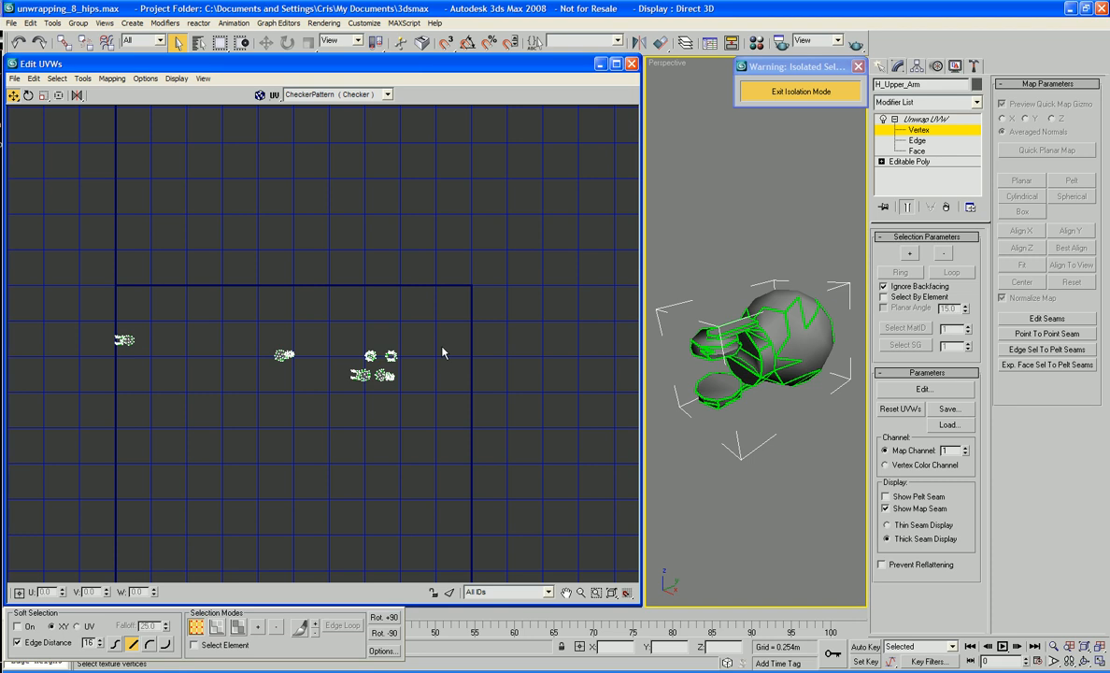
click(917, 150)
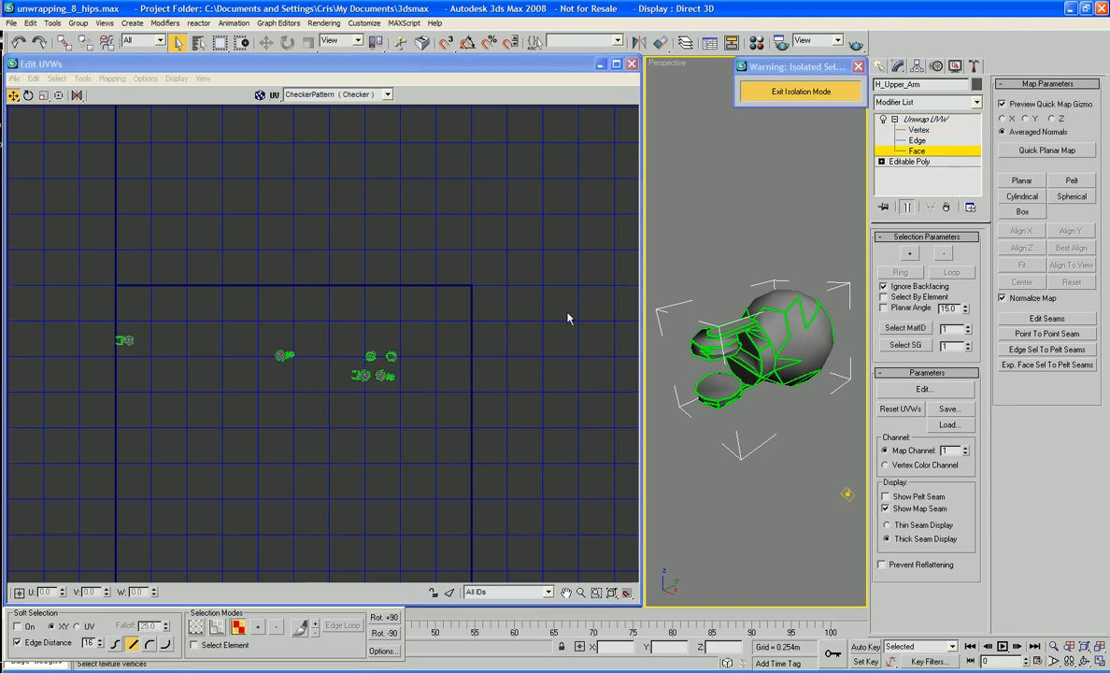
drag(652, 271, 788, 389)
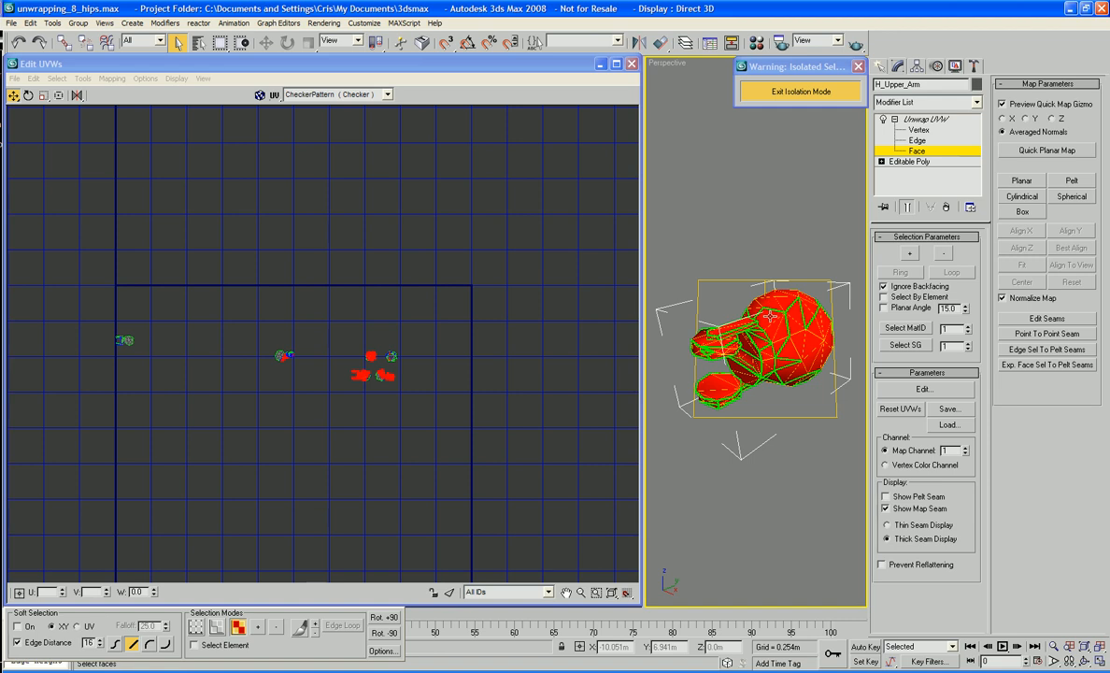
key(ctrl+a)
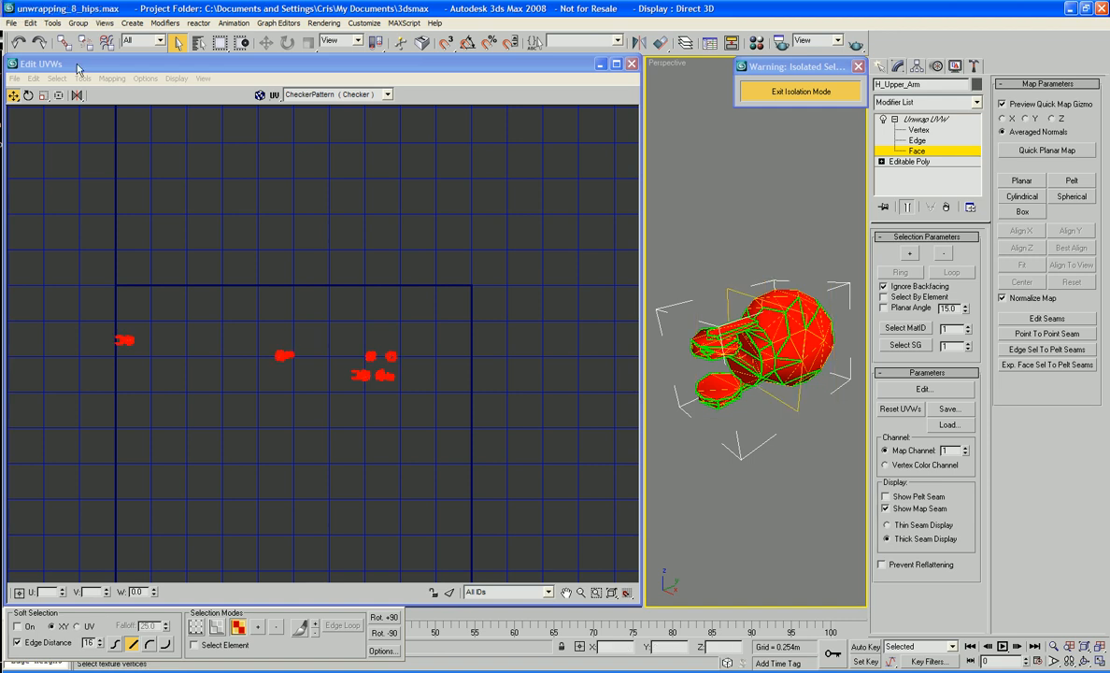
Step: Try a Quick Planar Map on all the ball joint's faces and undo it
click(1027, 154)
scroll(503, 327, down, 5)
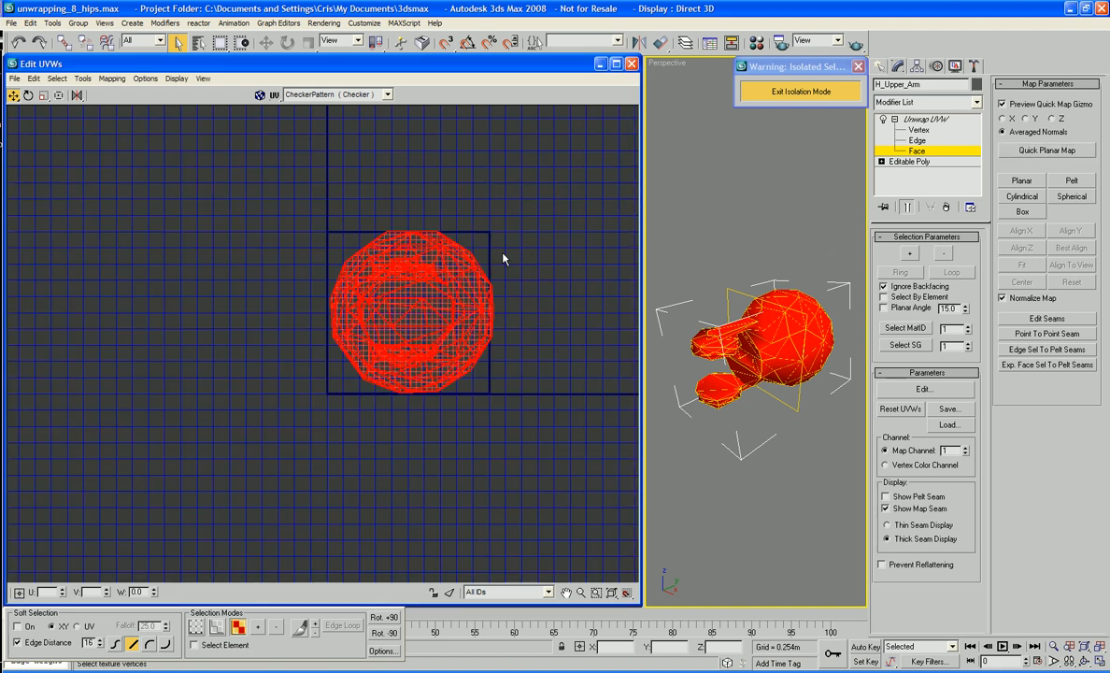
scroll(502, 259, up, 3)
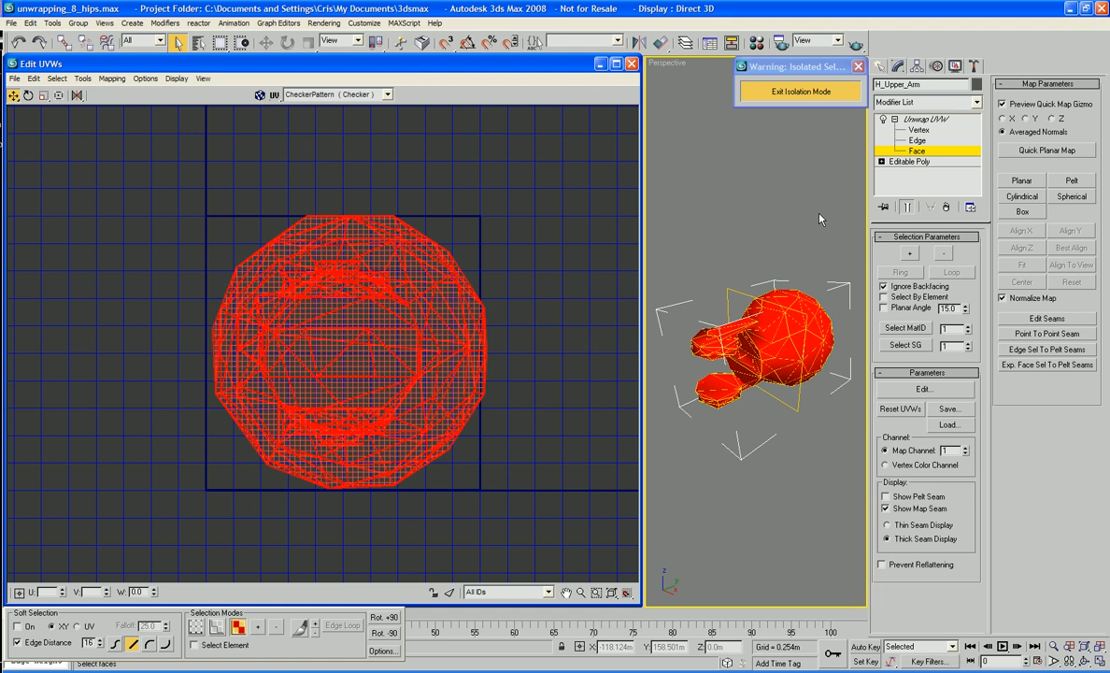
key(ctrl+z)
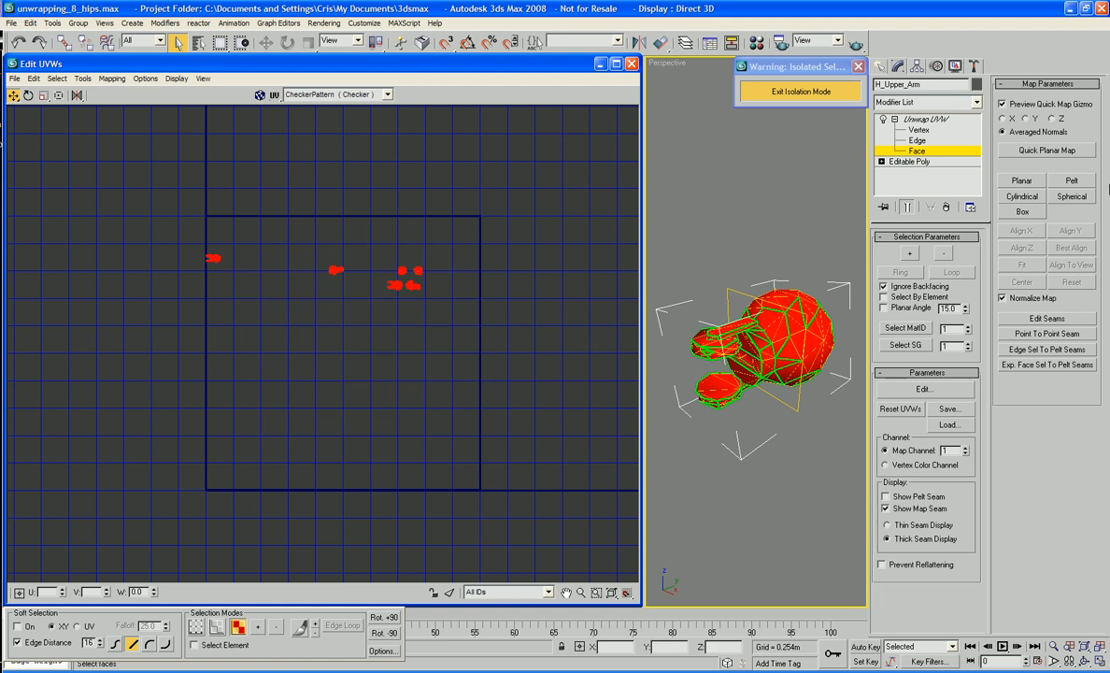
Step: Try a Spherical mapping on all the ball joint's faces and undo it
click(1050, 200)
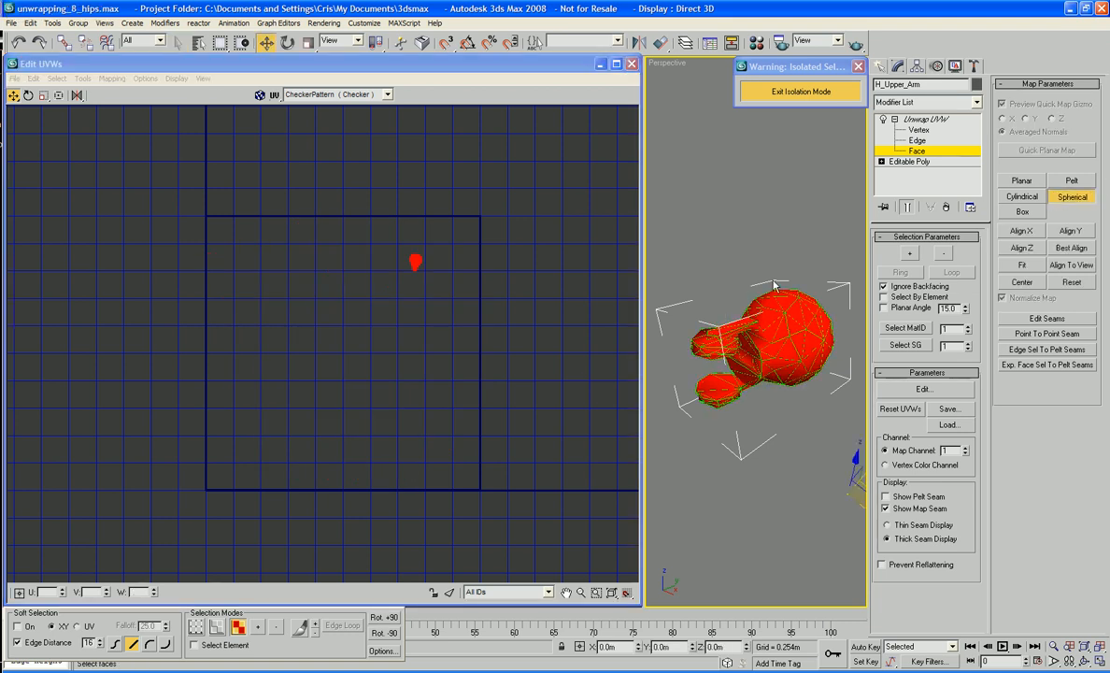
scroll(510, 346, up, 5)
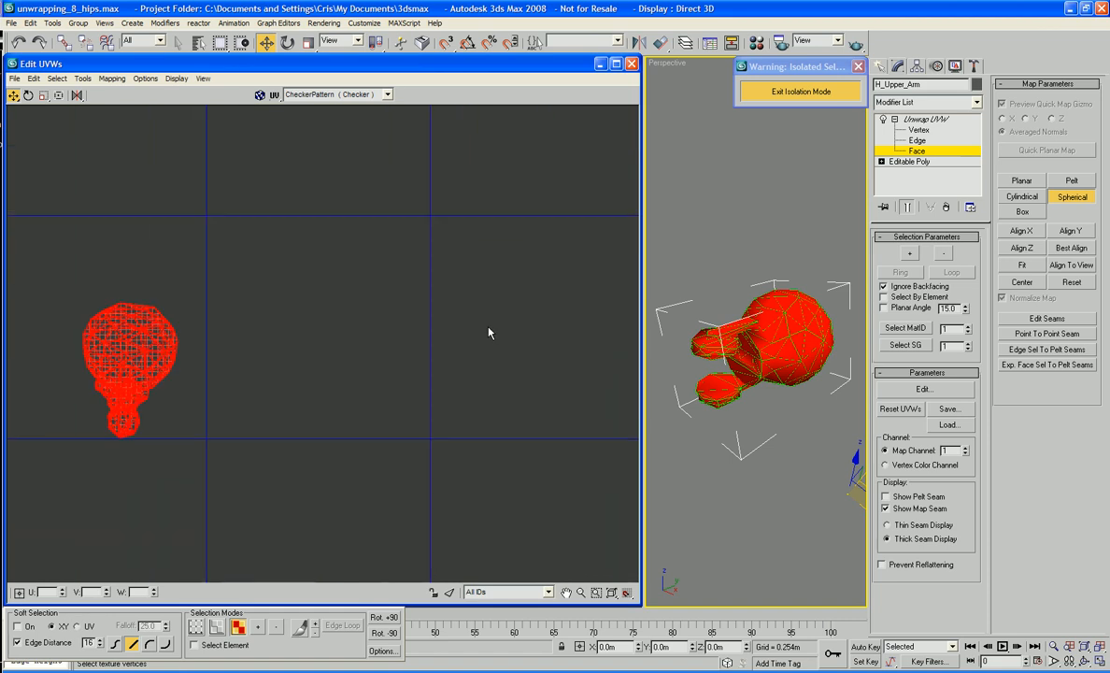
scroll(308, 458, down, 3)
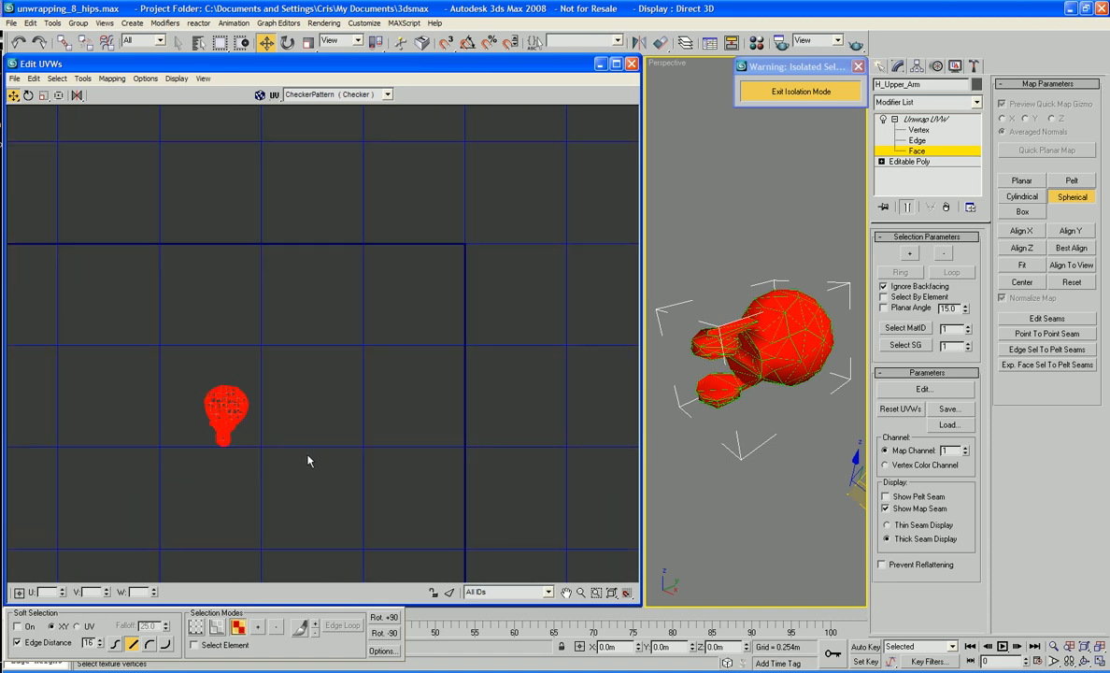
key(ctrl+z)
Step: Leave the Spherical mapping mode and reselect all of the ball joint's faces
middle_drag(327, 407, 315, 332)
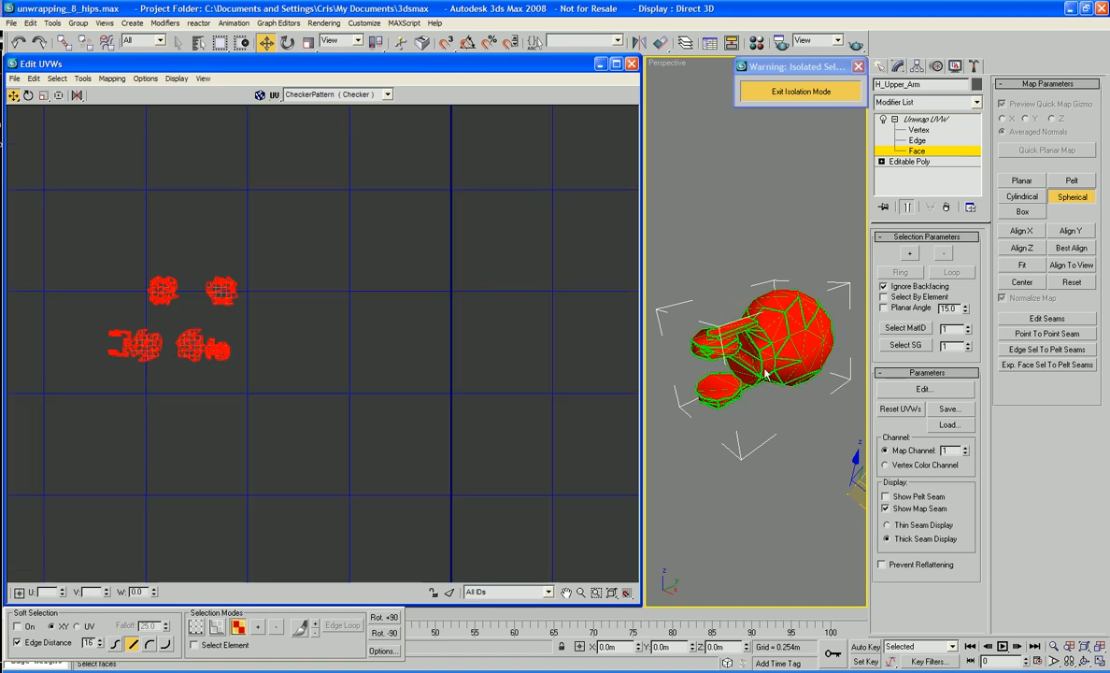
middle_drag(466, 309, 527, 330)
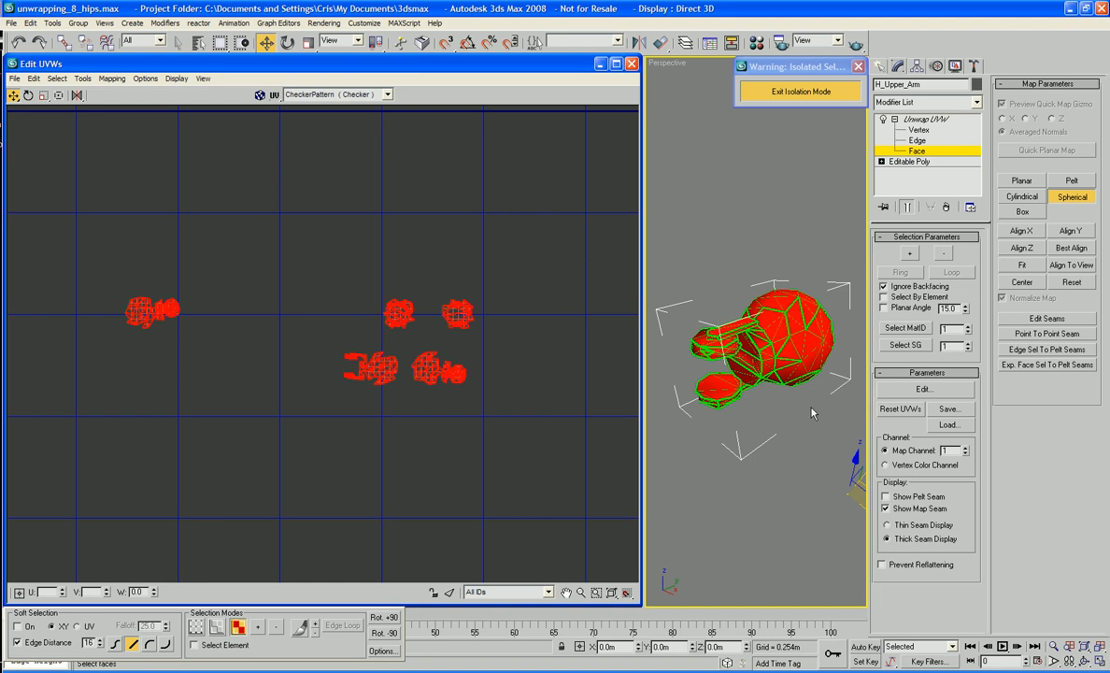
click(515, 262)
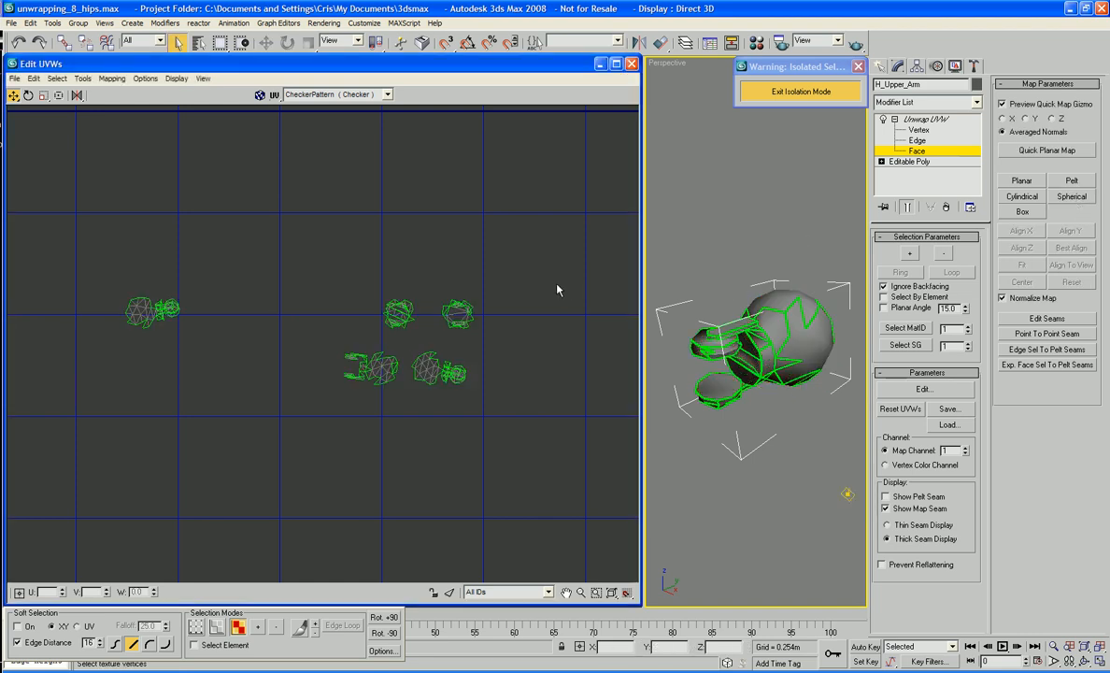
alt+middle_drag(650, 405, 826, 312)
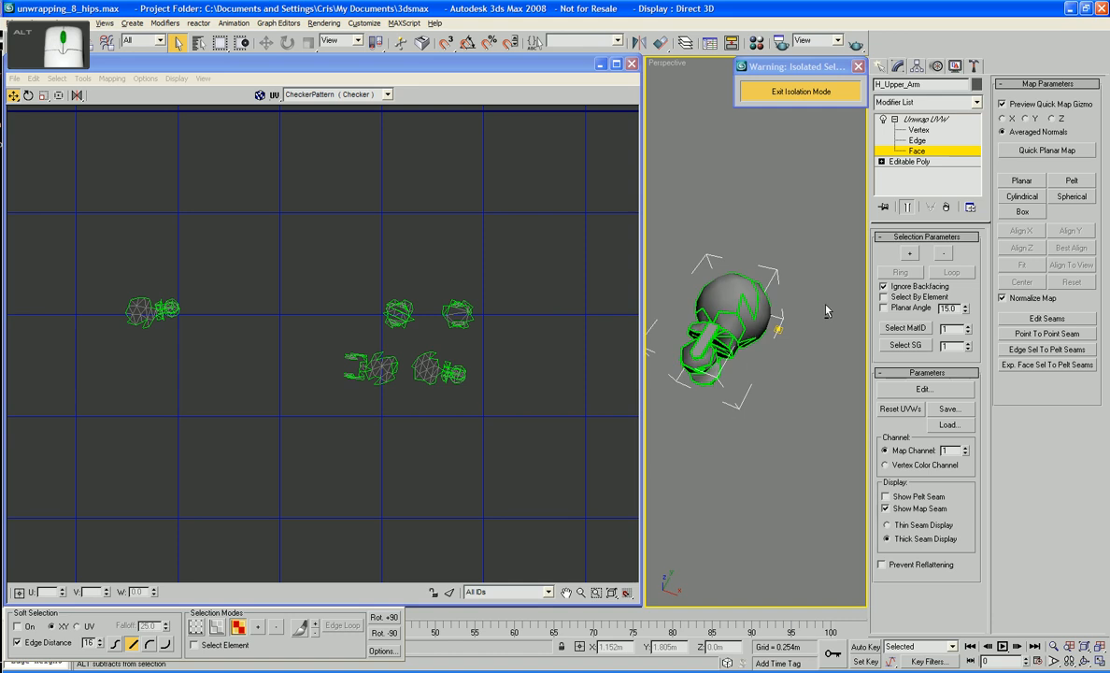
key(ctrl+a)
click(112, 79)
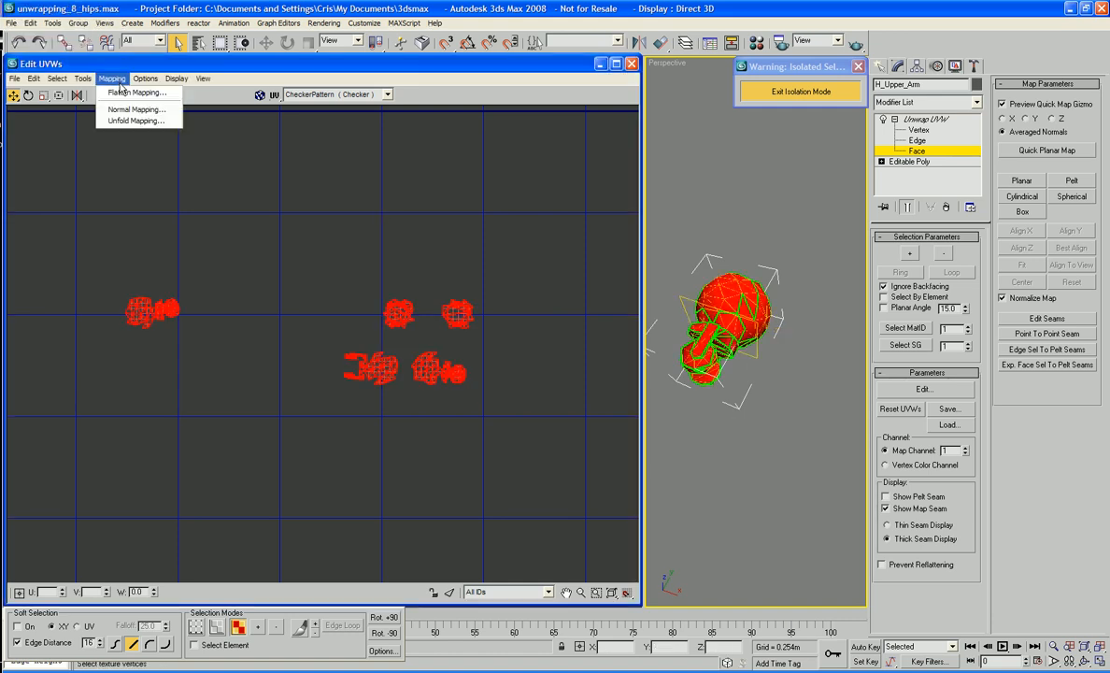
click(129, 110)
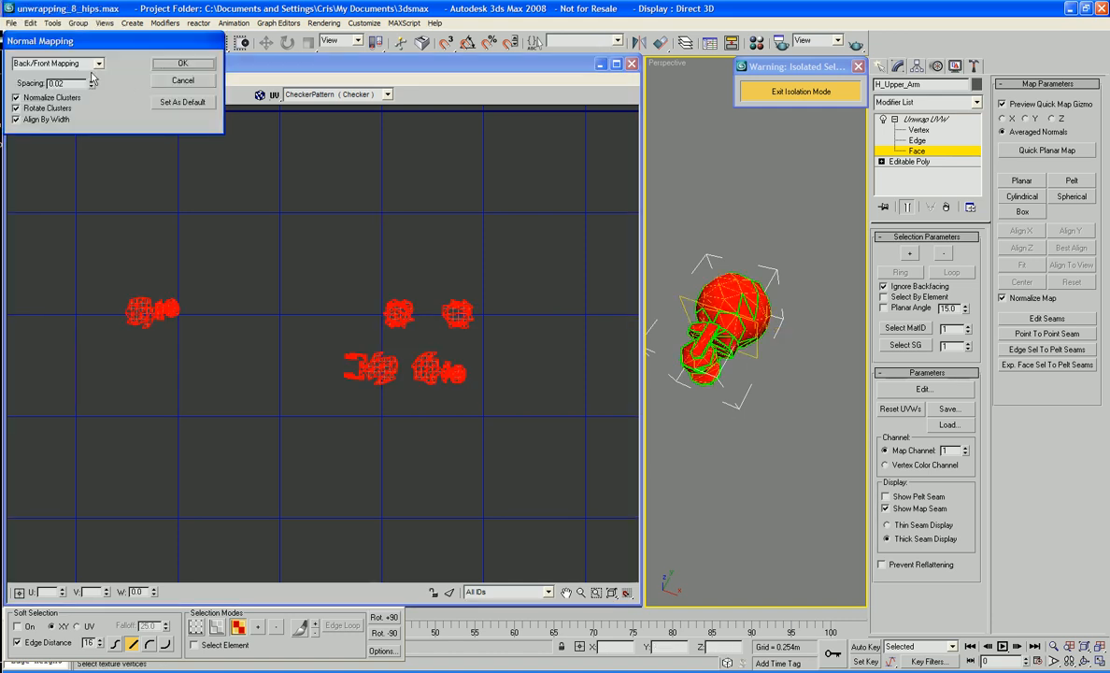
key(Escape)
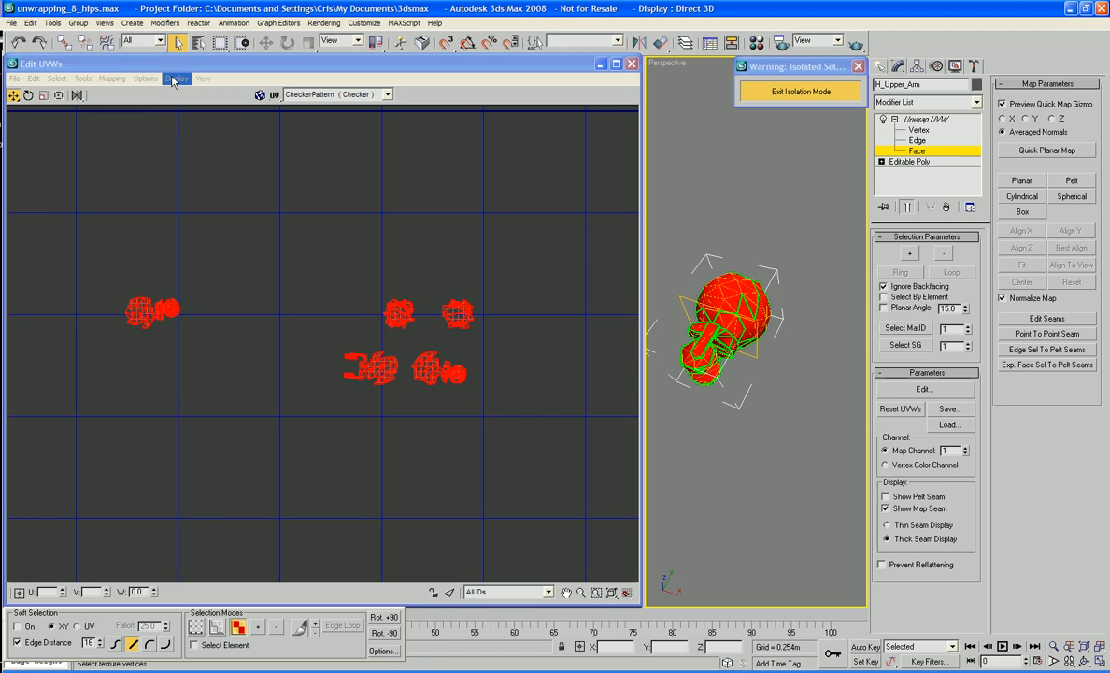
Step: Apply Flatten Mapping to all the ball joint's faces with a face angle threshold of 75
click(100, 79)
click(101, 96)
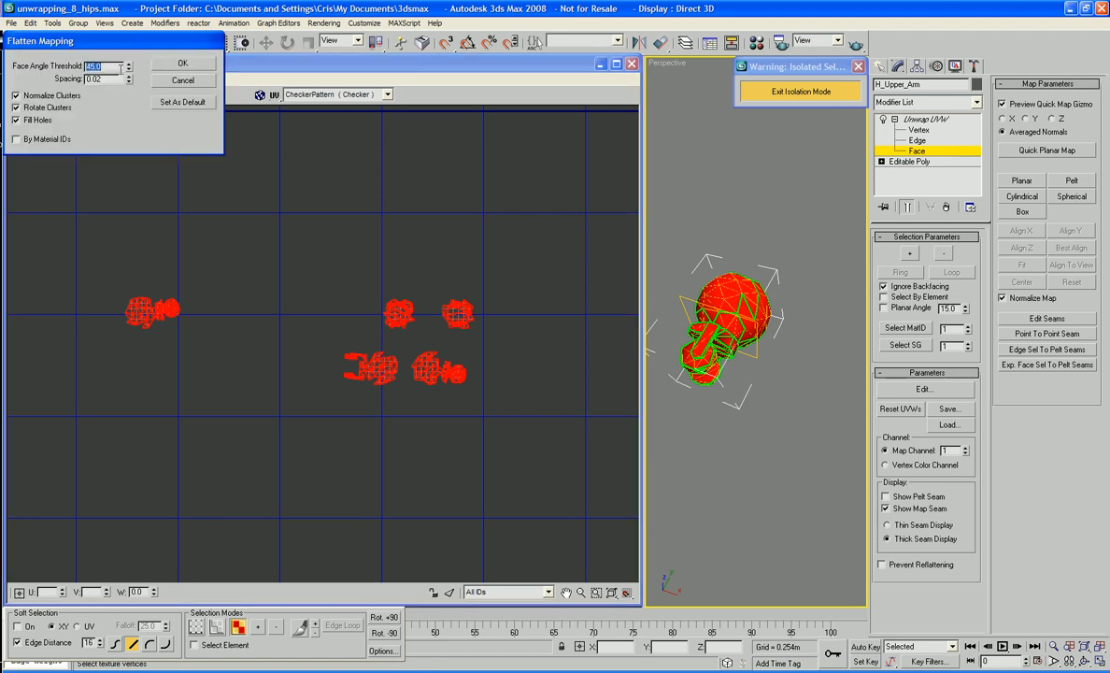
text(75)
key(Return)
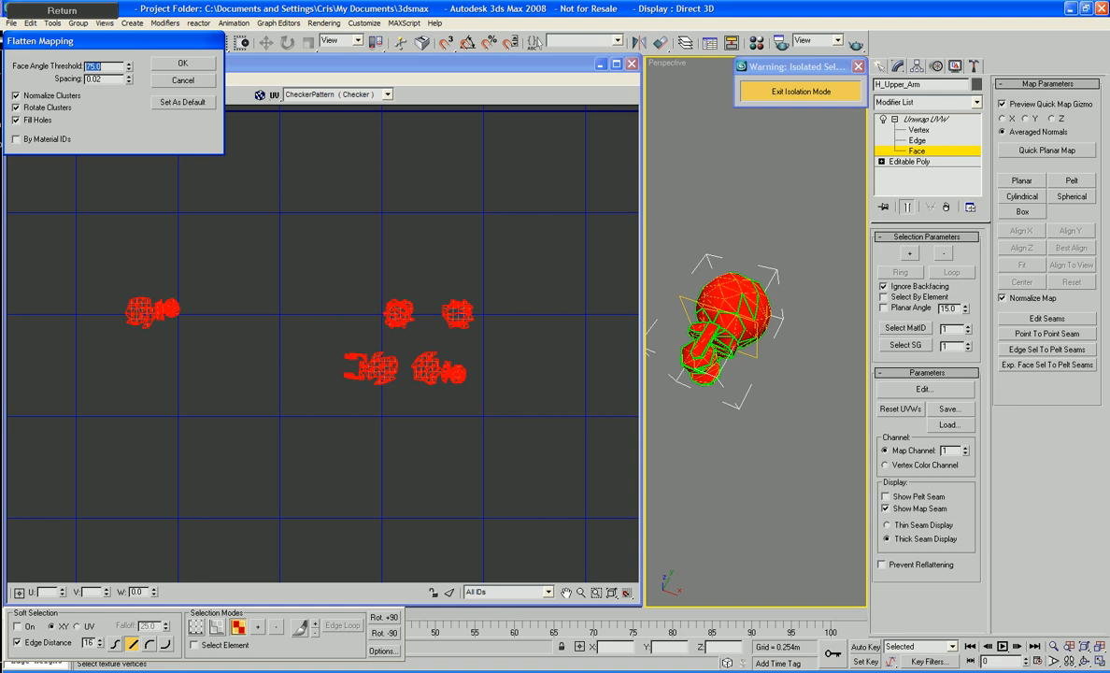
click(184, 68)
middle_drag(335, 179, 349, 149)
scroll(351, 152, down, 3)
middle_drag(414, 224, 459, 262)
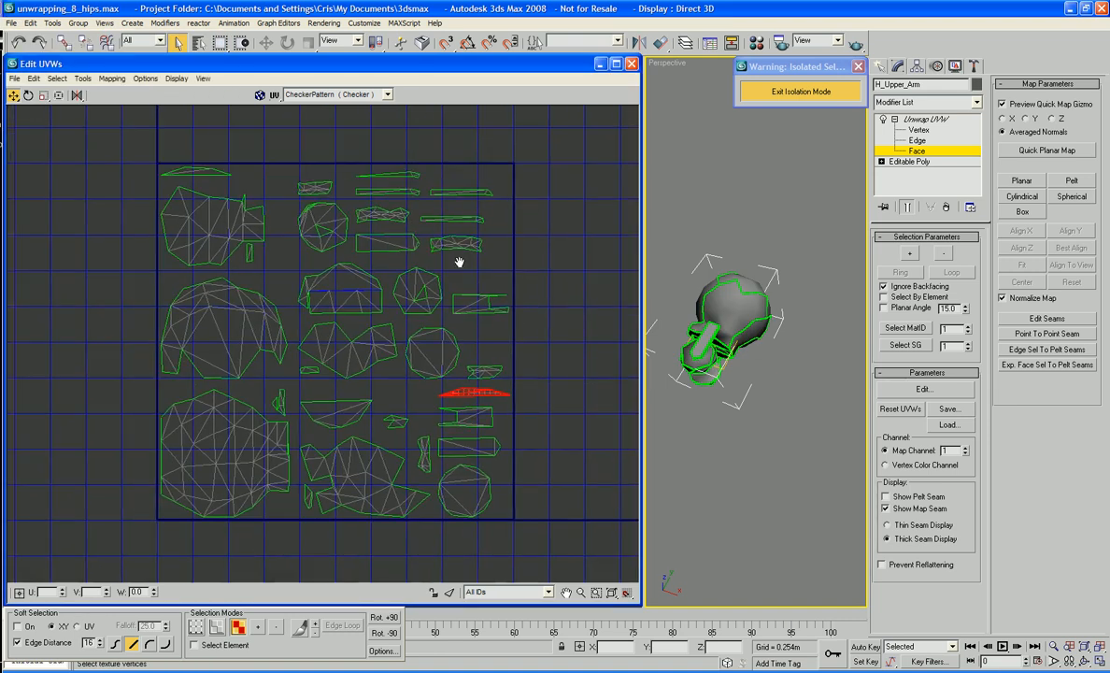
Step: Select all the flattened shells and scale them down together to about a fifth of the UV square's width
drag(540, 158, 103, 564)
right_click(219, 375)
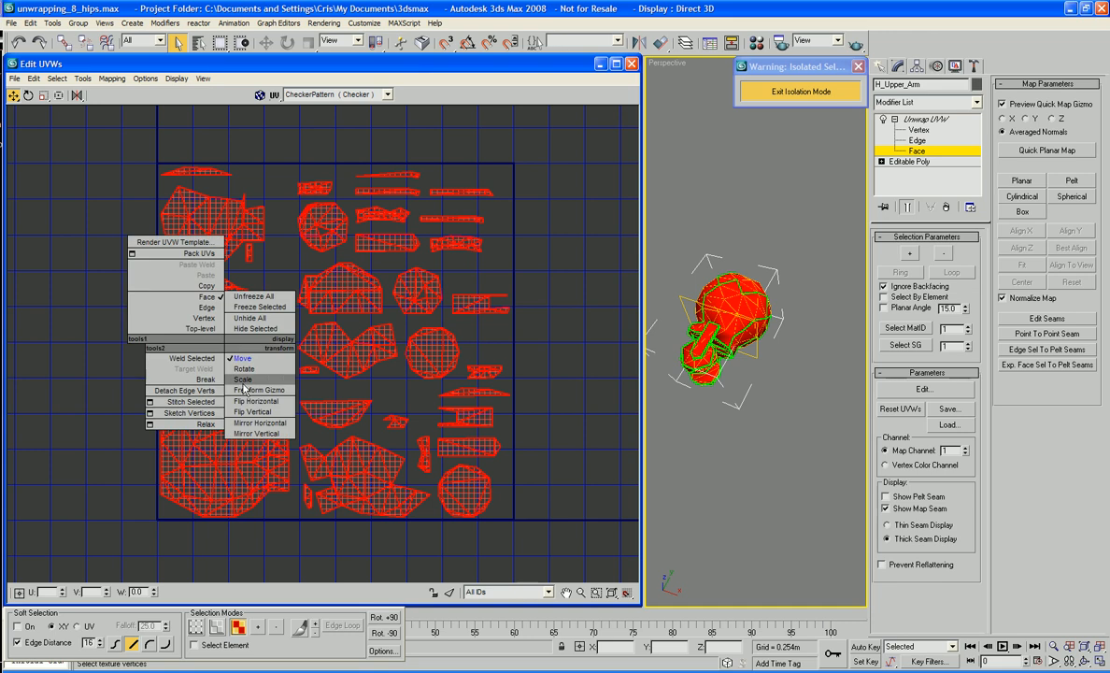
click(234, 366)
right_click(229, 322)
click(234, 350)
drag(238, 362, 326, 557)
middle_drag(407, 406, 474, 453)
scroll(473, 453, up, 4)
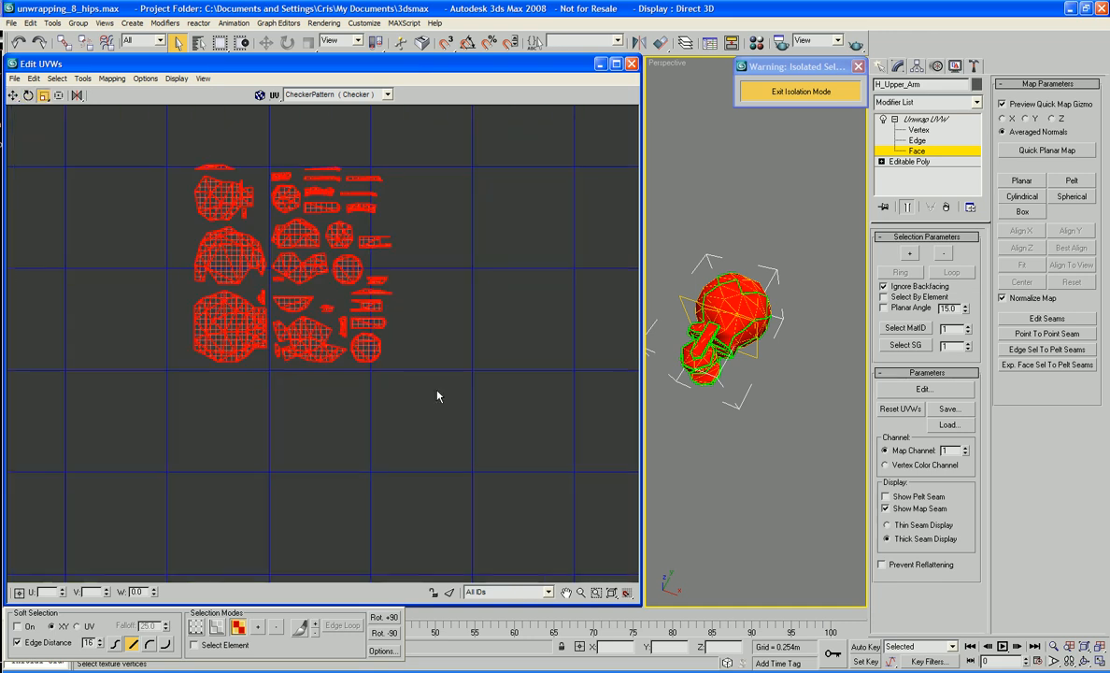
middle_drag(446, 379, 510, 457)
click(509, 454)
click(422, 424)
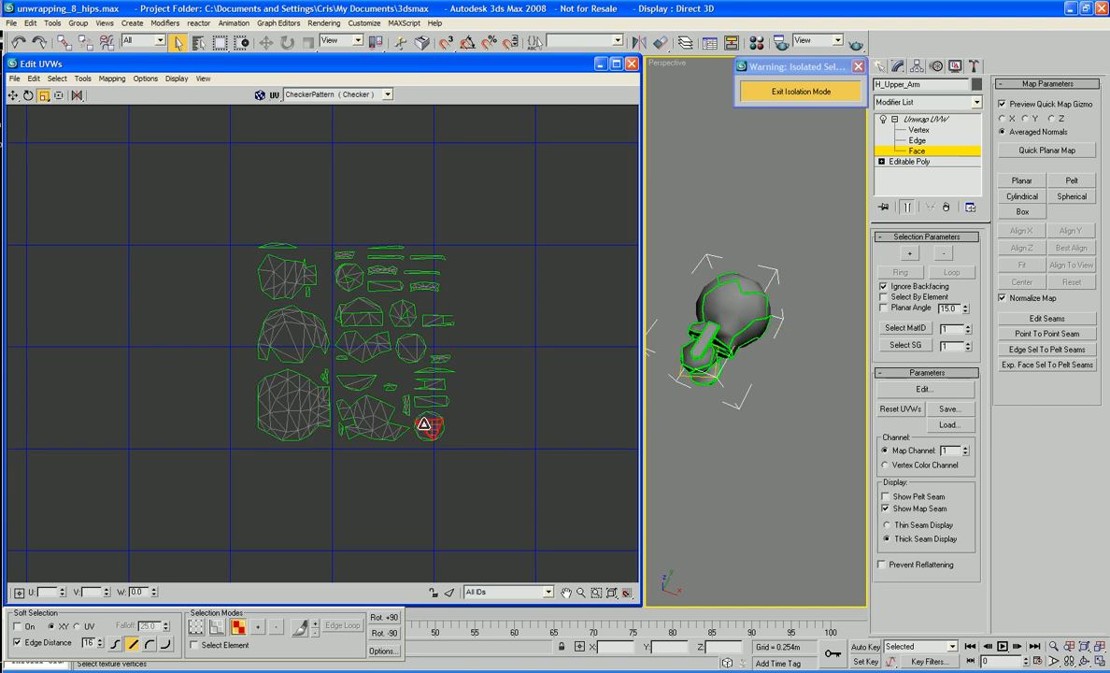
click(915, 253)
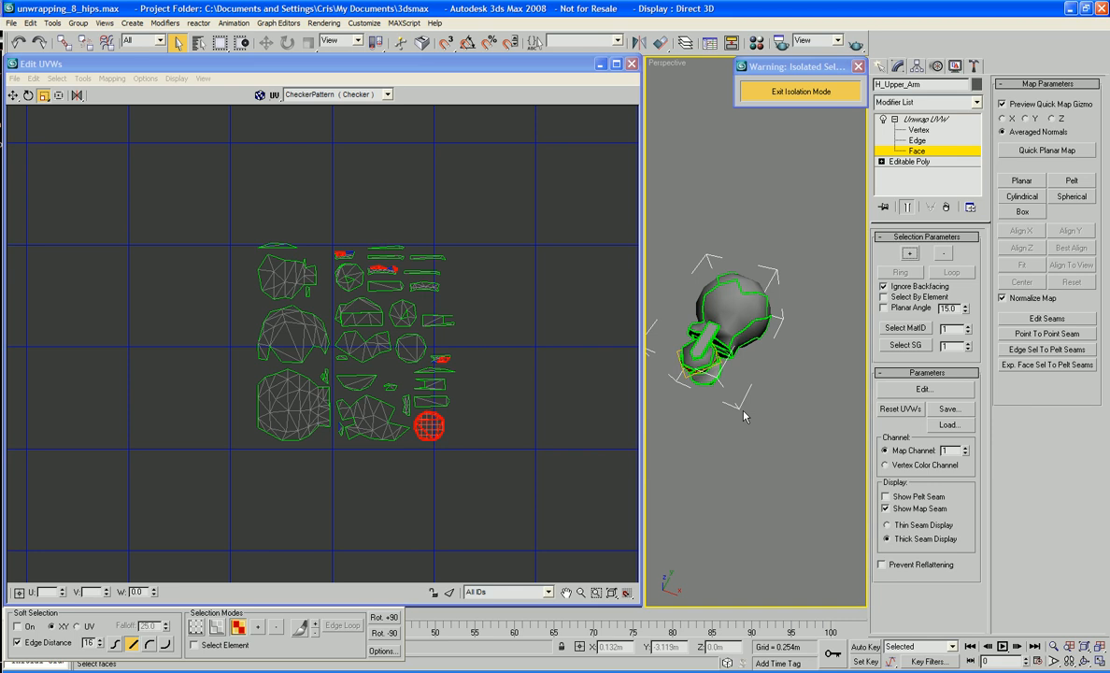
alt+middle_drag(744, 415, 611, 355)
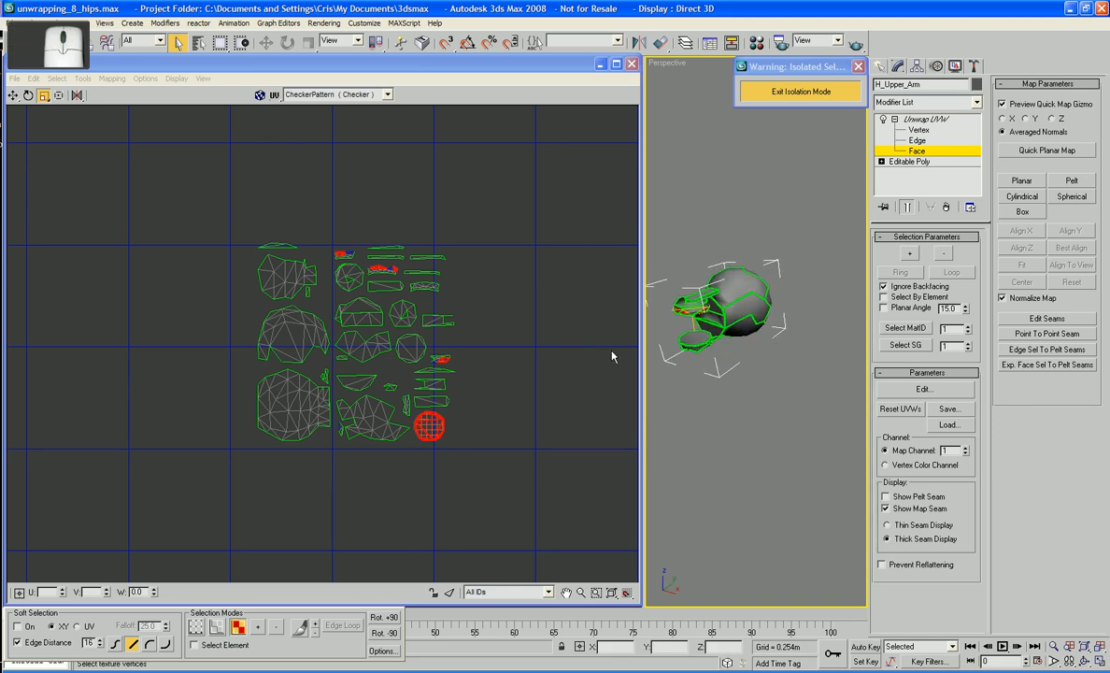
scroll(557, 378, up, 2)
click(509, 346)
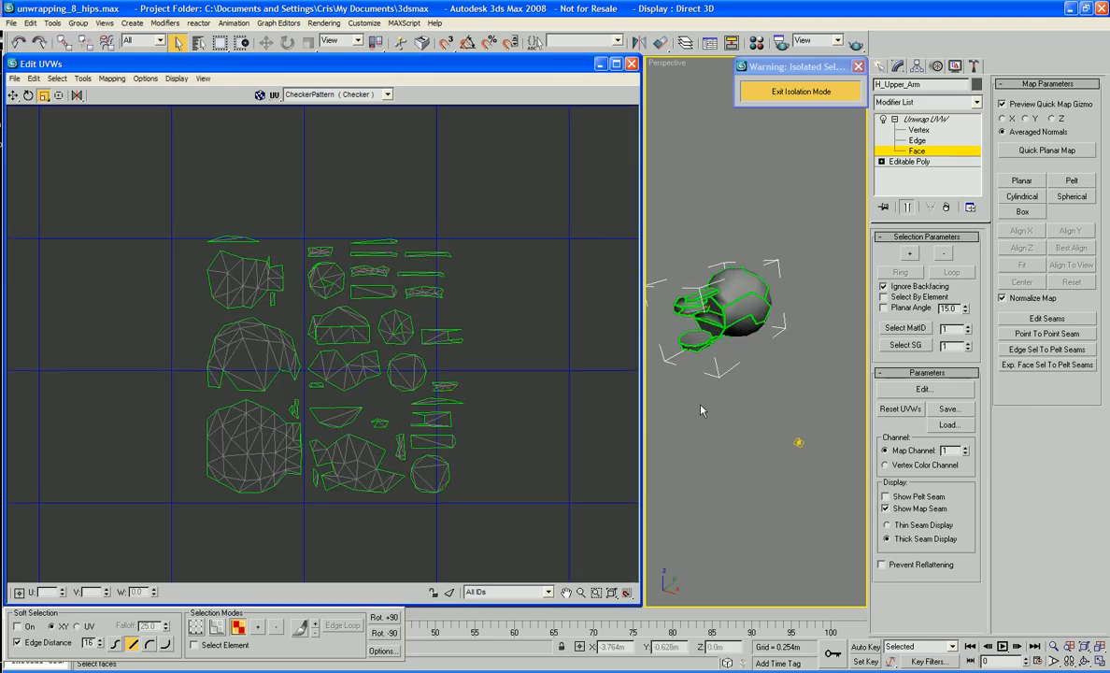
Step: Display the mesh edges over the shaded ball joint in the perspective view
alt+middle_drag(700, 407, 741, 423)
scroll(752, 416, up, 2)
key(alt+F4)
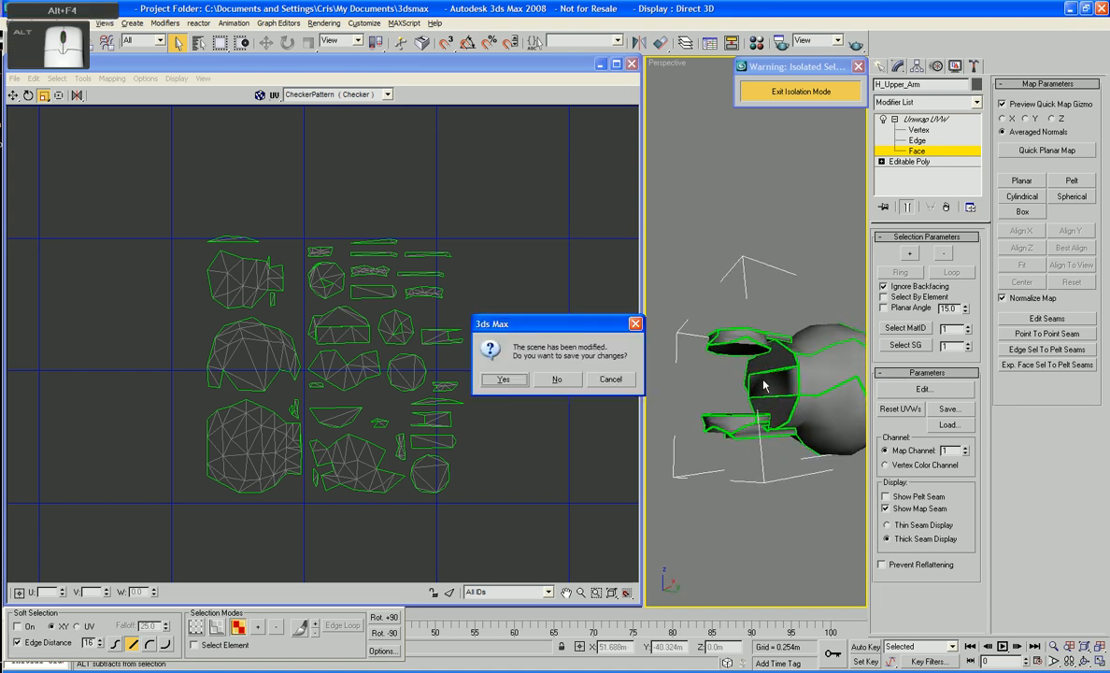
click(598, 382)
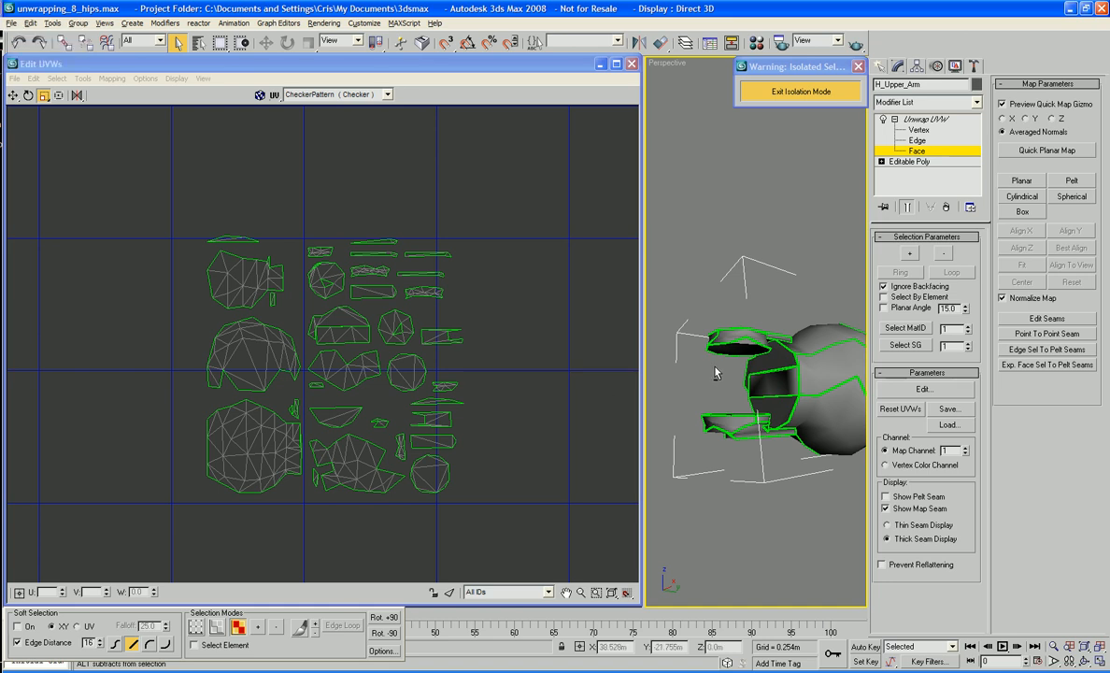
key(alt+F4)
click(609, 380)
click(718, 189)
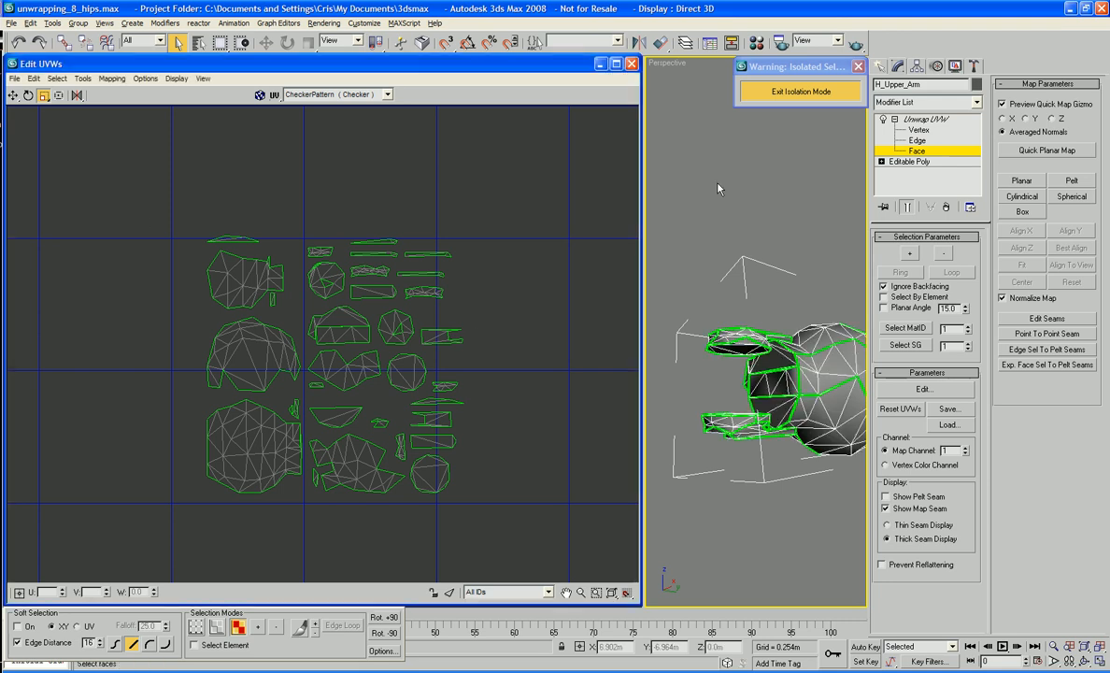
Step: Select the flat faces of the raised strip on the ball joint's arm and grow the selection twice onto the surrounding disc
alt+middle_drag(719, 189, 793, 348)
click(786, 340)
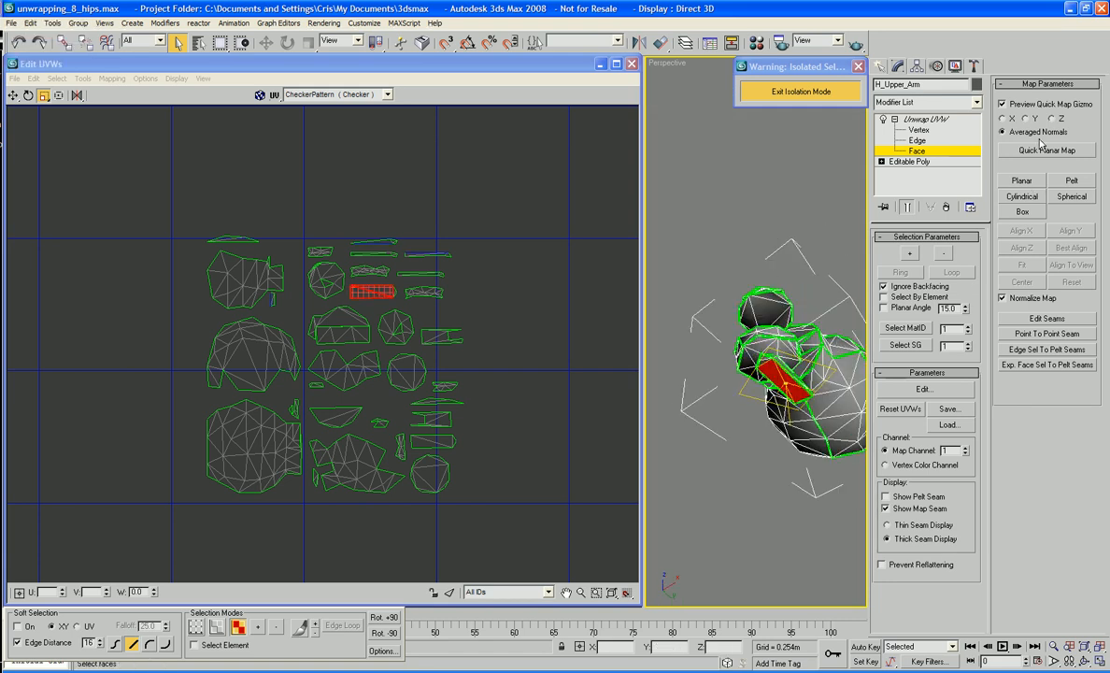
click(909, 254)
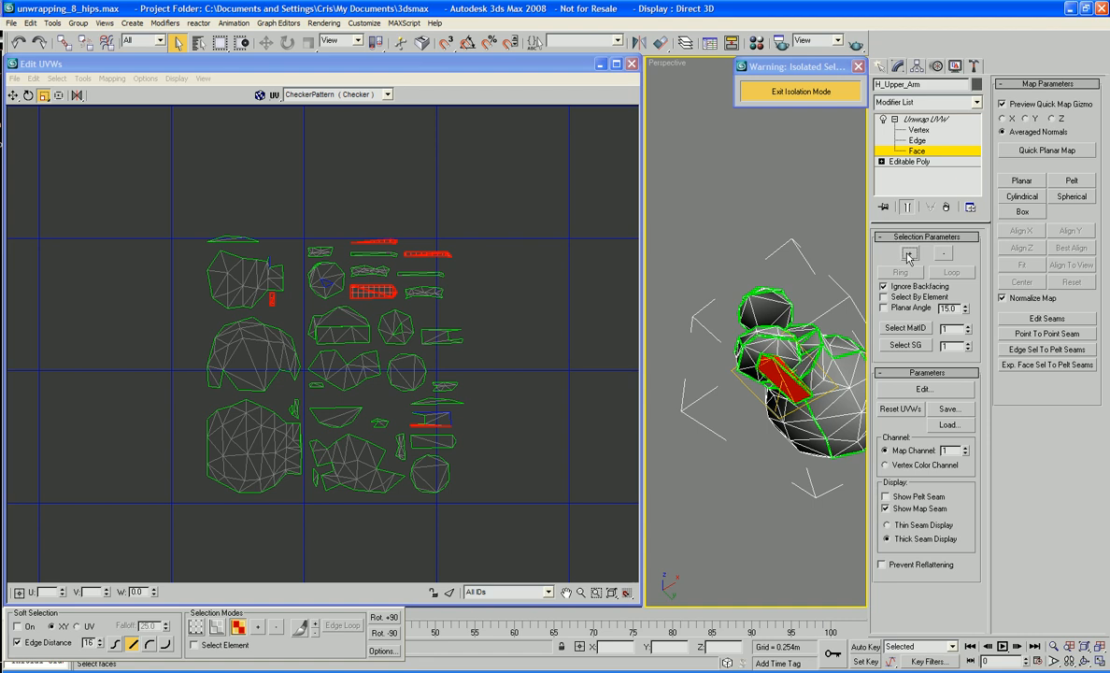
click(909, 255)
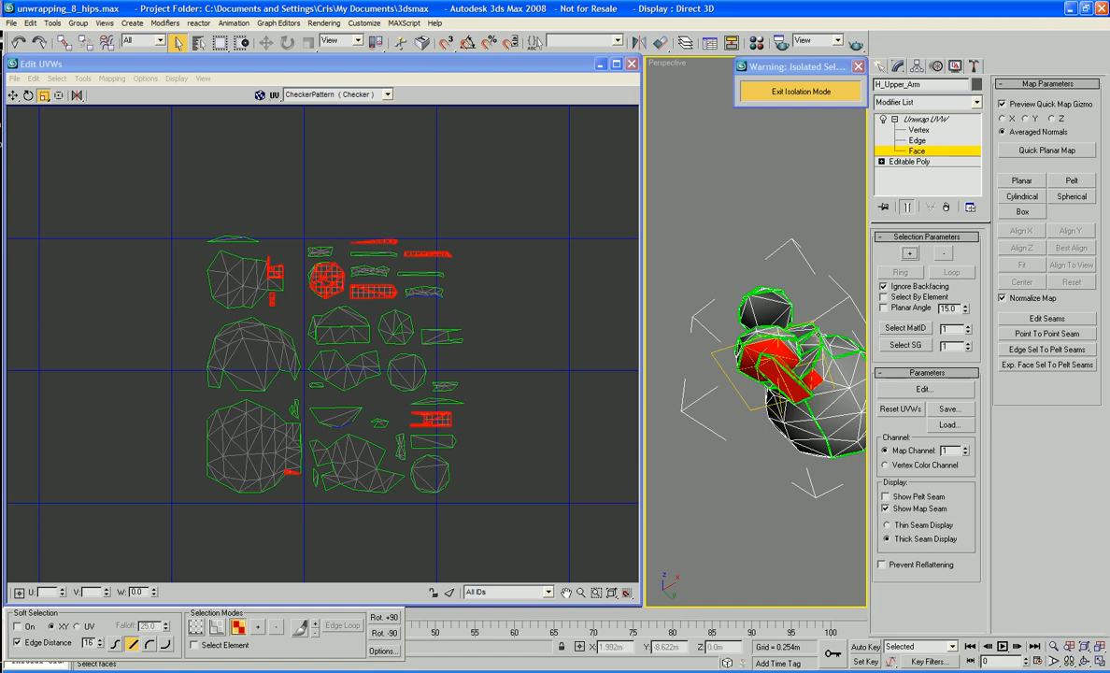
alt+middle_drag(841, 262, 905, 254)
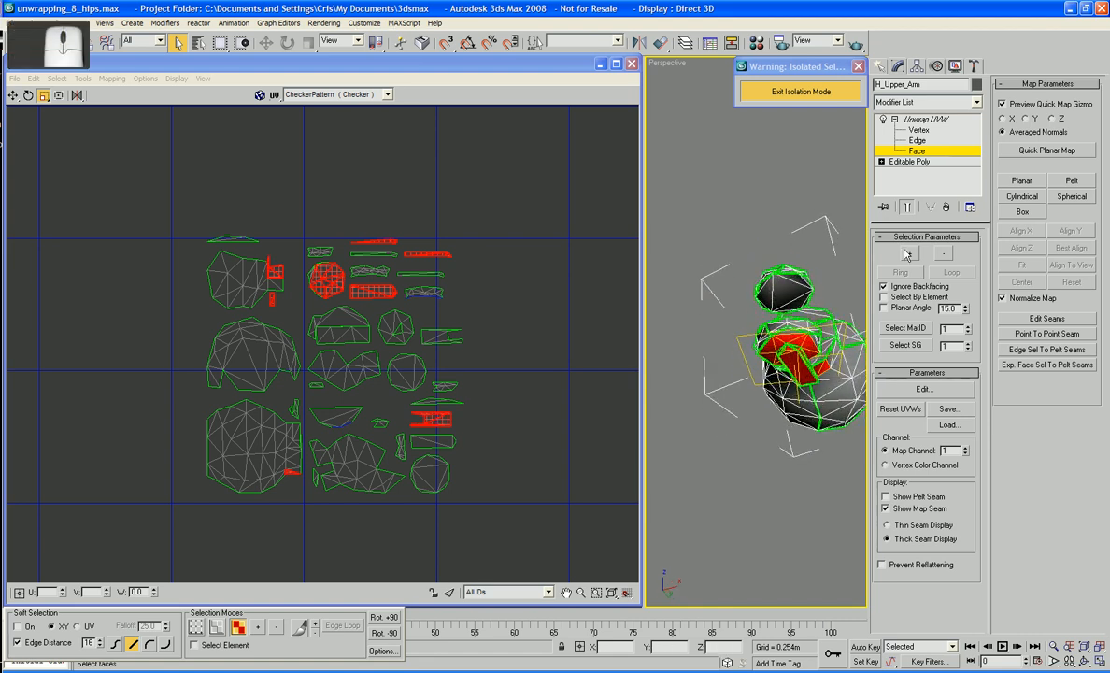
Step: Try growing the selection further across the ball, and undo the extra growth
click(909, 253)
alt+middle_drag(796, 243, 762, 282)
click(910, 253)
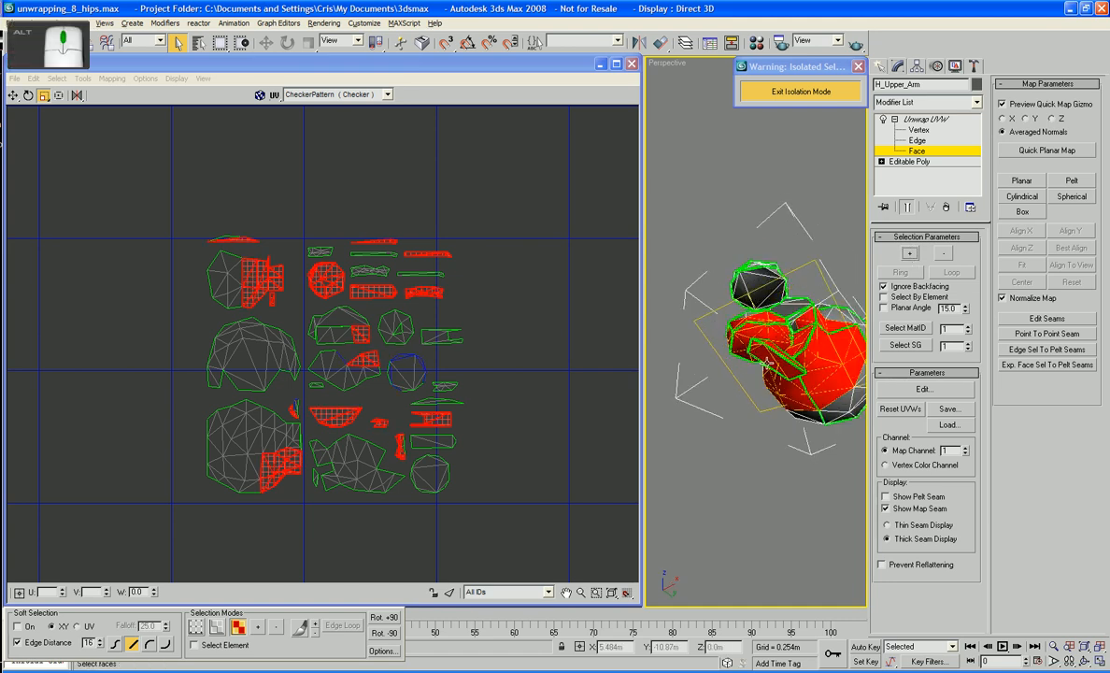
alt+middle_drag(790, 369, 764, 400)
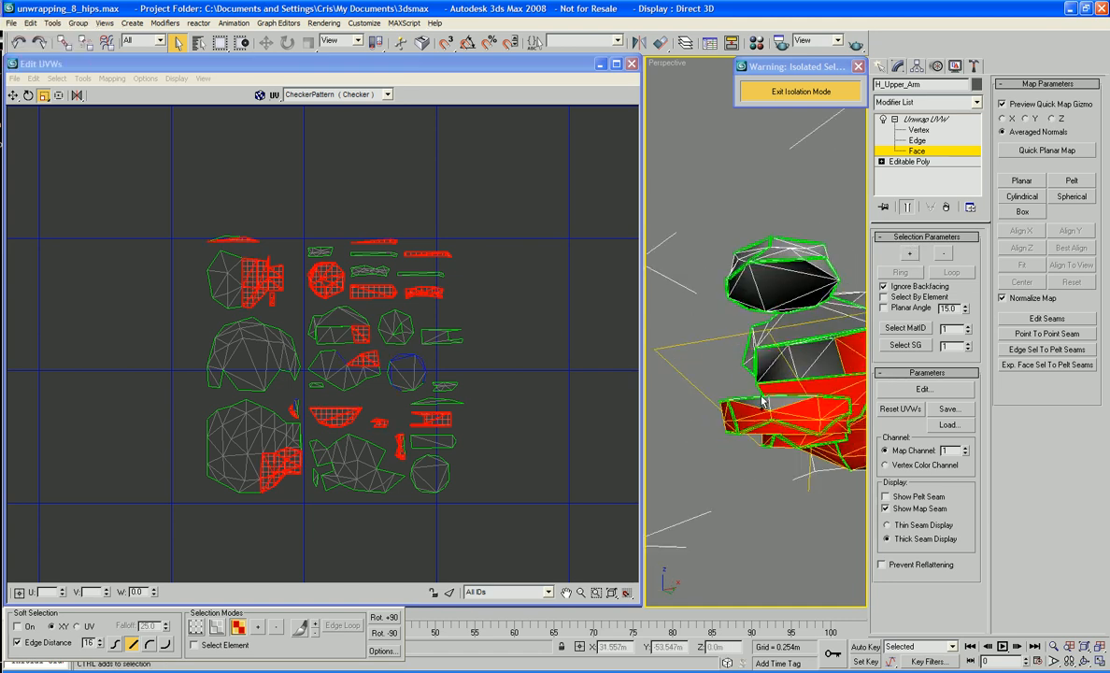
key(ctrl+z)
key(ctrl+z)
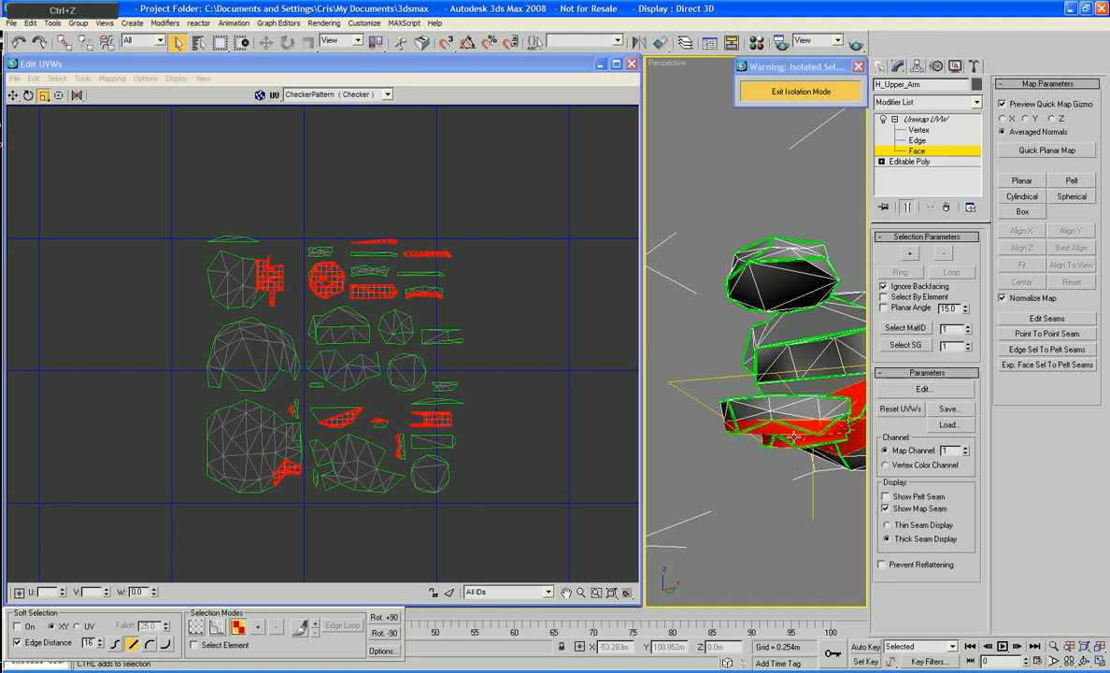
key(ctrl+z)
Step: Add the missing side faces around the strip and disc to the face selection
alt+middle_drag(792, 437, 755, 351)
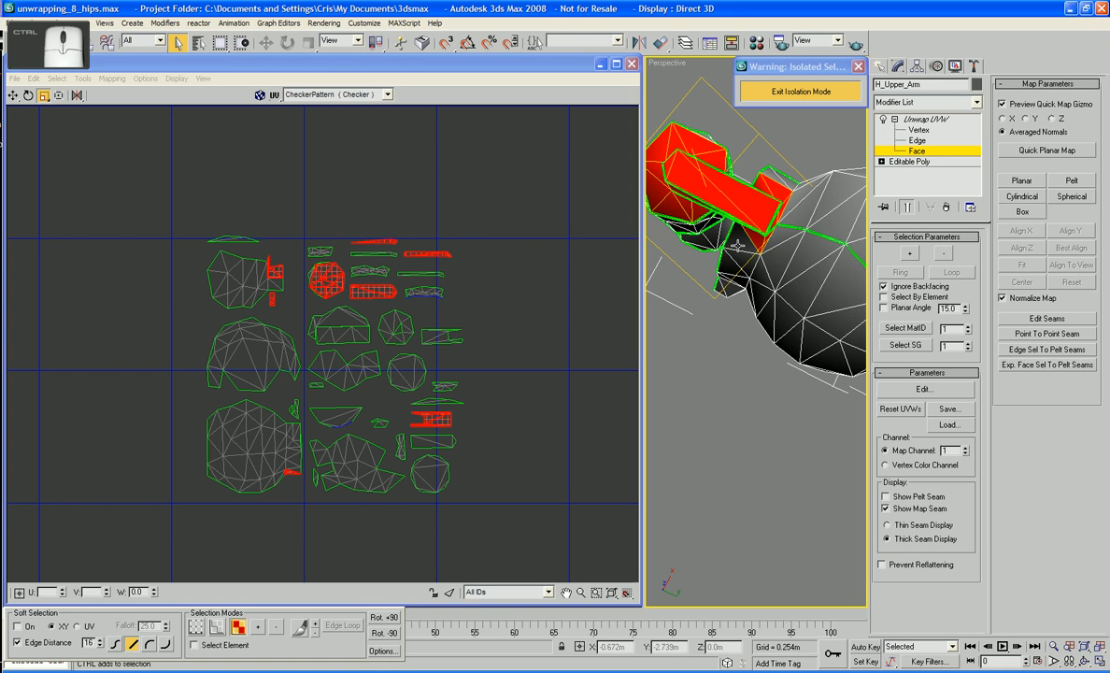
alt+middle_drag(737, 245, 734, 313)
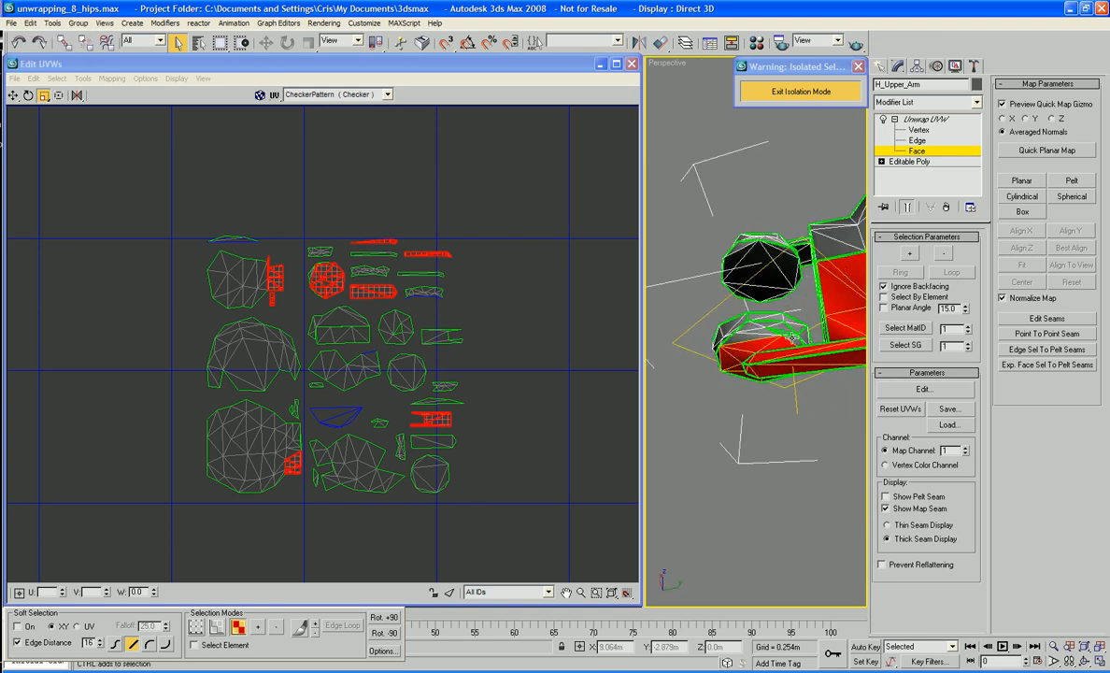
alt+middle_drag(792, 339, 701, 360)
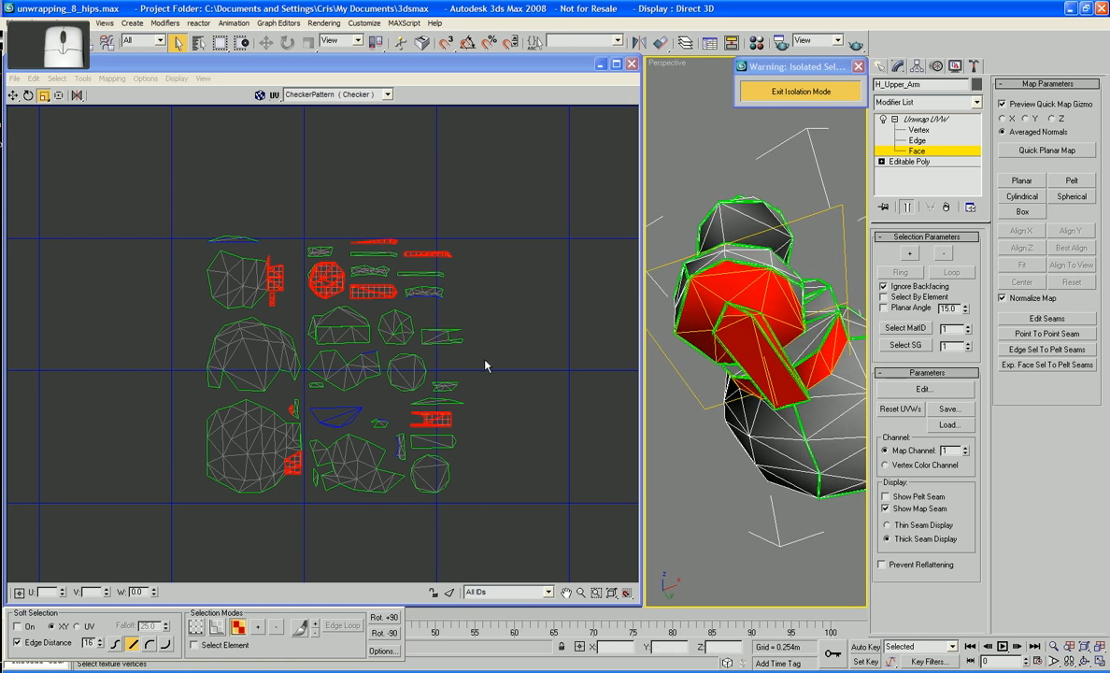
Step: Apply Quick Planar Map with averaged normals to the selected strip and disc faces, and scale the resulting shell down
scroll(411, 350, down, 5)
scroll(494, 350, down, 4)
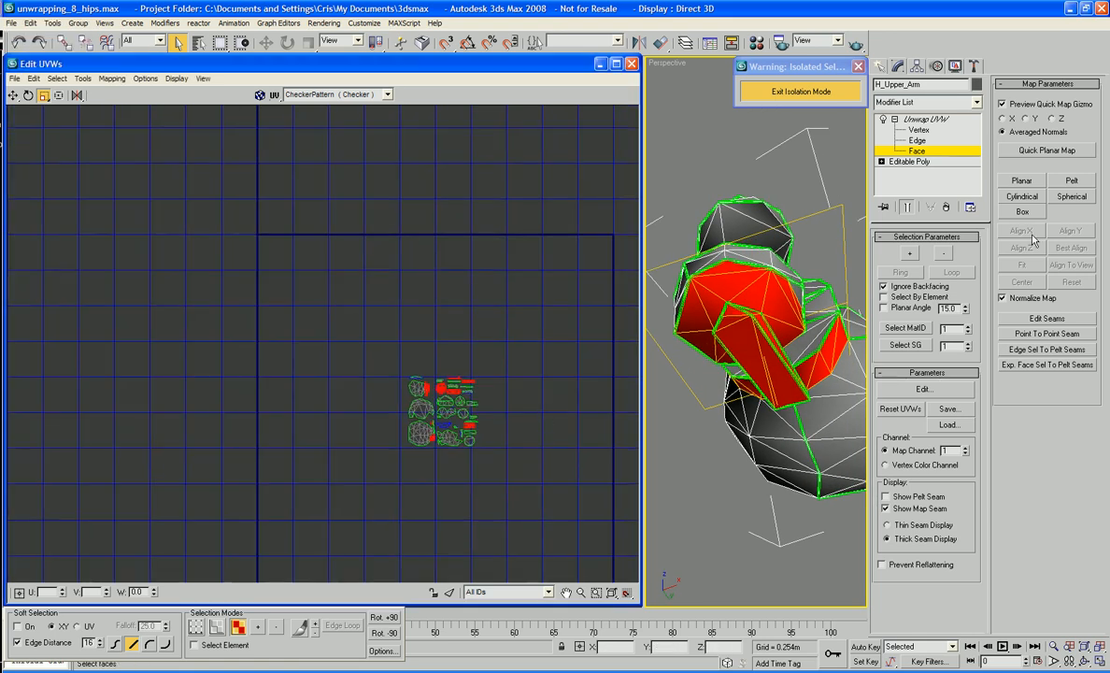
click(1034, 152)
drag(588, 360, 575, 554)
Step: Rotate the planar shell until its crossbar is roughly upright, and move it near the UV square's upper right corner
right_click(539, 423)
click(558, 450)
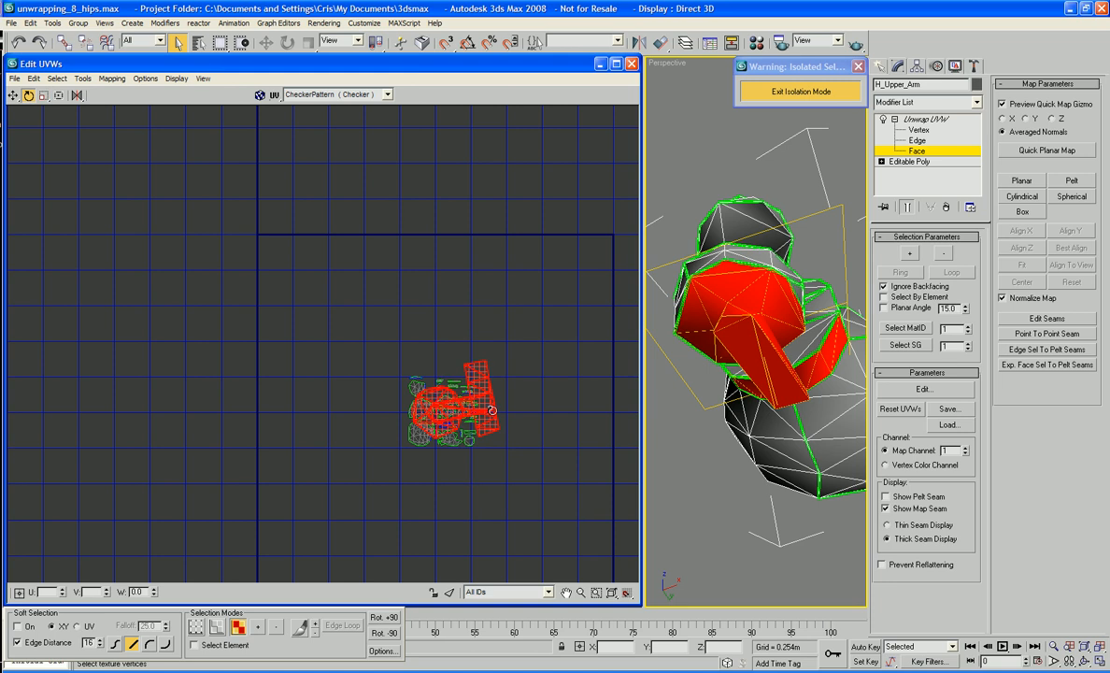
drag(480, 400, 482, 390)
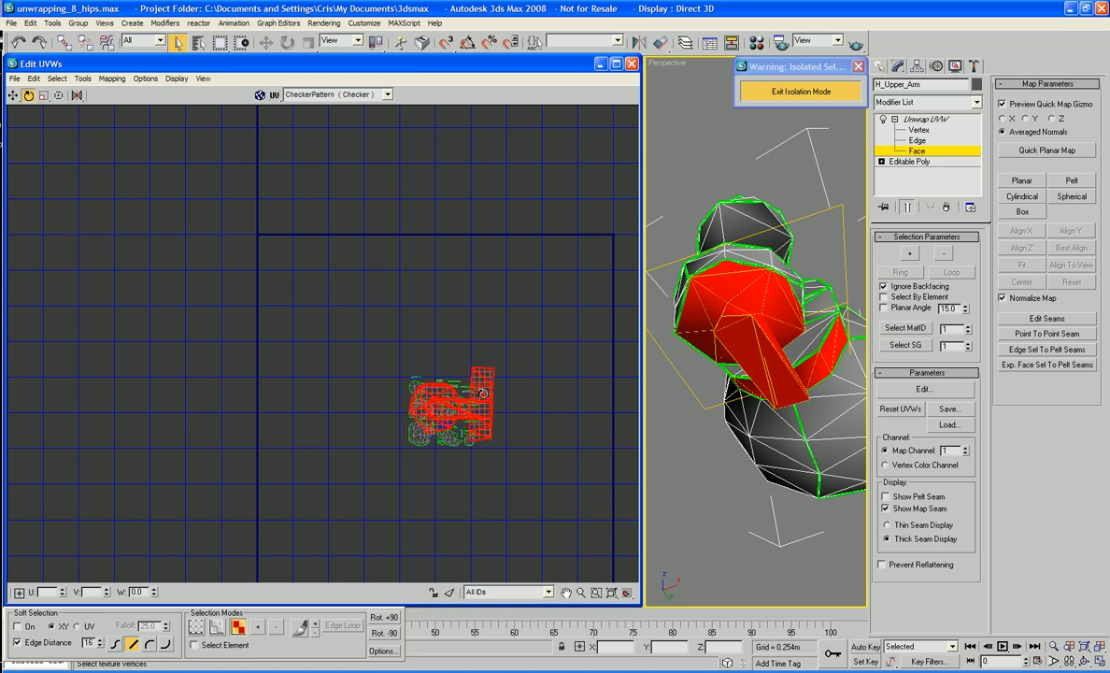
right_click(483, 394)
click(500, 402)
drag(481, 400, 560, 263)
scroll(616, 251, up, 3)
middle_drag(614, 262, 611, 338)
click(611, 337)
Step: Scale down the raised strip's flat top faces within the planar shell and center them inside the strip's side faces
middle_drag(584, 392, 584, 377)
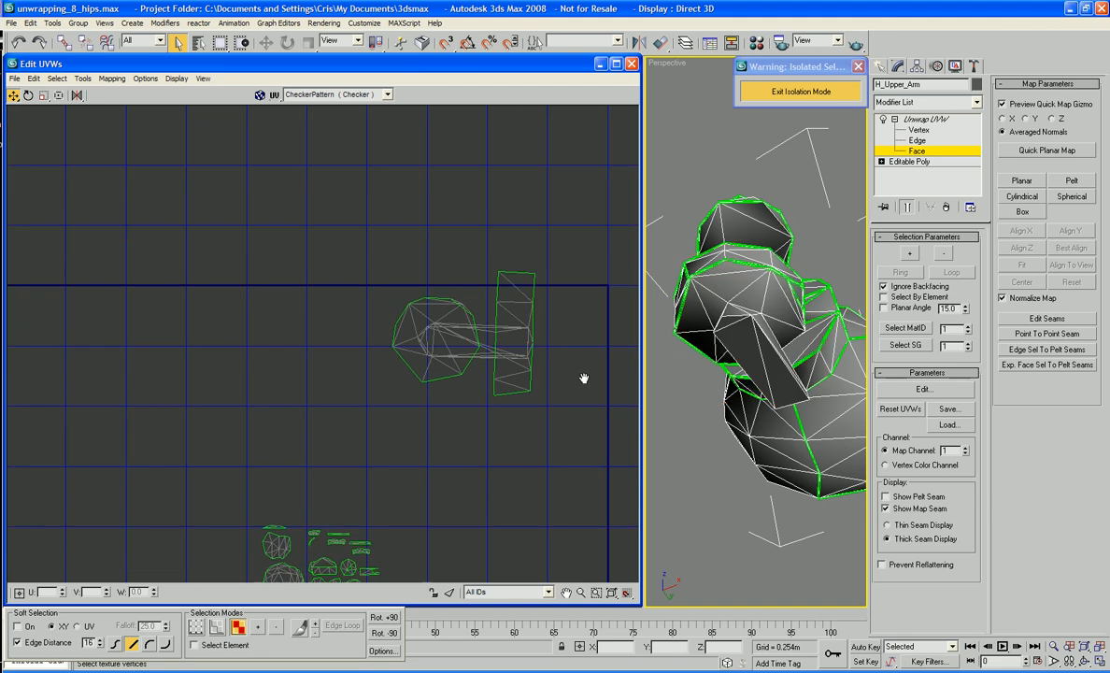
scroll(573, 295, up, 3)
click(513, 362)
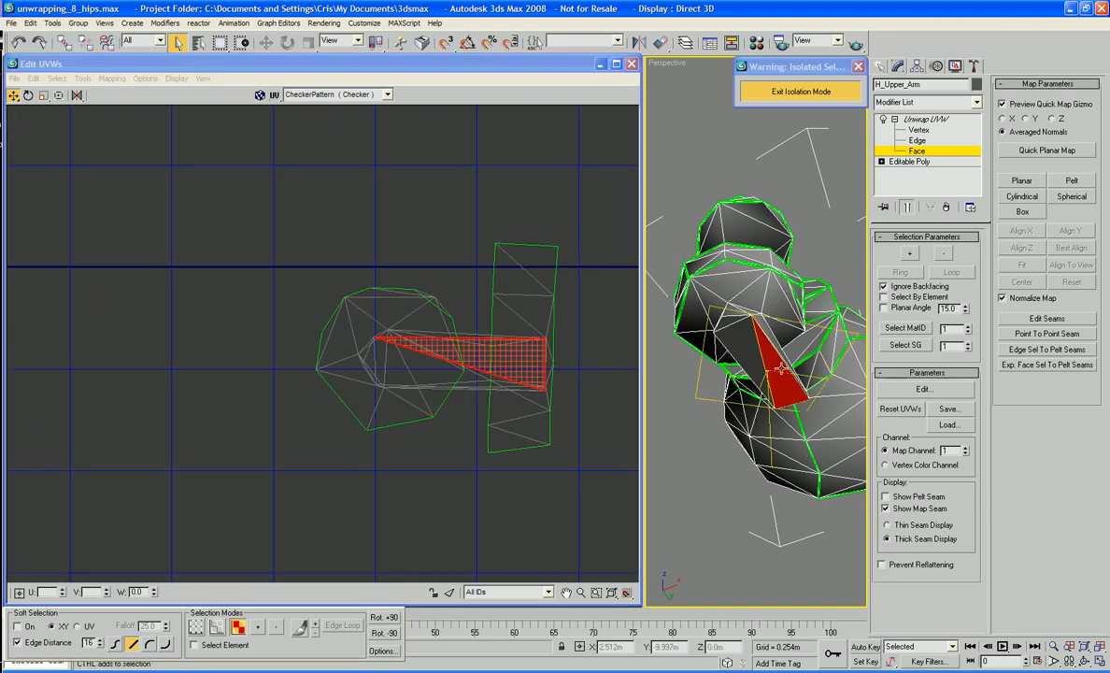
ctrl+click(743, 327)
ctrl+click(736, 323)
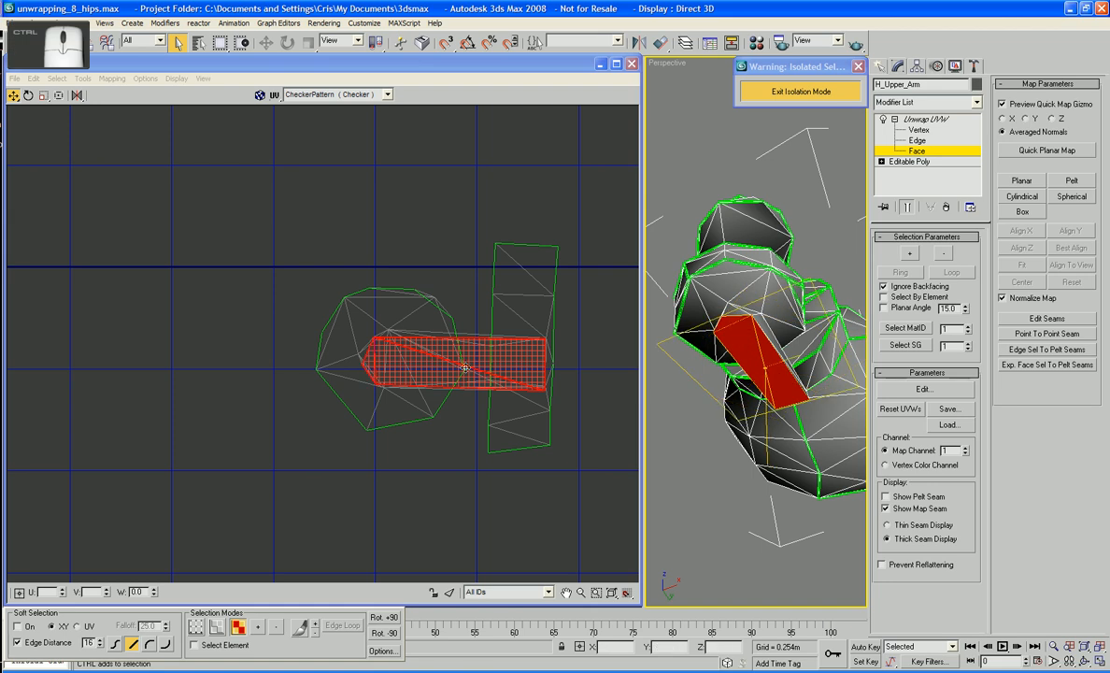
right_click(441, 362)
click(473, 395)
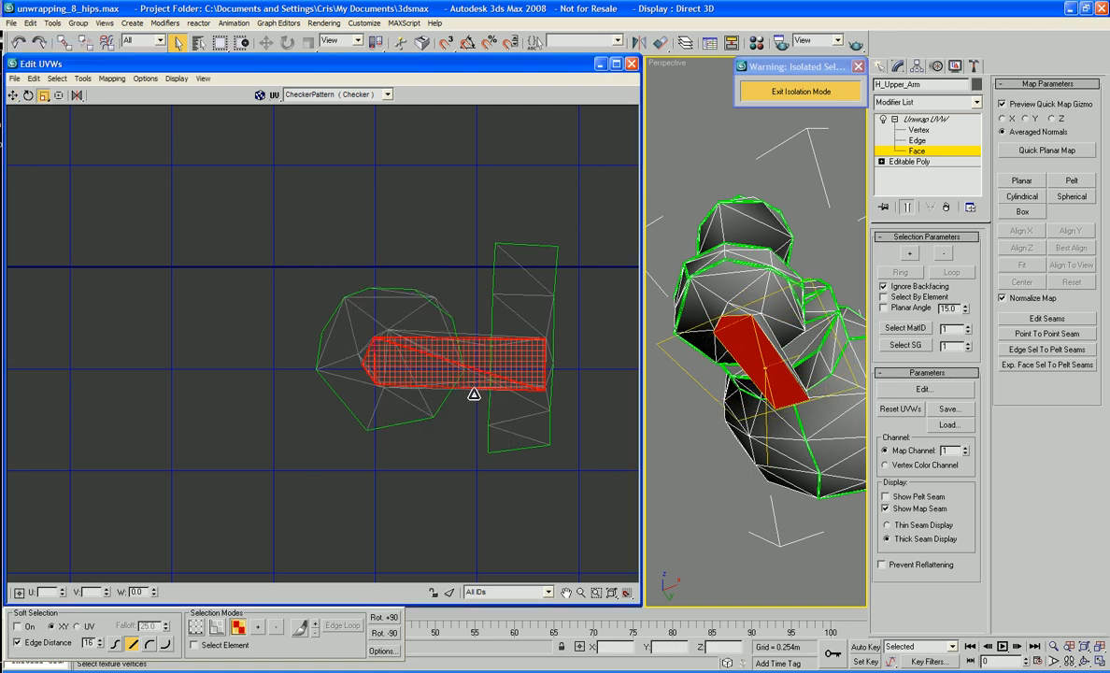
drag(458, 357, 461, 369)
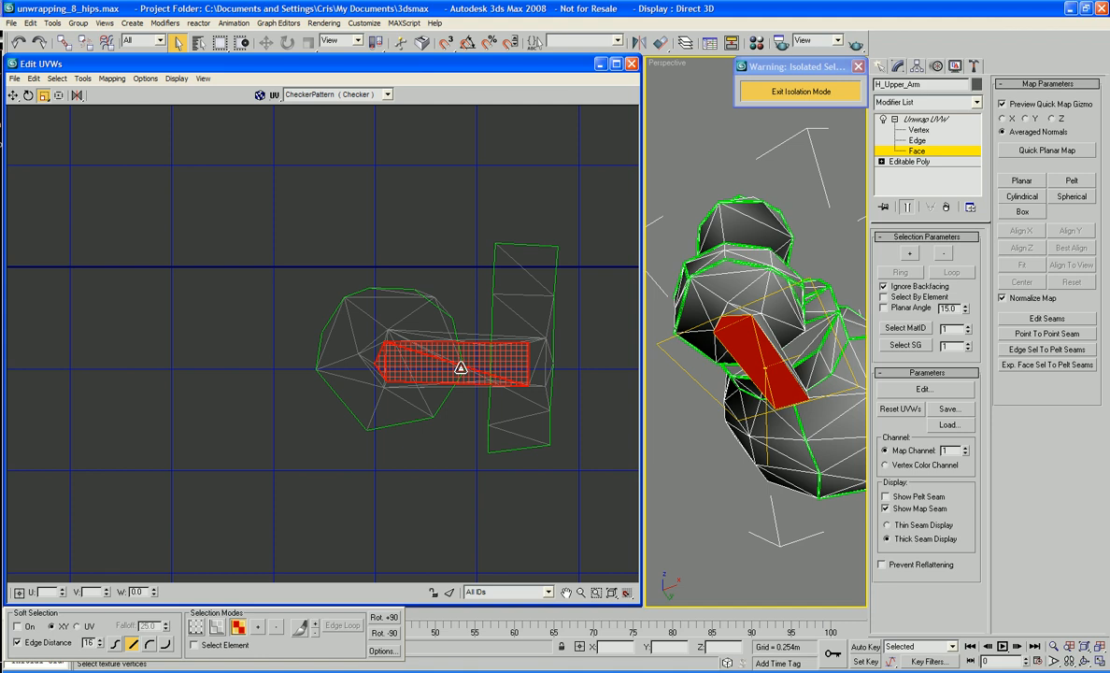
right_click(461, 368)
click(490, 380)
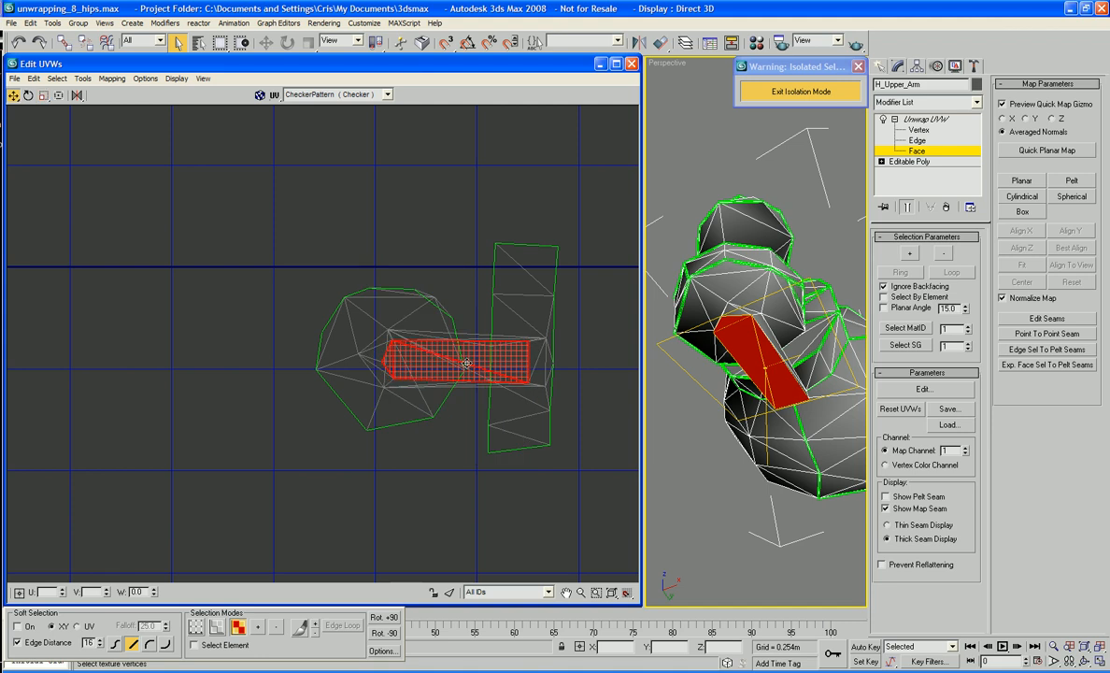
drag(466, 362, 460, 361)
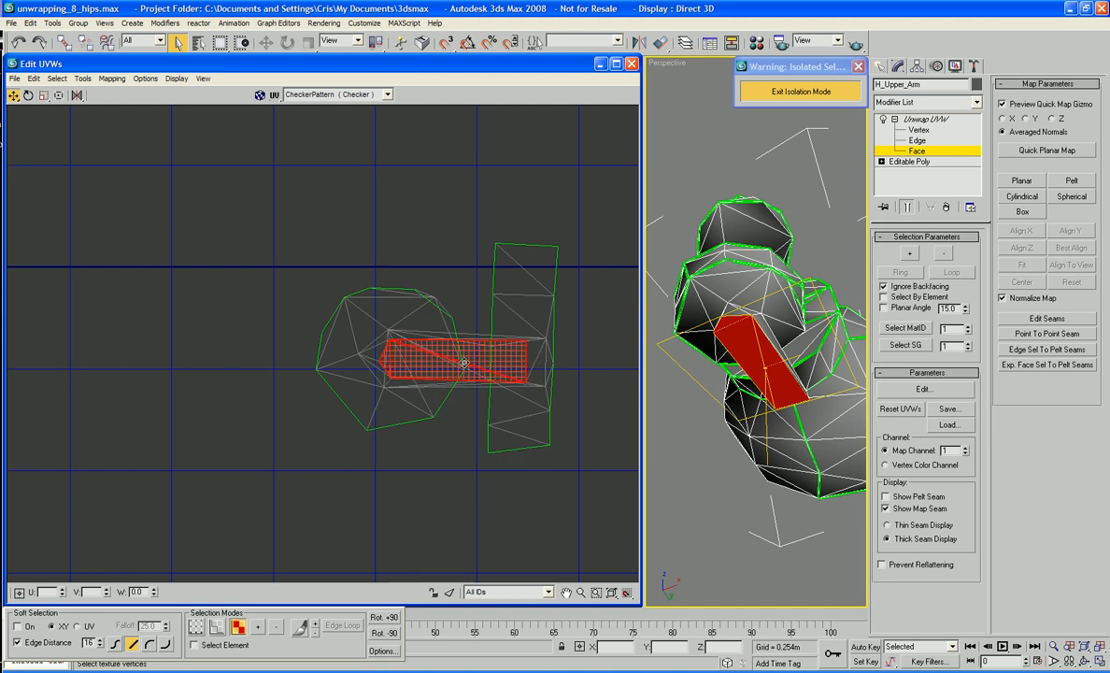
click(400, 510)
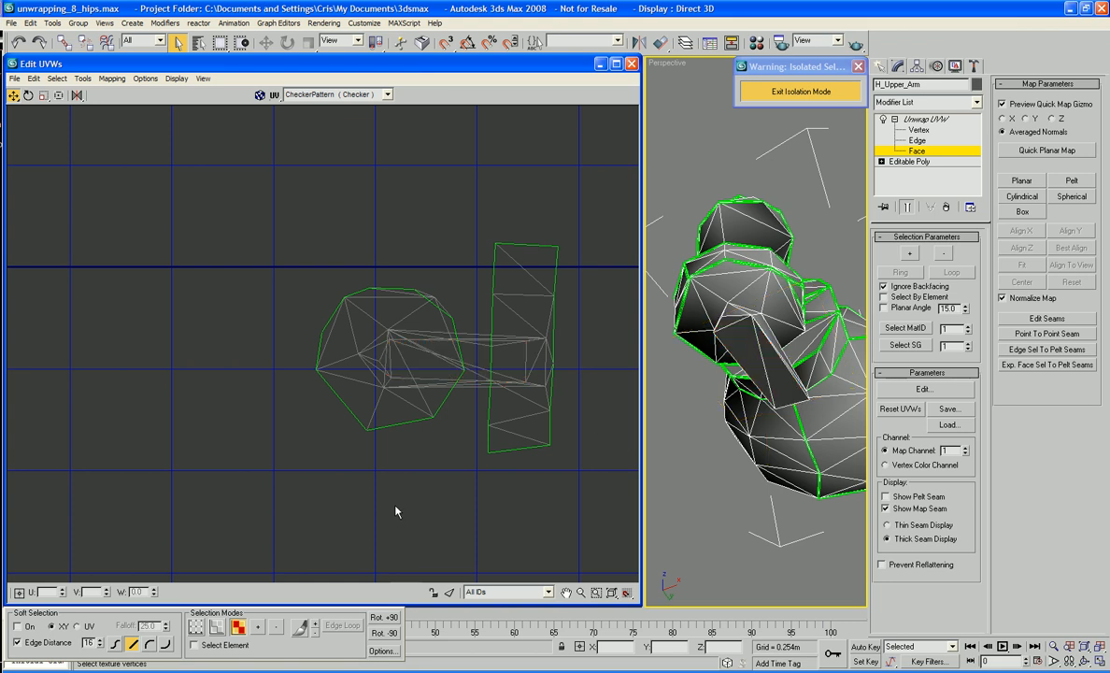
Step: Switch to vertex editing and move the overlapping vertex near the disc's upper right edge inward, inside the shell outline
right_click(434, 298)
click(439, 306)
right_click(440, 305)
click(409, 278)
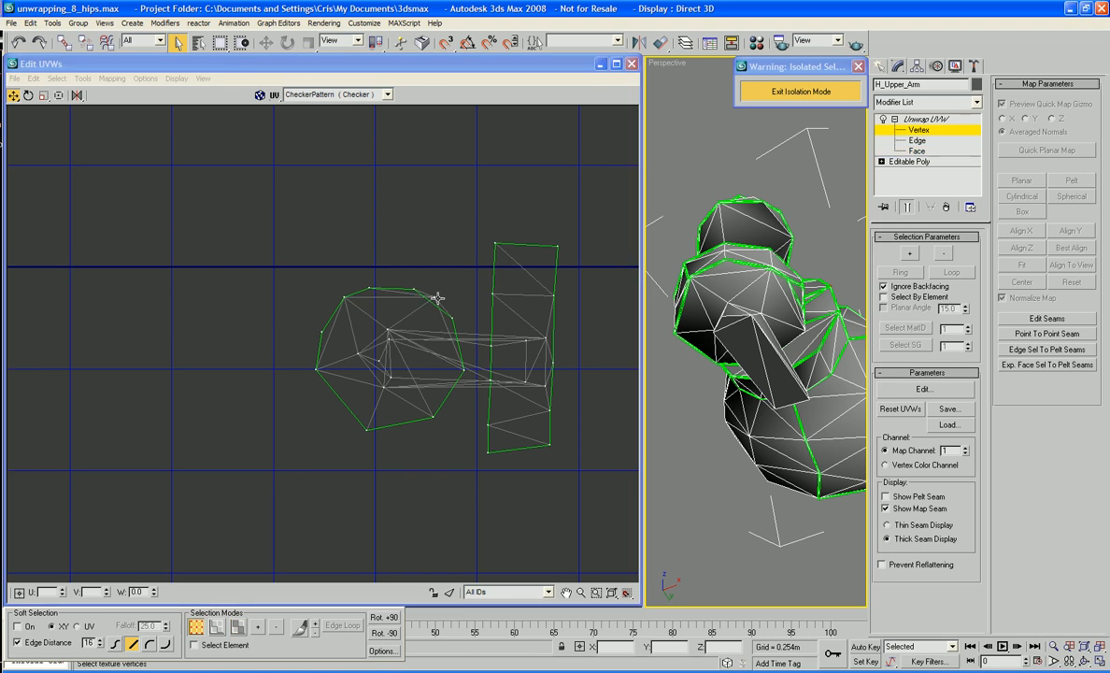
click(430, 316)
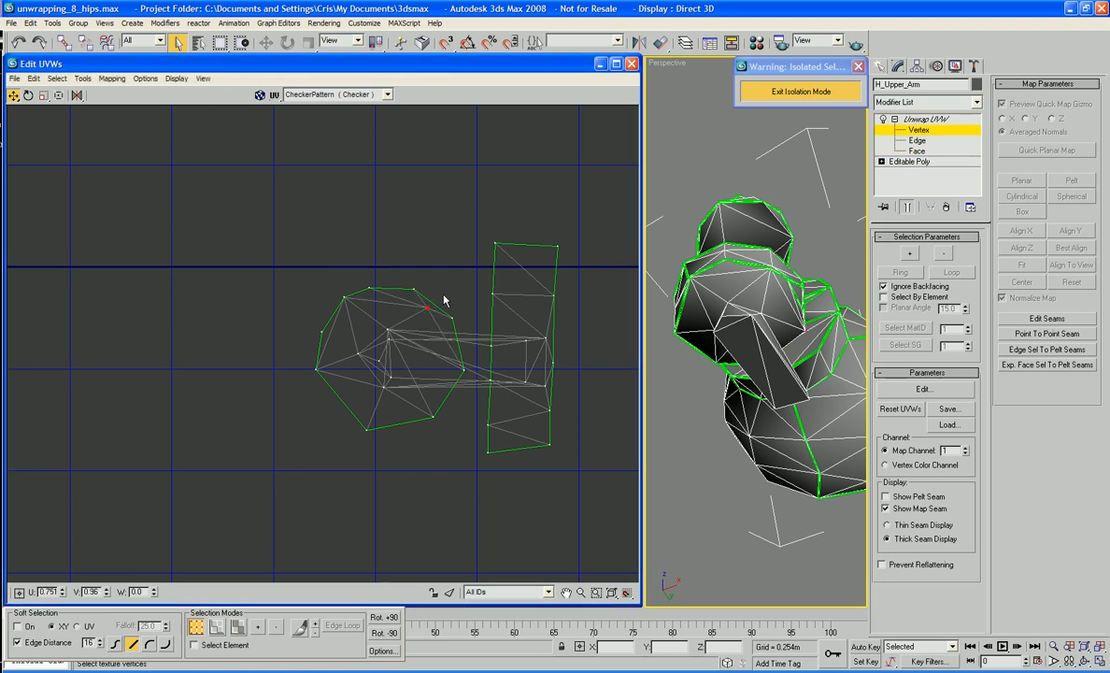
Step: Switch to face editing, select the flat top faces of the raised strip on the joint's opposite side, and grow the selection twice
middle_drag(445, 300, 440, 282)
scroll(464, 365, down, 6)
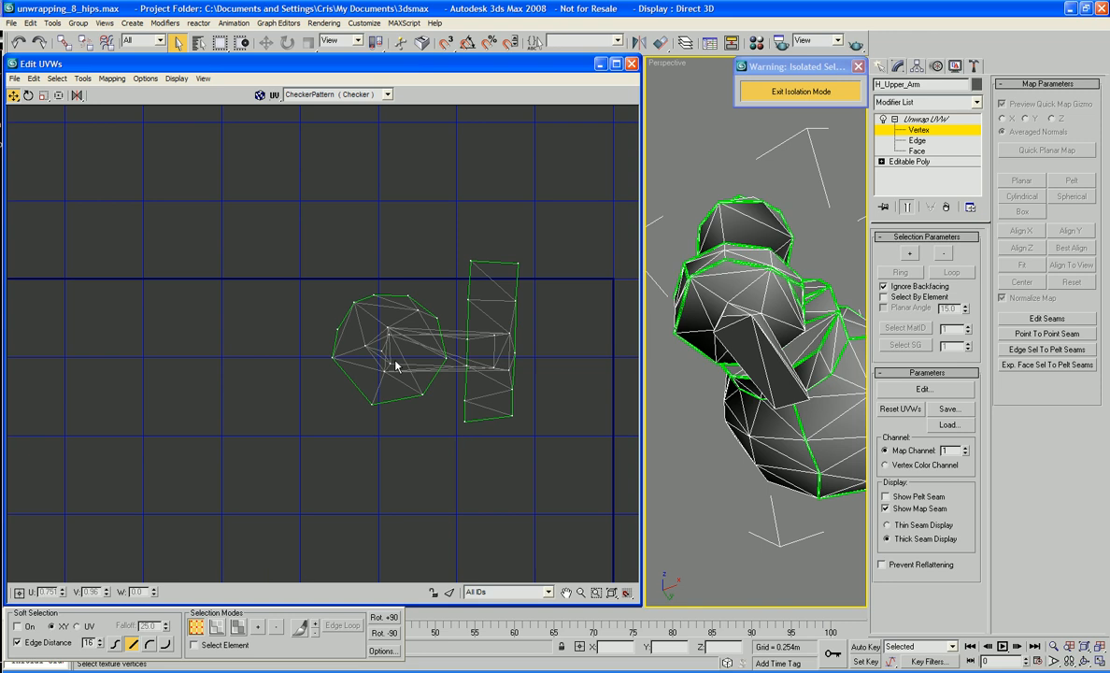
scroll(517, 331, down, 1)
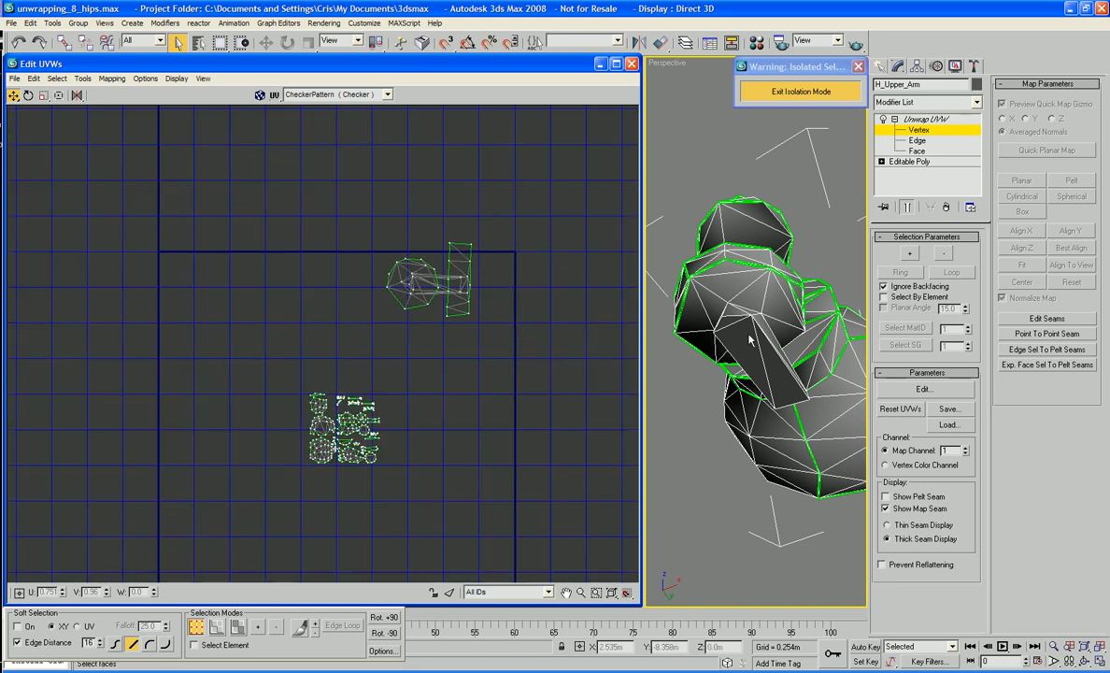
alt+middle_drag(750, 335, 756, 469)
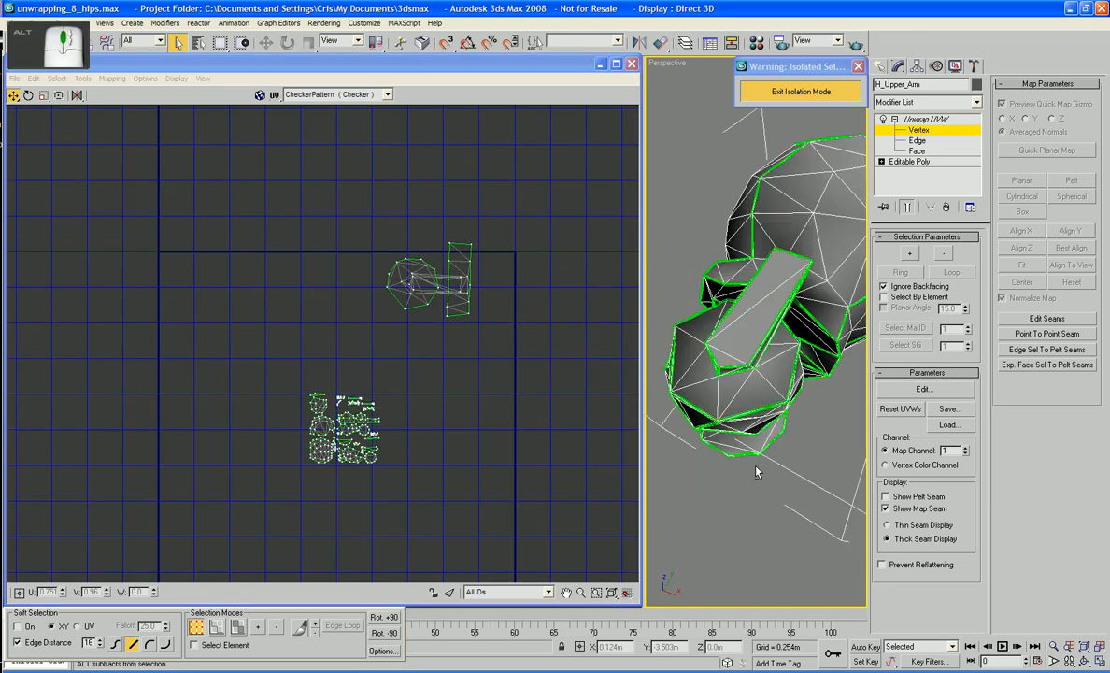
click(917, 151)
click(719, 351)
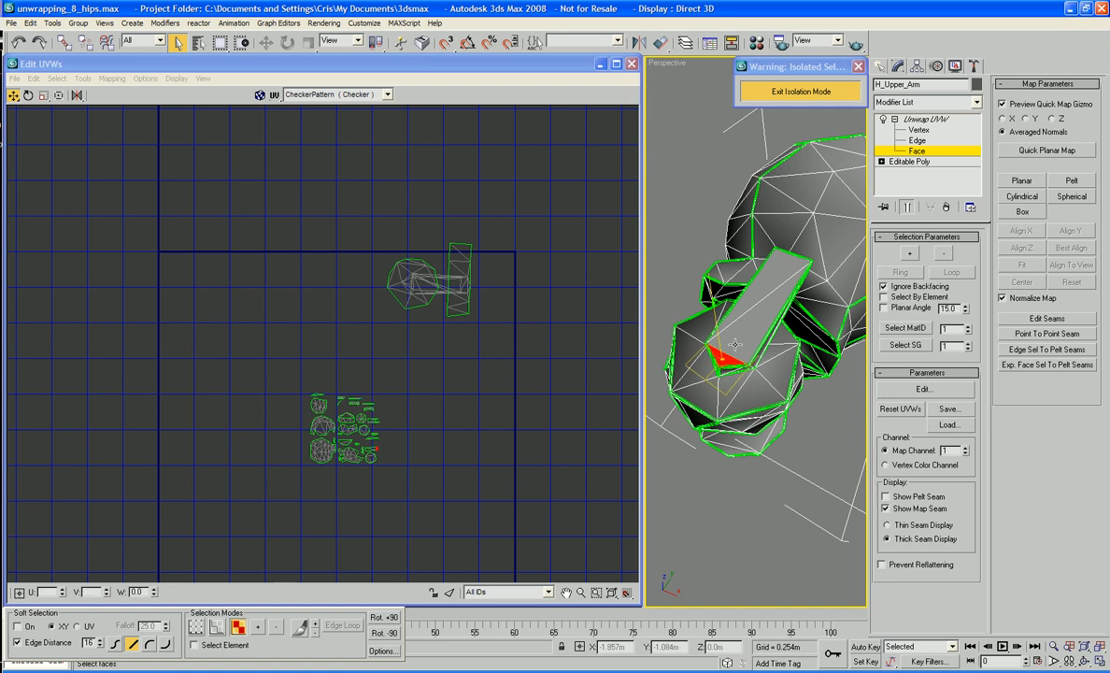
ctrl+click(747, 322)
ctrl+click(773, 301)
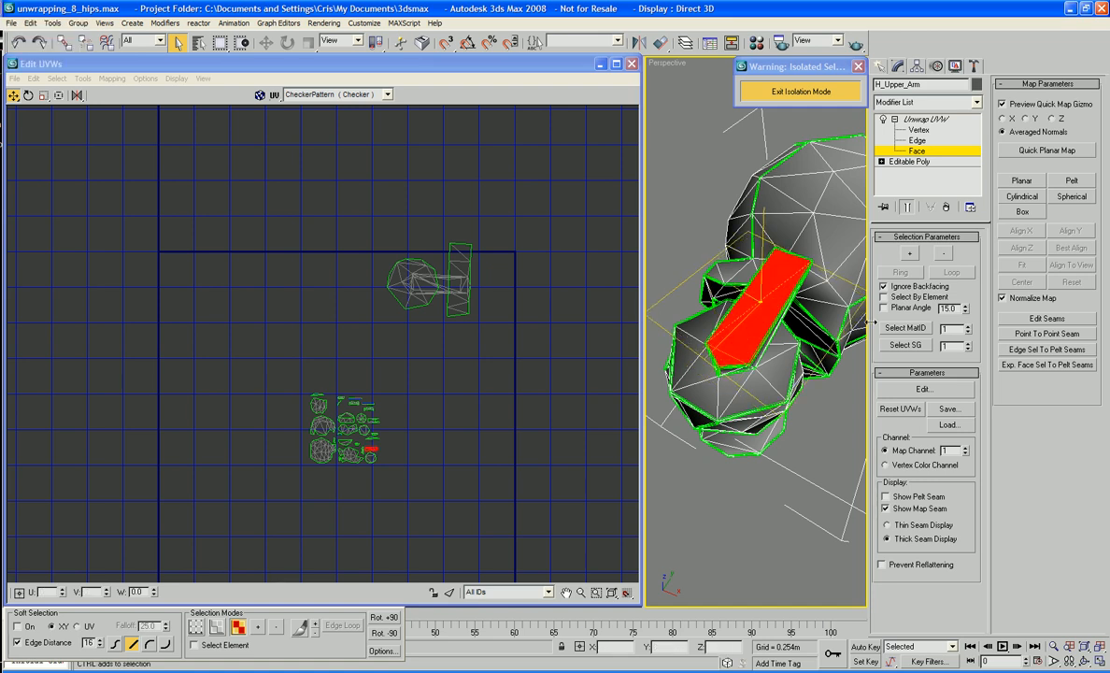
click(910, 254)
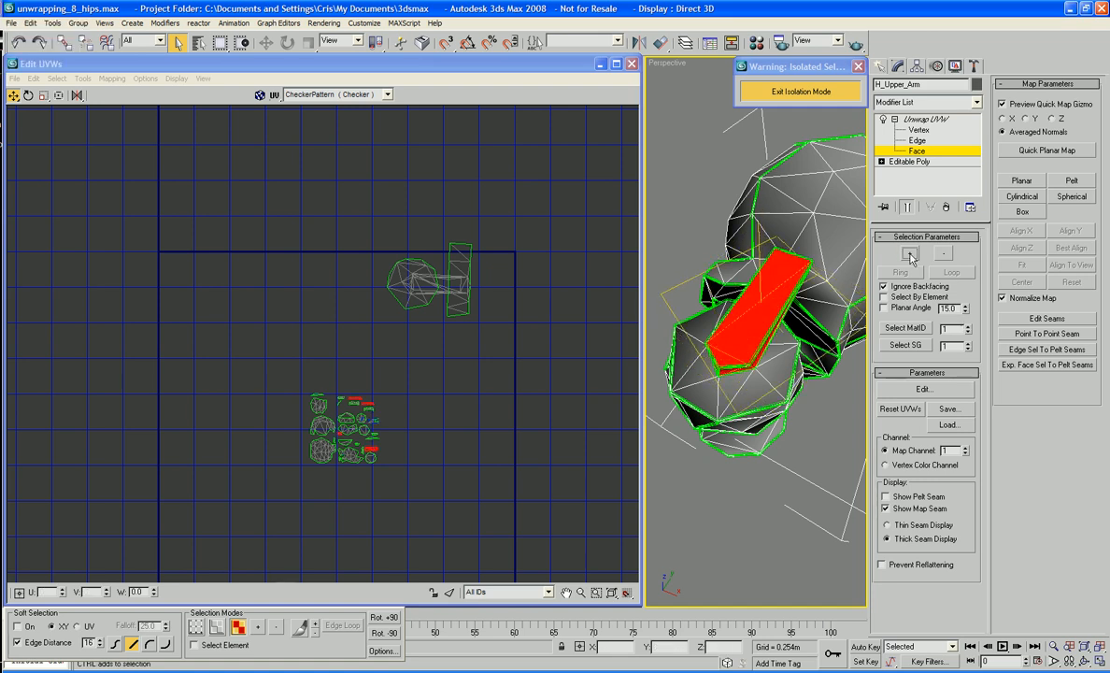
click(911, 256)
Step: Apply Quick Planar Map with averaged normals to the selected strip and disc faces, and rotate the shell until its crossbar is upright
alt+middle_drag(689, 300, 653, 289)
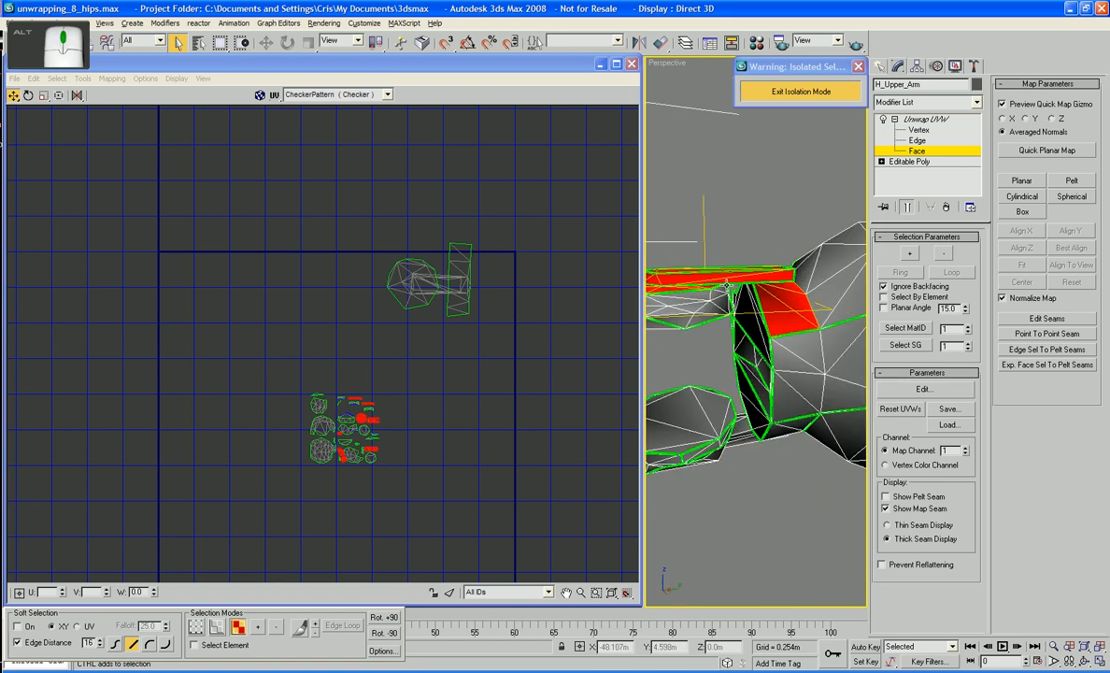
middle_drag(530, 341, 560, 360)
click(1037, 149)
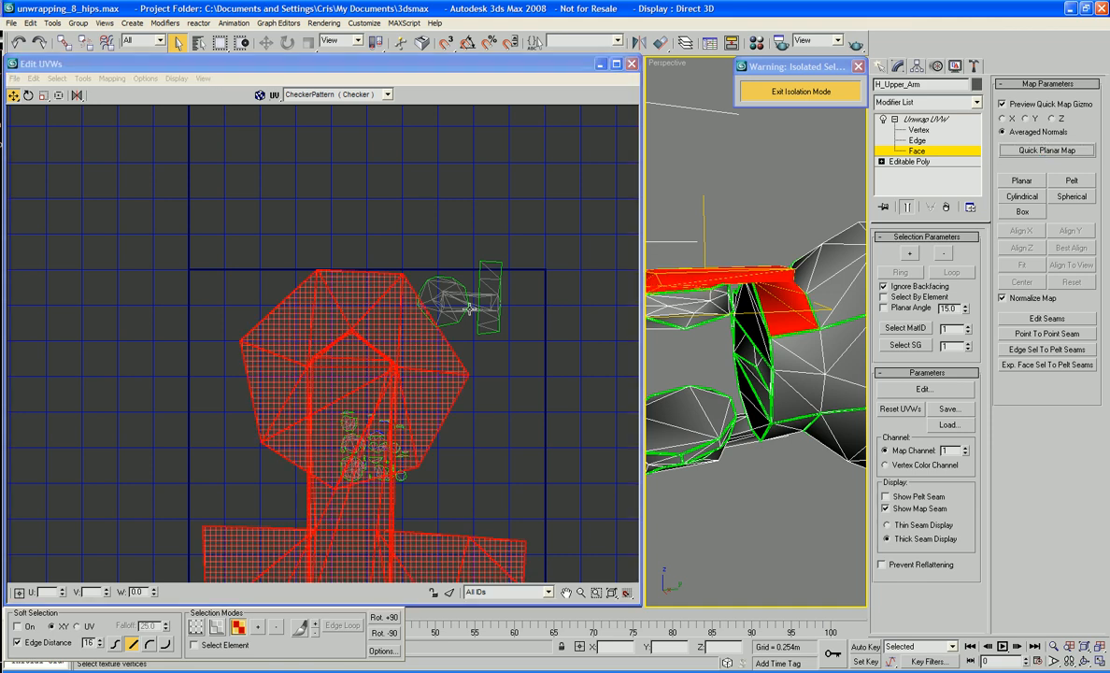
right_click(327, 333)
click(337, 365)
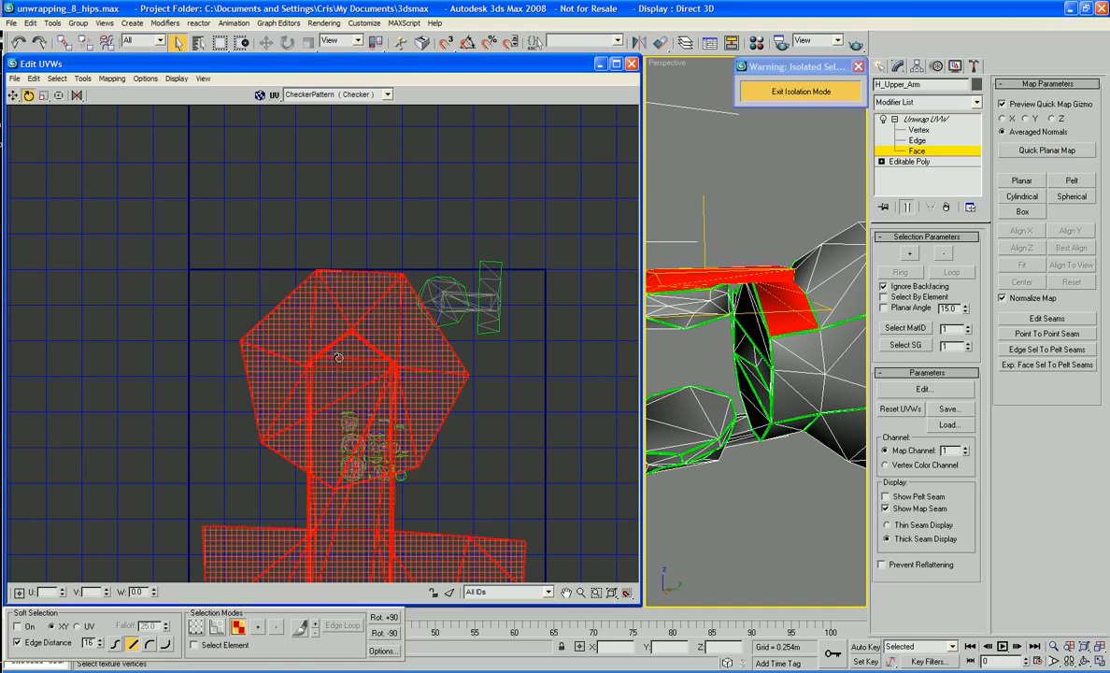
drag(347, 342, 347, 140)
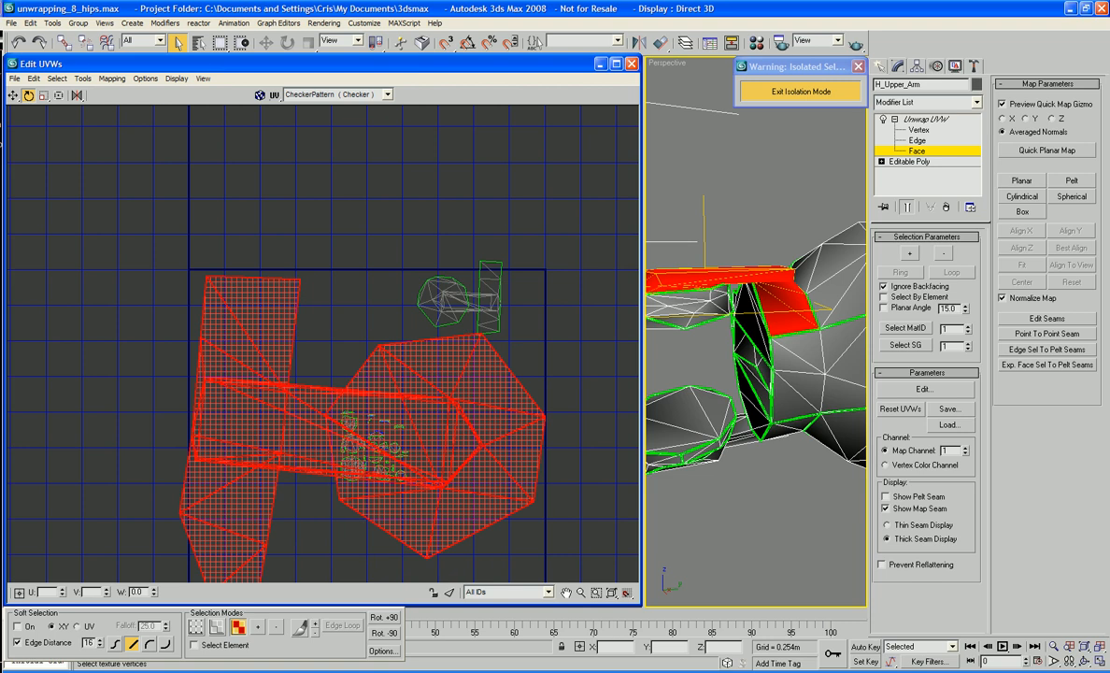
drag(429, 438, 431, 448)
Step: Scale the second strip-and-disc shell down to about the first one's size, place it just above that shell, and clear the selection
right_click(431, 447)
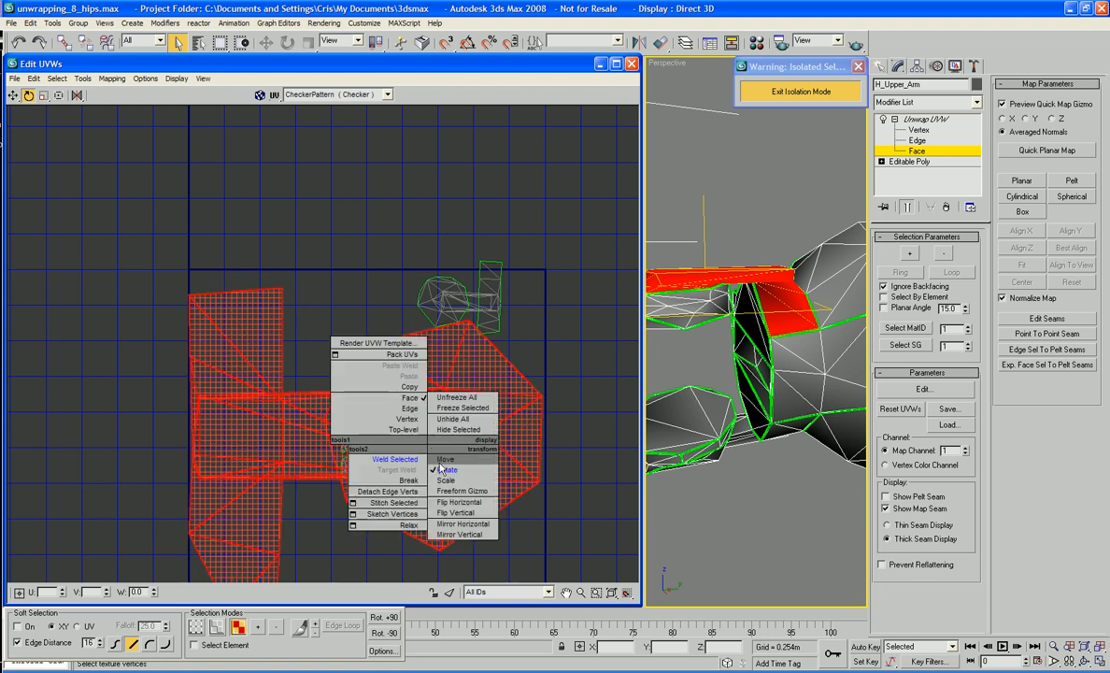
click(416, 449)
drag(434, 401, 422, 469)
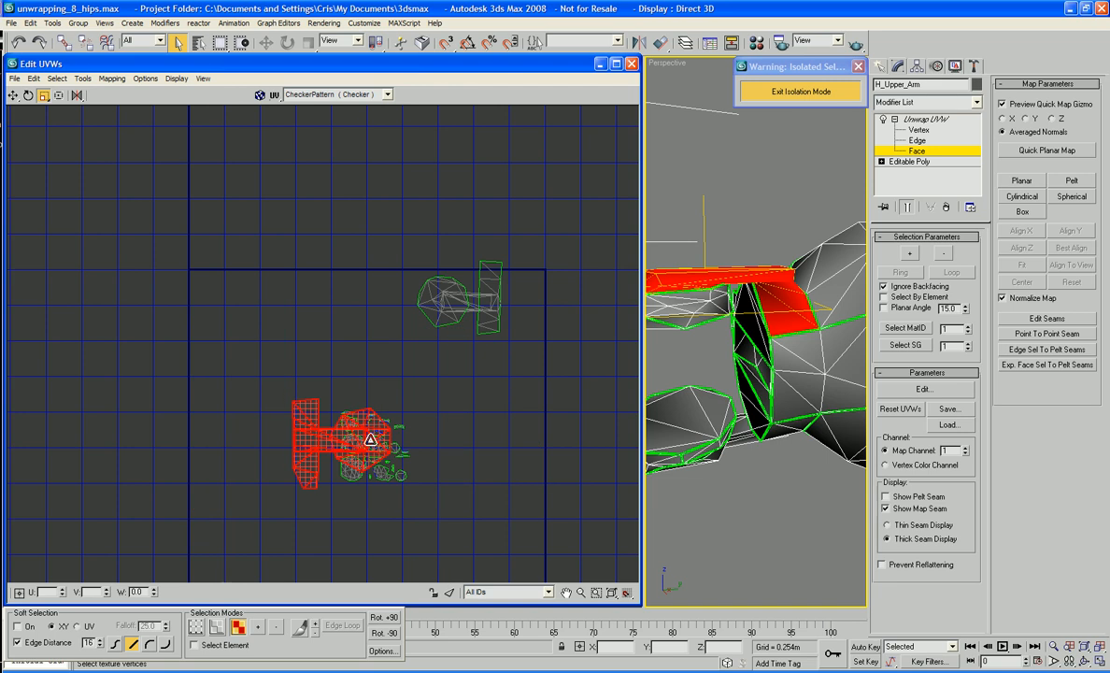
right_click(370, 387)
click(385, 392)
drag(366, 439, 462, 247)
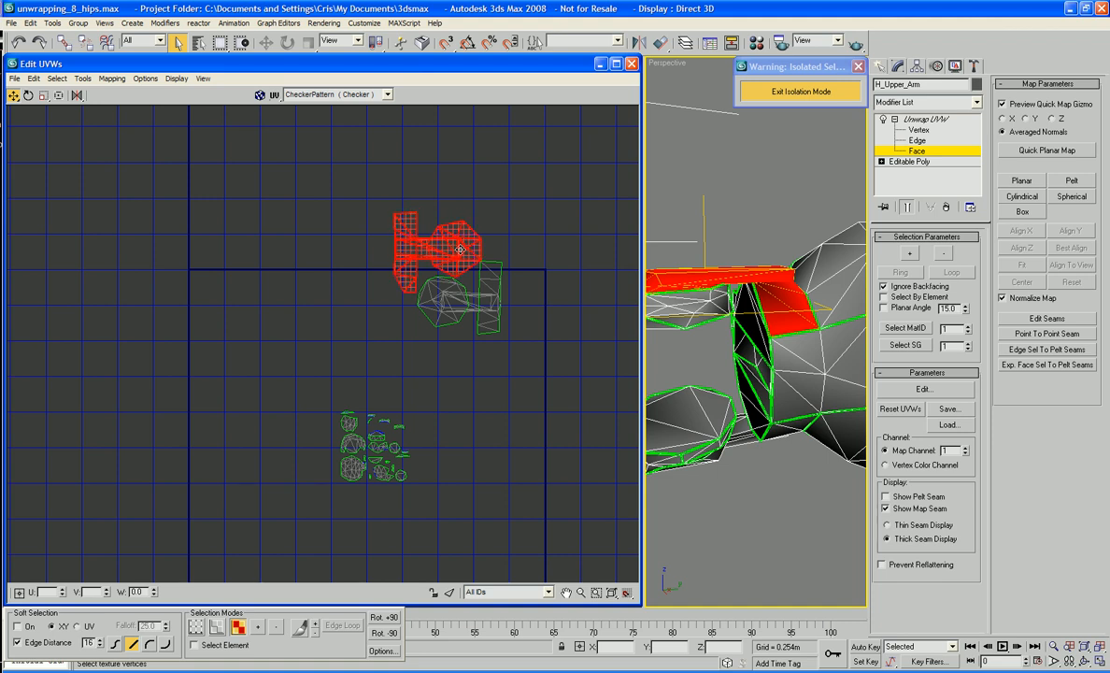
drag(460, 248, 458, 249)
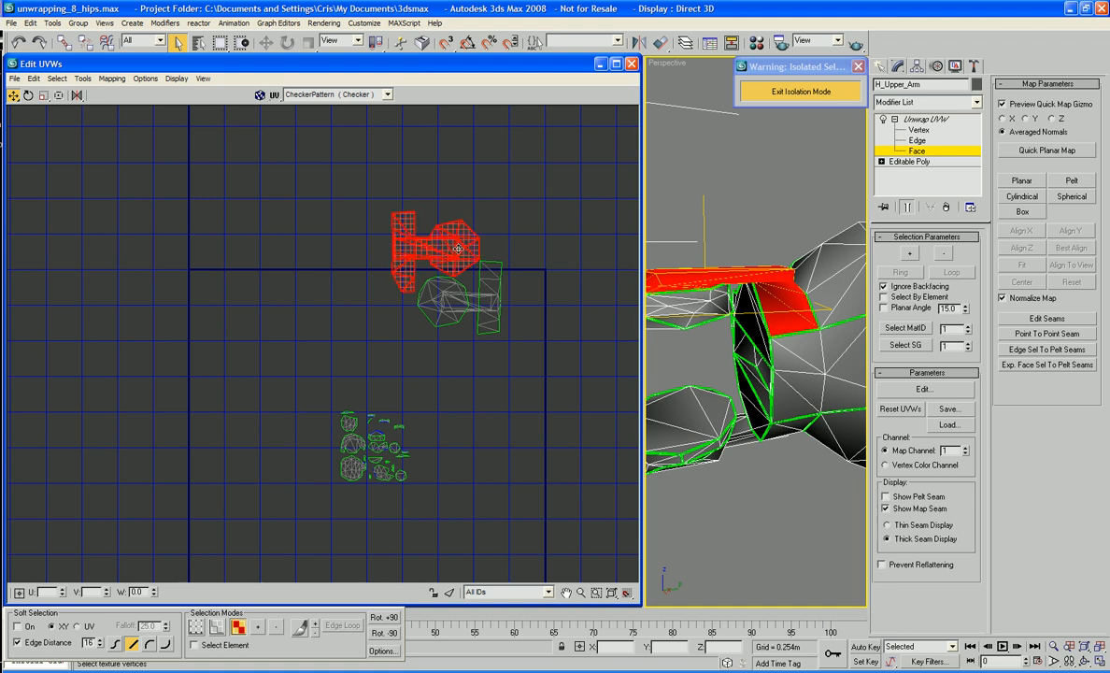
click(507, 367)
middle_drag(507, 367, 479, 345)
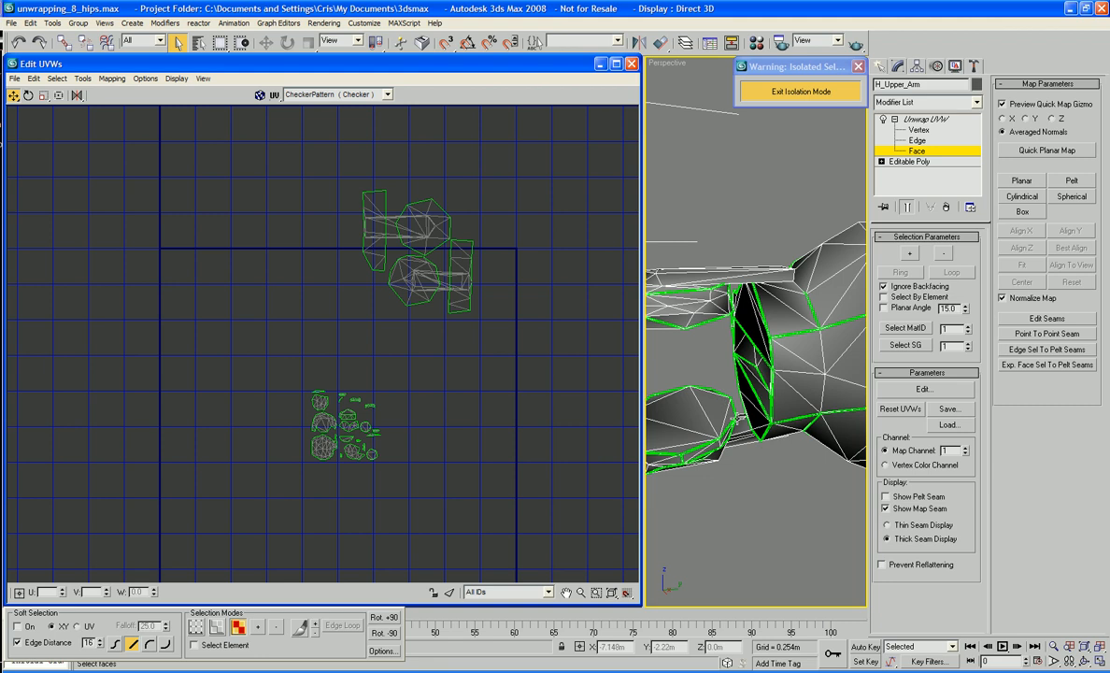
Step: Start a face selection on the upper arm with the neck faces between the strips and the large ball, plus the adjoining ball faces
alt+middle_drag(715, 424, 791, 402)
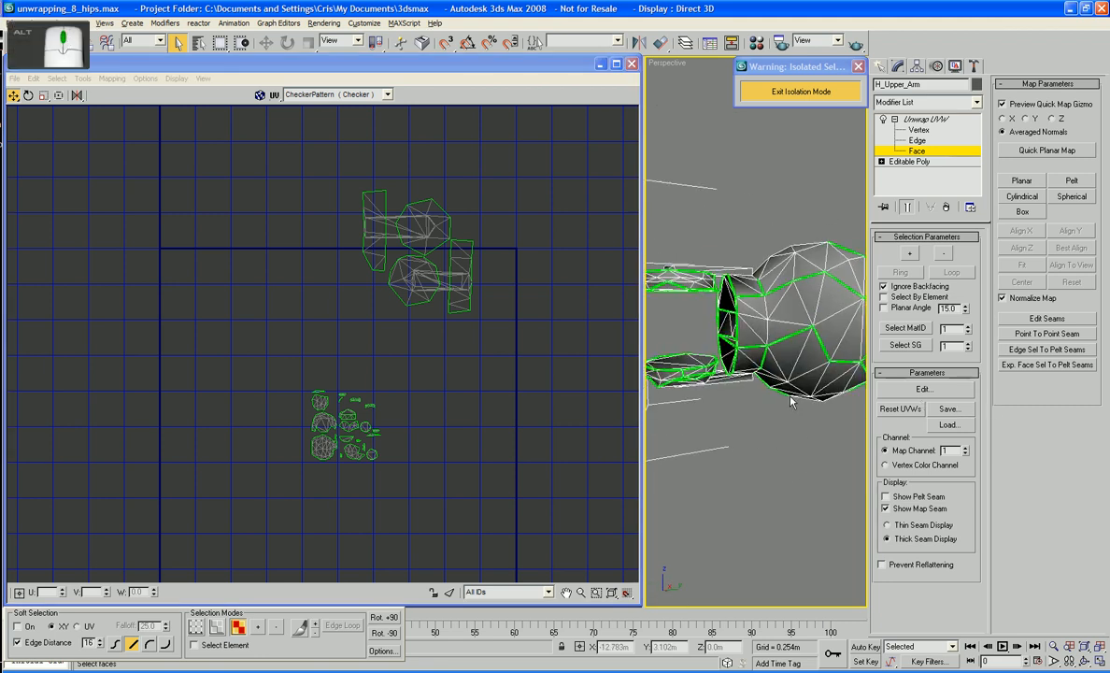
middle_drag(792, 358, 796, 382)
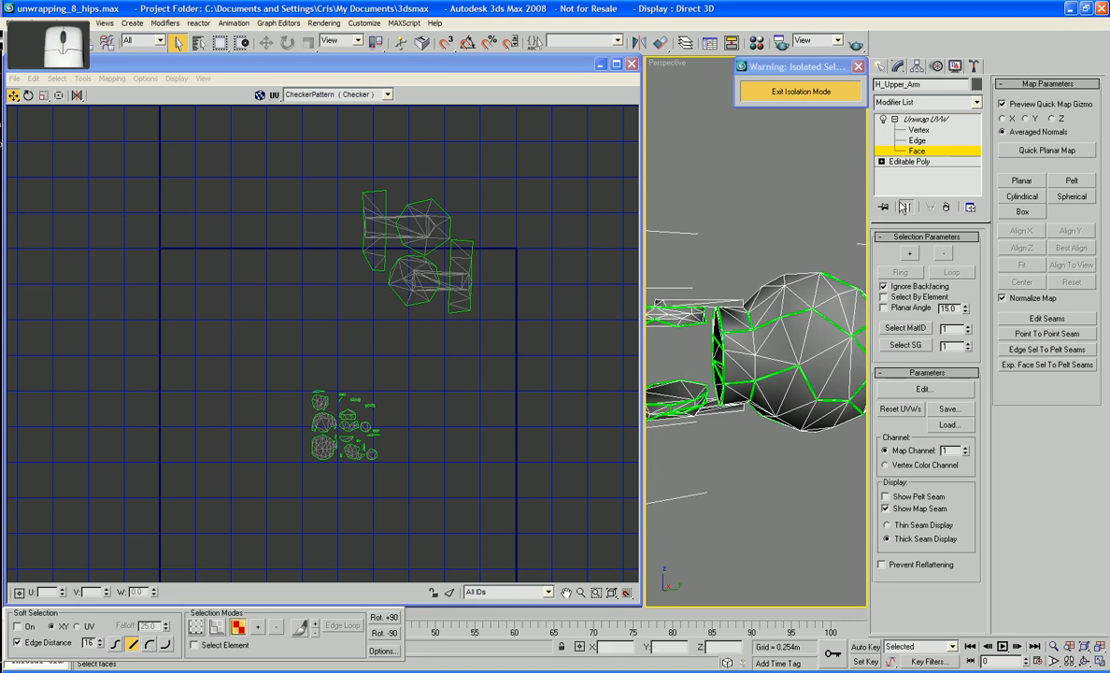
ctrl+click(741, 336)
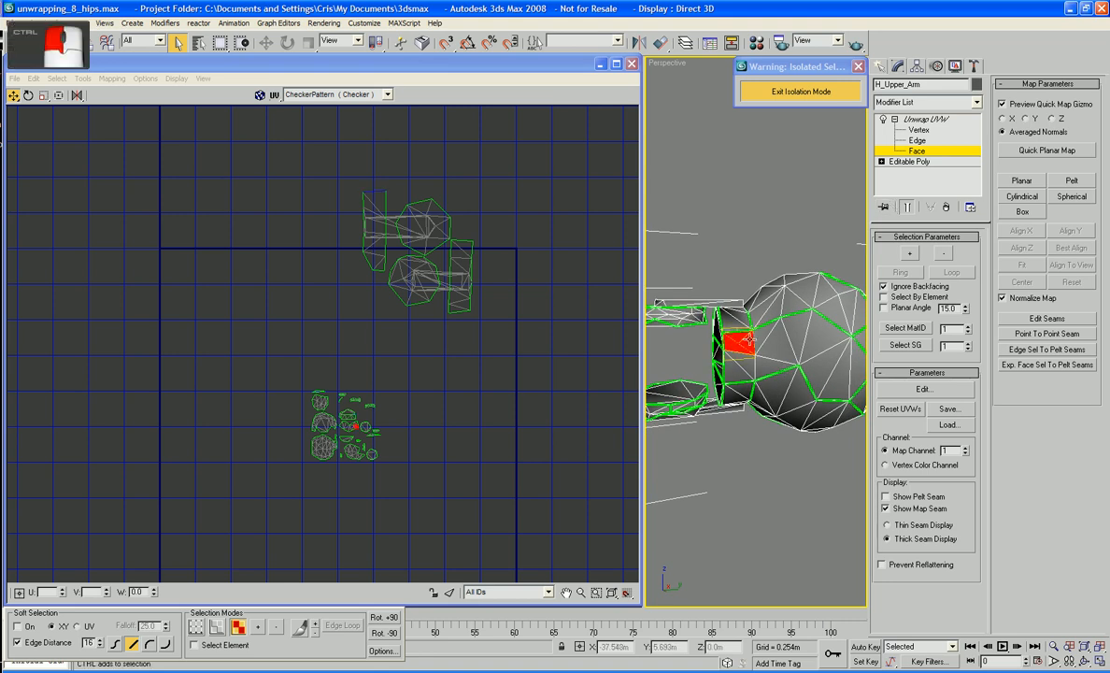
ctrl+click(732, 362)
ctrl+click(739, 369)
mouse_move(740, 370)
alt+middle_down()
mouse_move(760, 382)
mouse_move(761, 369)
alt+middle_up()
ctrl+click(765, 369)
ctrl+click(762, 369)
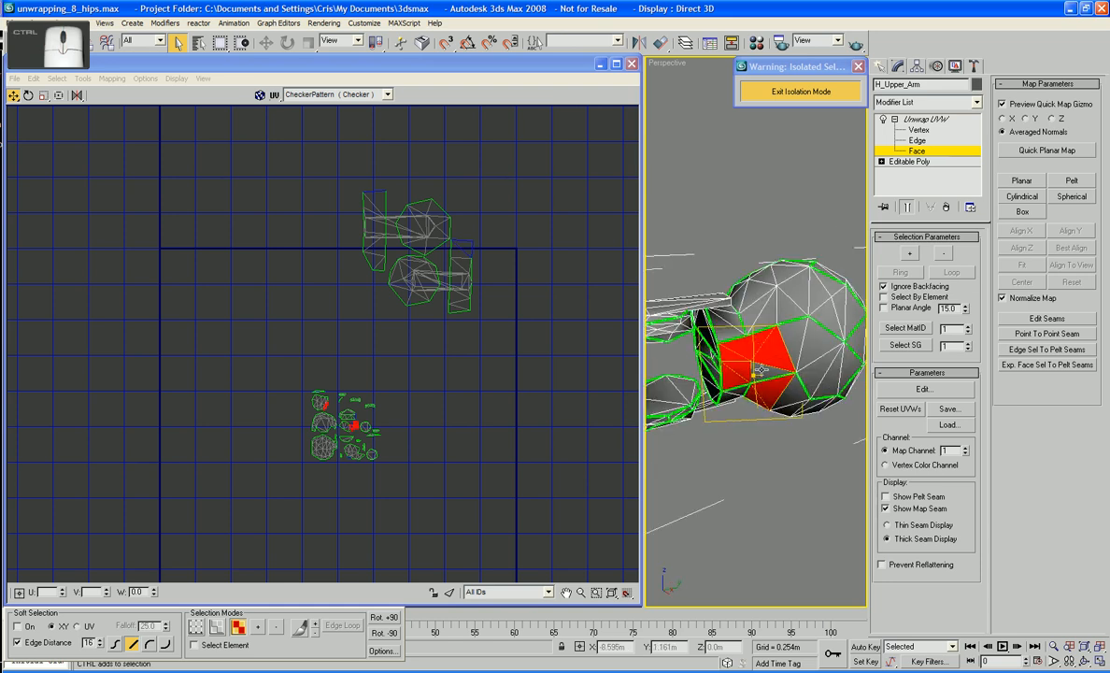
Step: Add the large ball's side faces nearest the neck to the selection, filling the gaps between the faces already selected
ctrl+click(749, 295)
ctrl+click(754, 286)
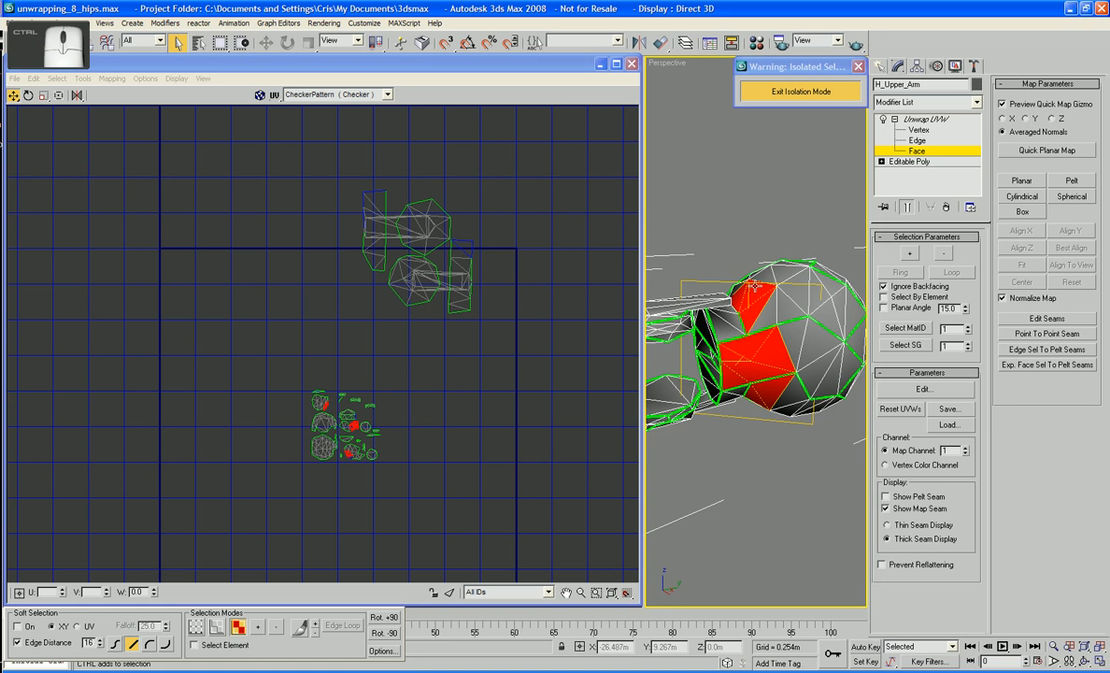
ctrl+click(766, 275)
ctrl+click(786, 275)
ctrl+click(799, 295)
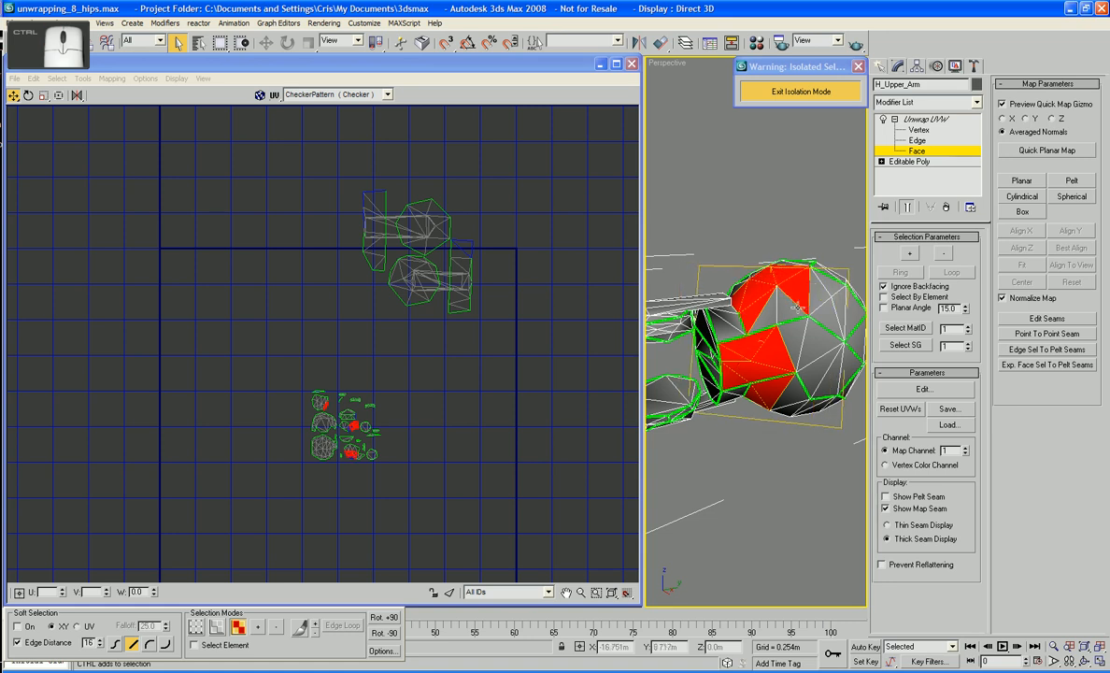
ctrl+click(796, 309)
ctrl+click(766, 312)
ctrl+click(795, 339)
ctrl+click(815, 344)
ctrl+click(813, 372)
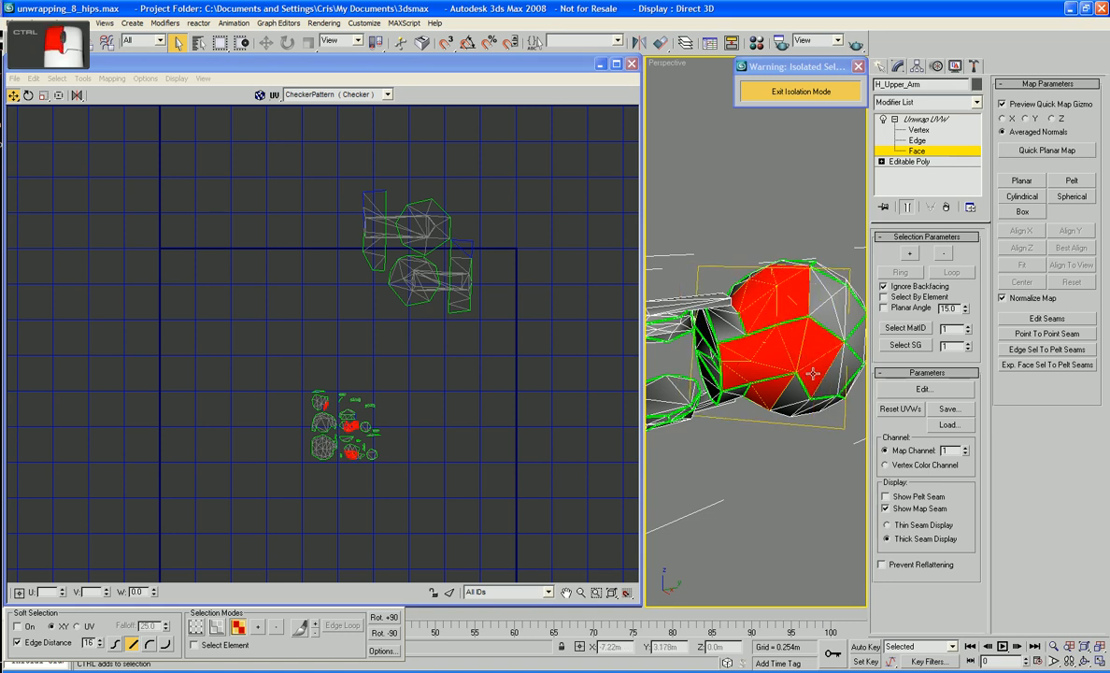
Step: Extend the face selection across the middle of the ball's side toward the end opposite the neck
alt+middle_drag(812, 383, 763, 352)
ctrl+click(748, 355)
ctrl+click(756, 365)
ctrl+click(785, 352)
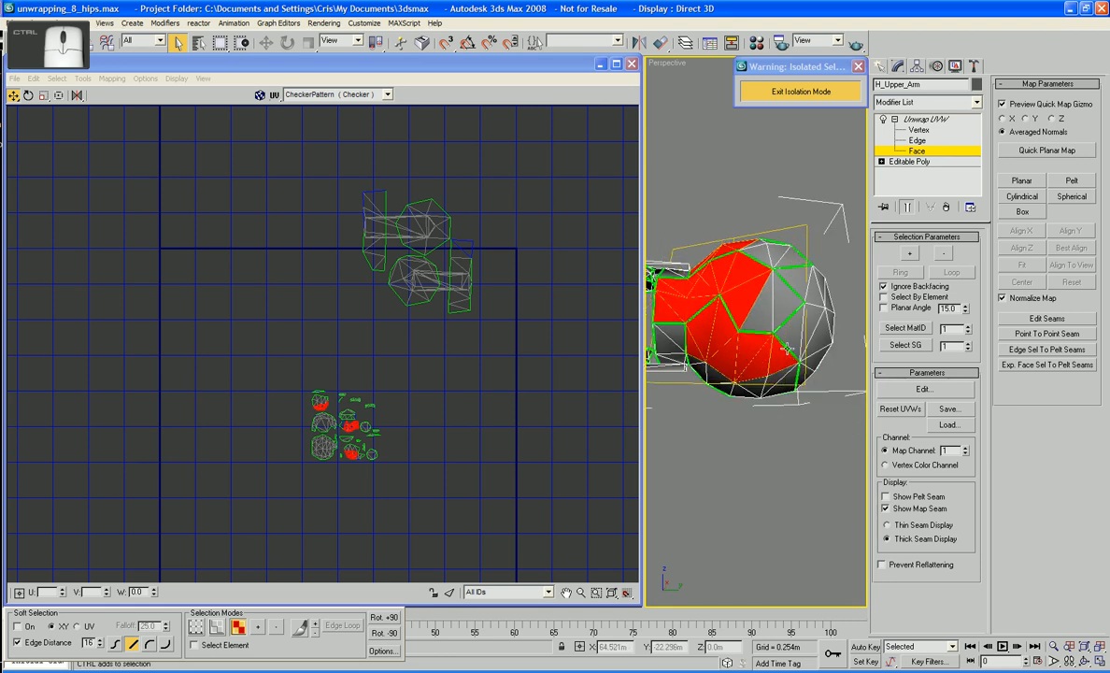
ctrl+click(788, 339)
ctrl+click(783, 306)
ctrl+click(803, 272)
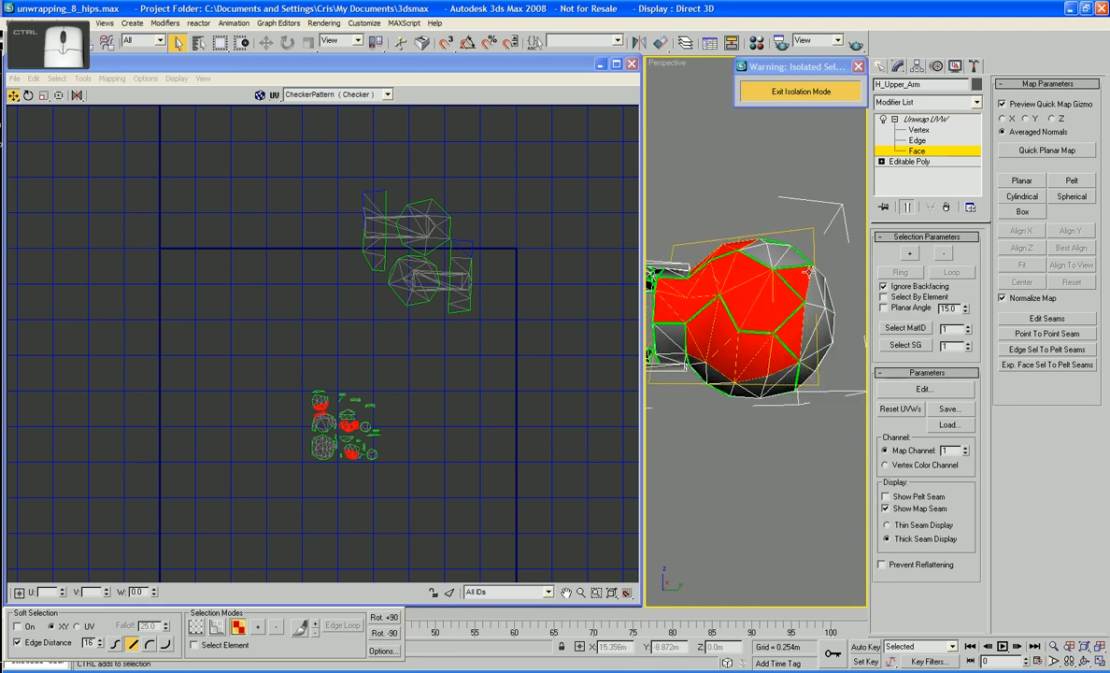
ctrl+click(794, 255)
ctrl+click(769, 248)
ctrl+click(760, 253)
Step: Add the unselected faces along the ball's upper side and start selecting around its far end
alt+middle_drag(771, 253, 770, 308)
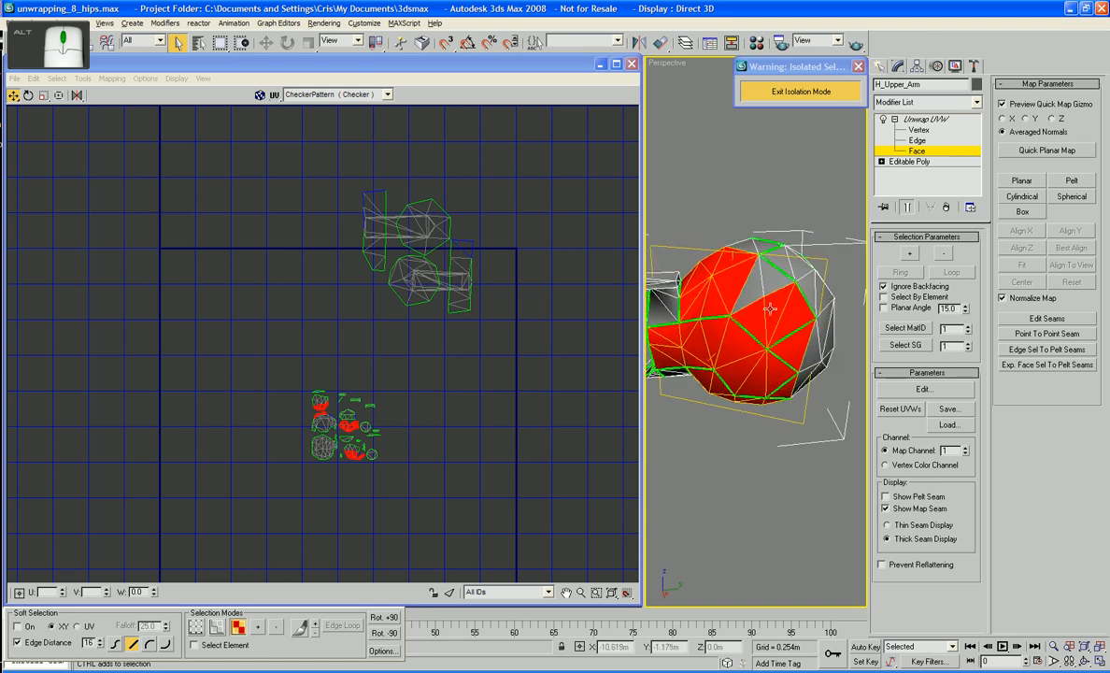
ctrl+click(750, 289)
ctrl+click(771, 283)
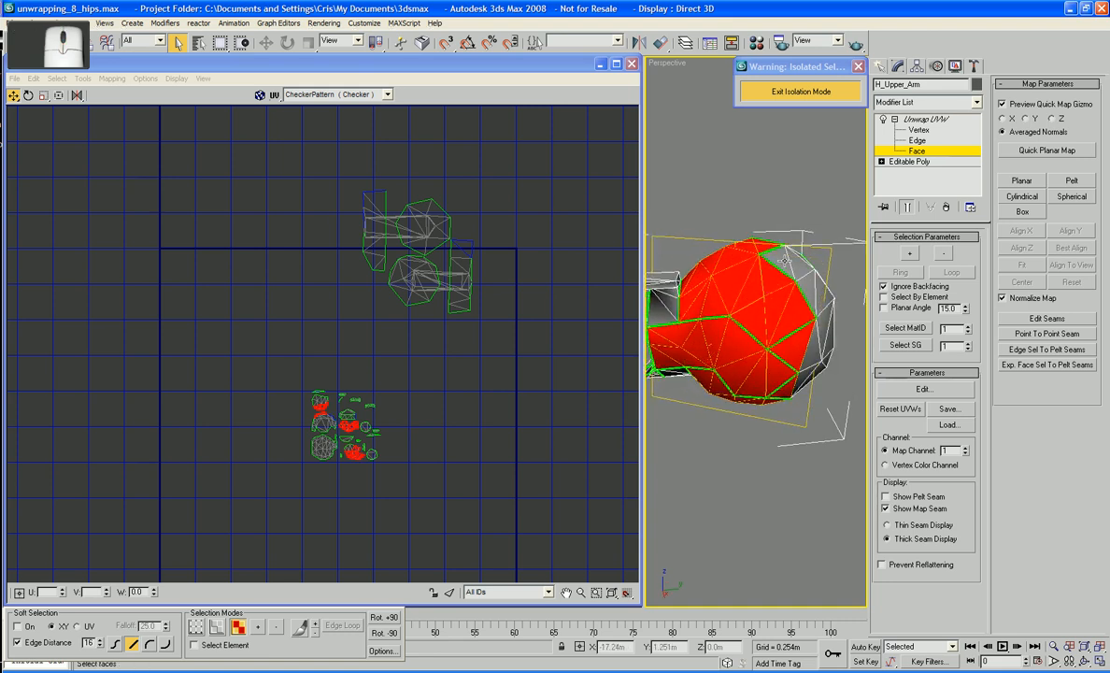
alt+middle_drag(745, 251, 676, 315)
ctrl+click(727, 312)
ctrl+click(732, 341)
alt+middle_drag(736, 346, 739, 320)
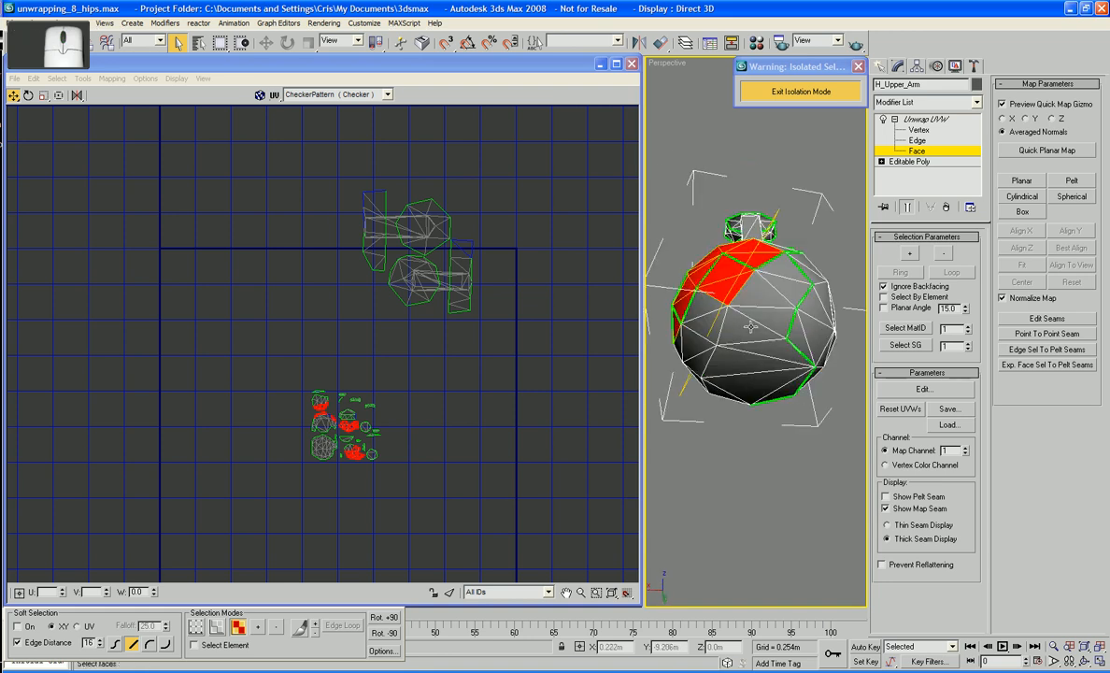
ctrl+click(750, 334)
ctrl+click(699, 303)
ctrl+click(712, 322)
ctrl+click(732, 325)
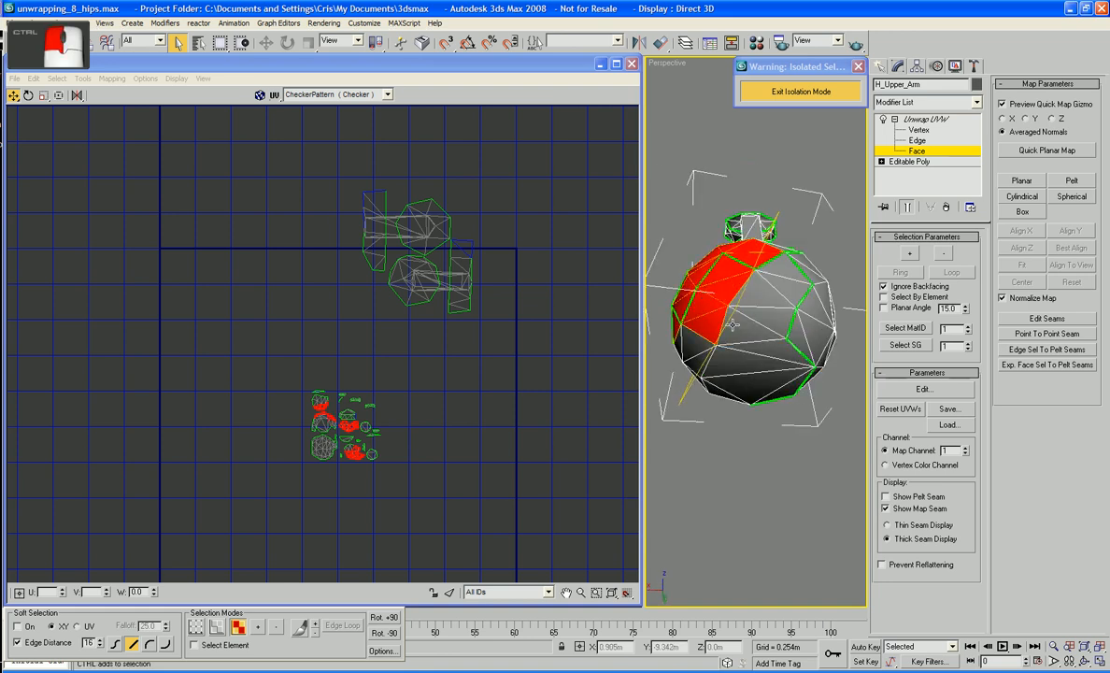
Step: Complete the selection of one half of the ball by adding its remaining far-end and underside faces
alt+middle_drag(747, 343, 753, 309)
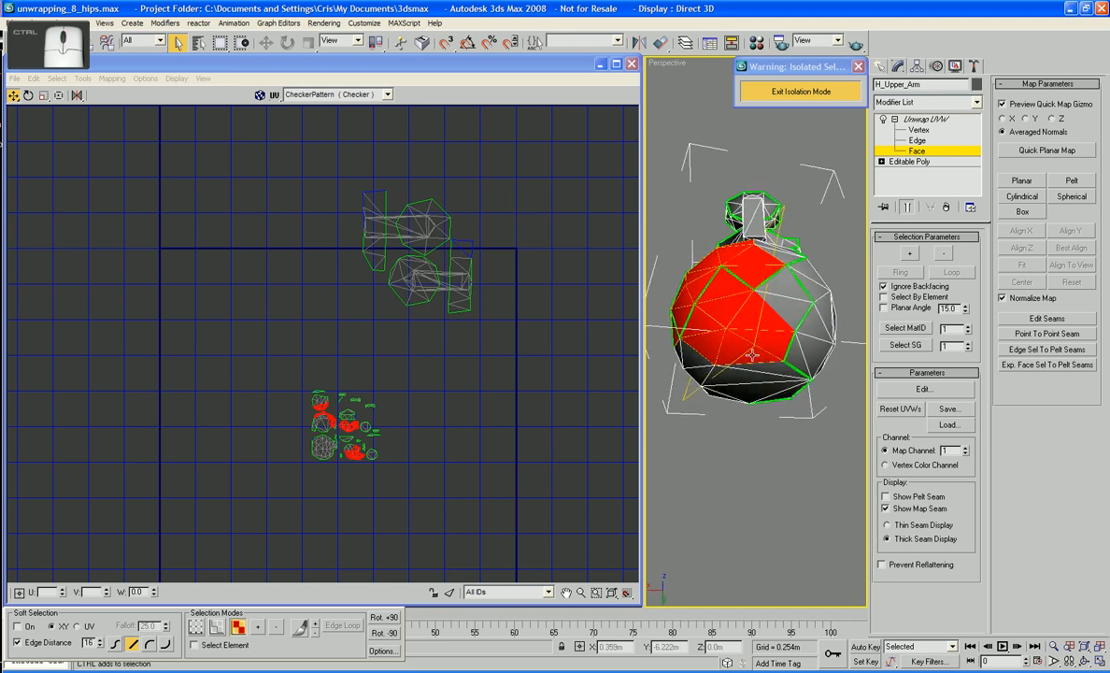
mouse_move(752, 356)
alt+middle_down()
mouse_move(754, 333)
mouse_move(757, 346)
alt+middle_up()
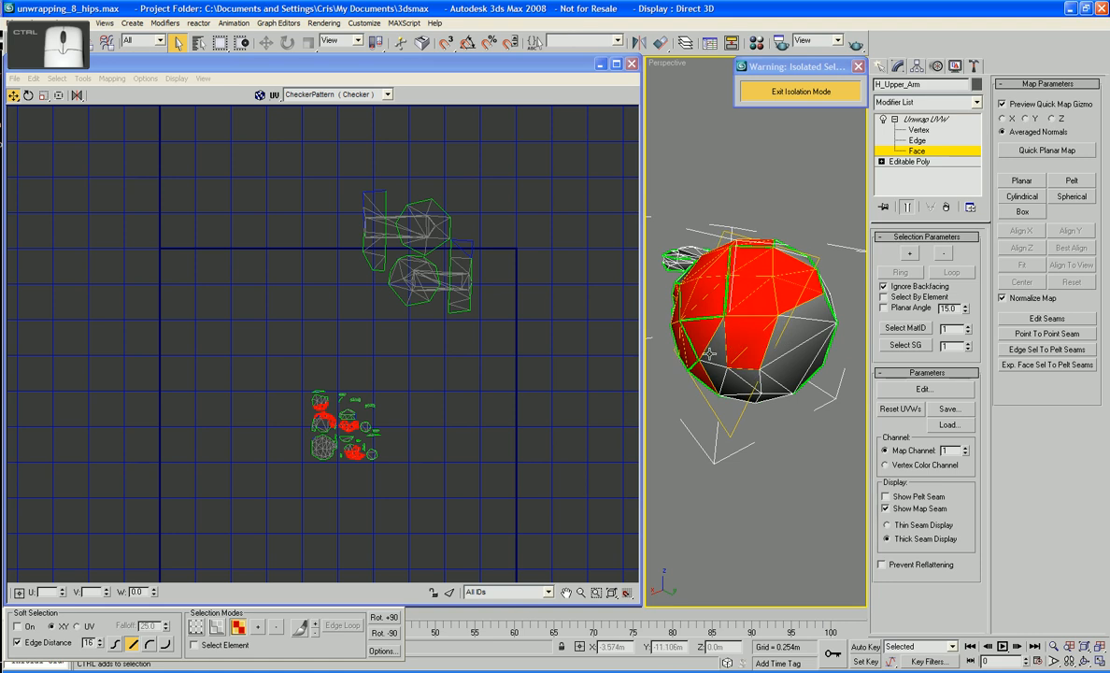
ctrl+click(714, 357)
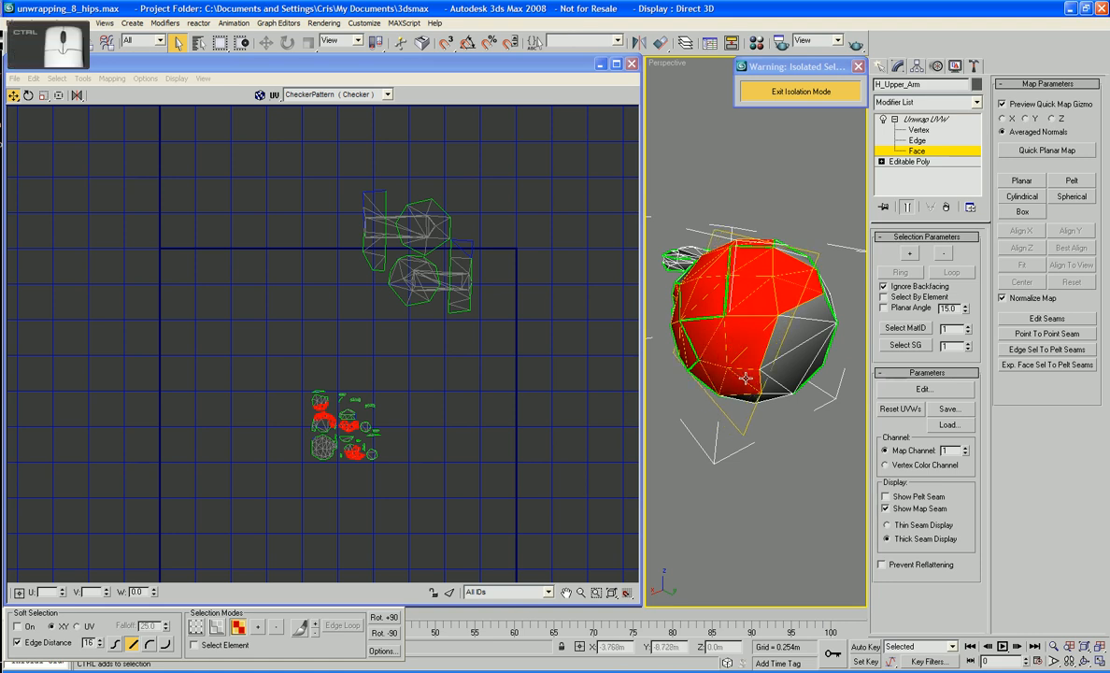
alt+middle_drag(746, 378, 816, 320)
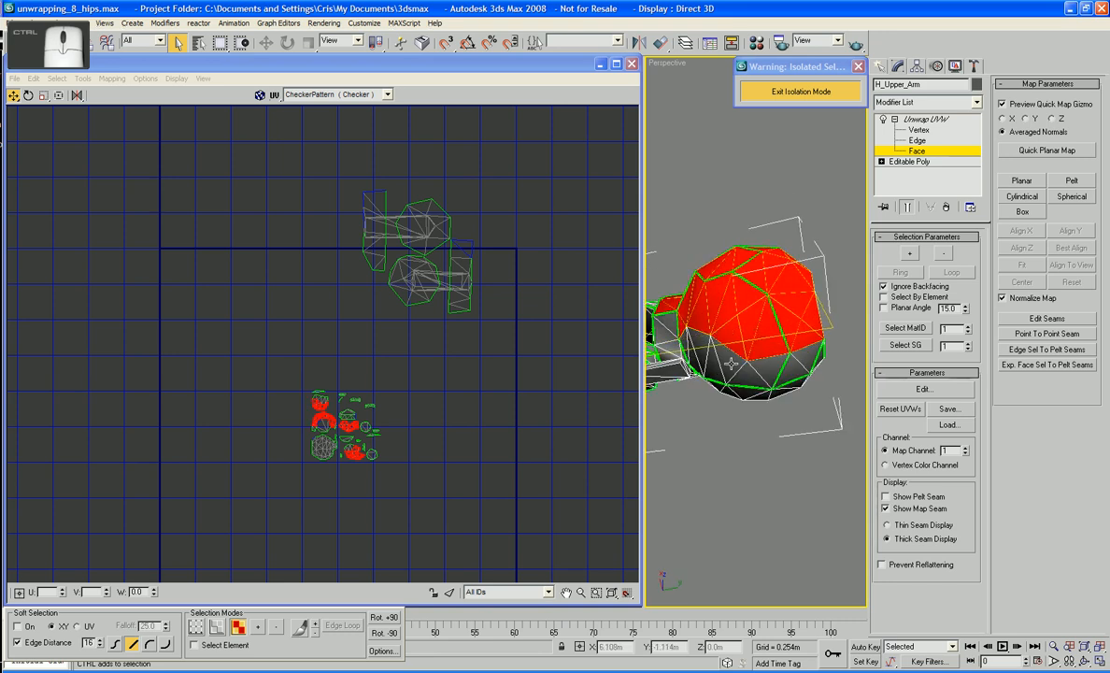
alt+middle_drag(731, 364, 693, 341)
ctrl+click(693, 341)
ctrl+click(701, 313)
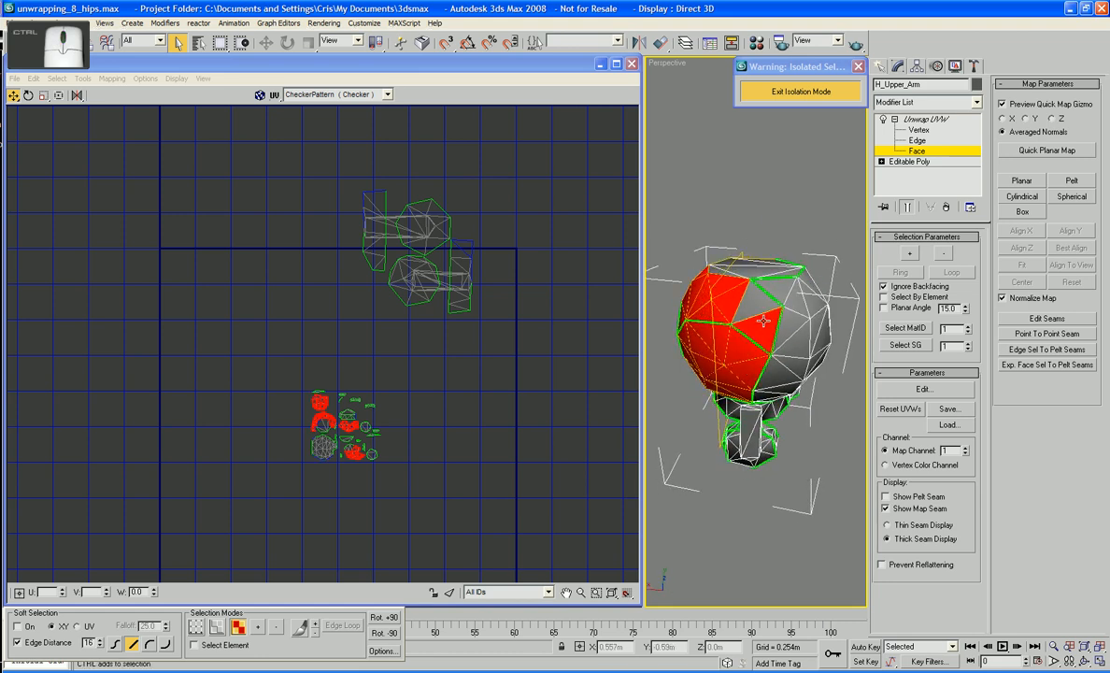
ctrl+click(702, 271)
alt+middle_drag(758, 292, 845, 401)
Step: Planar-map the selected ball half using averaged normals, and place its scaled-down shell clear of the other shells
click(1025, 152)
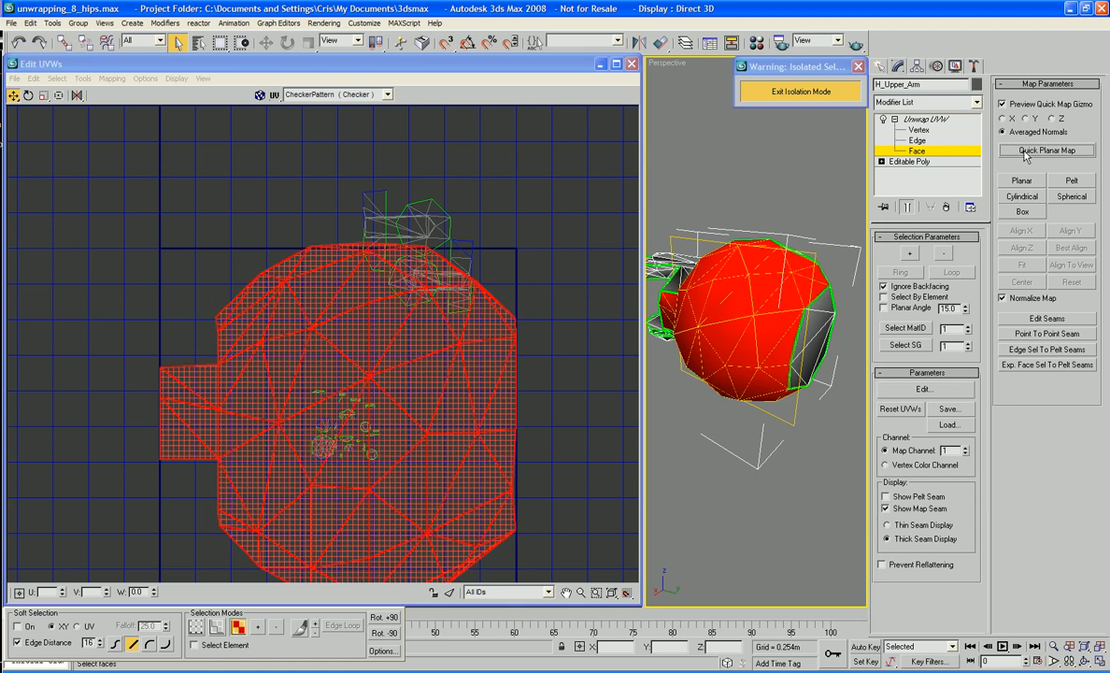
scroll(272, 300, down, 4)
right_click(344, 342)
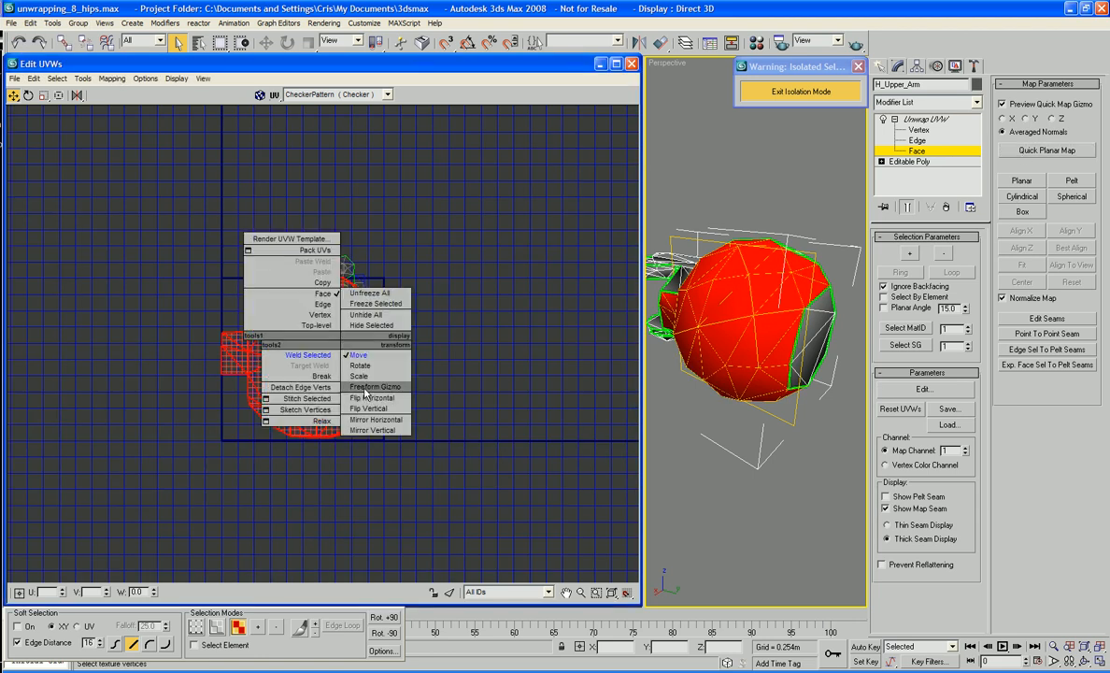
click(358, 375)
drag(360, 440, 317, 439)
right_click(324, 408)
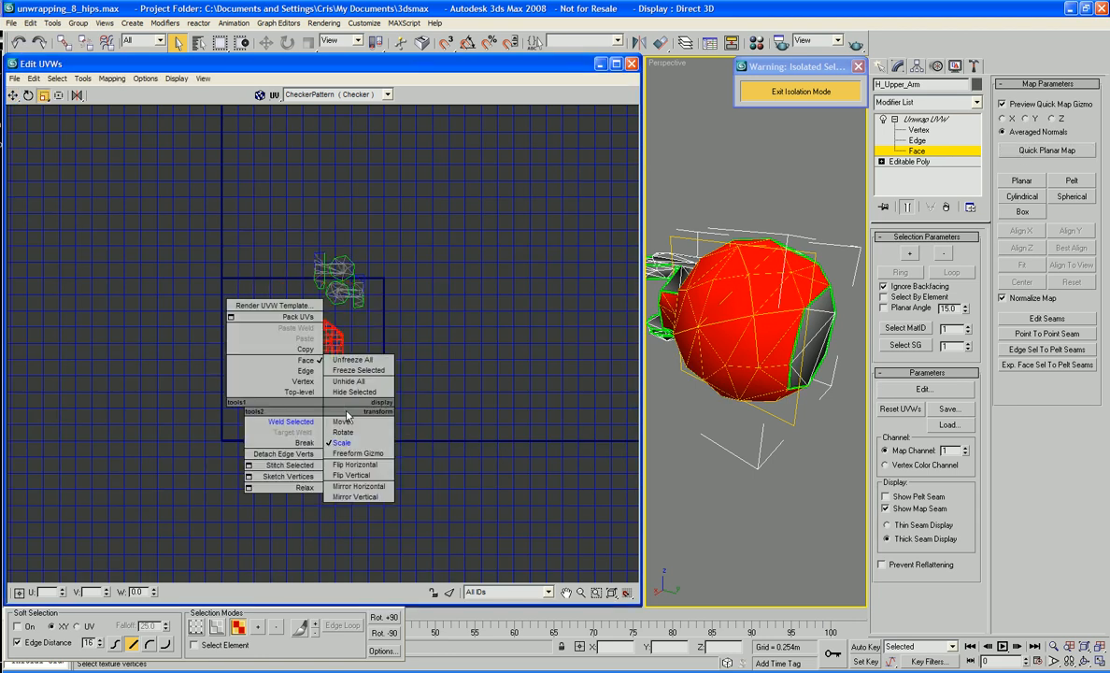
click(344, 421)
drag(269, 341, 216, 280)
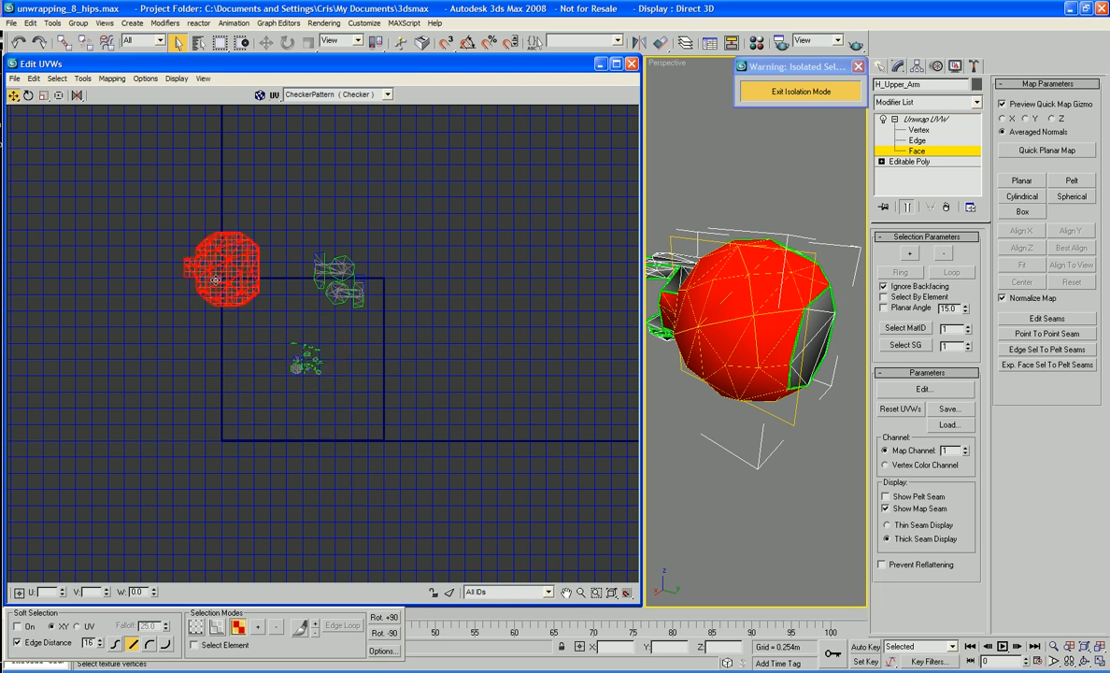
click(57, 78)
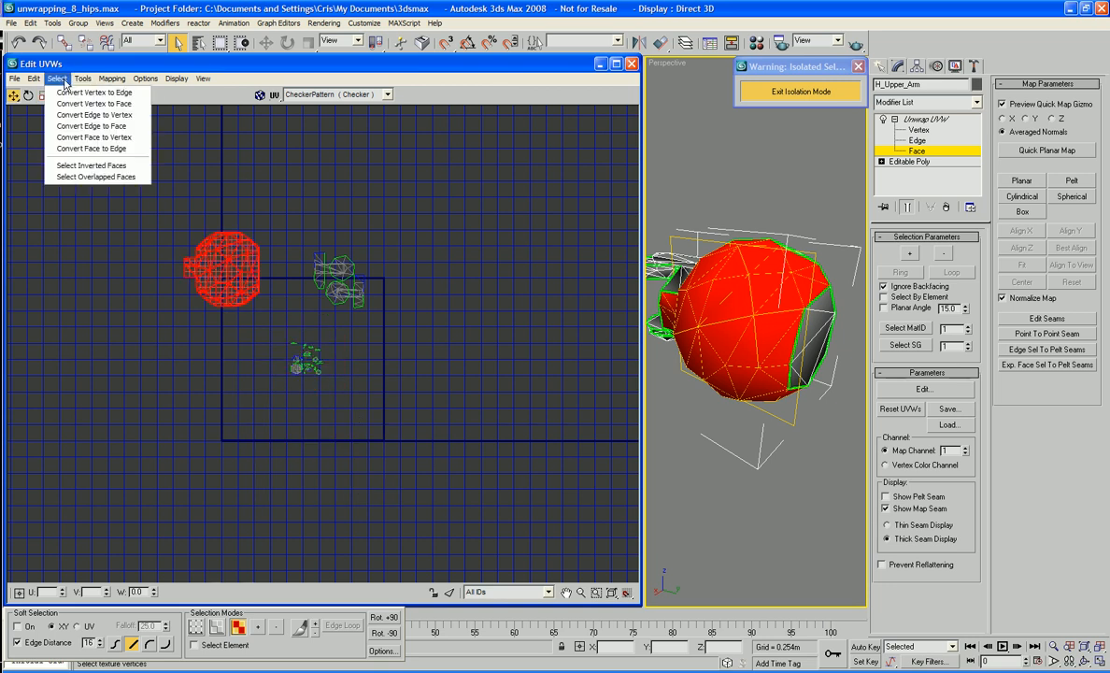
mouse_move(82, 79)
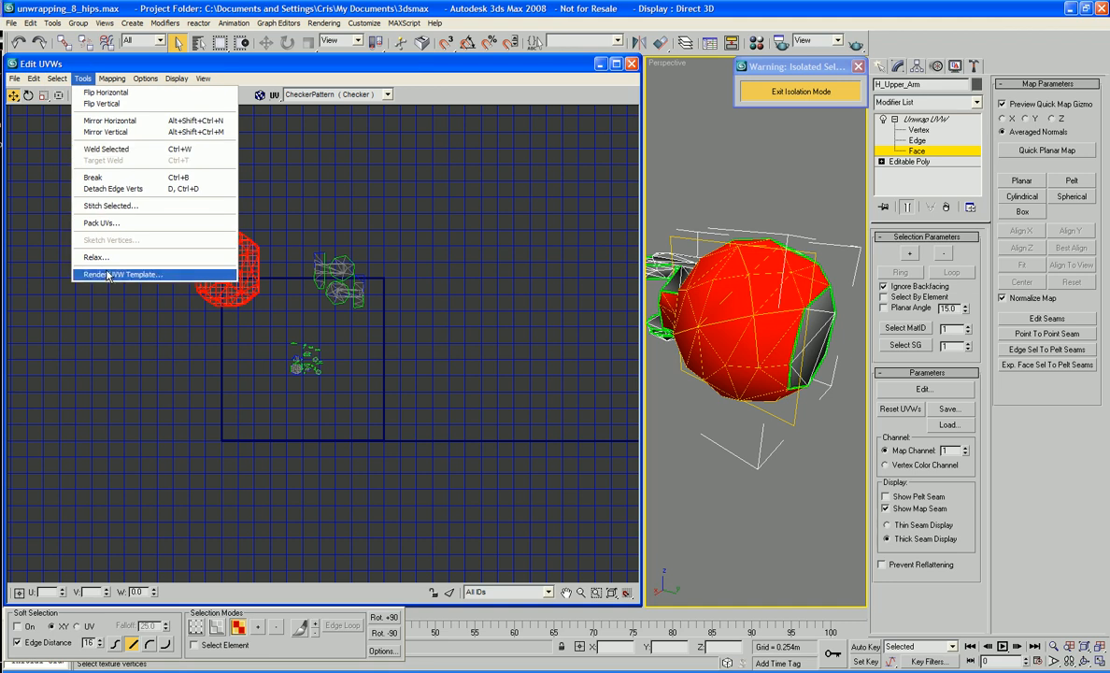
click(109, 275)
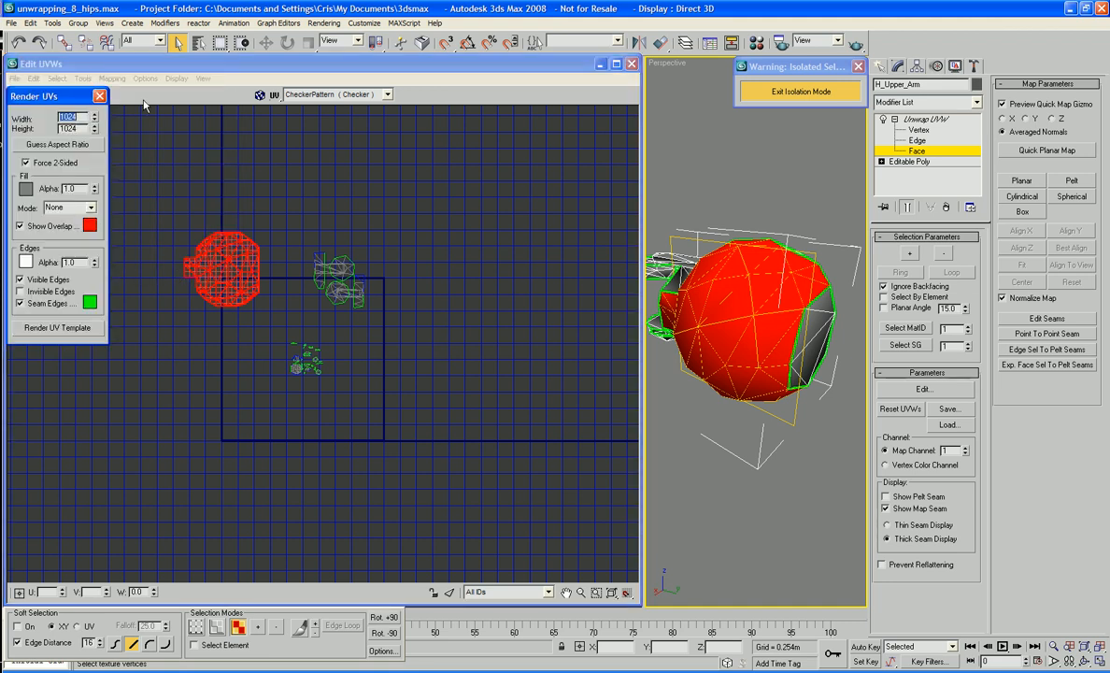
click(99, 96)
Step: Try relaxing the ball-half shell by edge angles with 100 iterations and an amount of 0.1
click(57, 79)
mouse_move(82, 79)
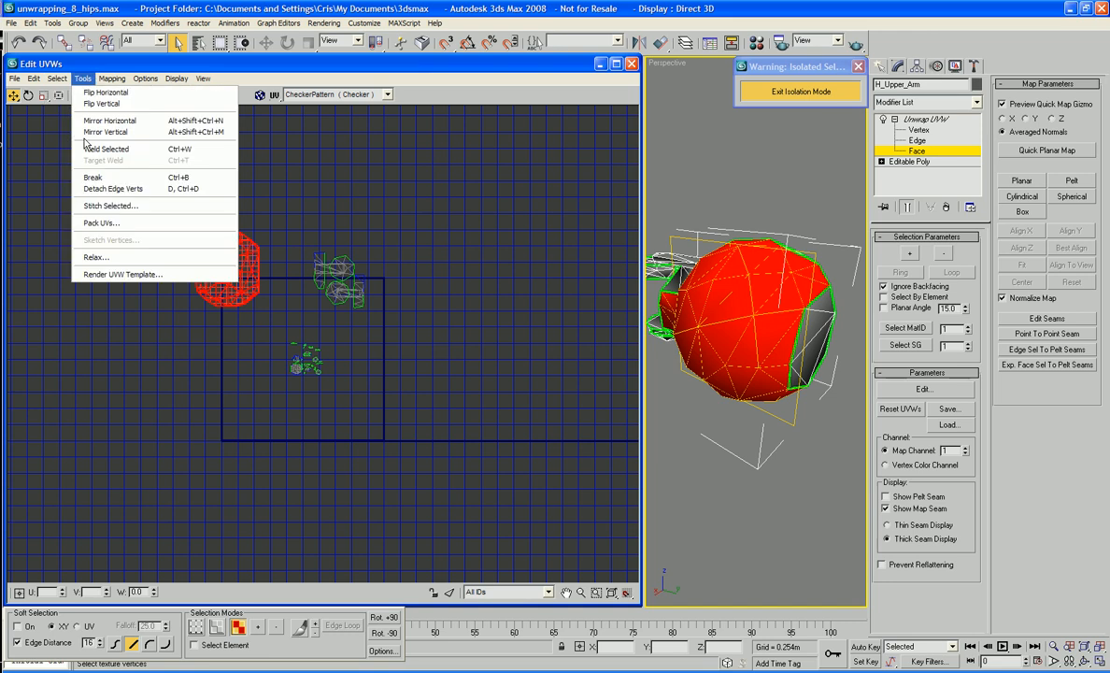
click(94, 256)
click(151, 179)
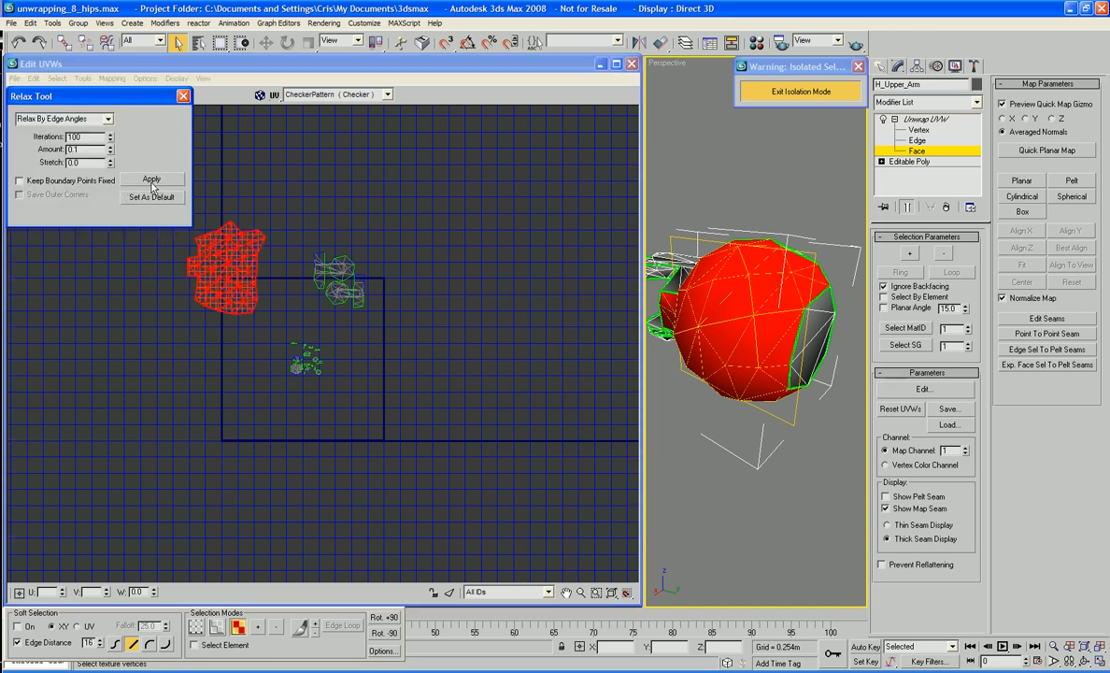
click(183, 96)
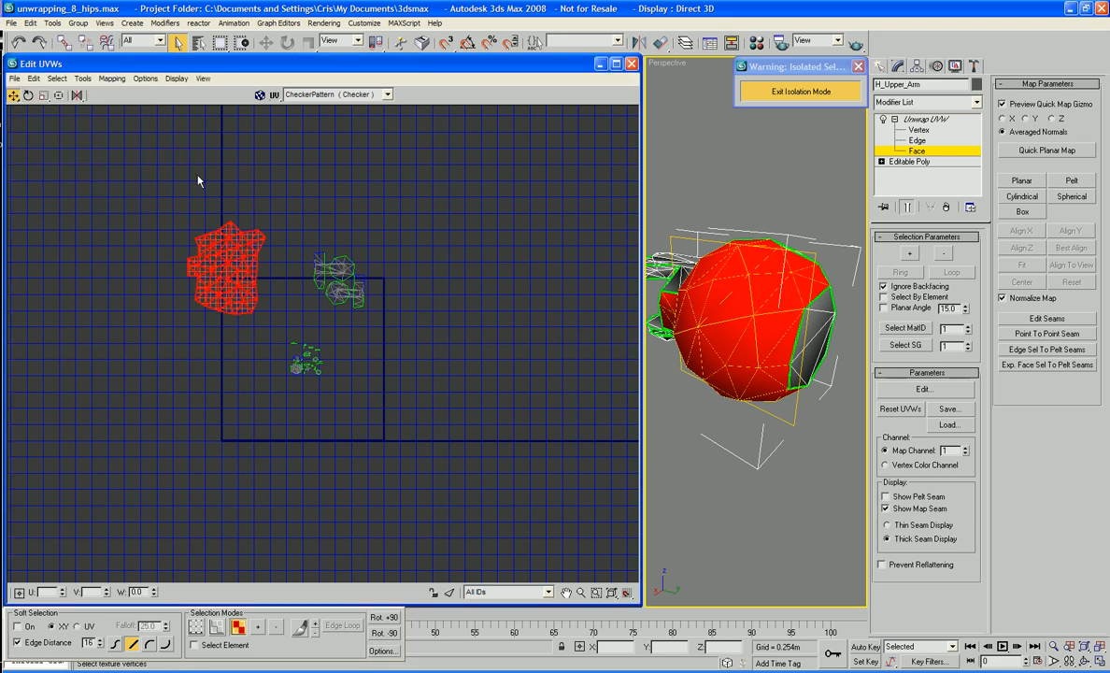
Step: Set the relax iterations to 25 and relax the ball-half shell by edge angles
click(57, 78)
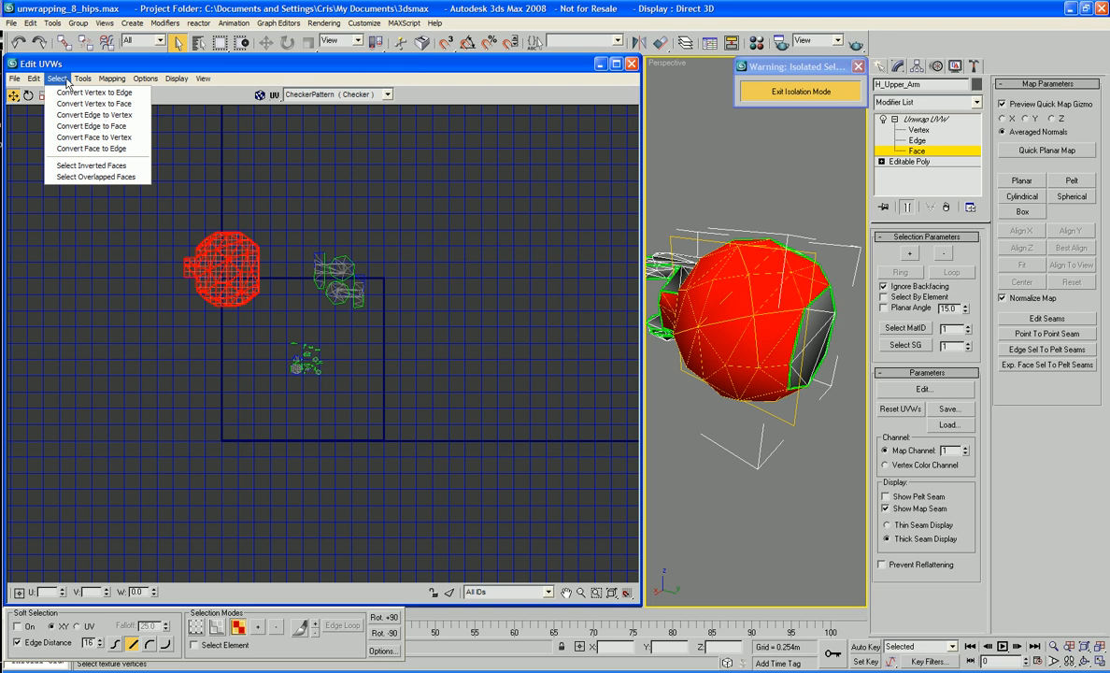
mouse_move(81, 79)
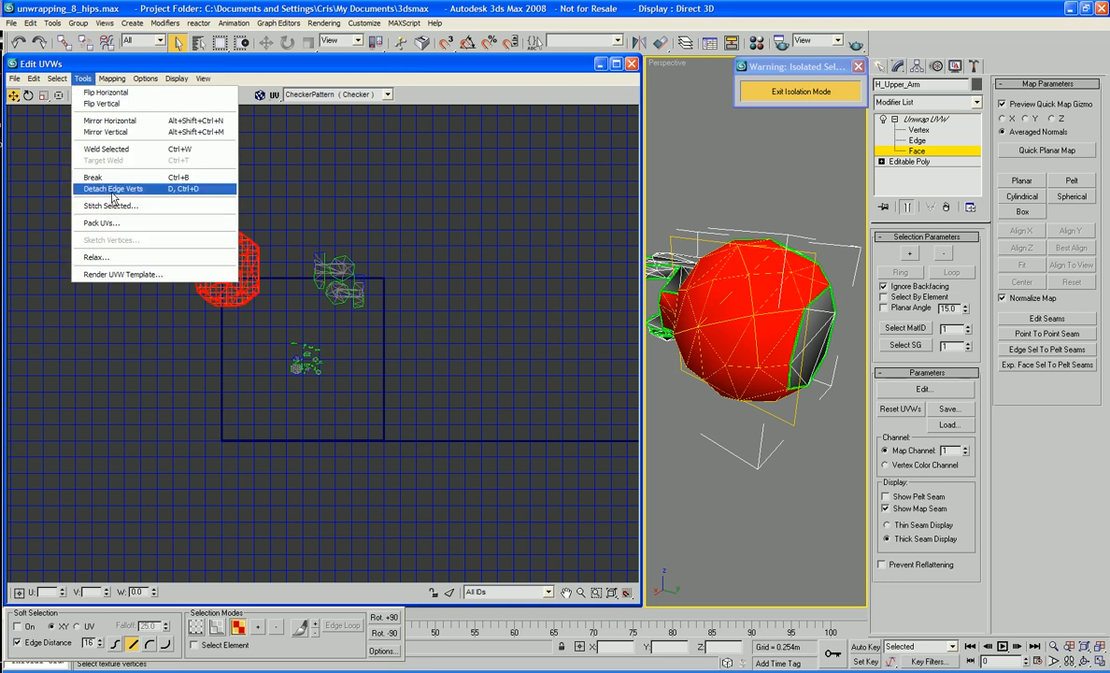
click(105, 258)
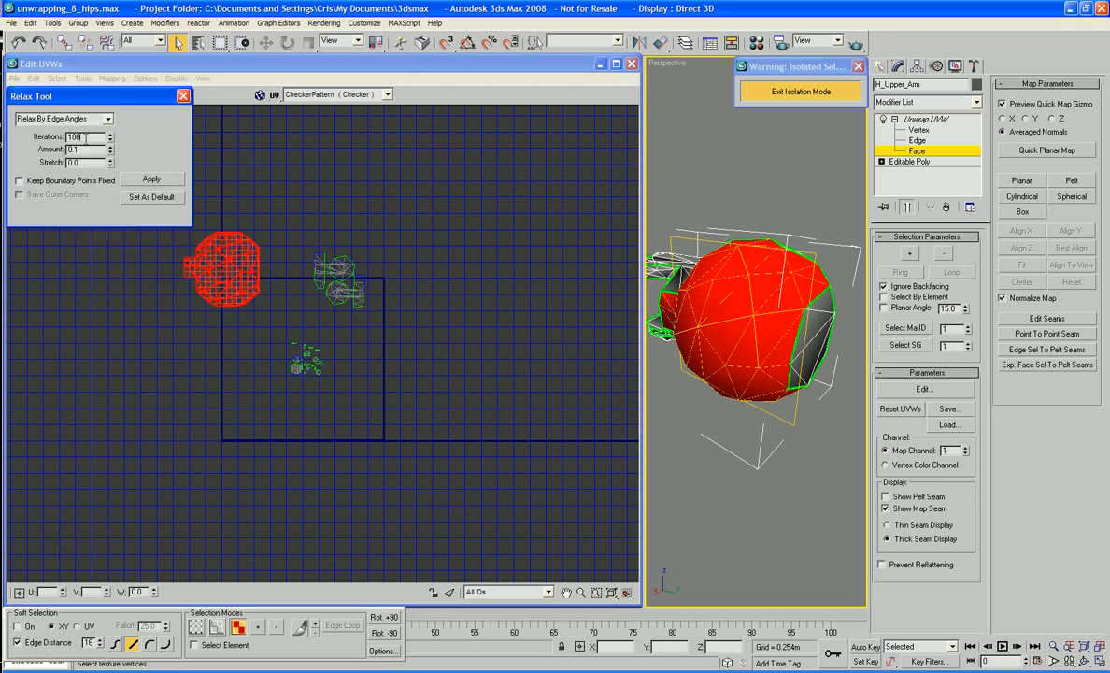
text(25)
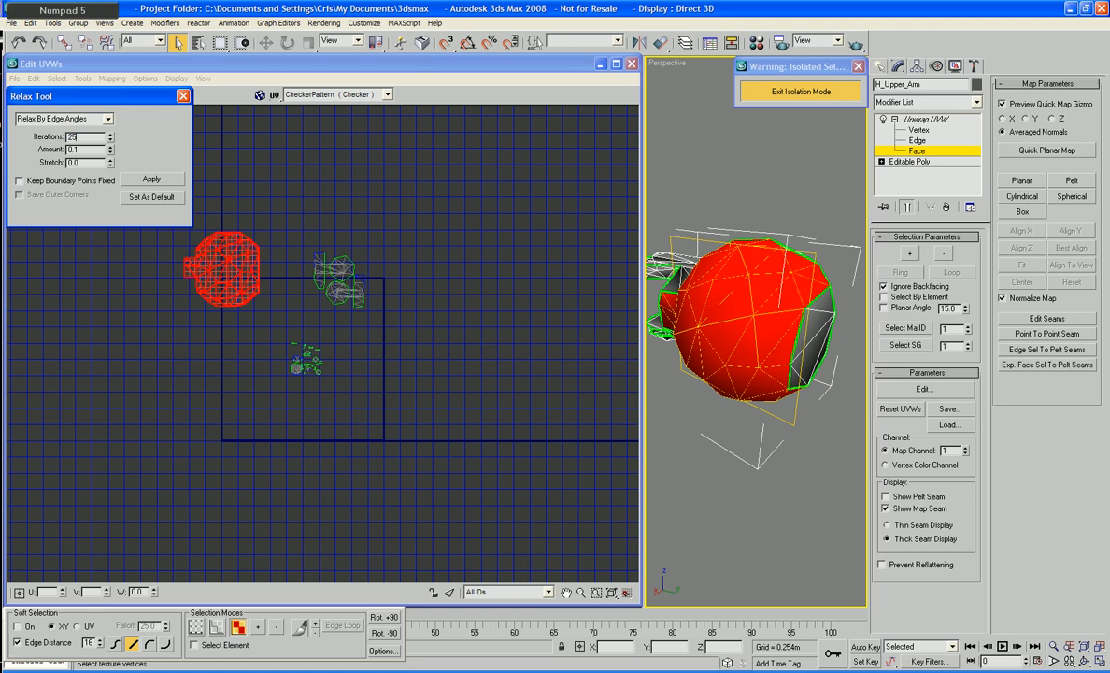
click(140, 181)
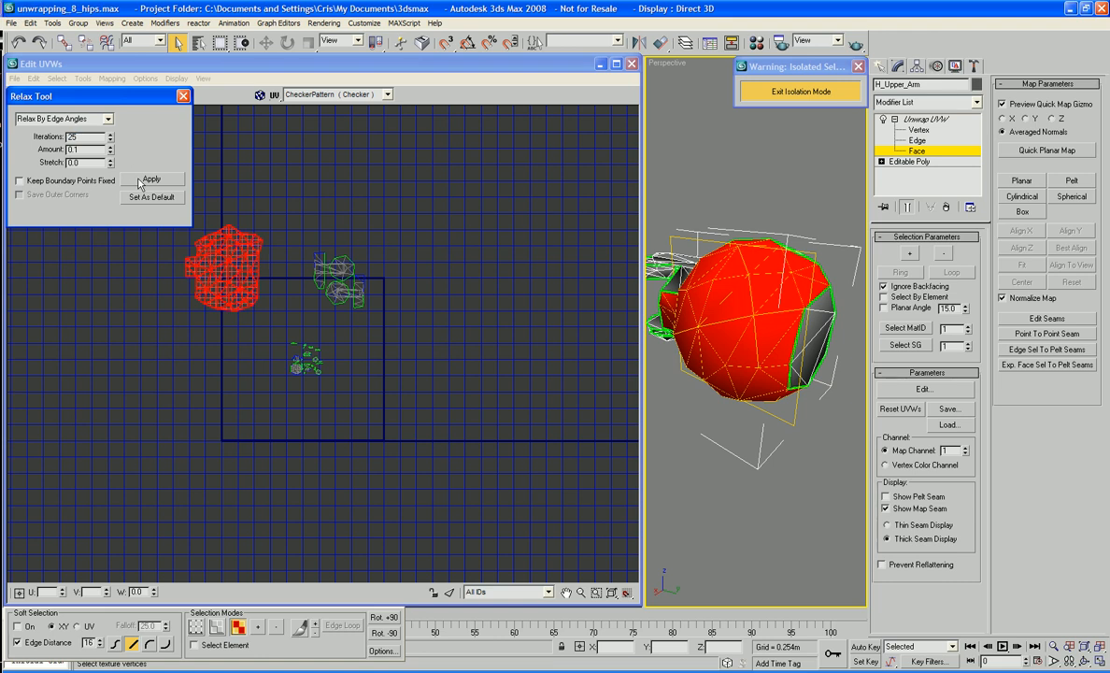
Step: Try relaxing the ball-half shell by centers with 25 iterations, and undo the relaxations applied to it
click(87, 119)
click(107, 121)
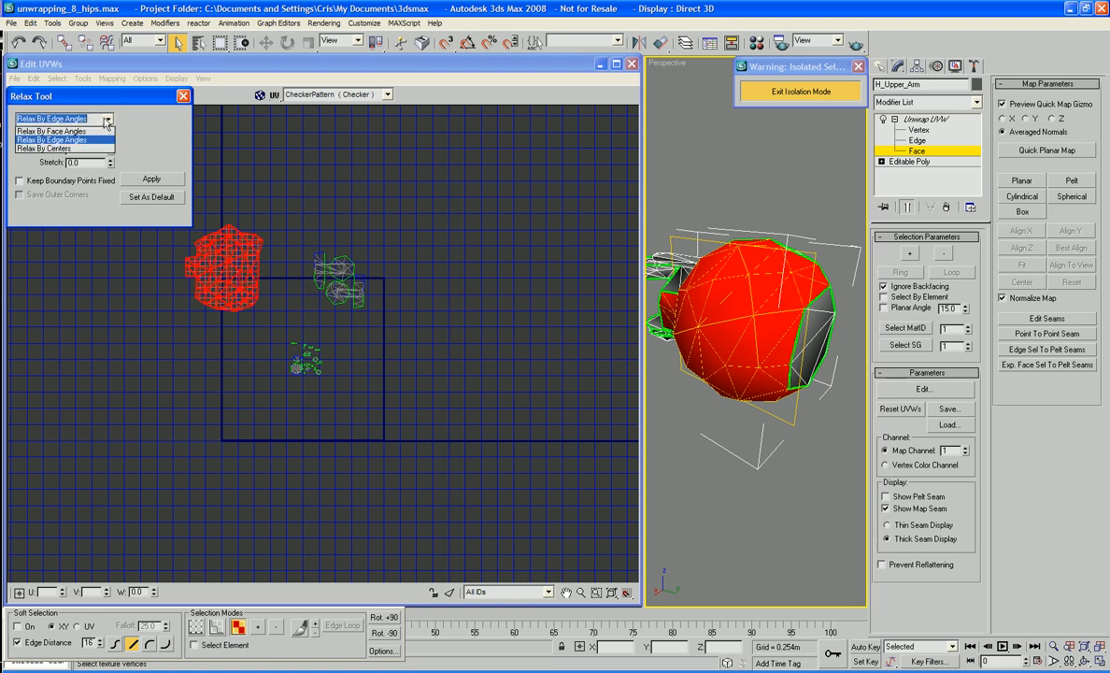
click(100, 149)
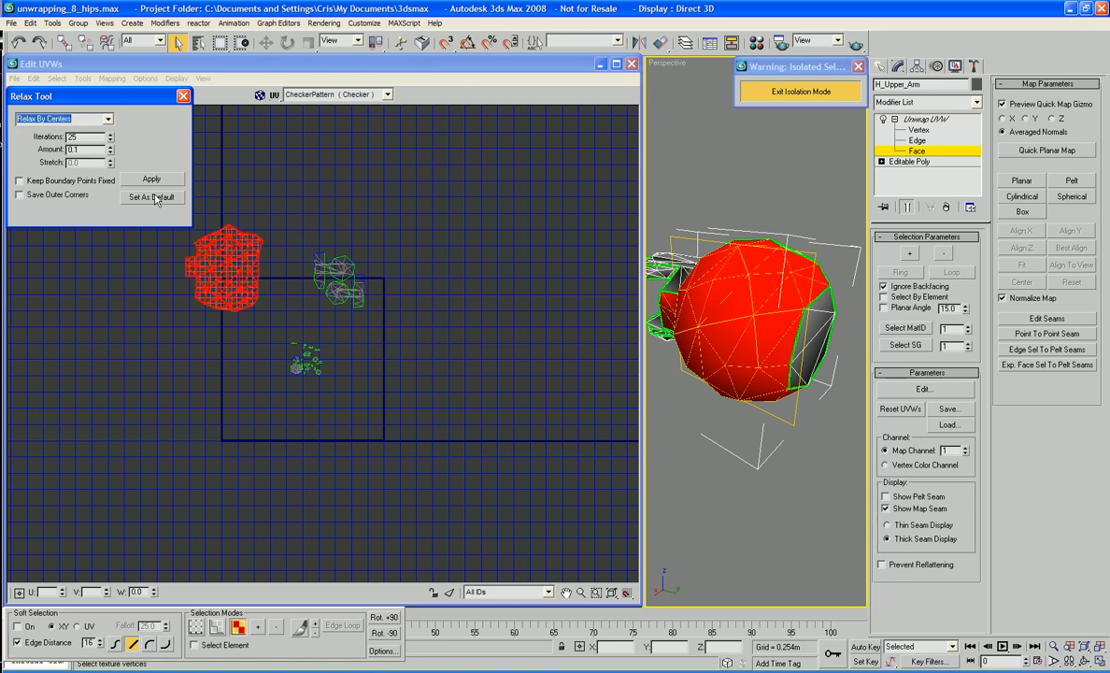
click(153, 181)
key(ctrl+z)
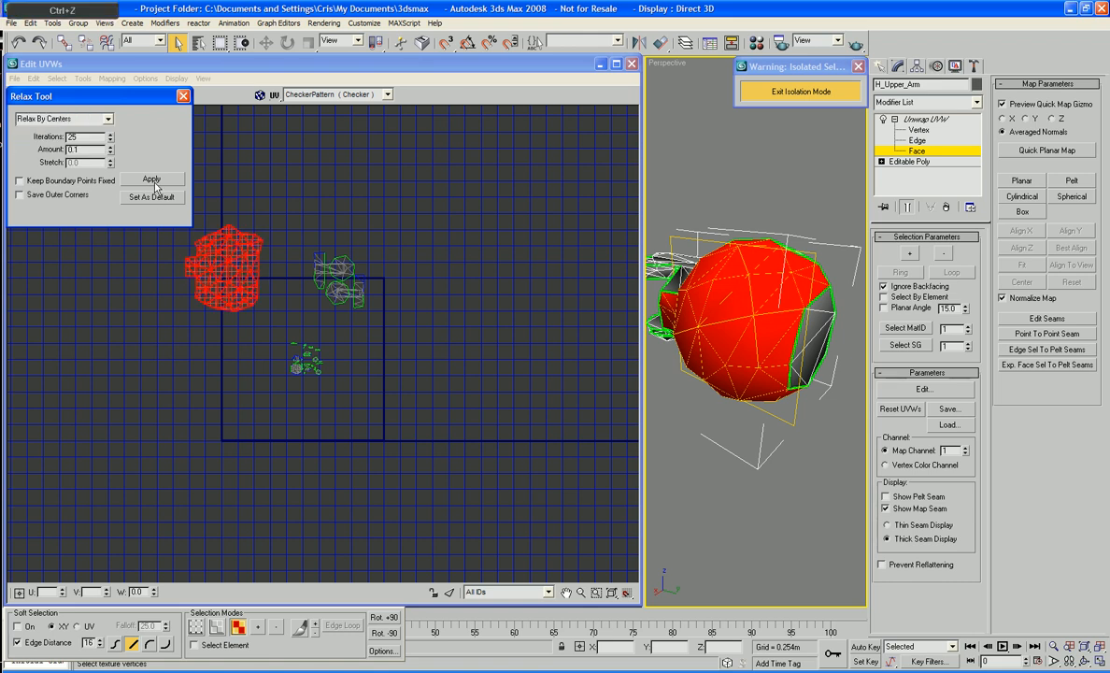
click(154, 181)
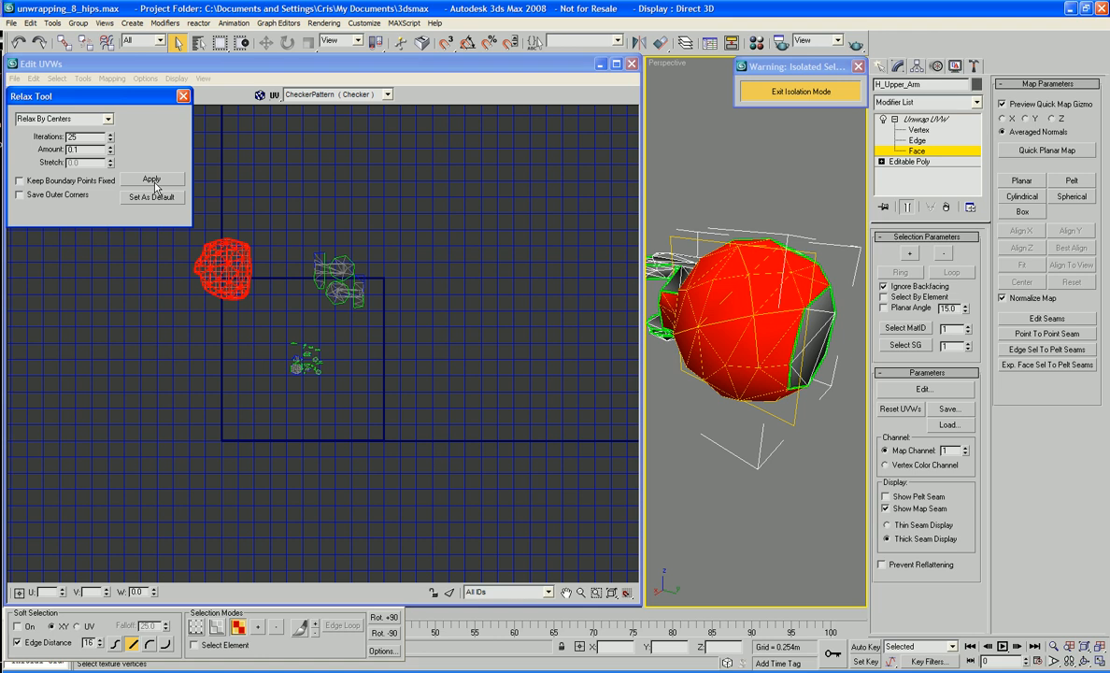
key(ctrl+z)
Step: Try relaxing the ball-half shell by face angles with 25 iterations, and undo it
click(105, 119)
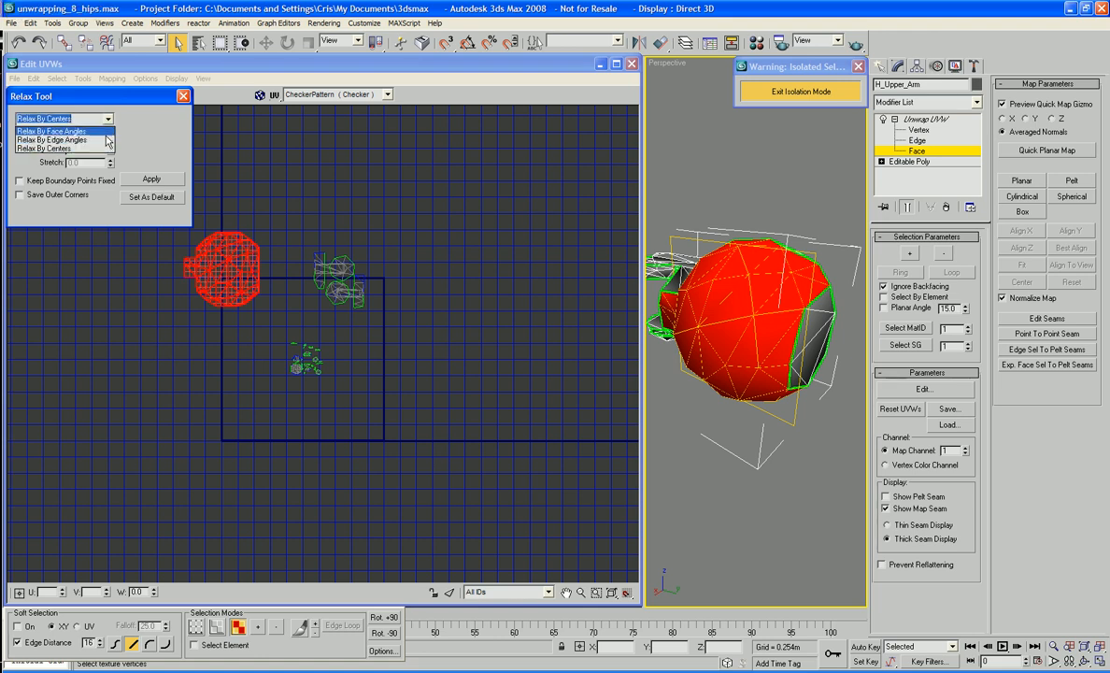
click(56, 131)
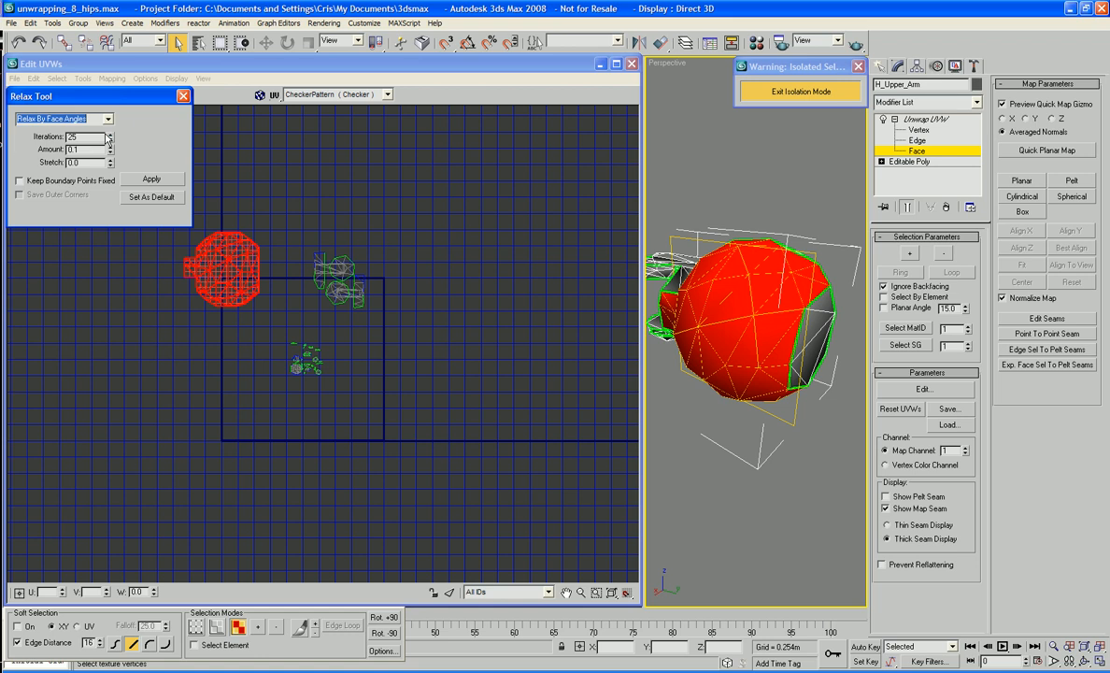
click(152, 183)
key(ctrl+z)
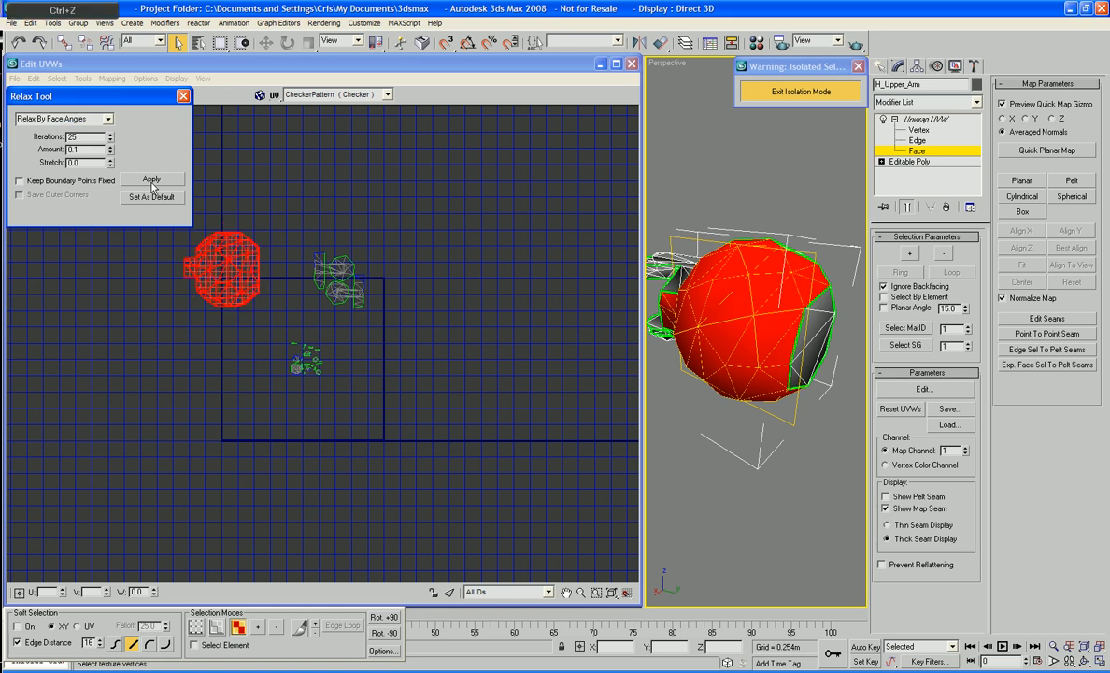
Step: Try the edge-angle relaxation on the ball-half shell again for comparison, and undo it
click(108, 120)
click(56, 138)
click(126, 181)
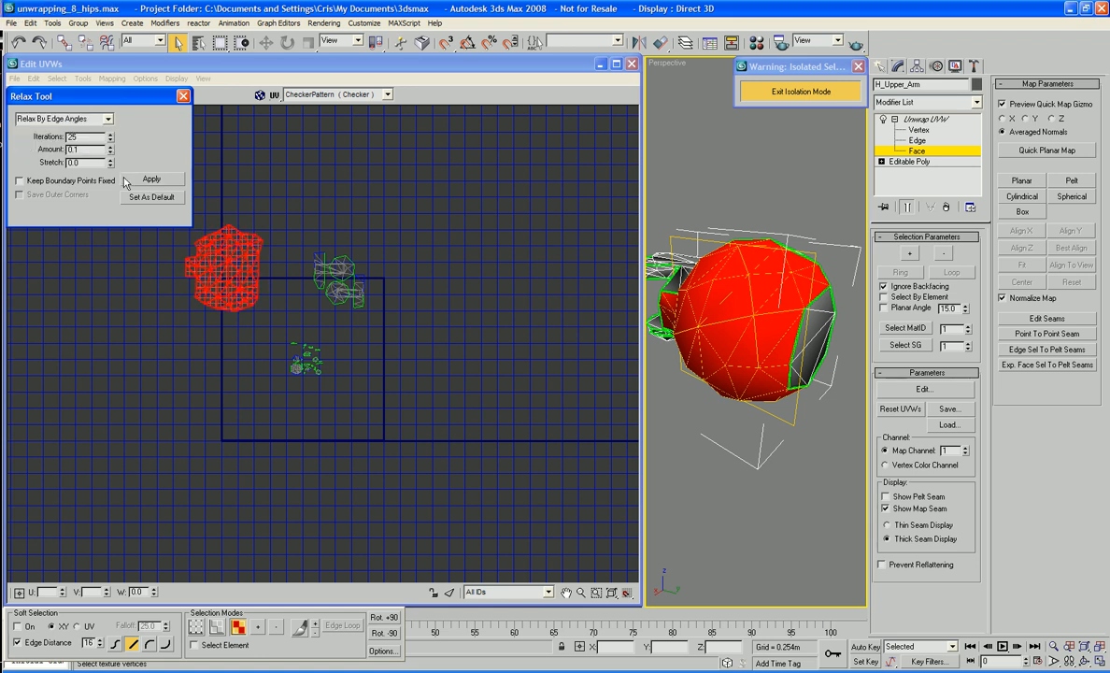
key(ctrl+z)
Step: Relax the ball-half shell by face angles with 25 iterations and close the Relax Tool
click(106, 119)
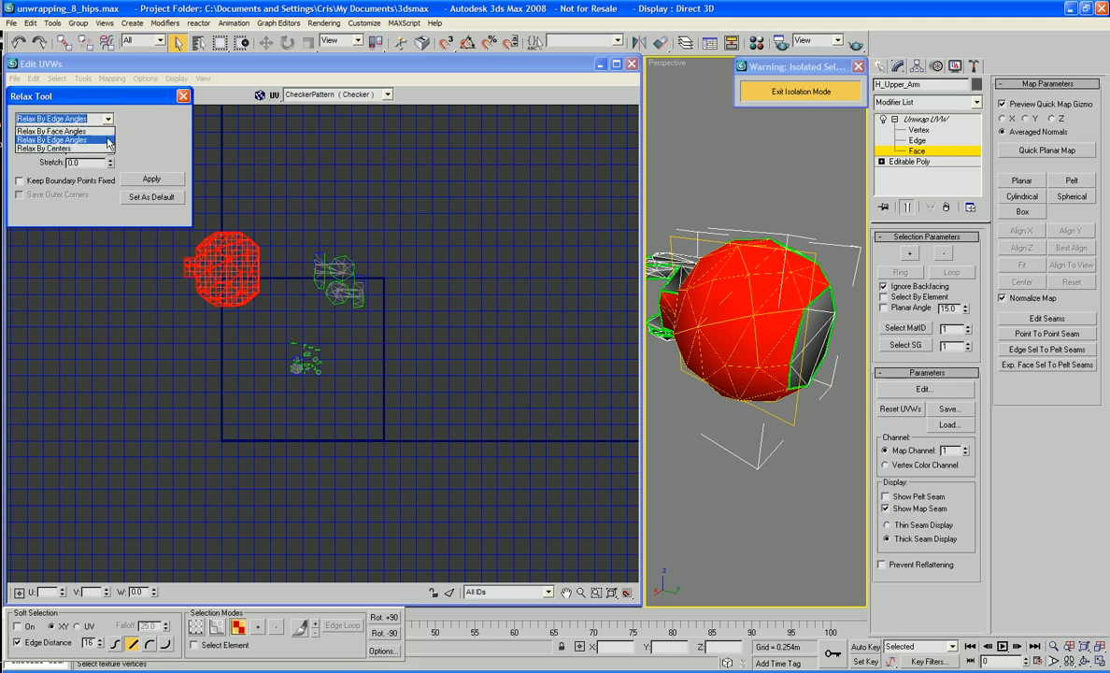
click(56, 131)
click(147, 180)
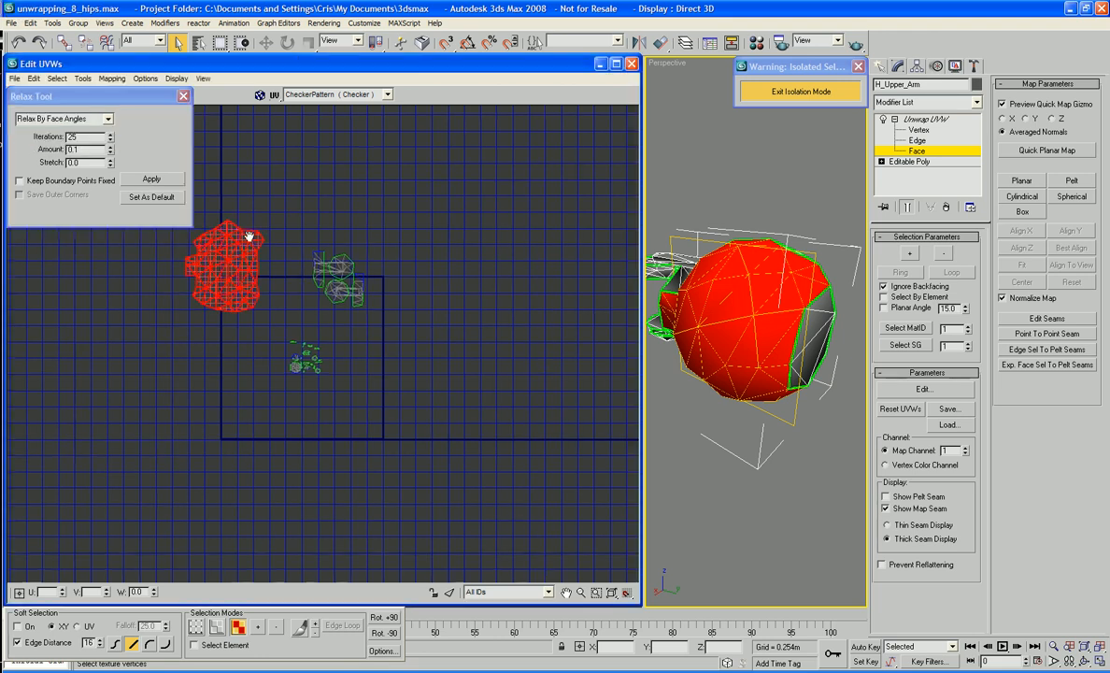
click(183, 97)
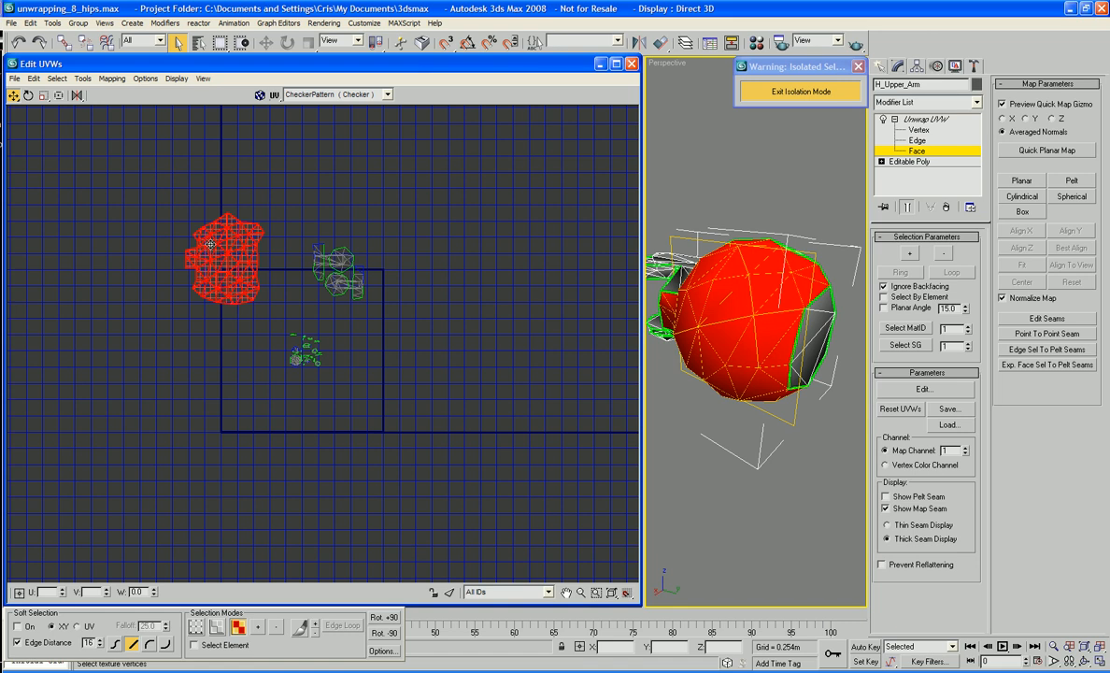
Step: Scale the relaxed ball-half shell down and place it beside the upper end of the already mapped strip and disc shells
right_click(211, 244)
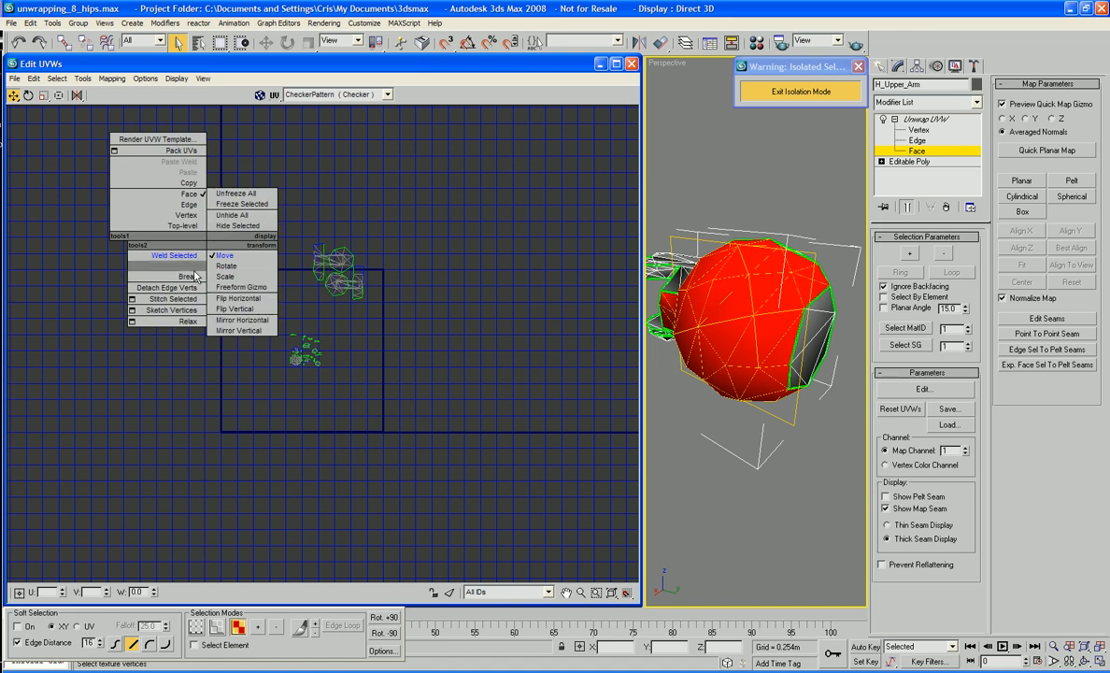
click(225, 277)
drag(213, 266, 223, 364)
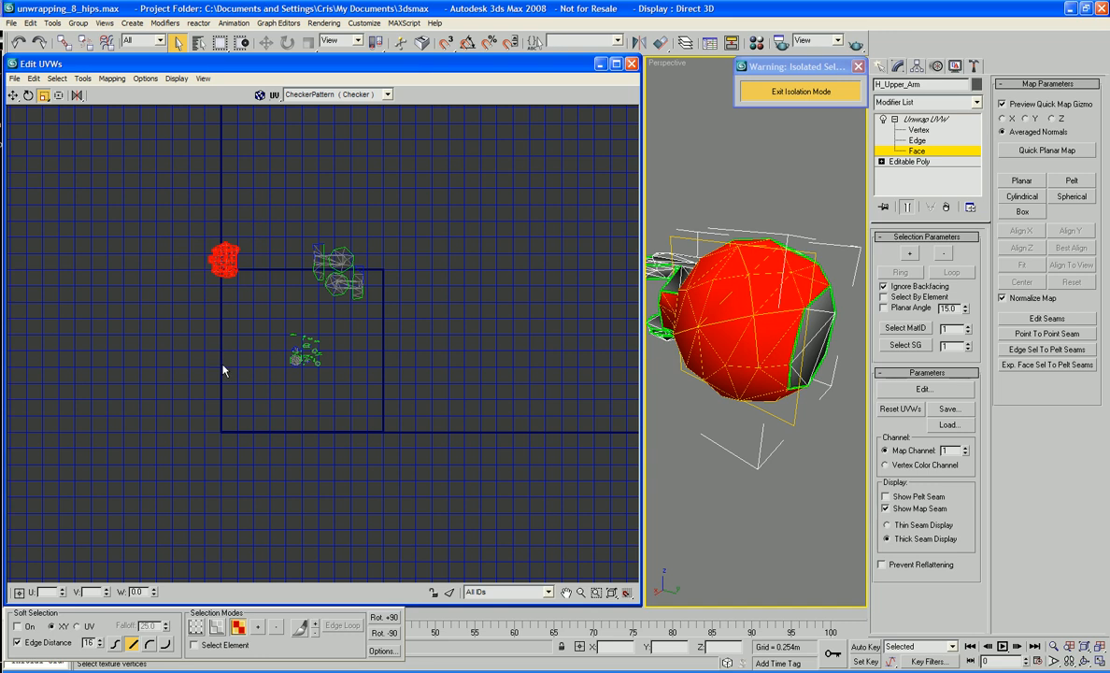
drag(223, 257, 221, 300)
right_click(220, 296)
click(237, 309)
drag(215, 241, 371, 252)
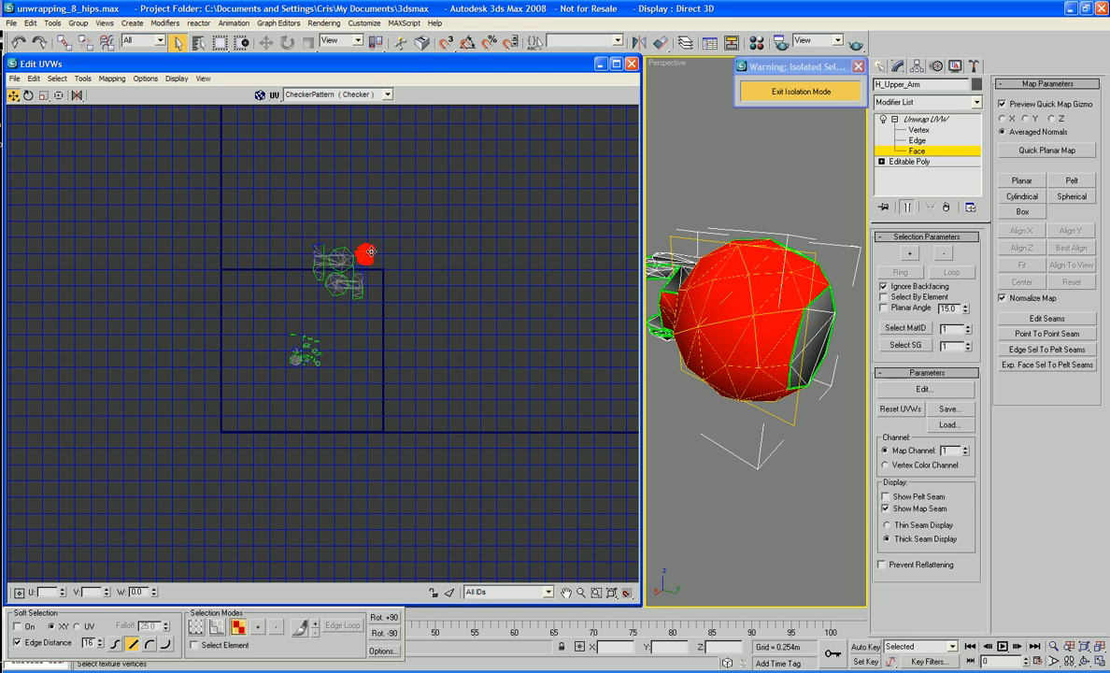
Step: Select all faces of the flat polygonal cap at the ball's end and move their shell into the gap between the mapped shells
scroll(418, 271, up, 3)
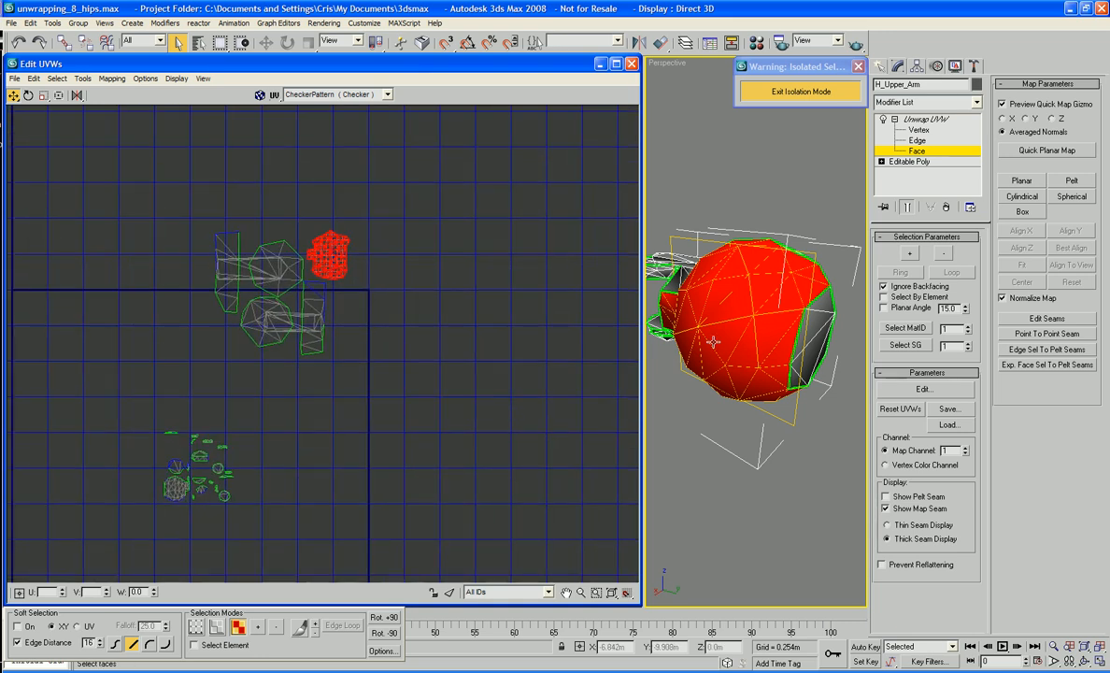
click(794, 428)
alt+middle_drag(741, 394, 721, 363)
click(720, 363)
ctrl+click(750, 345)
ctrl+click(741, 310)
ctrl+click(772, 288)
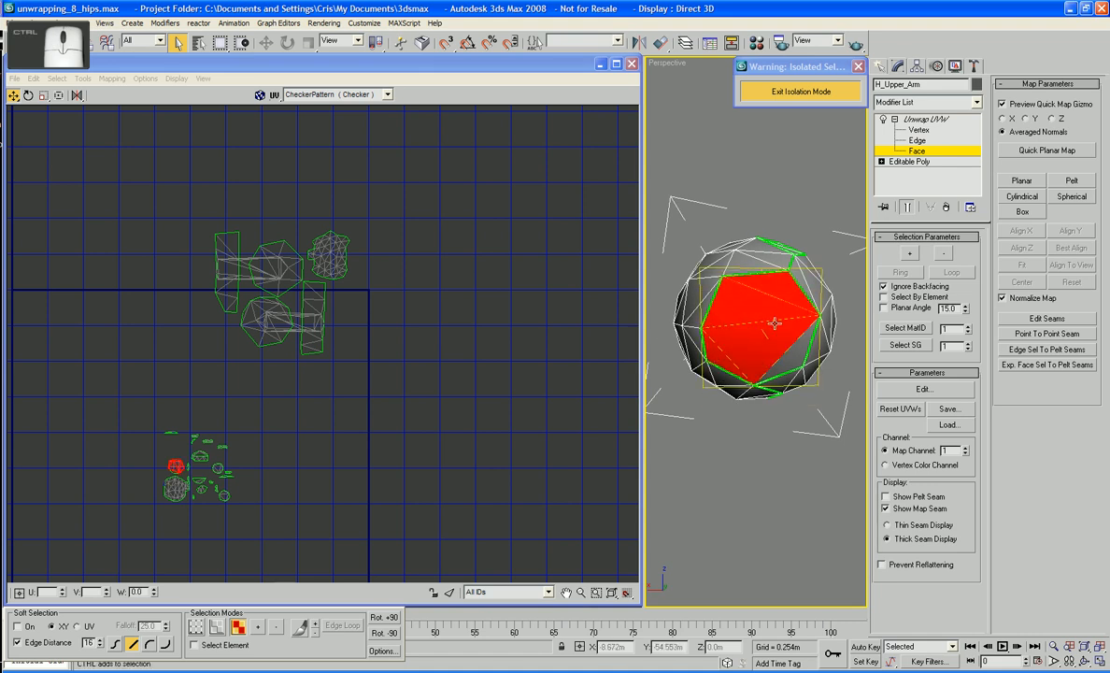
click(134, 467)
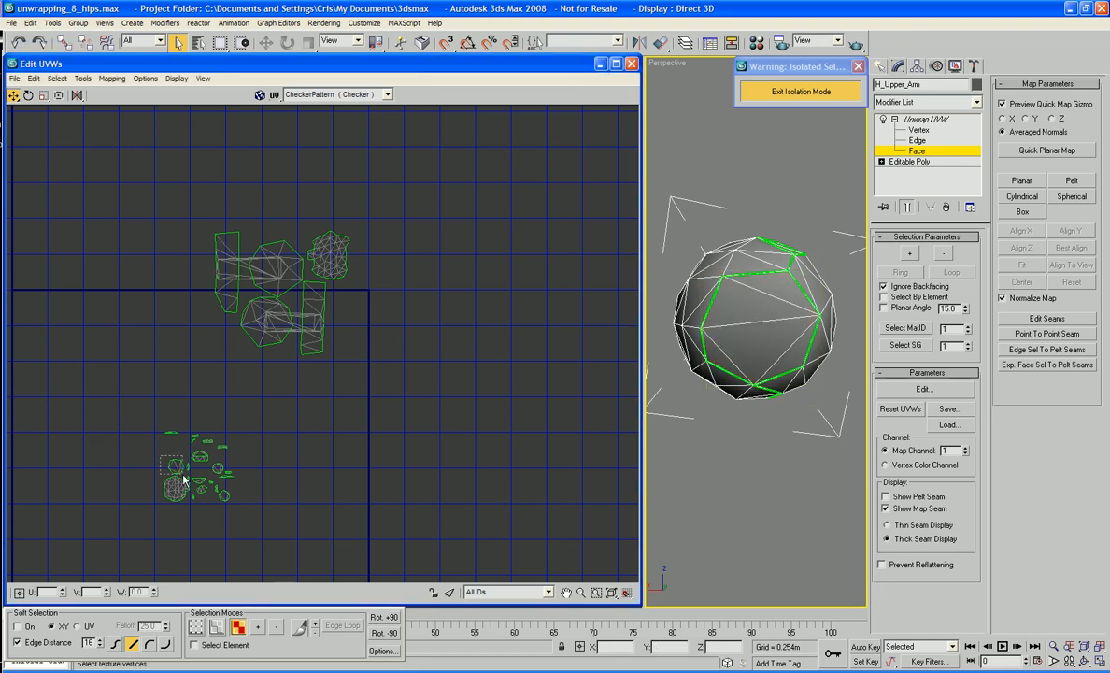
drag(184, 479, 185, 480)
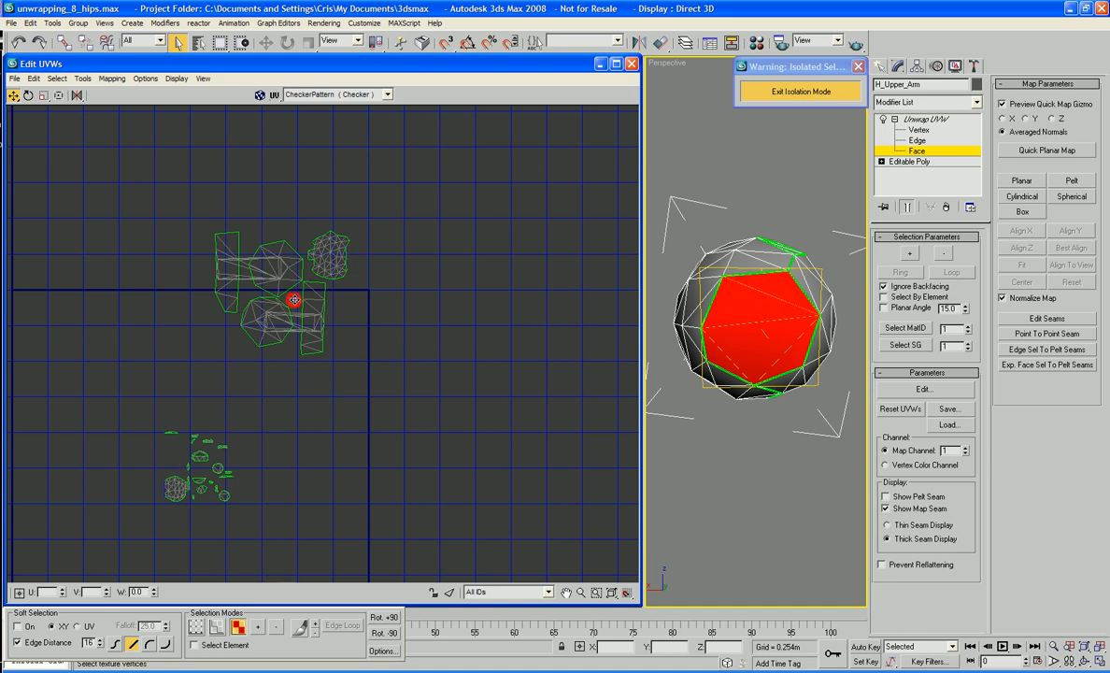
Step: Start a new face selection on the ball's unmapped half with the faces along the seam, from the flat cap towards the arm
alt+middle_drag(721, 391, 656, 434)
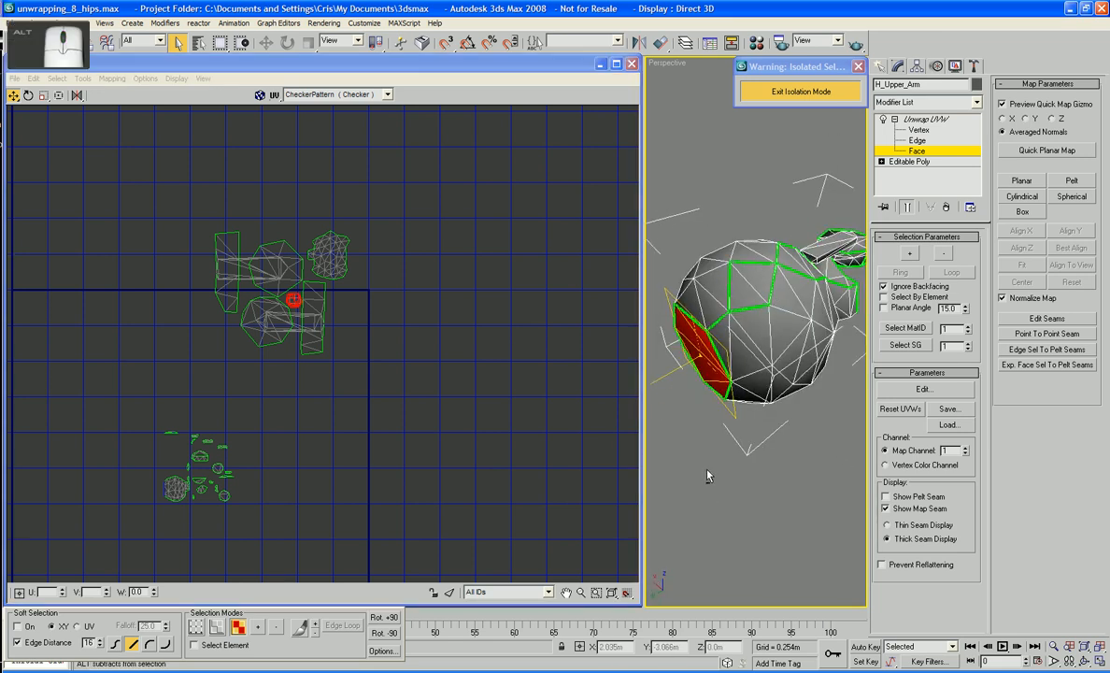
click(738, 290)
ctrl+click(762, 284)
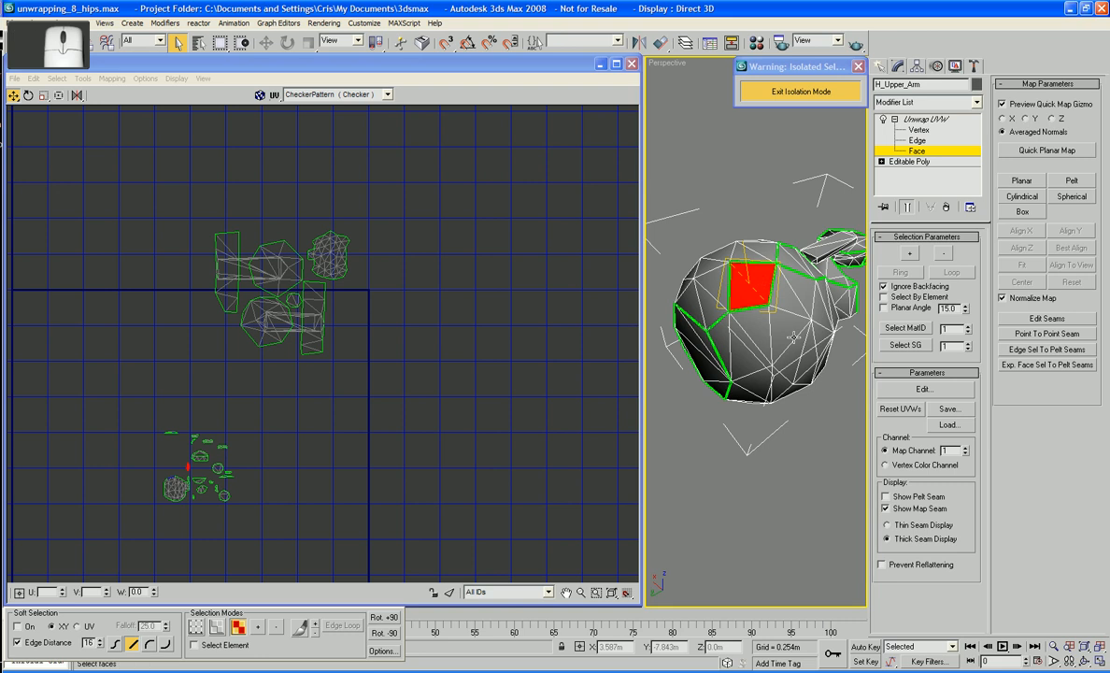
alt+middle_drag(795, 342, 738, 308)
ctrl+click(711, 304)
ctrl+click(736, 312)
ctrl+click(769, 293)
ctrl+click(757, 289)
ctrl+click(748, 299)
ctrl+click(770, 277)
ctrl+click(785, 282)
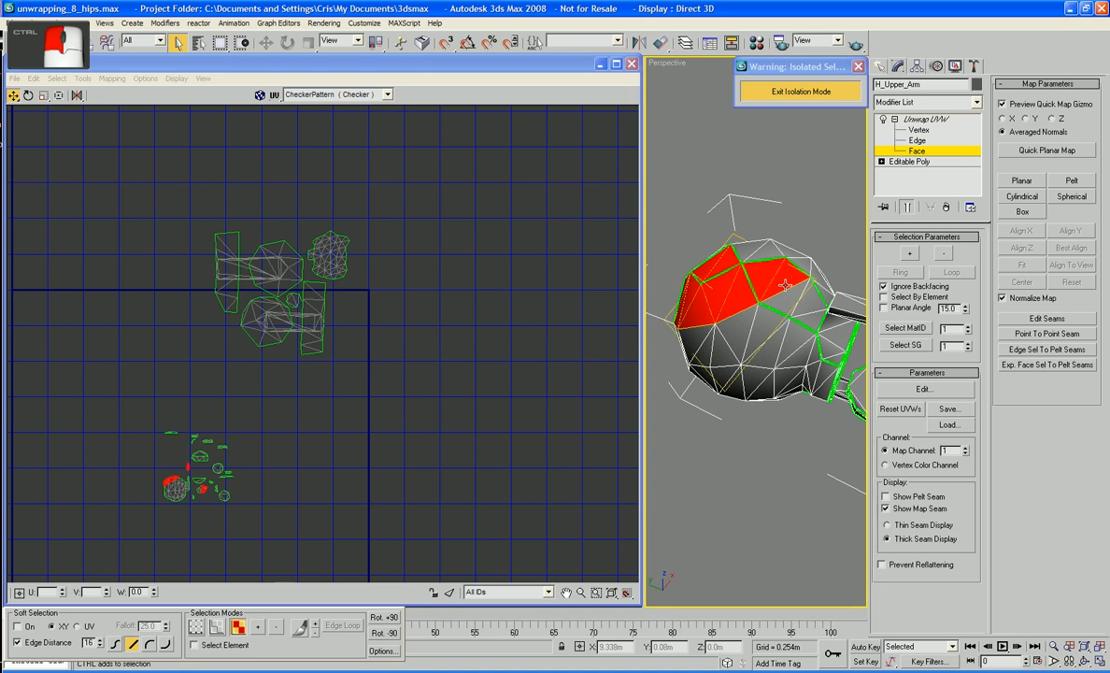
Step: Extend the selection along the seam to the arm joint and down the column of ball faces bordering the joint
ctrl+click(792, 297)
ctrl+click(806, 307)
ctrl+click(817, 305)
ctrl+click(824, 296)
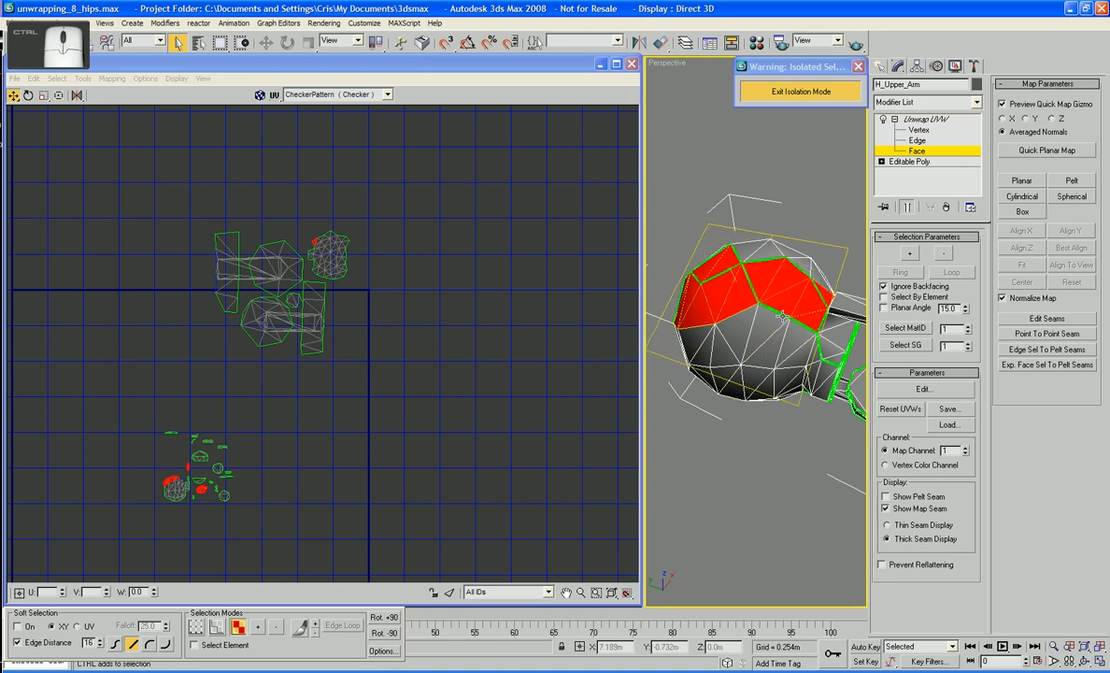
ctrl+click(786, 346)
ctrl+click(796, 359)
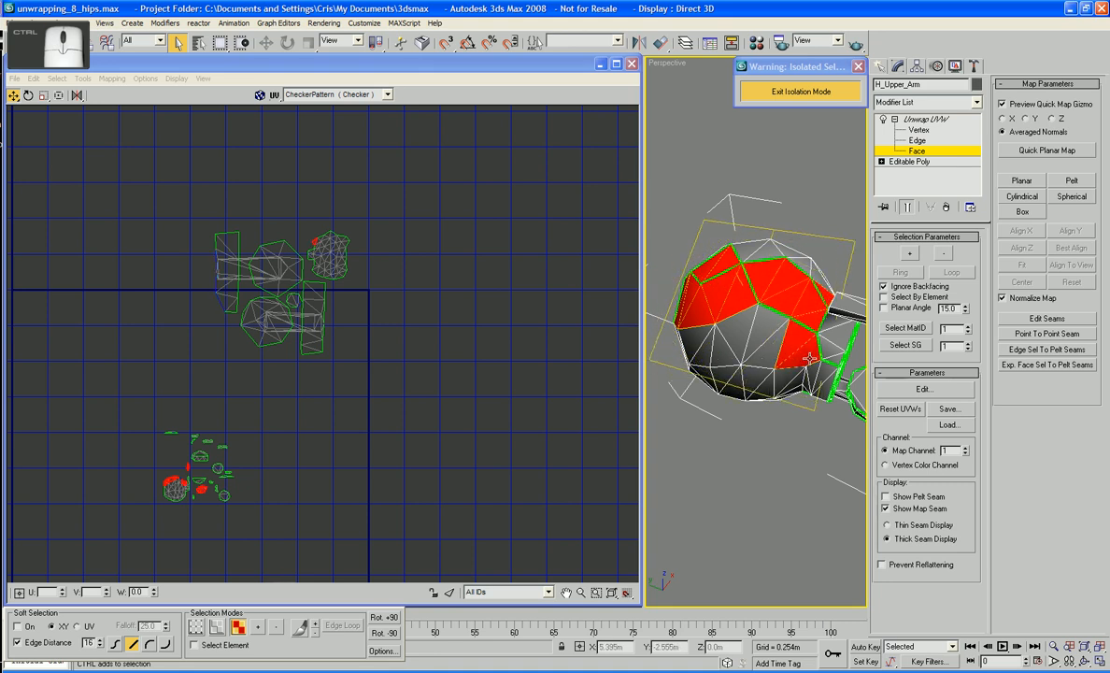
mouse_move(809, 359)
alt+middle_down()
mouse_move(797, 368)
mouse_move(802, 341)
alt+middle_up()
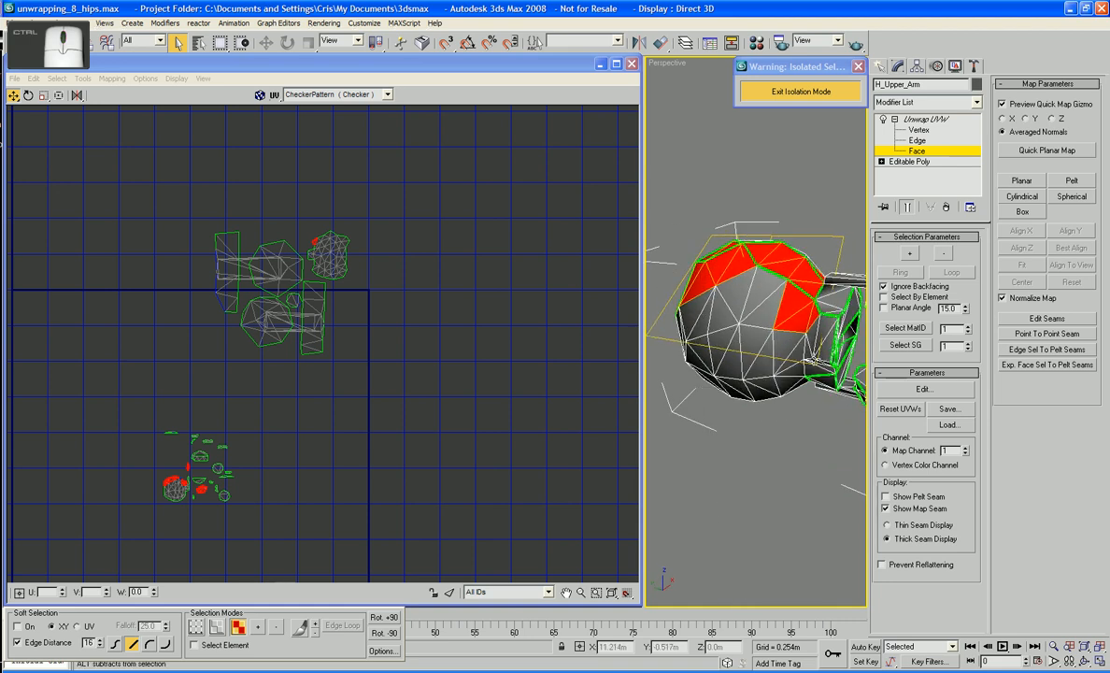
ctrl+click(813, 339)
ctrl+click(807, 349)
ctrl+click(787, 338)
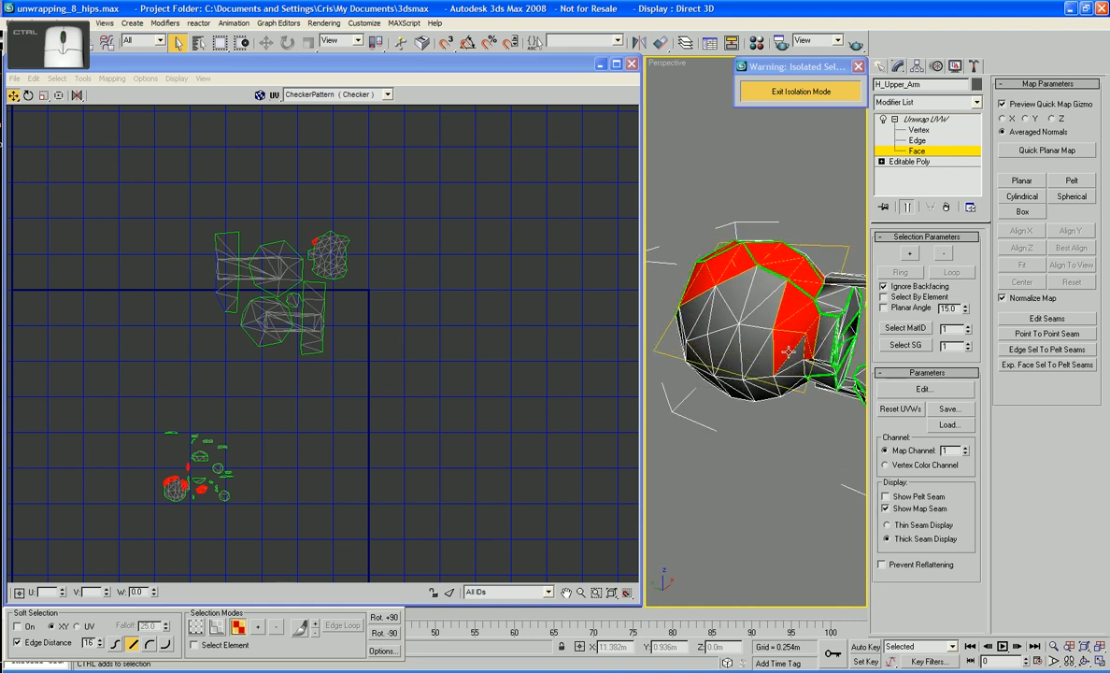
ctrl+click(788, 350)
ctrl+click(793, 356)
ctrl+click(790, 343)
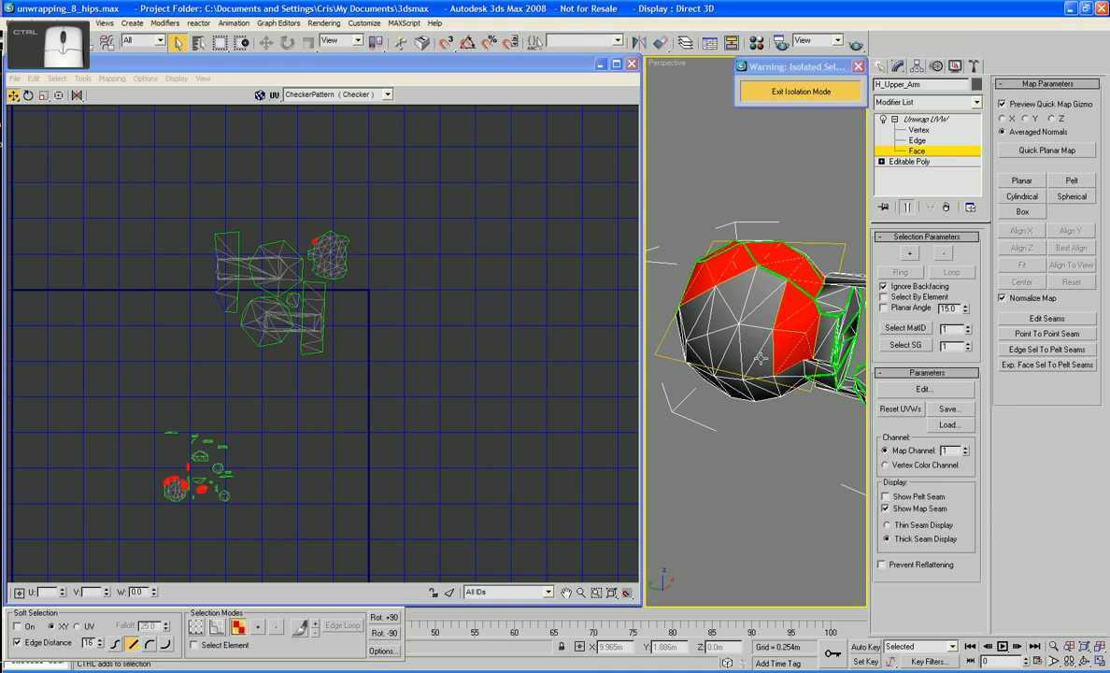
Step: Add the faces in the middle of the ball's side, between the joint-side column and the cap, to the selection
ctrl+click(753, 351)
ctrl+click(767, 318)
ctrl+click(761, 296)
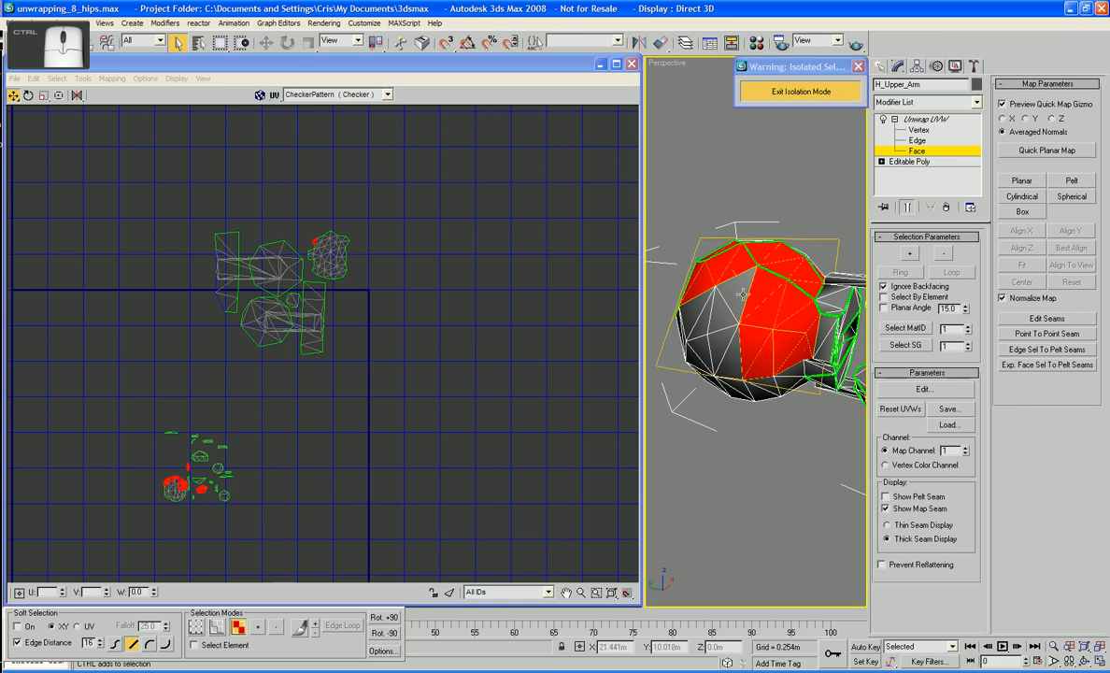
ctrl+click(744, 295)
ctrl+click(728, 319)
ctrl+click(726, 344)
ctrl+click(732, 354)
Step: Add the remaining faces on the ball's underside, up to the opposite seam, to the selection
mouse_move(731, 354)
alt+middle_down()
mouse_move(788, 348)
mouse_move(740, 333)
mouse_move(715, 345)
alt+middle_up()
ctrl+click(765, 342)
ctrl+click(714, 345)
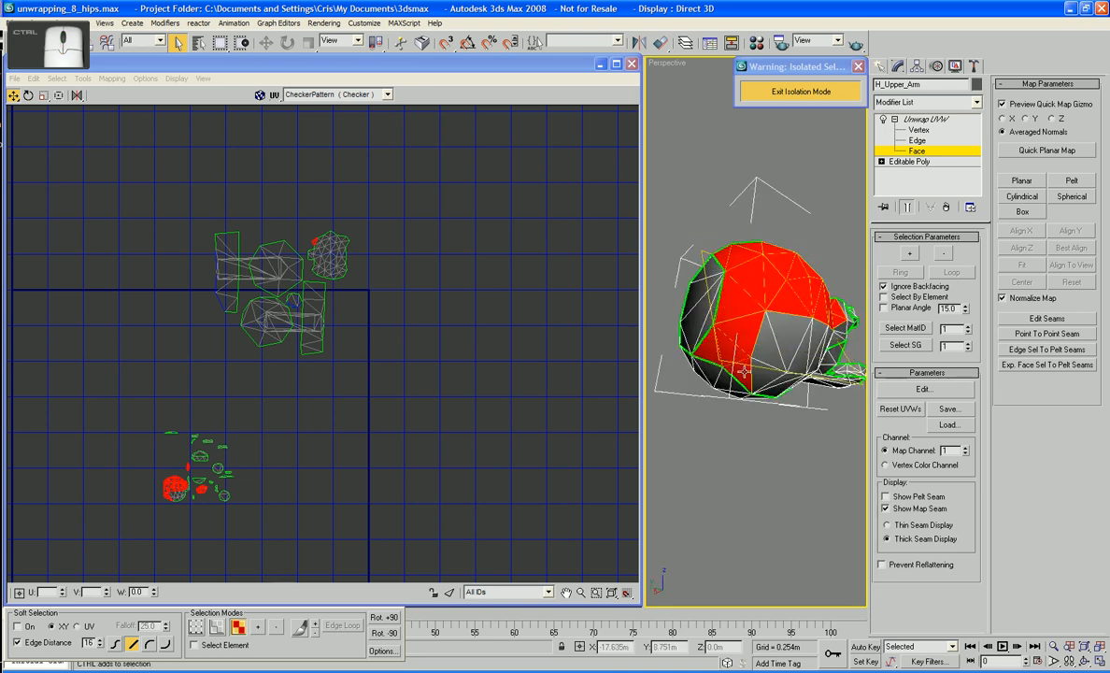
ctrl+click(756, 353)
ctrl+click(791, 327)
alt+middle_drag(791, 327, 797, 334)
ctrl+click(791, 324)
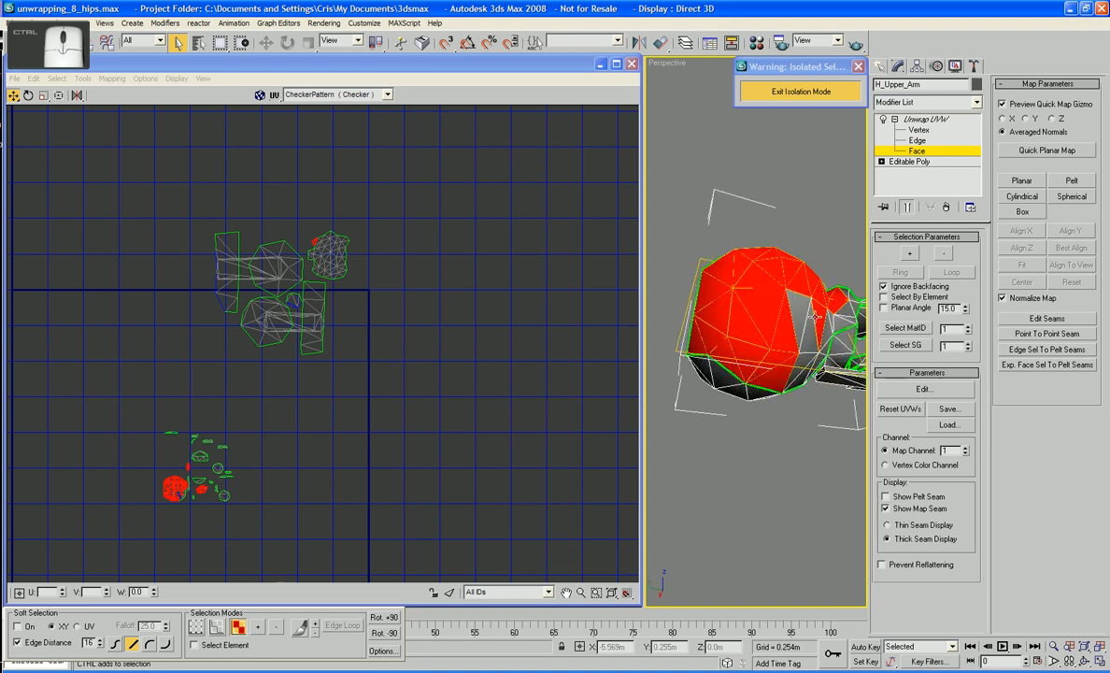
ctrl+click(806, 319)
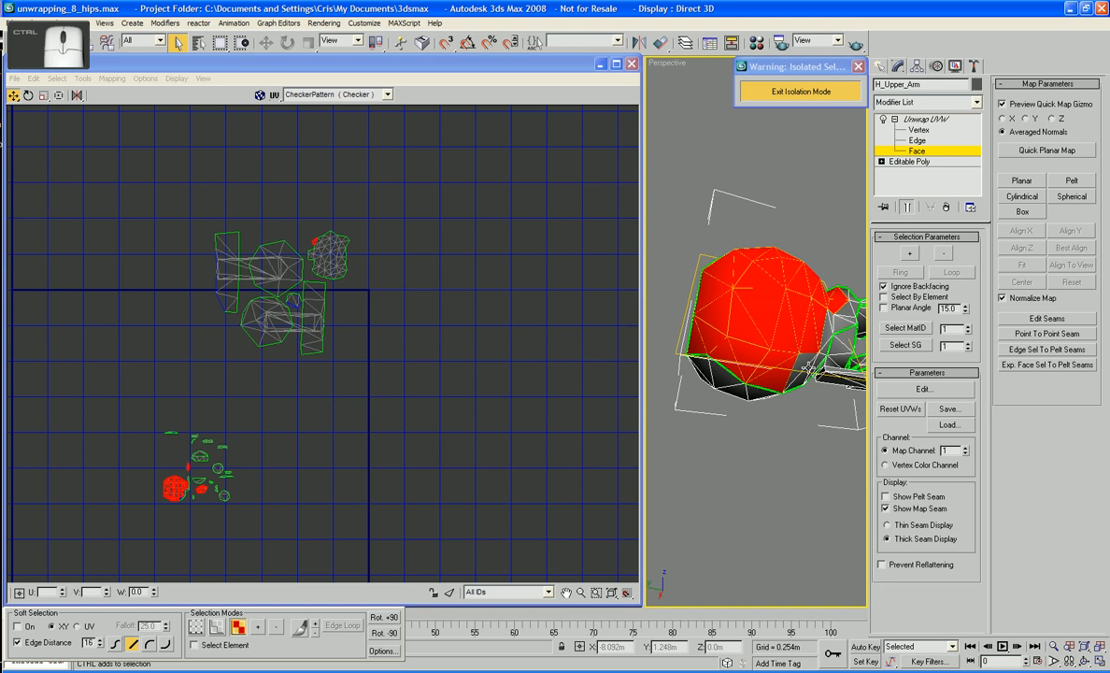
Step: Add the last unselected ball faces beside the arm joint to complete the second ball-half selection
alt+middle_drag(810, 367, 760, 332)
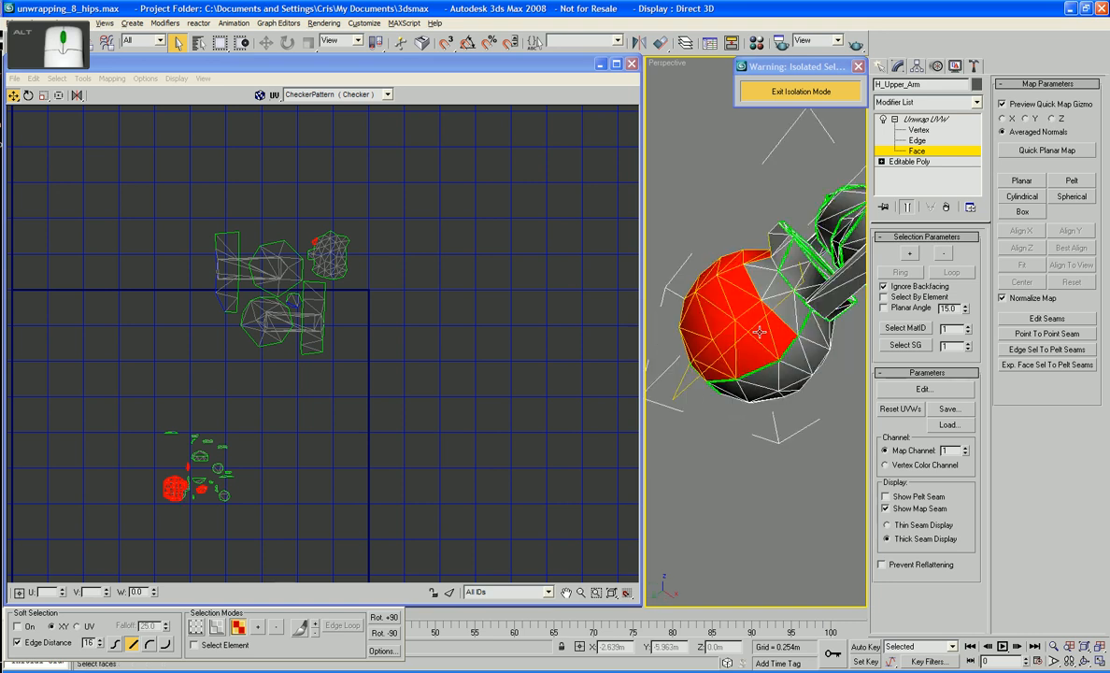
ctrl+click(791, 315)
ctrl+click(782, 292)
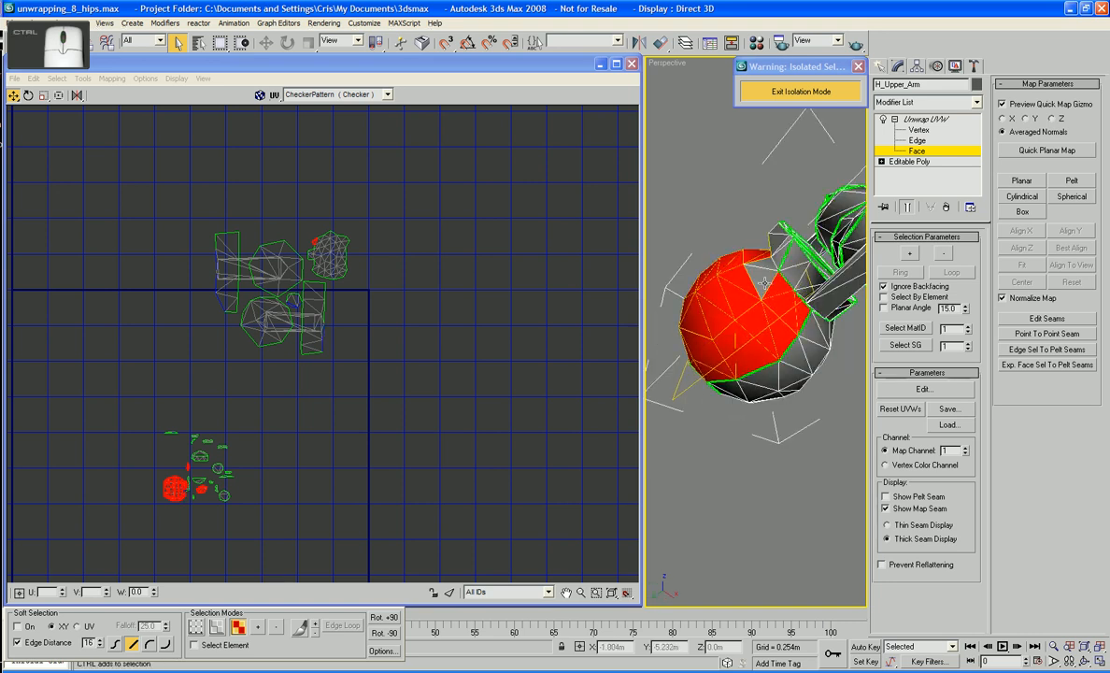
ctrl+click(764, 283)
alt+middle_drag(765, 283, 784, 418)
ctrl+click(765, 291)
ctrl+click(770, 283)
ctrl+click(766, 299)
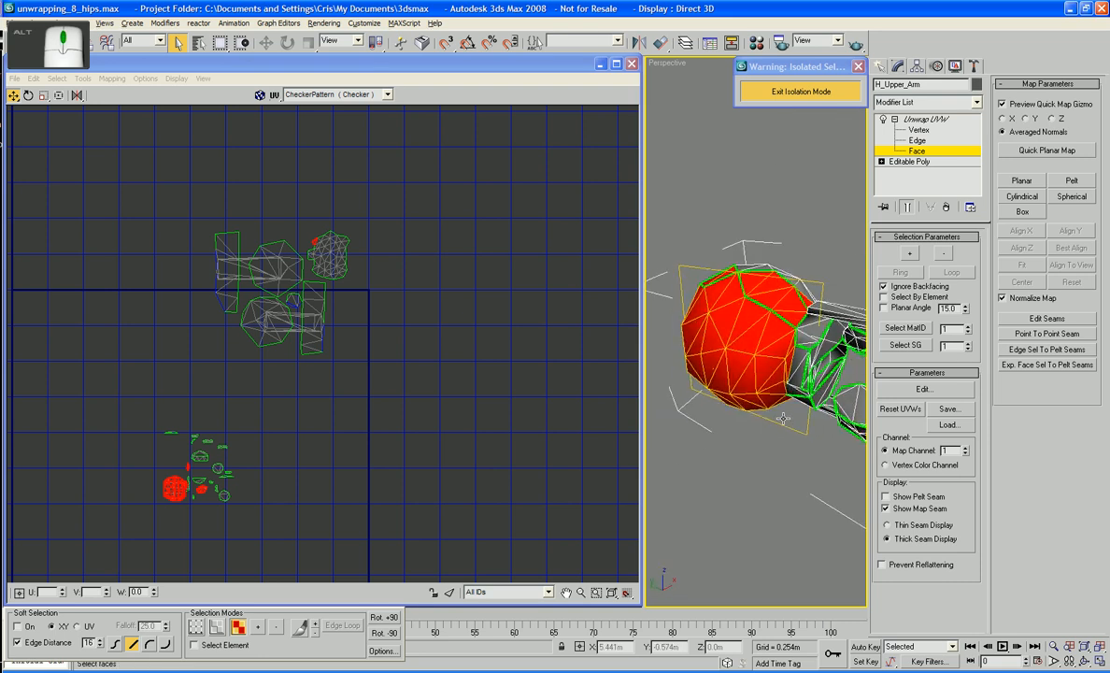
Step: Apply a quick planar map with averaged normals to the selected ball-half faces
scroll(783, 333, up, 3)
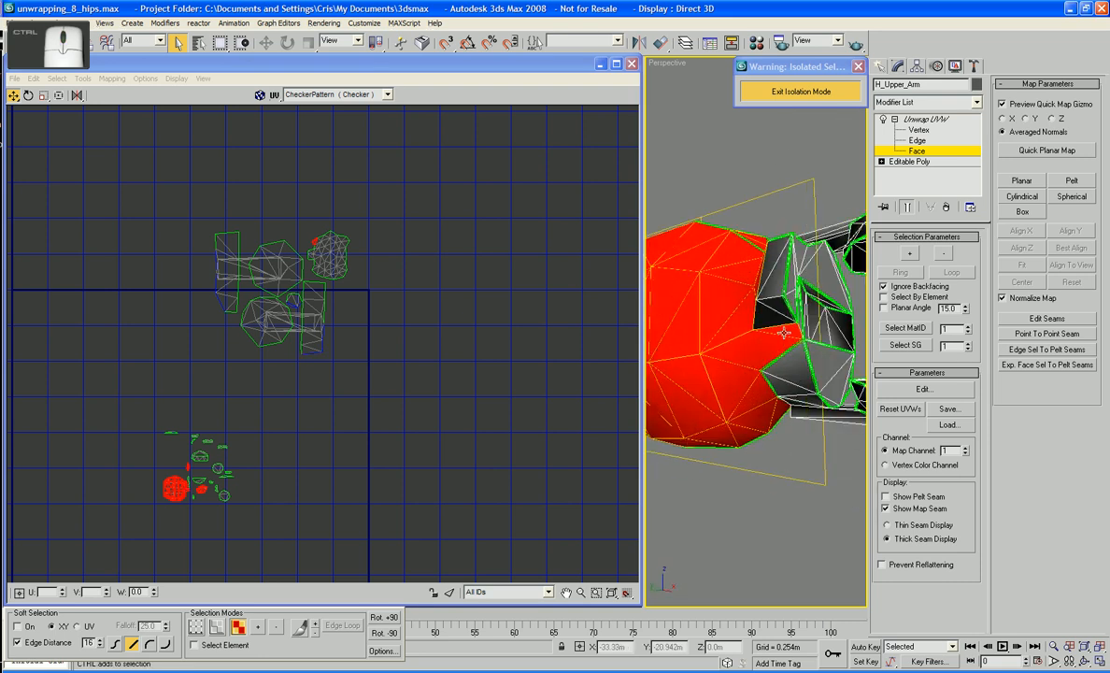
alt+middle_drag(784, 333, 730, 264)
click(1057, 153)
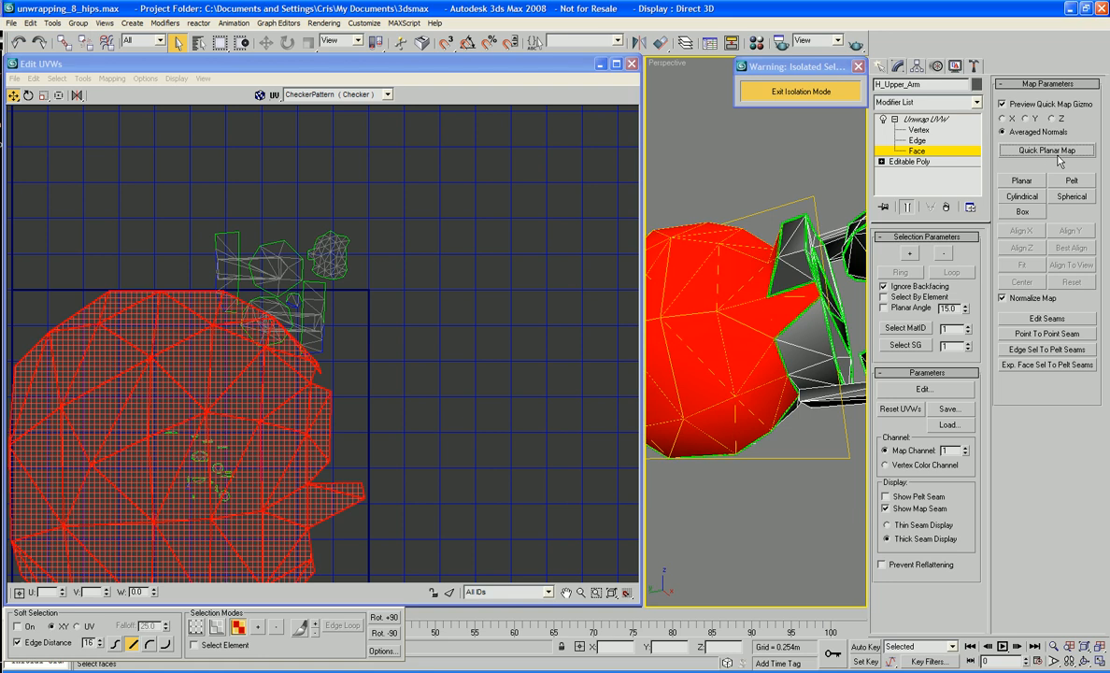
Step: Scale the new ball-half shell down and place it in the empty area at the UV square's left border
scroll(523, 309, down, 3)
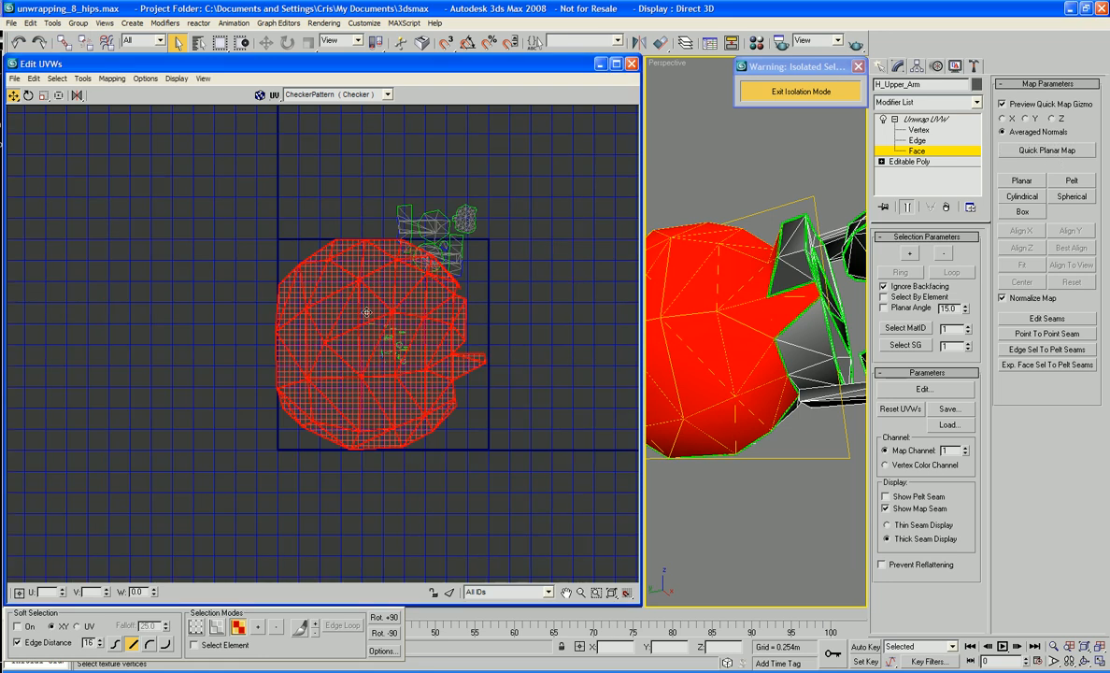
alt+middle_drag(723, 311, 733, 390)
right_click(386, 360)
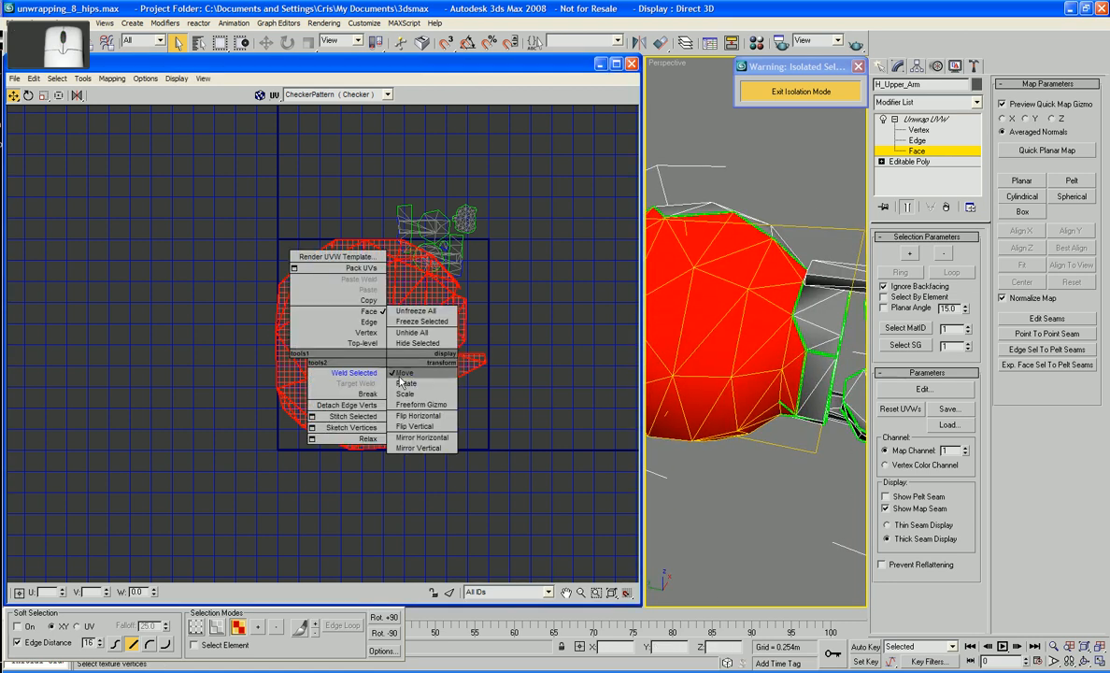
click(404, 396)
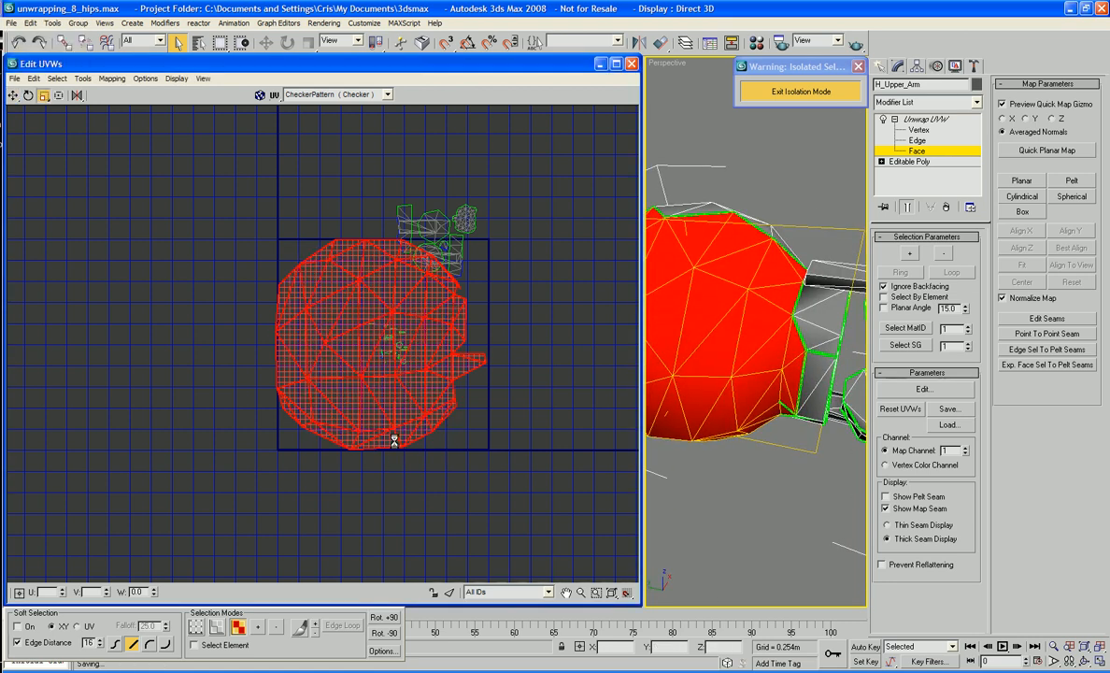
drag(395, 370, 279, 277)
right_click(376, 345)
click(393, 370)
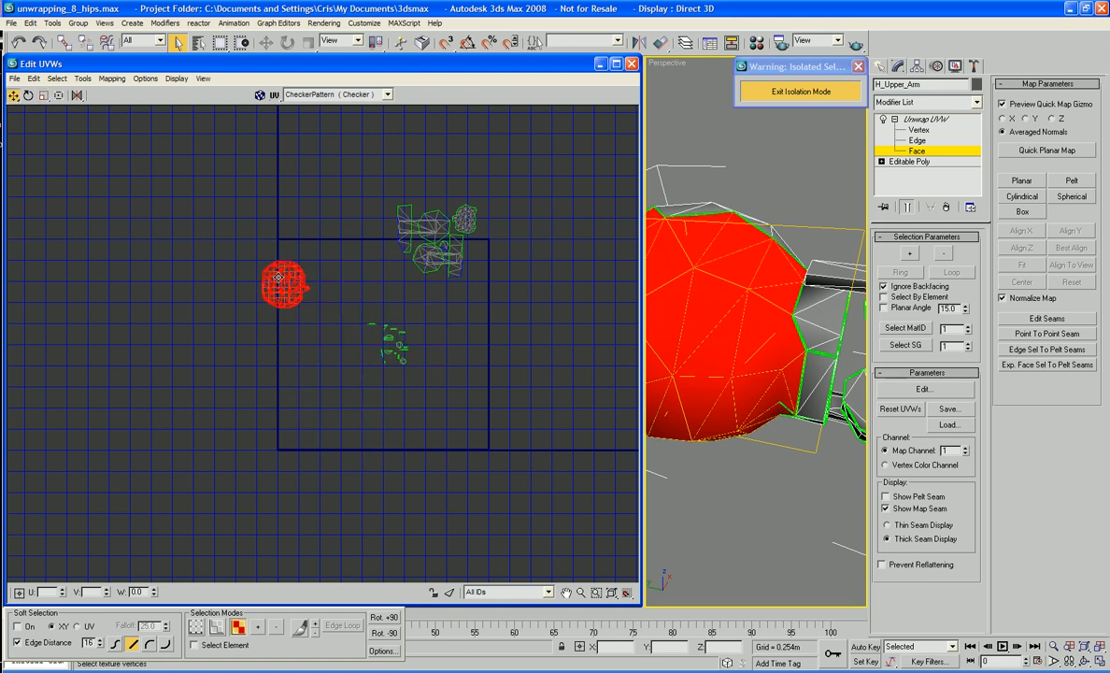
Step: Relax the second ball-half shell by edge angles with 100 iterations, amount 0.1 and stretch 0.0
click(56, 78)
mouse_move(83, 78)
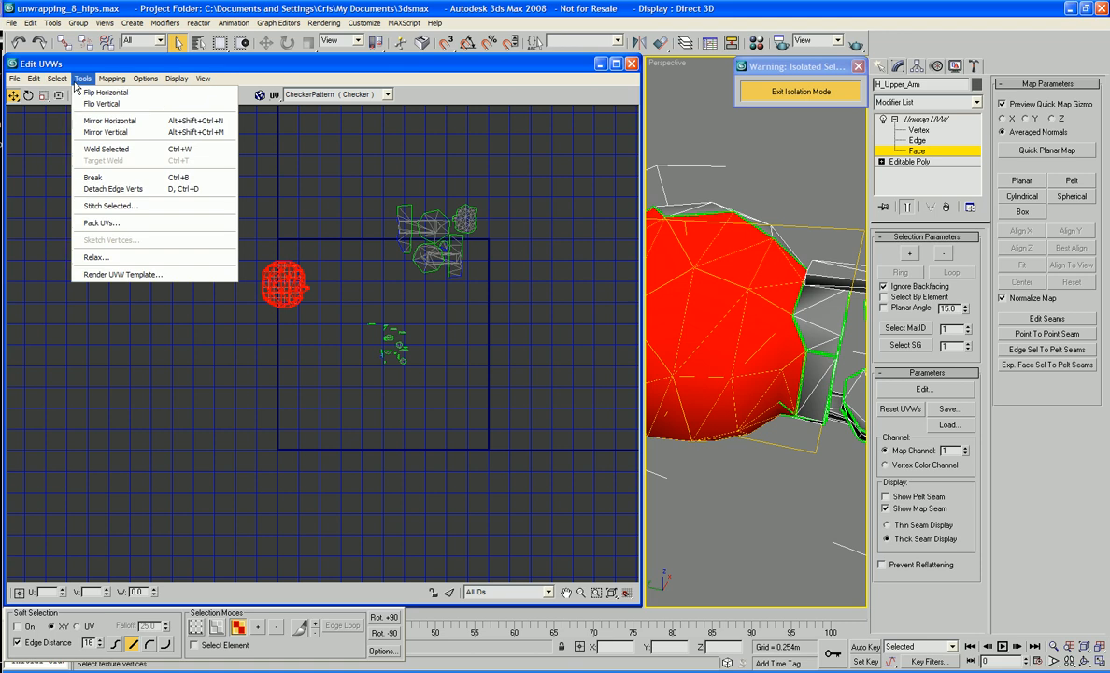
click(129, 259)
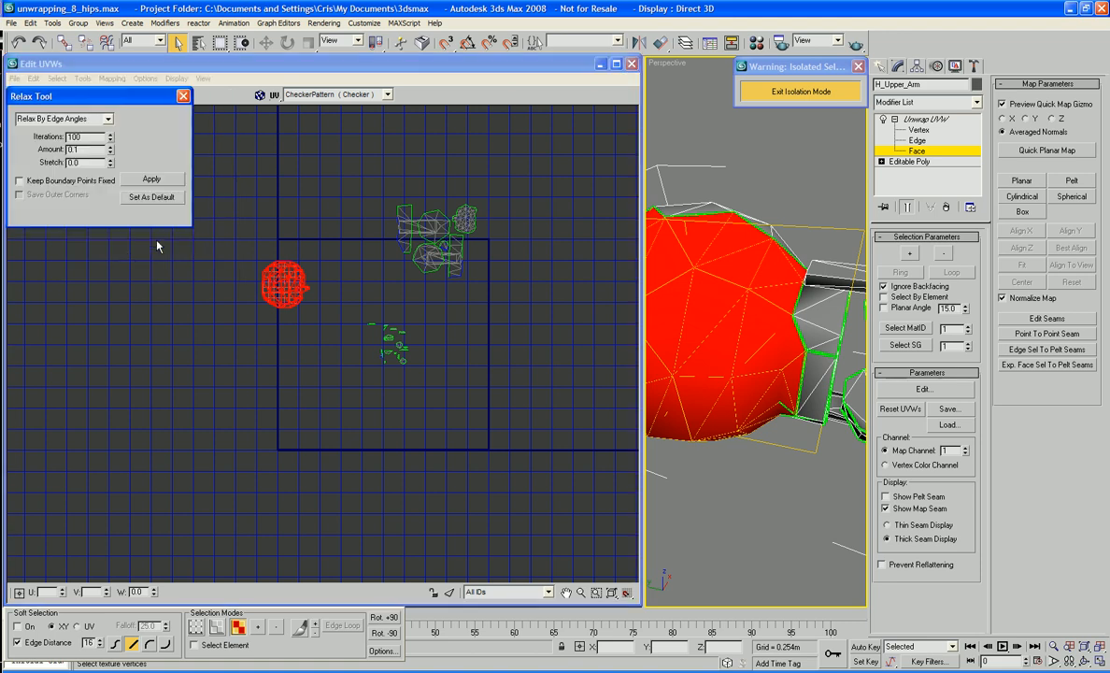
click(159, 180)
Step: Scale the relaxed second ball-half shell down to about the size of the first ball-half shell
right_click(282, 295)
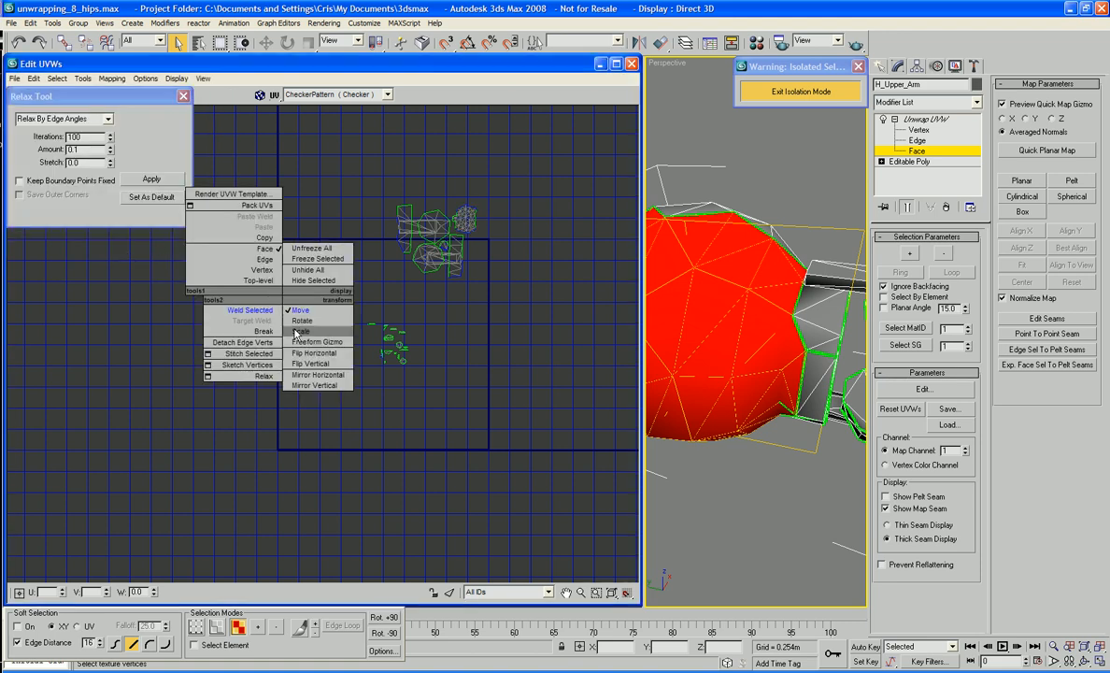
click(293, 330)
drag(293, 304, 287, 332)
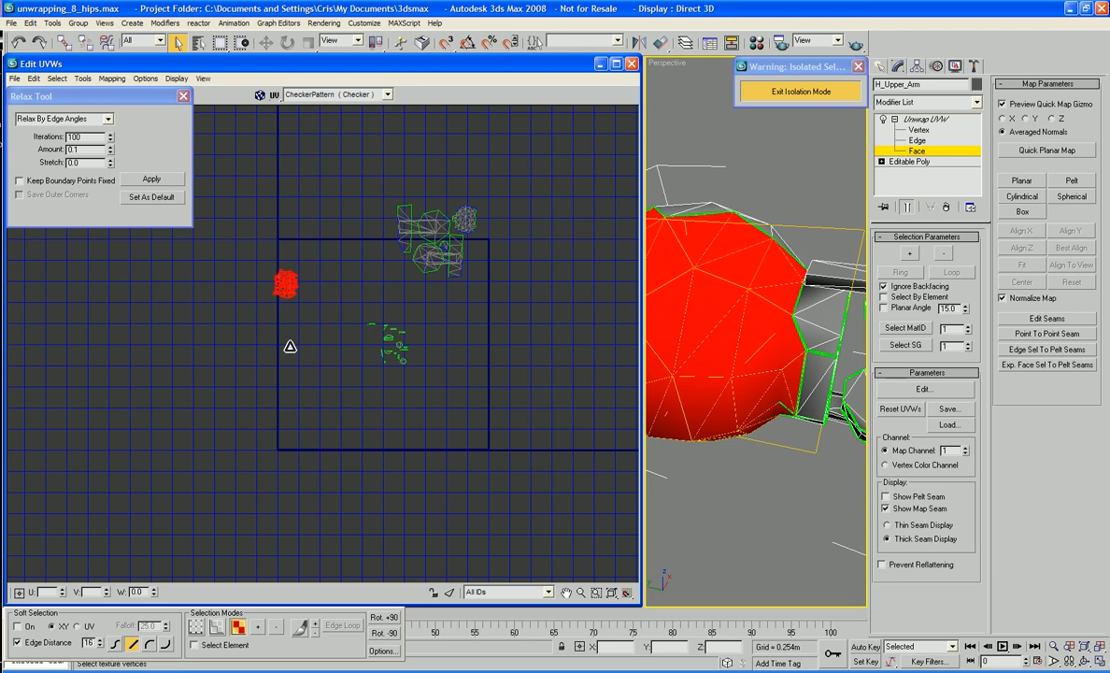
Step: Move the selected sphere-face cluster next to the other unwrapped clusters, beside the tall strip and below the other sphere cluster
middle_drag(497, 249, 463, 265)
scroll(462, 259, up, 3)
middle_drag(263, 229, 464, 265)
right_click(202, 388)
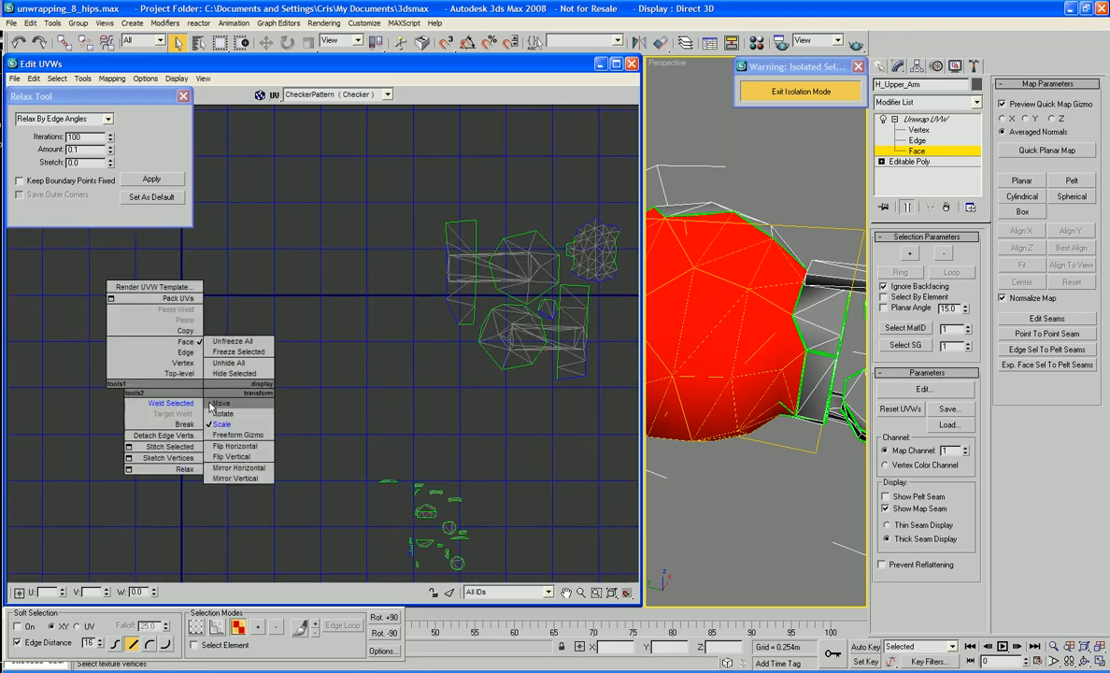
click(212, 405)
drag(205, 391, 597, 388)
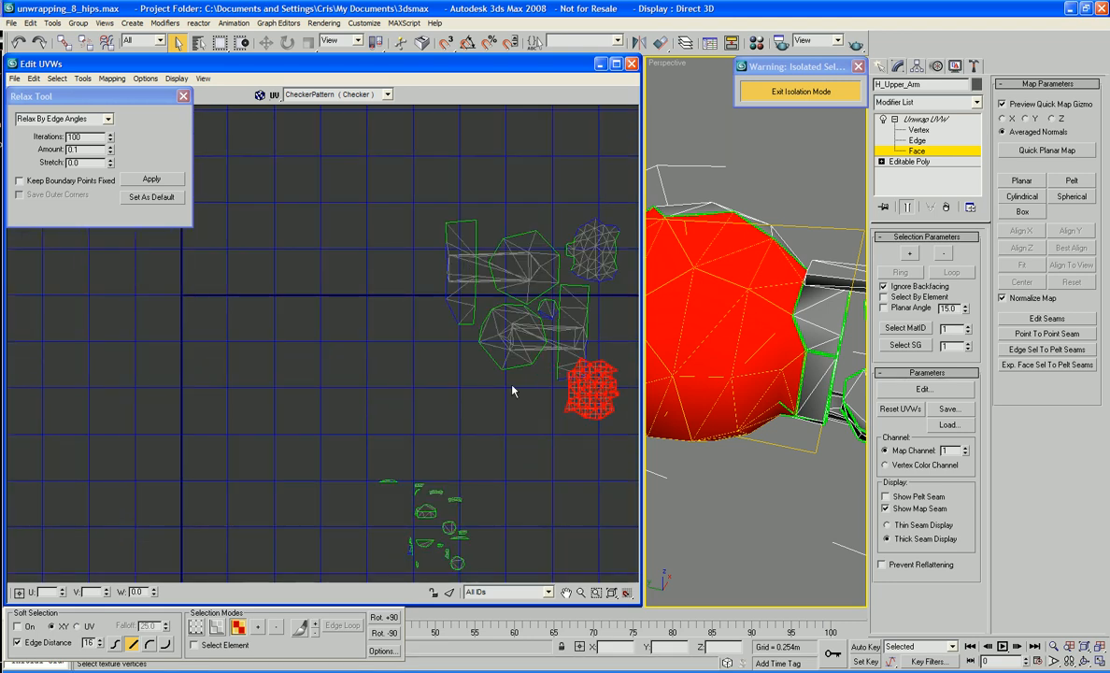
middle_drag(513, 390, 305, 391)
drag(379, 395, 411, 317)
Step: Scale the sphere-face cluster down slightly, nudge it into place beside the strip, and deselect it
right_click(404, 312)
click(421, 349)
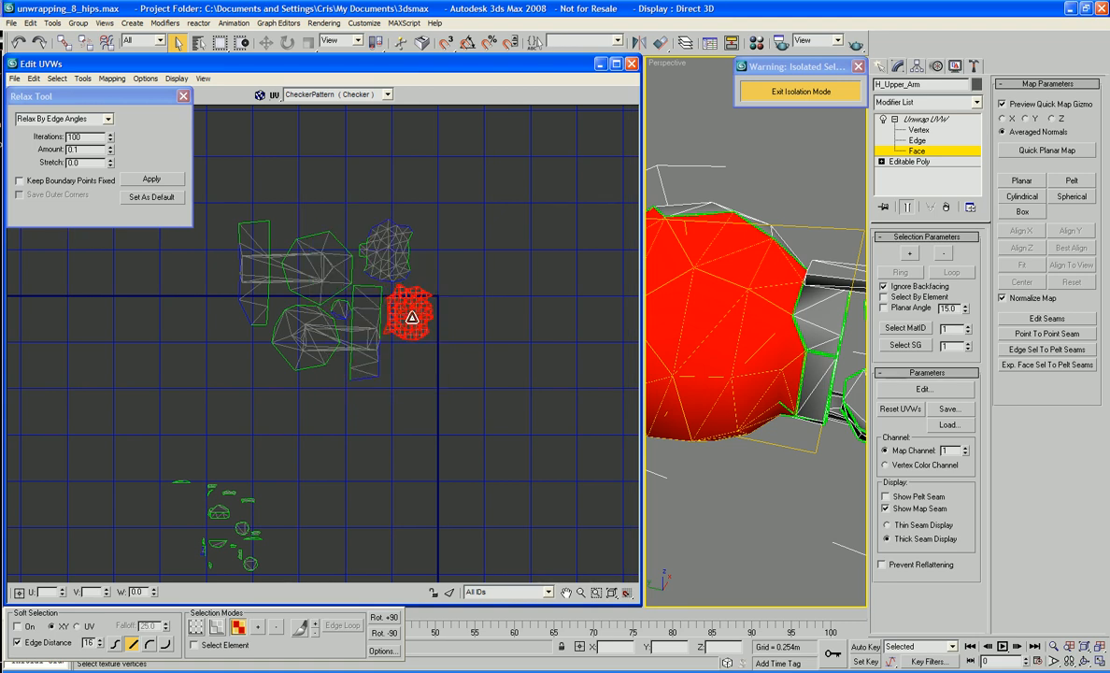
right_click(408, 314)
click(427, 330)
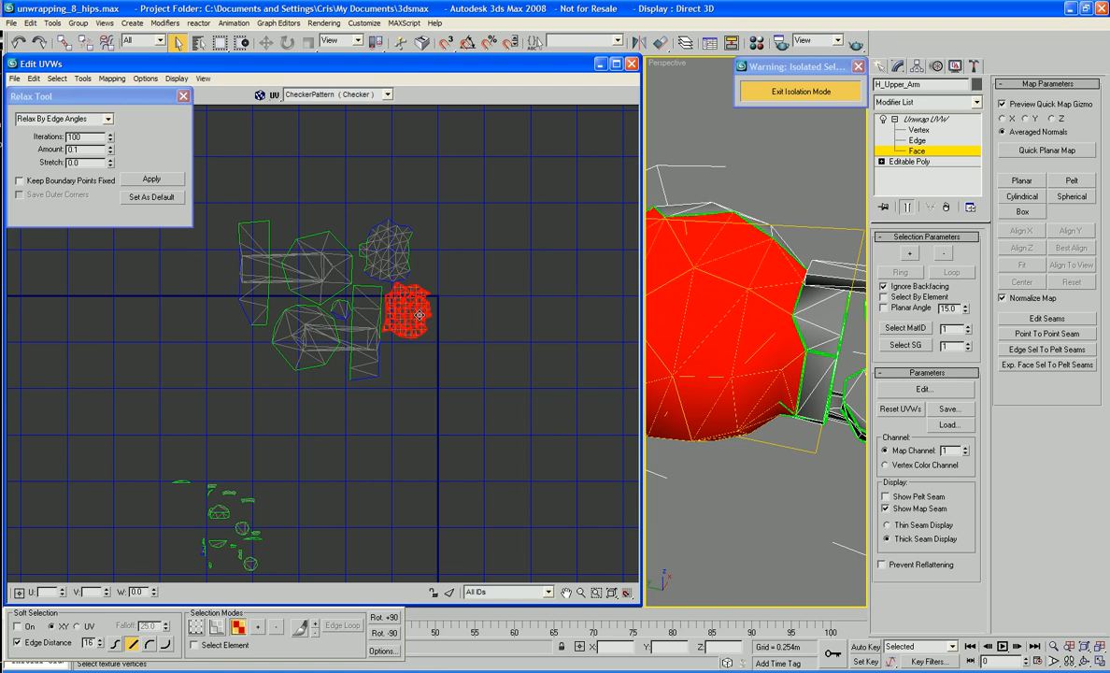
click(432, 295)
middle_drag(453, 397, 450, 372)
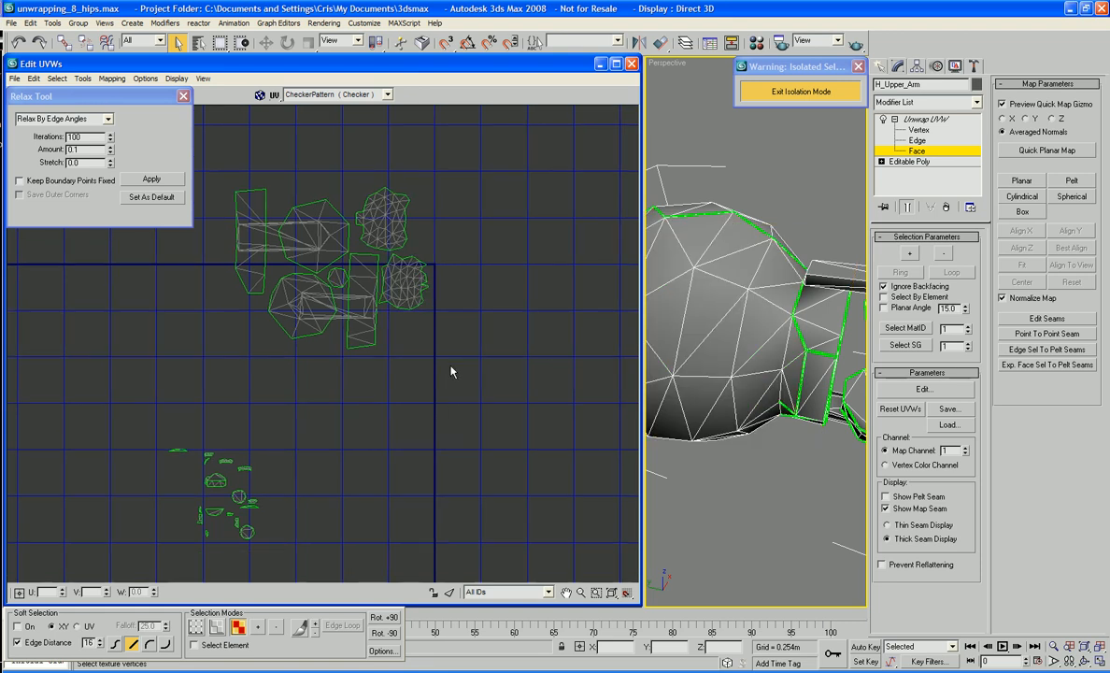
Step: Locate the round cap faces on the model and move the first small circular cluster into the gap between the unwrapped clusters
scroll(779, 374, down, 6)
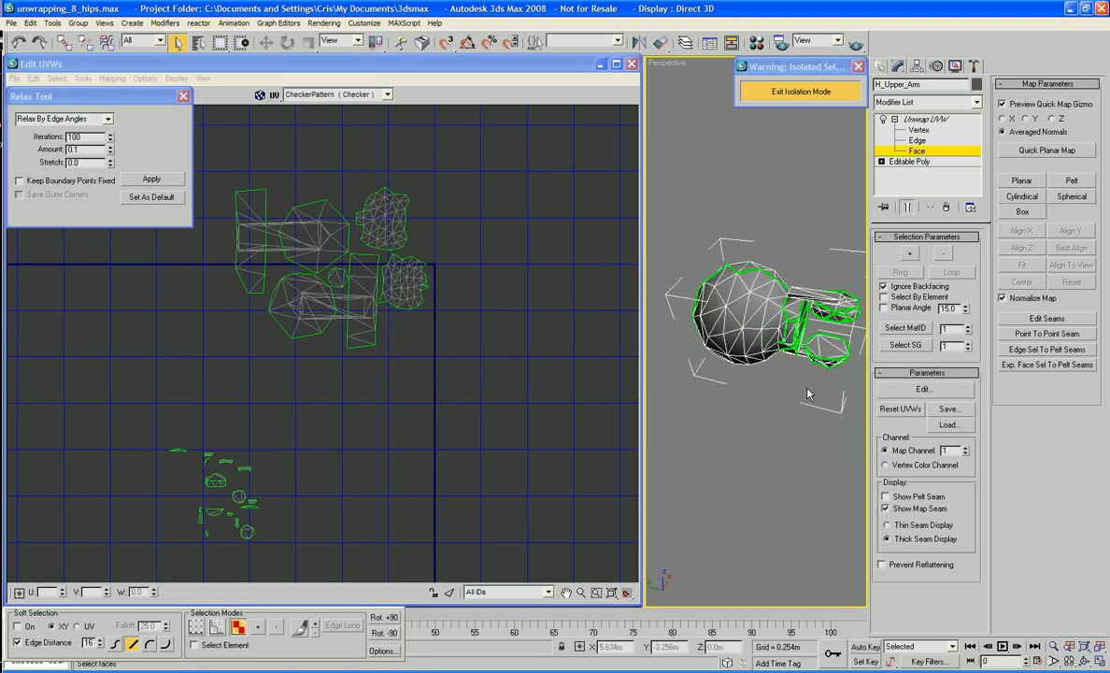
alt+middle_drag(778, 374, 734, 340)
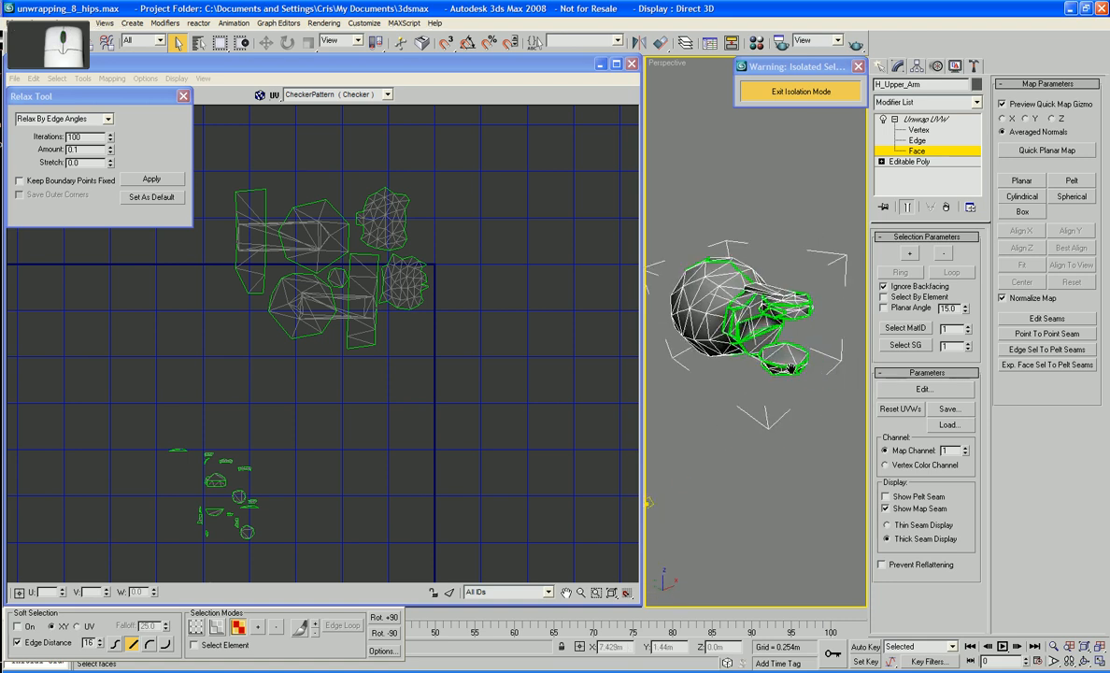
click(783, 355)
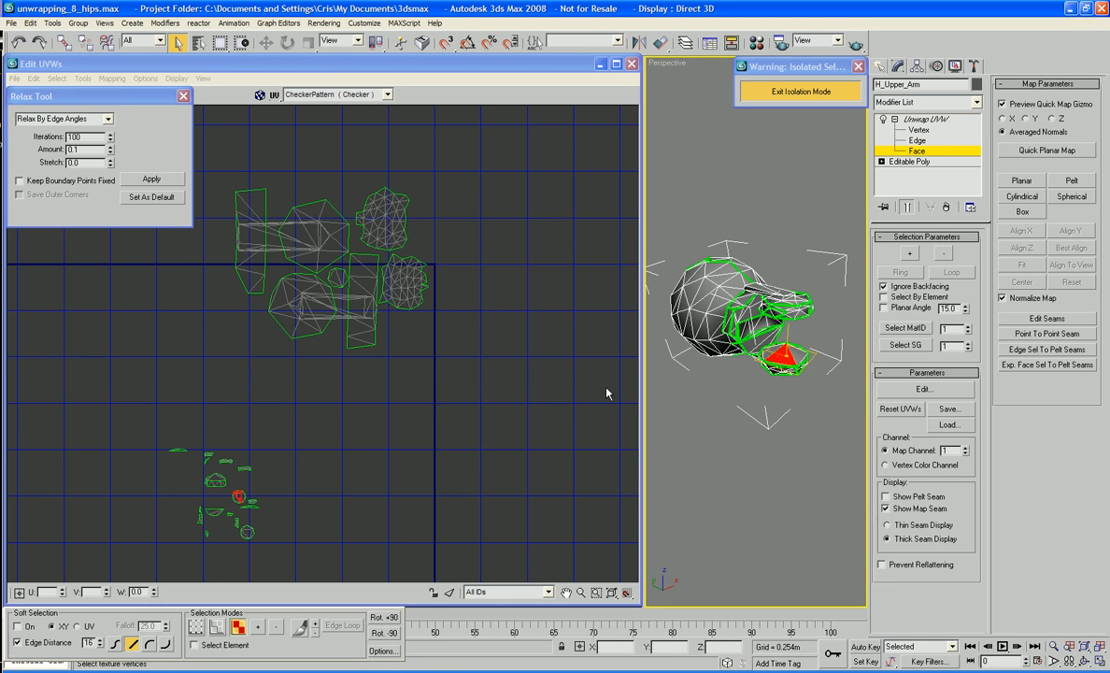
click(431, 464)
middle_drag(319, 451, 341, 431)
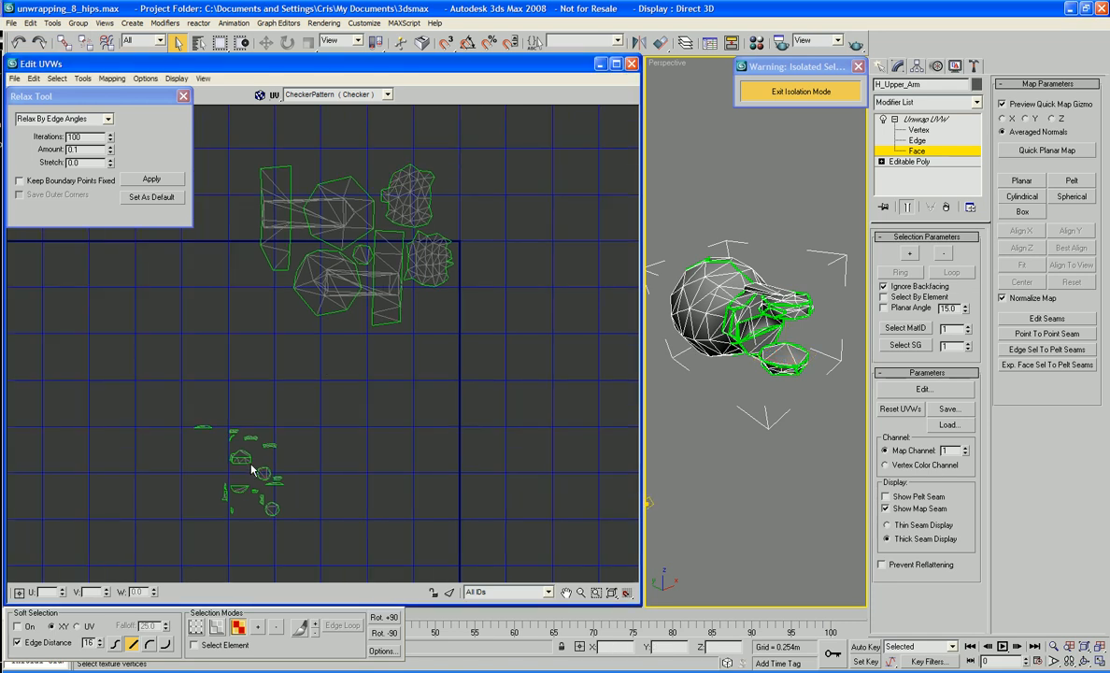
drag(256, 462, 311, 244)
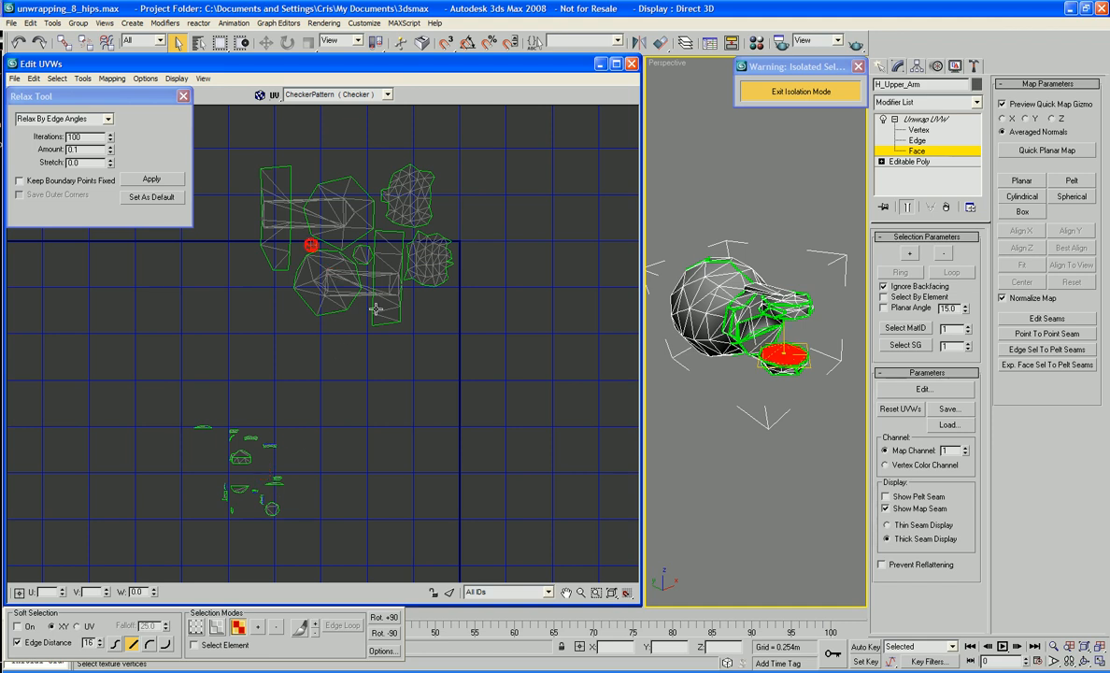
Step: Move the second small circular cluster into the same gap, next to the first circle, and deselect it
middle_drag(296, 497, 309, 497)
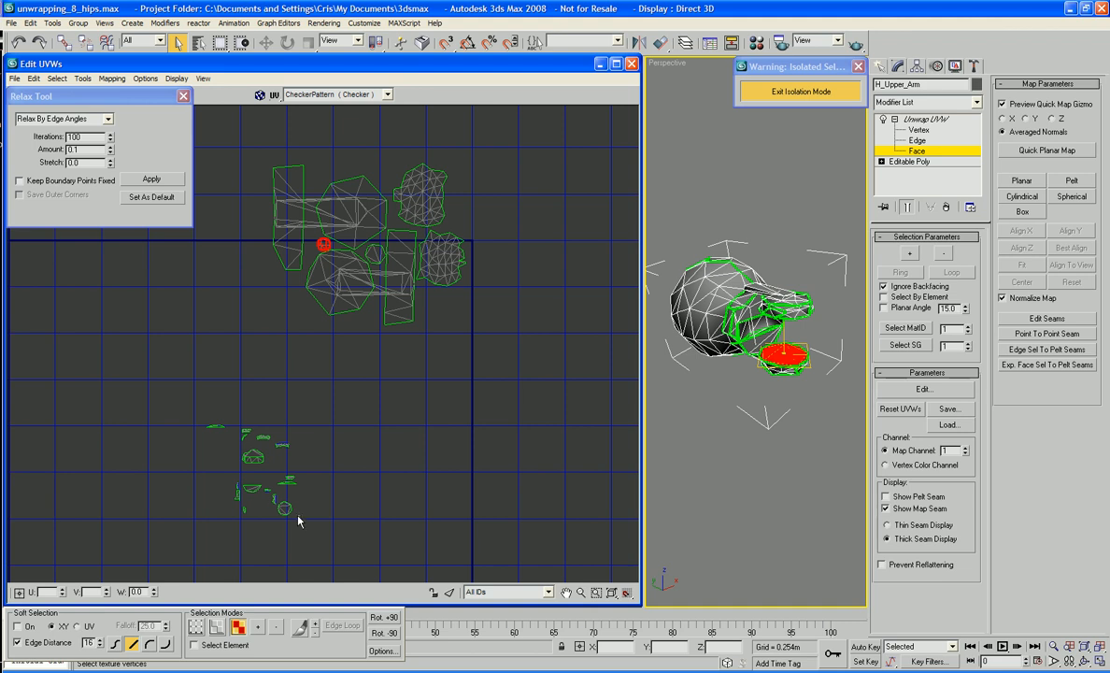
key(ctrl+z)
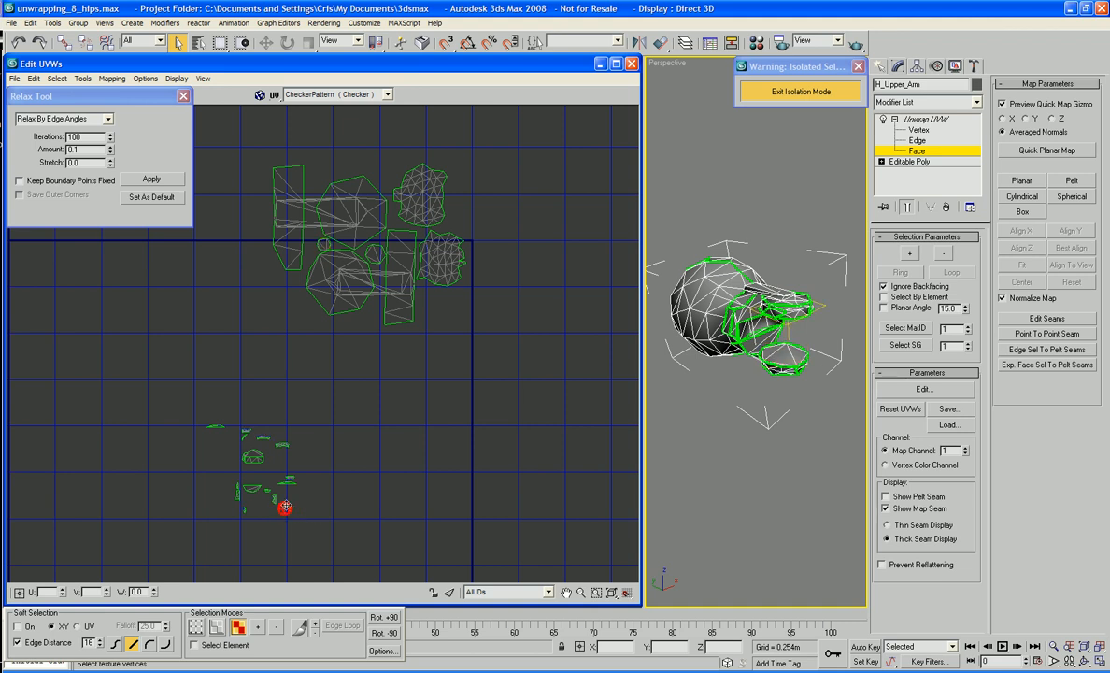
drag(285, 508, 316, 250)
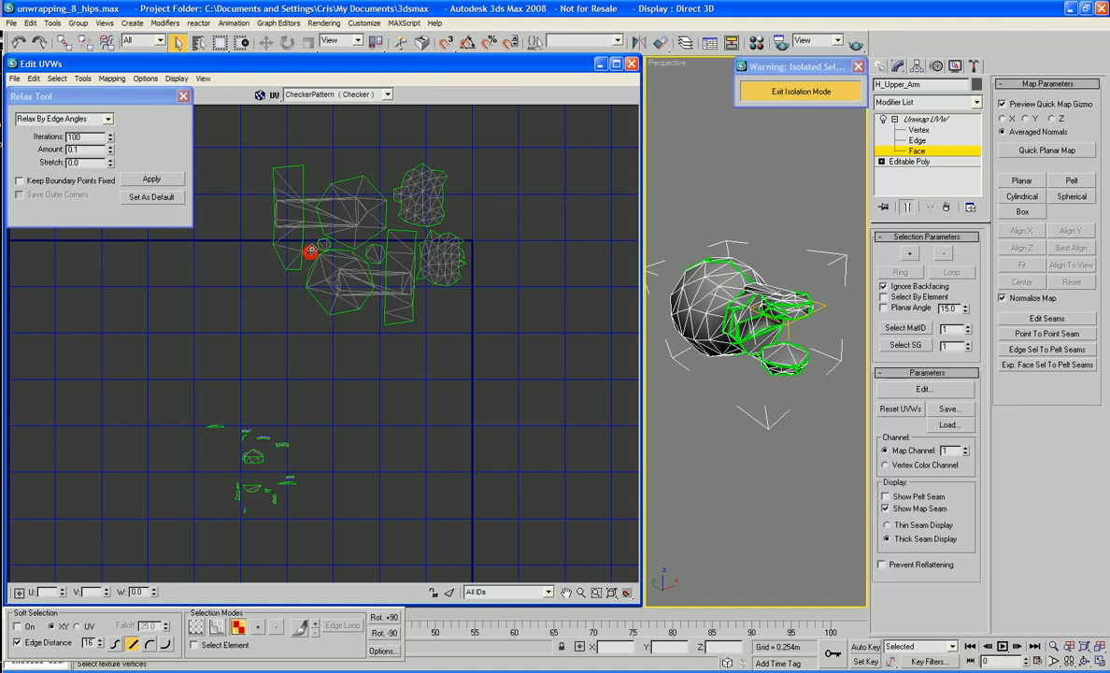
click(525, 409)
Step: Select the faces along one side of the lower disc's rim on the arm model
scroll(430, 463, up, 1)
scroll(468, 363, up, 1)
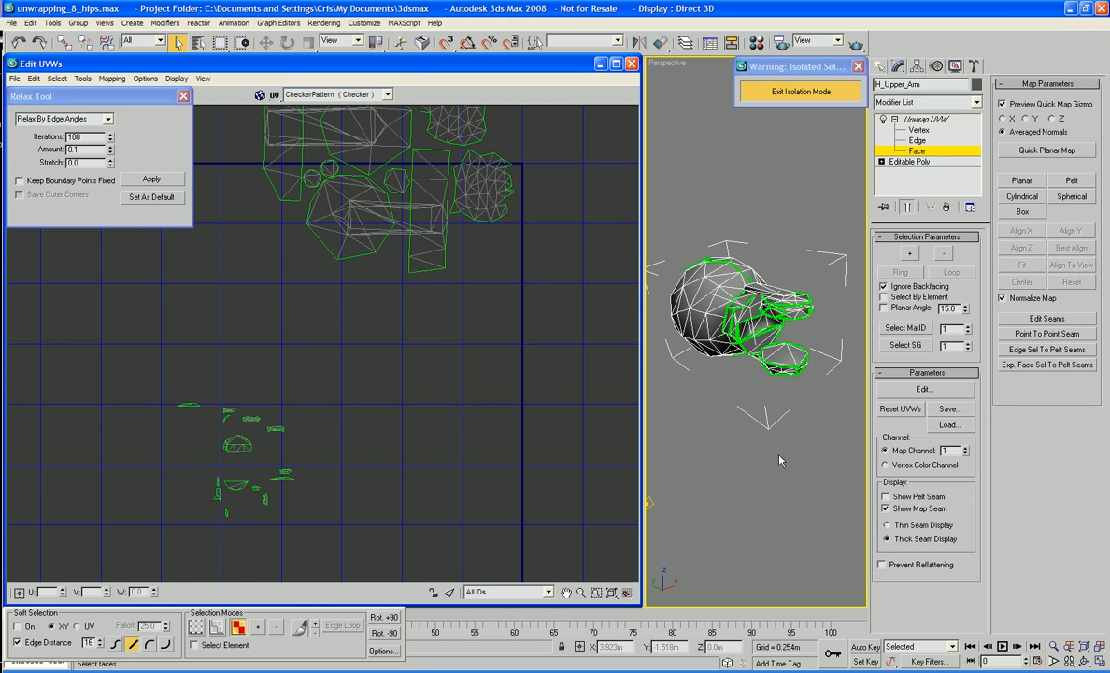
alt+middle_drag(723, 421, 691, 366)
scroll(785, 383, up, 5)
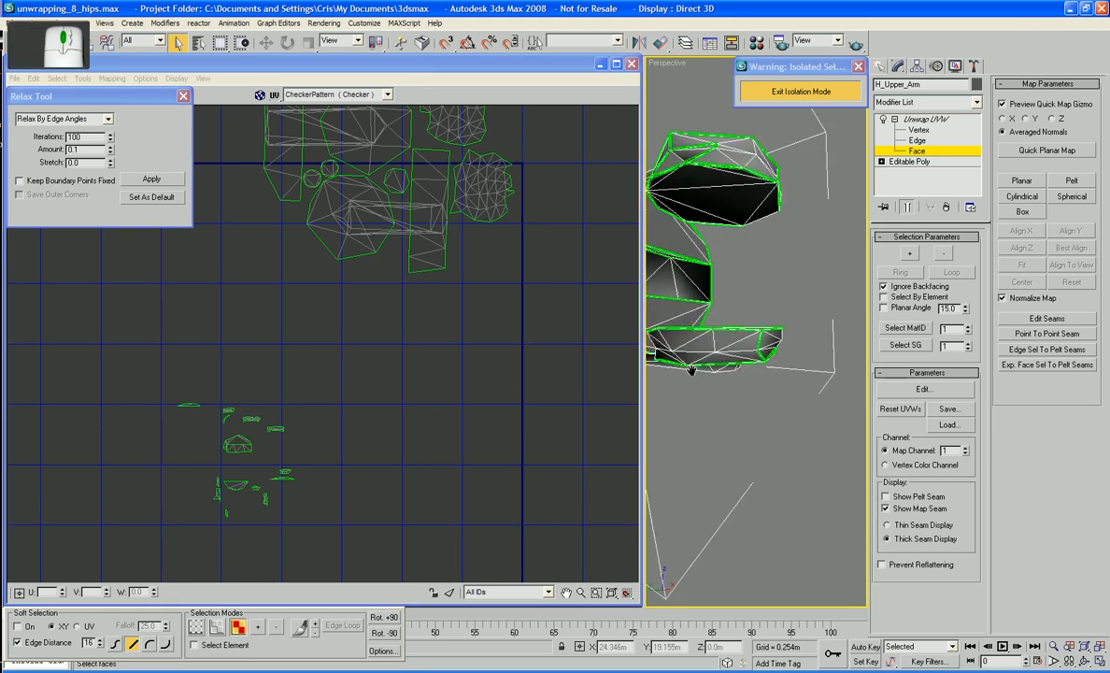
ctrl+click(738, 342)
ctrl+click(737, 347)
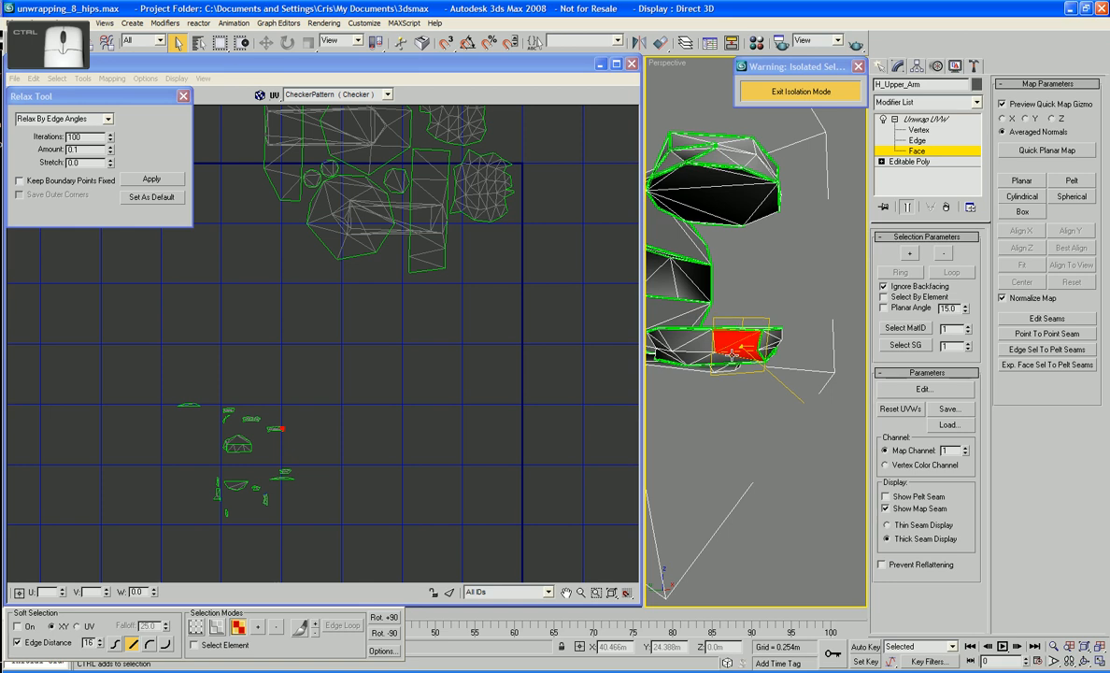
ctrl+click(732, 363)
alt+middle_drag(733, 363, 794, 353)
ctrl+click(774, 339)
ctrl+click(765, 357)
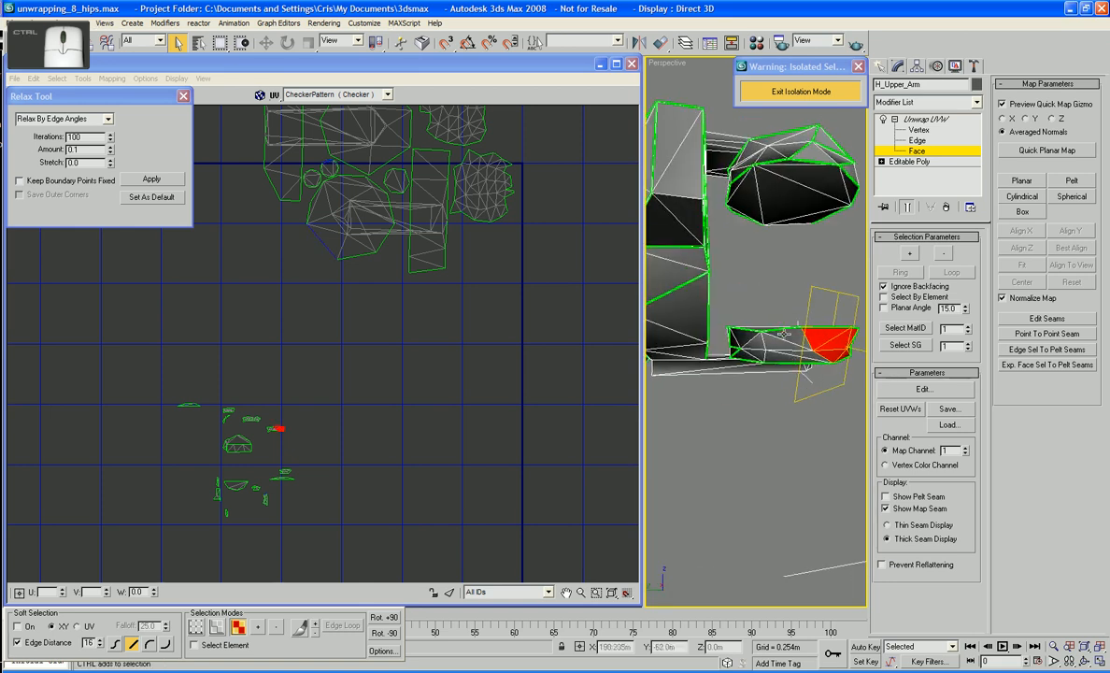
ctrl+click(793, 346)
ctrl+click(799, 357)
ctrl+click(737, 333)
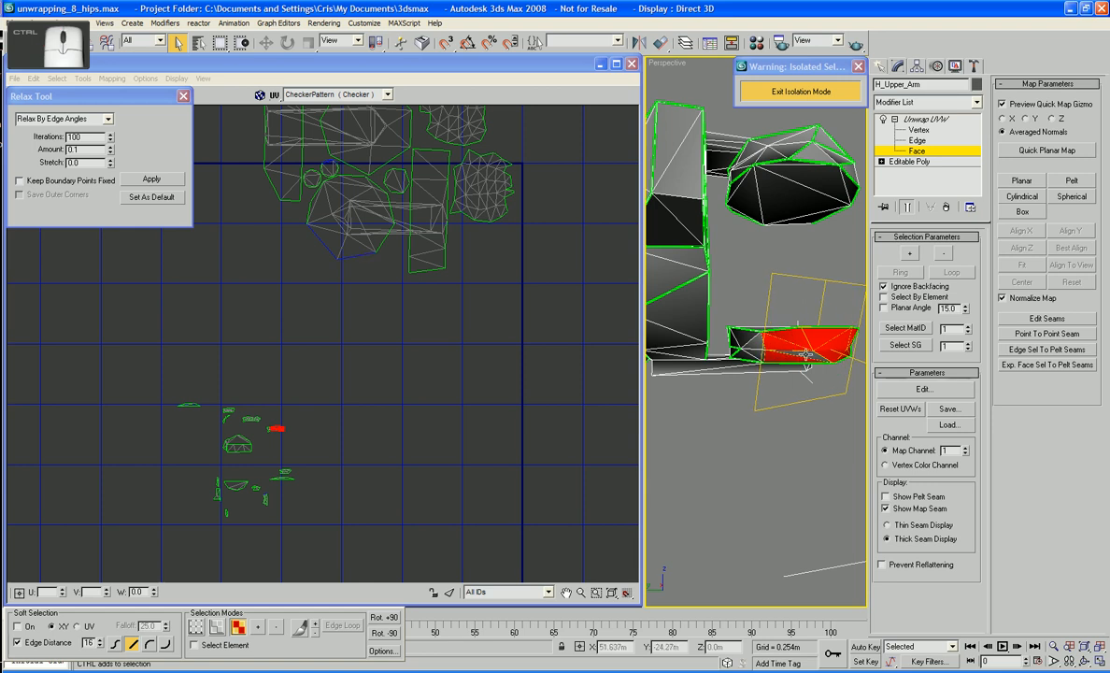
Step: Add the remaining end faces of this rim side to the selection and apply a Quick Planar Map
alt+middle_drag(748, 332, 757, 306)
ctrl+click(764, 346)
ctrl+click(792, 356)
ctrl+click(759, 314)
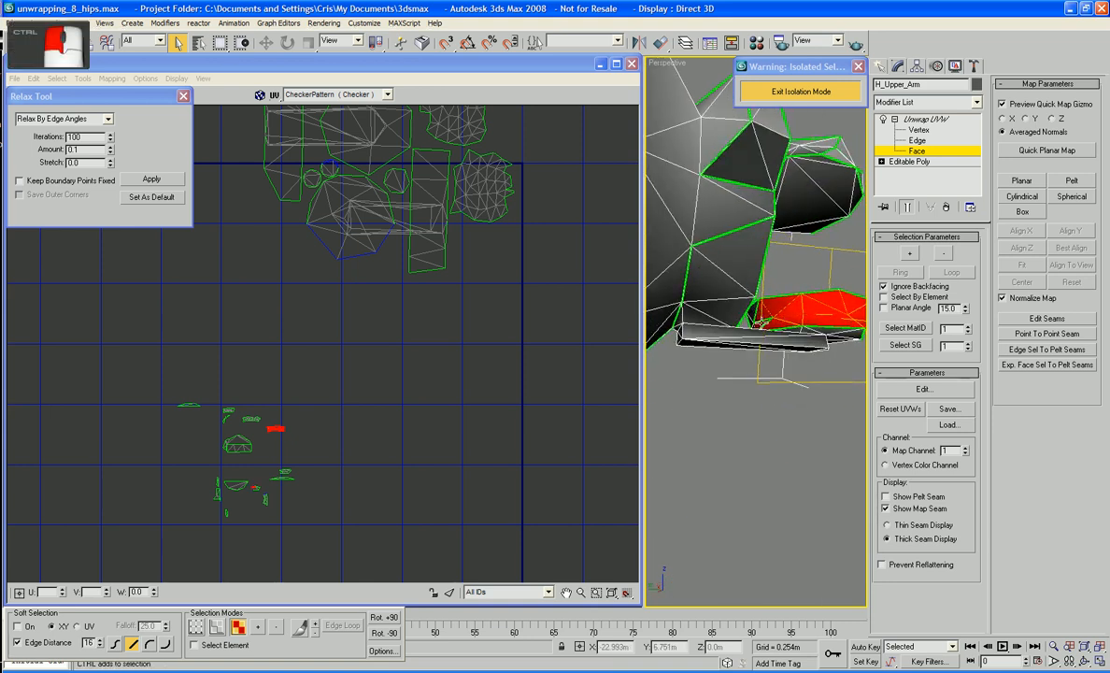
click(1036, 152)
Step: Scale down the newly mapped rim strip and move it to the empty area across the UV square's edge
scroll(388, 397, down, 3)
right_click(381, 335)
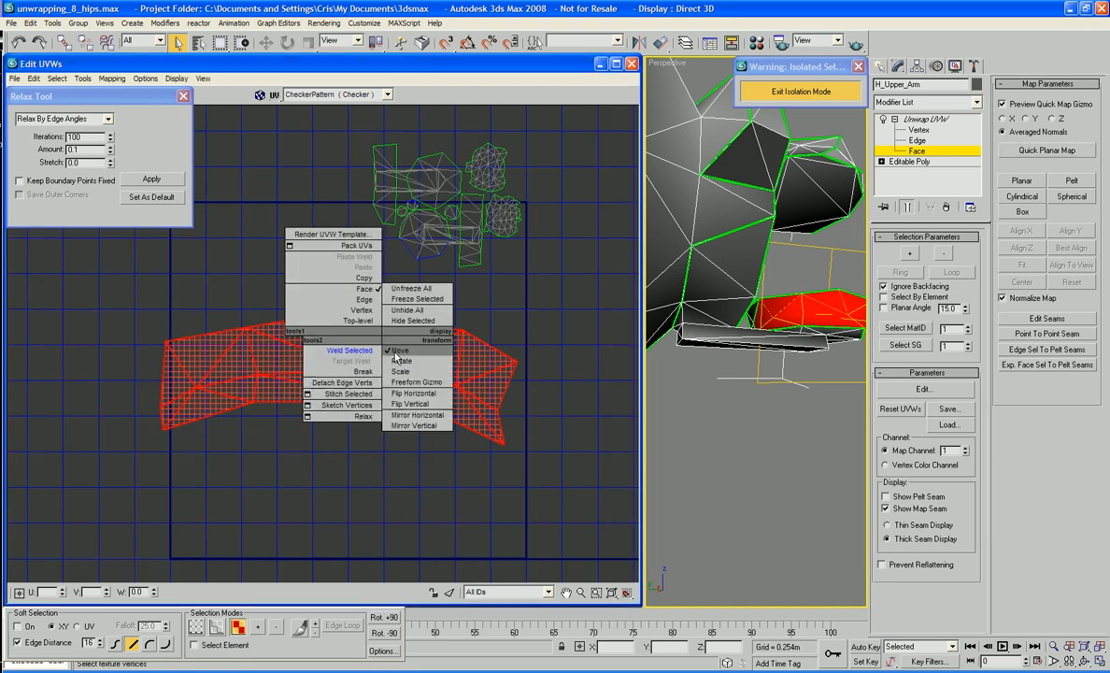
click(400, 371)
drag(400, 373, 396, 453)
right_click(374, 418)
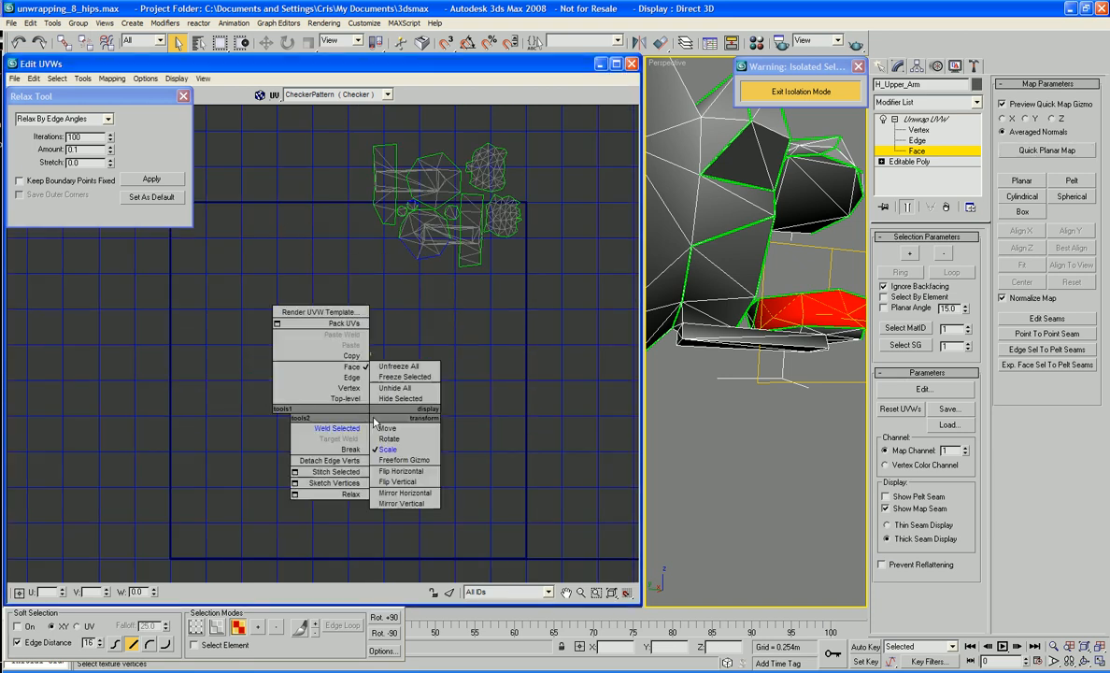
click(386, 428)
drag(310, 352, 548, 393)
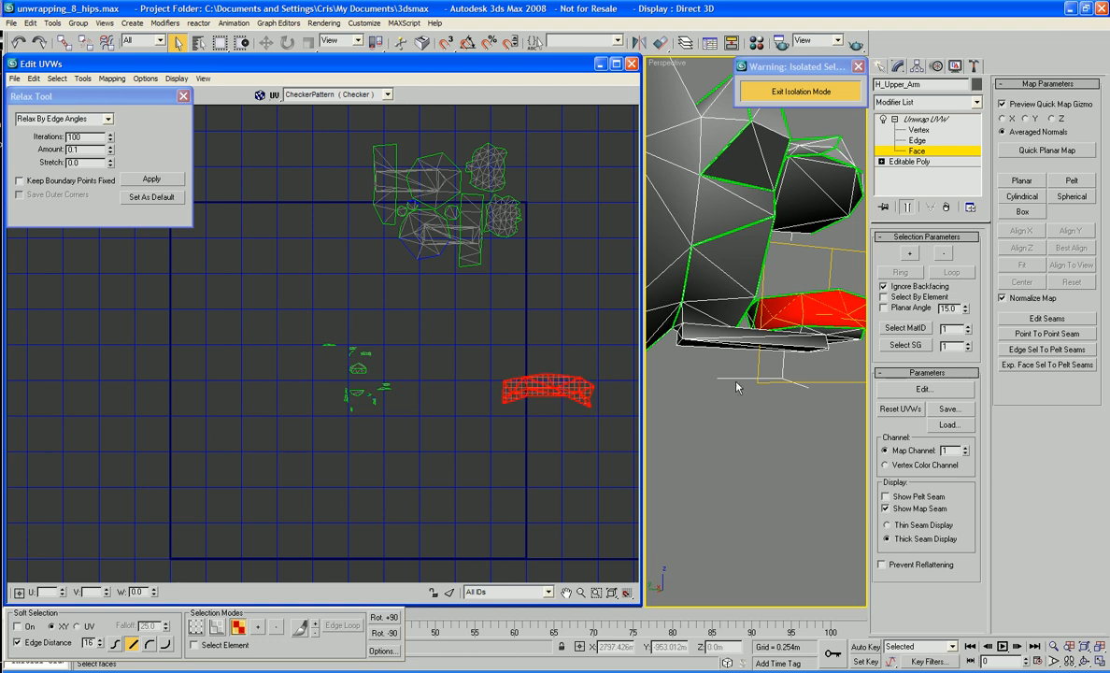
Step: Select the faces along the opposite side of the lower disc's rim
alt+middle_drag(738, 386, 745, 341)
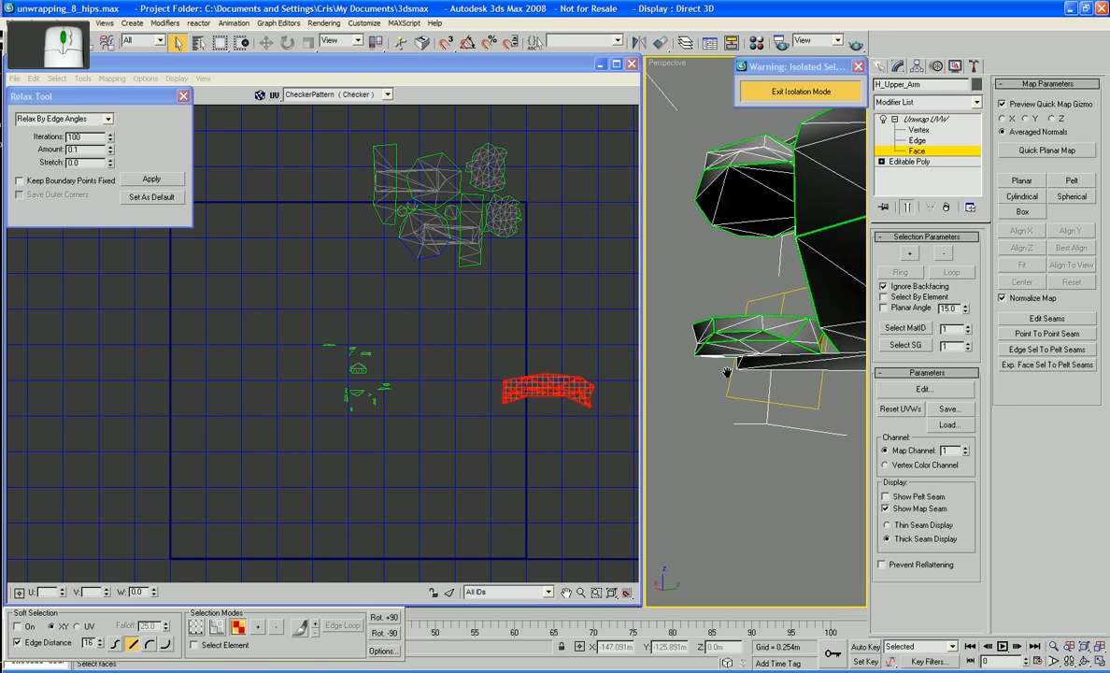
click(809, 333)
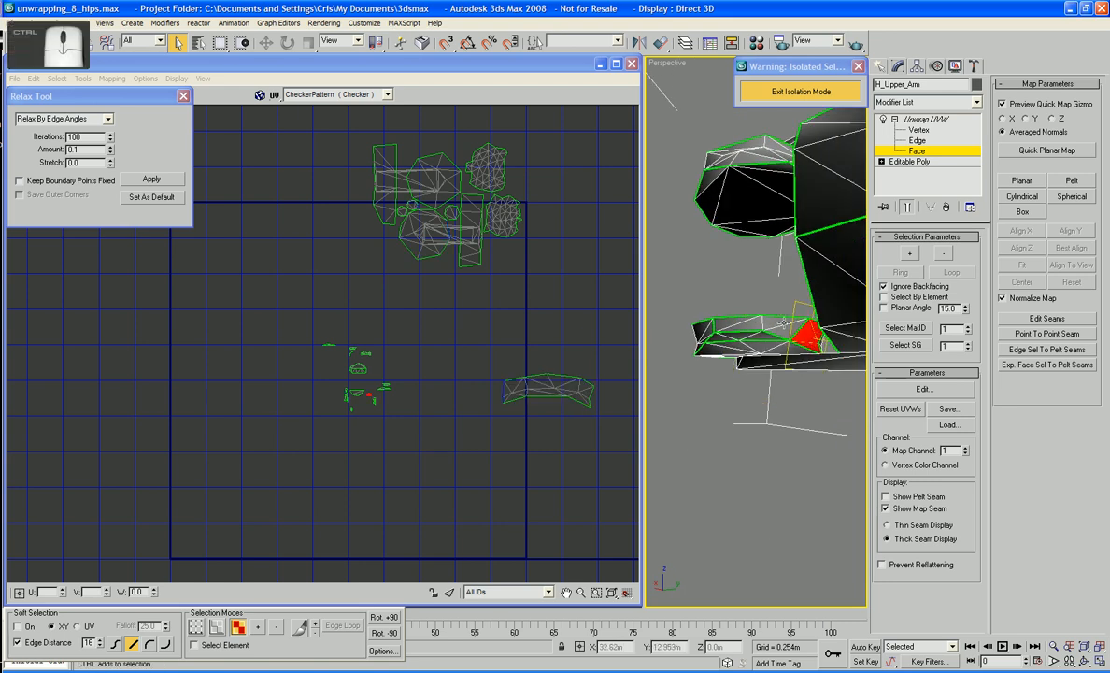
ctrl+click(799, 338)
ctrl+click(787, 341)
ctrl+click(761, 335)
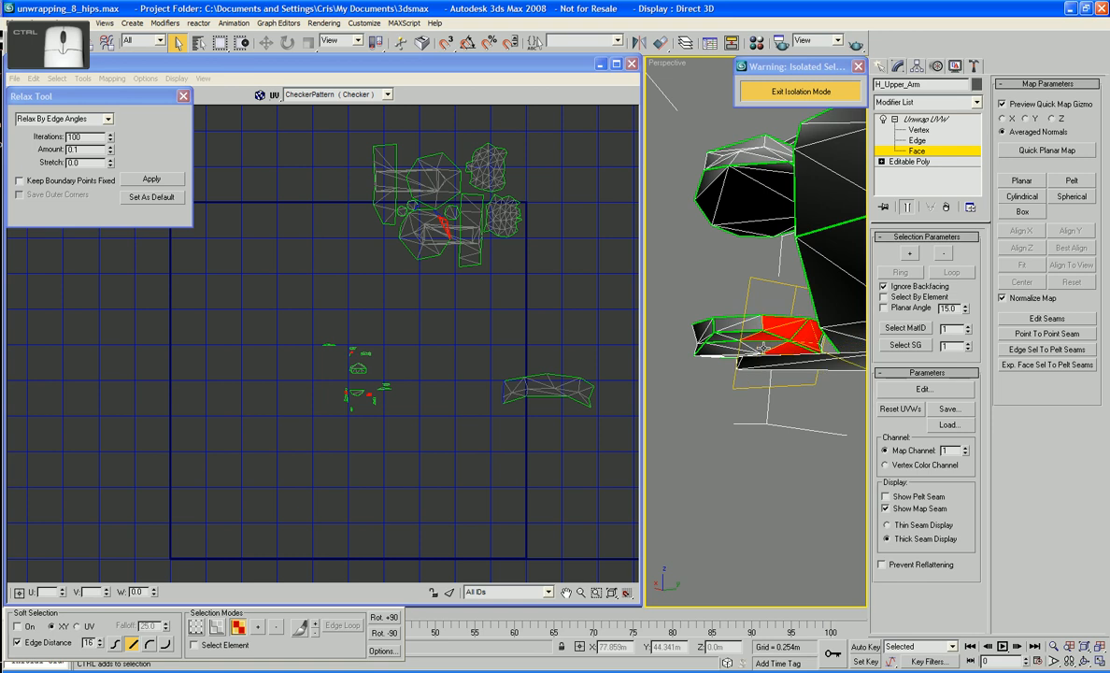
ctrl+click(751, 342)
alt+middle_drag(749, 342, 768, 346)
ctrl+click(759, 339)
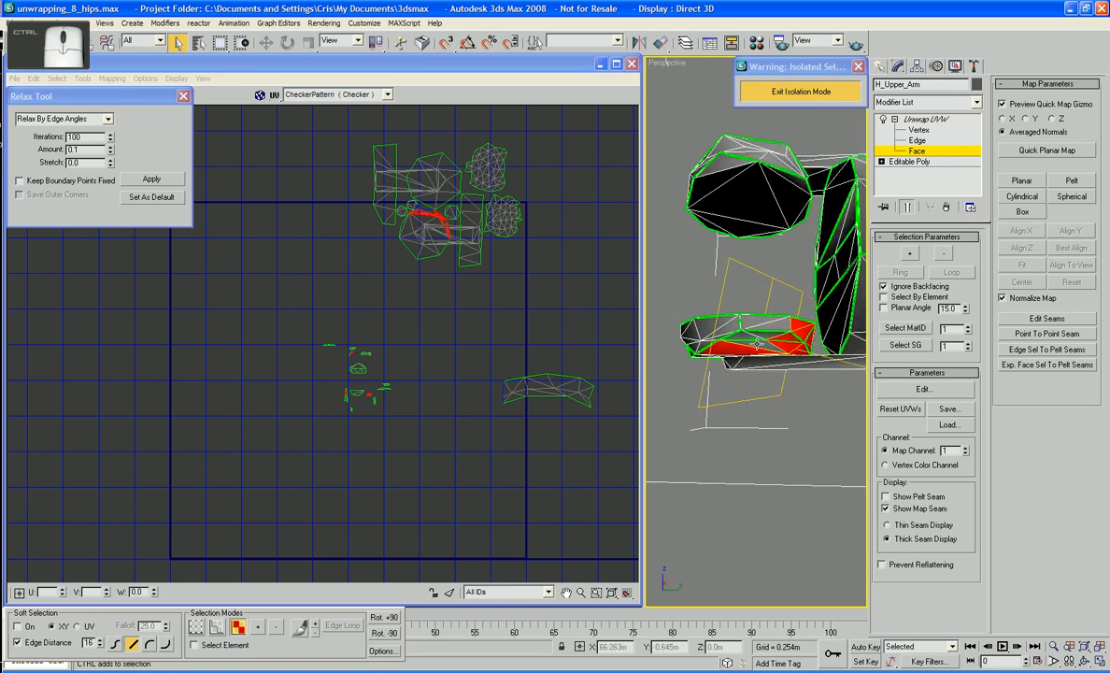
ctrl+click(762, 326)
ctrl+click(761, 327)
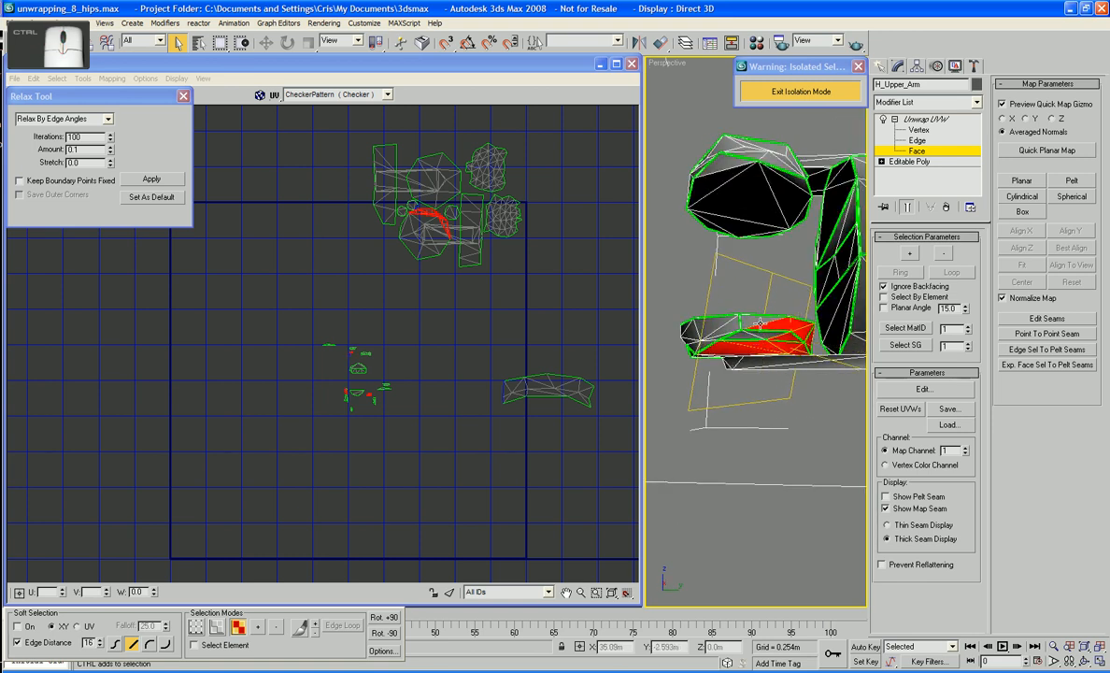
ctrl+click(756, 323)
ctrl+click(756, 332)
ctrl+click(732, 332)
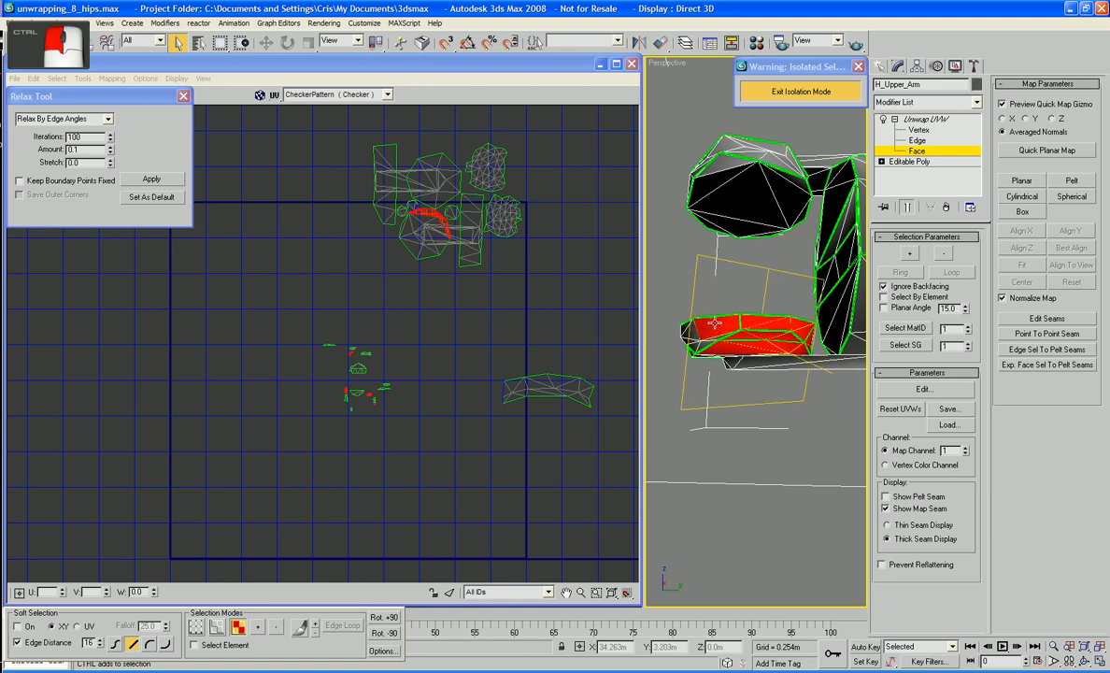
Step: Extend the selection over the rest of the opposite rim side, undoing the last stray face pick
alt+middle_drag(731, 333, 847, 343)
ctrl+click(752, 351)
alt+middle_drag(754, 350, 768, 335)
ctrl+click(759, 327)
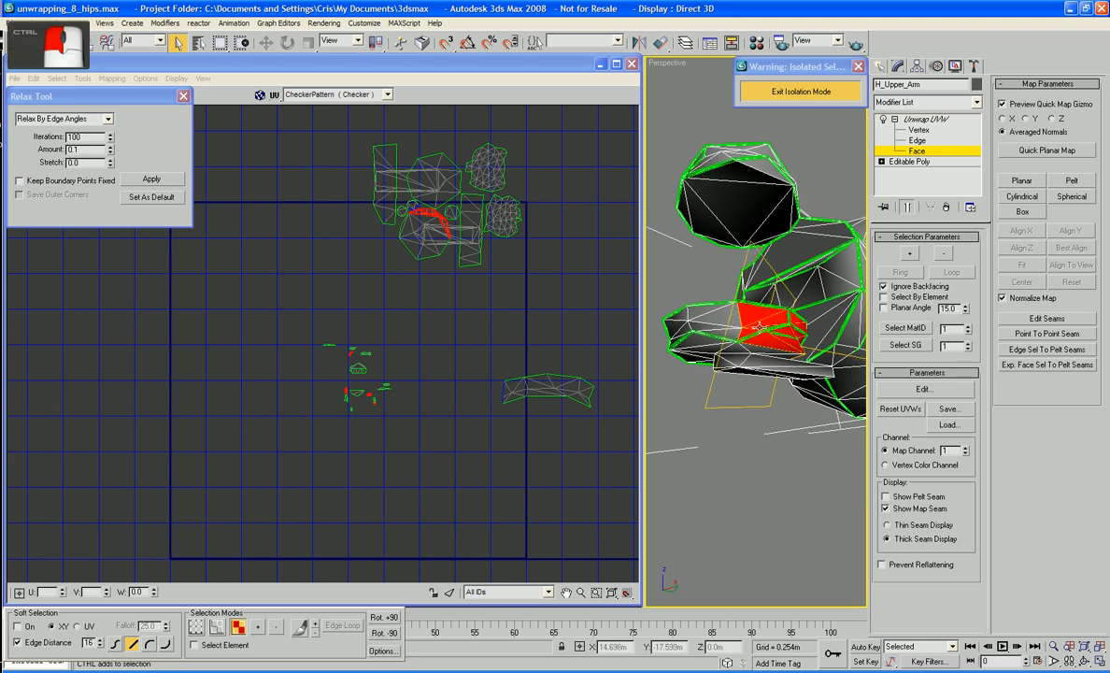
alt+middle_drag(659, 289, 751, 313)
ctrl+click(699, 312)
ctrl+click(708, 322)
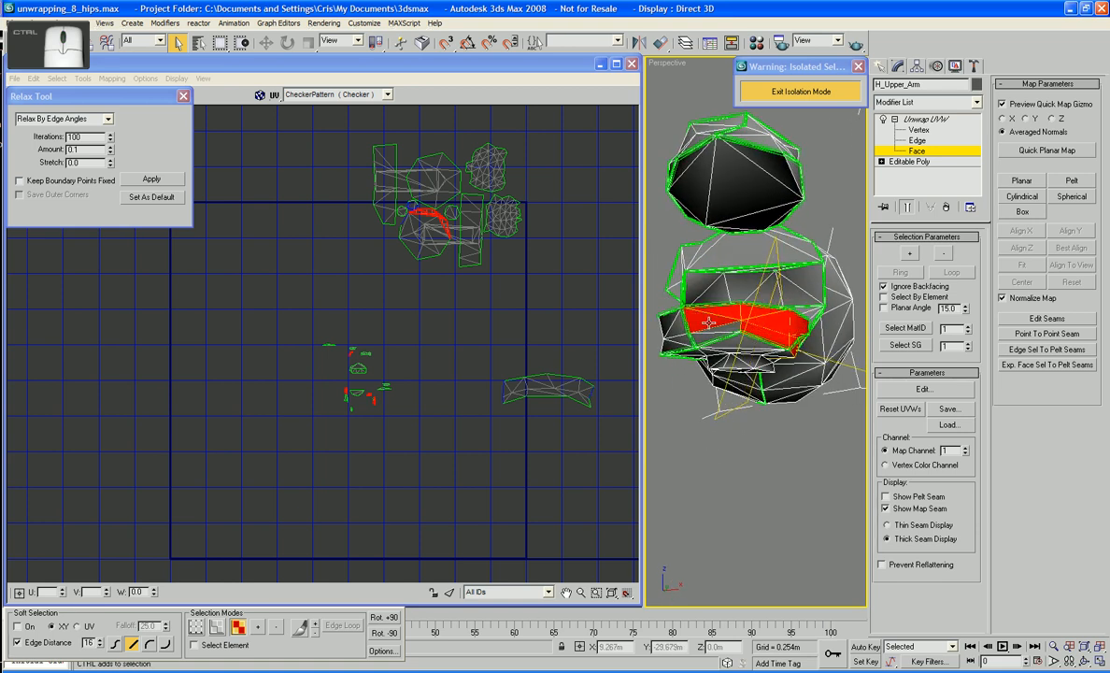
ctrl+click(718, 327)
ctrl+click(668, 311)
key(ctrl+z)
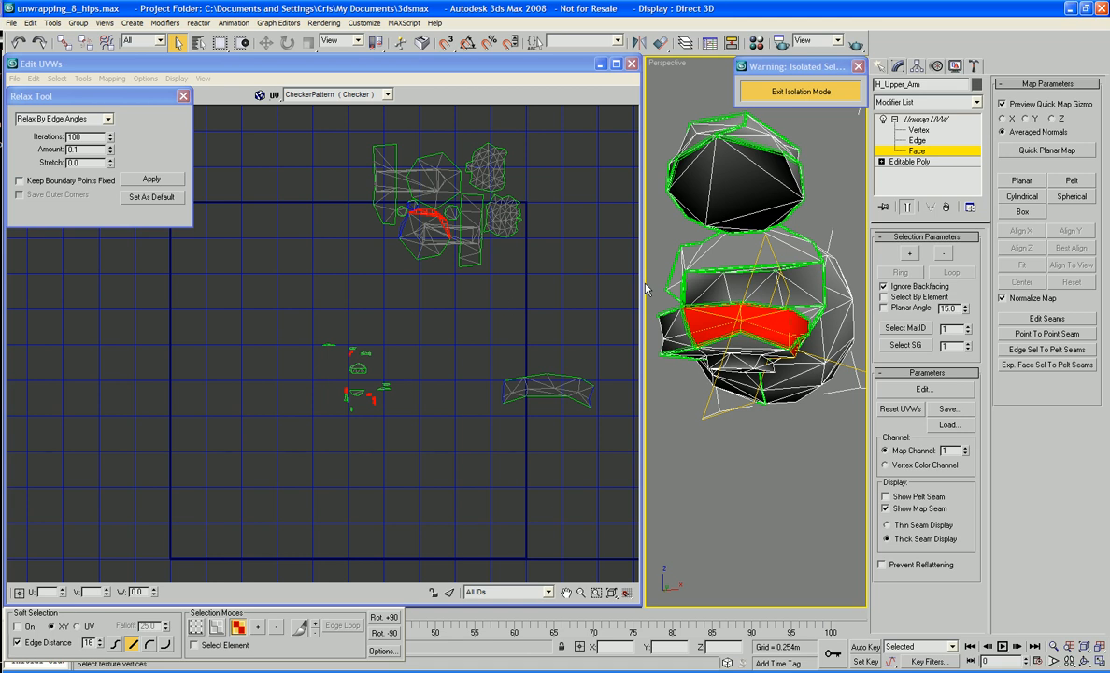
Step: Remove the arc of unwanted faces on the large polygonal UV cluster from the selection, keeping the rim faces selected
middle_drag(508, 280, 558, 354)
scroll(558, 354, up, 4)
middle_drag(484, 301, 515, 342)
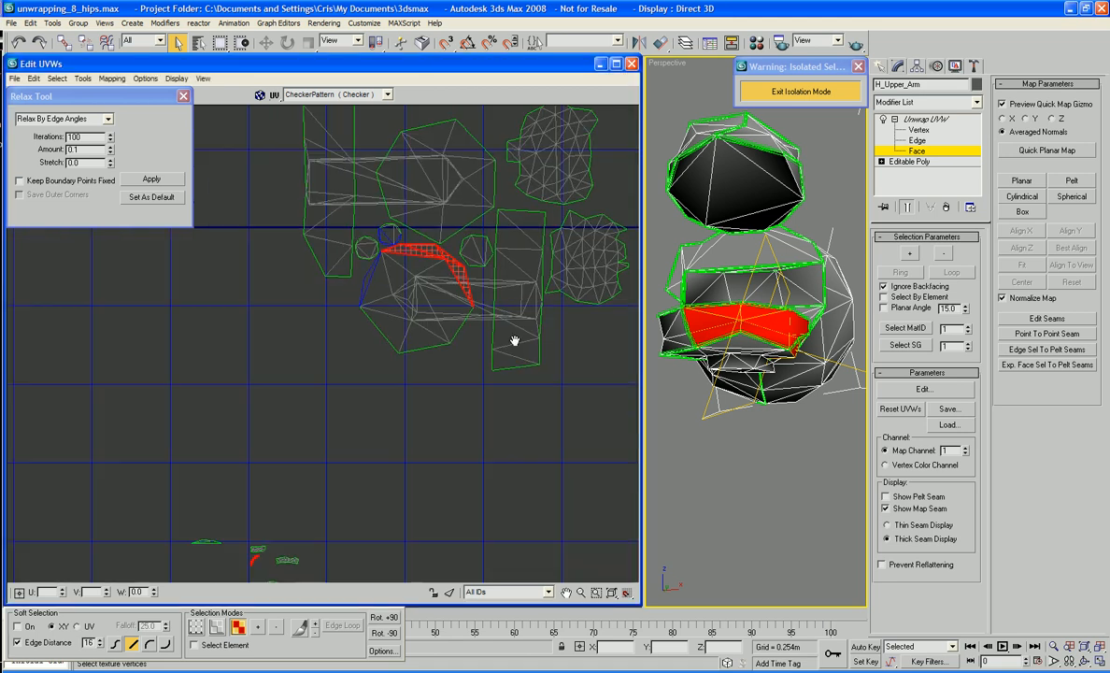
scroll(515, 342, up, 2)
middle_drag(466, 280, 502, 330)
ctrl+click(477, 287)
ctrl+click(453, 255)
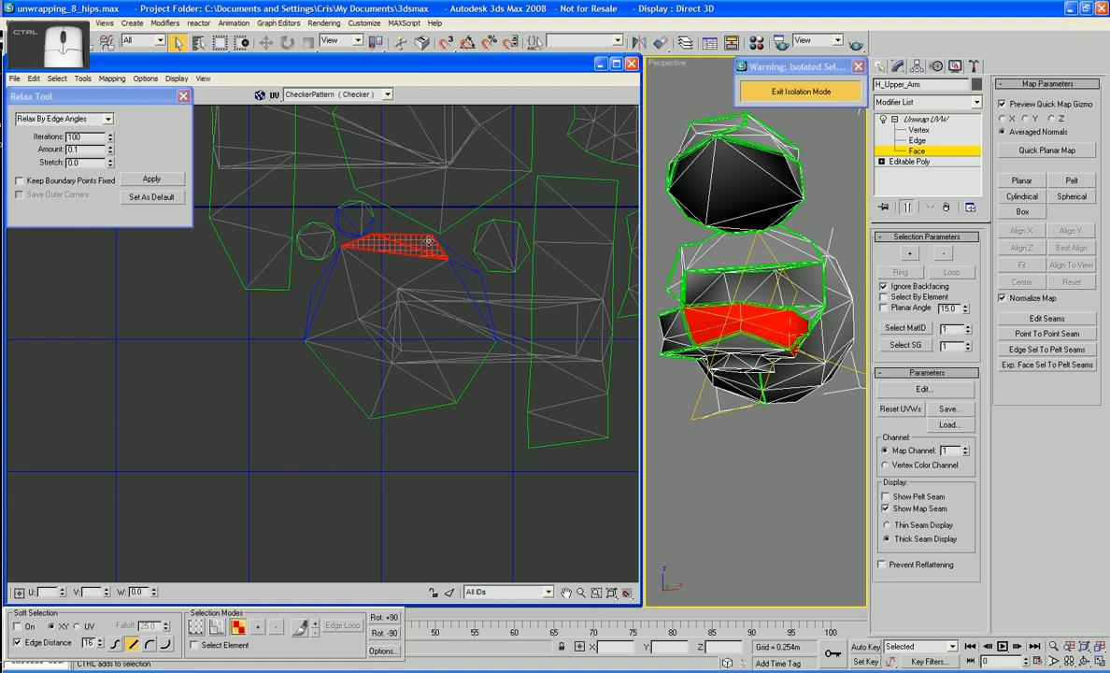
ctrl+click(427, 241)
ctrl+click(394, 248)
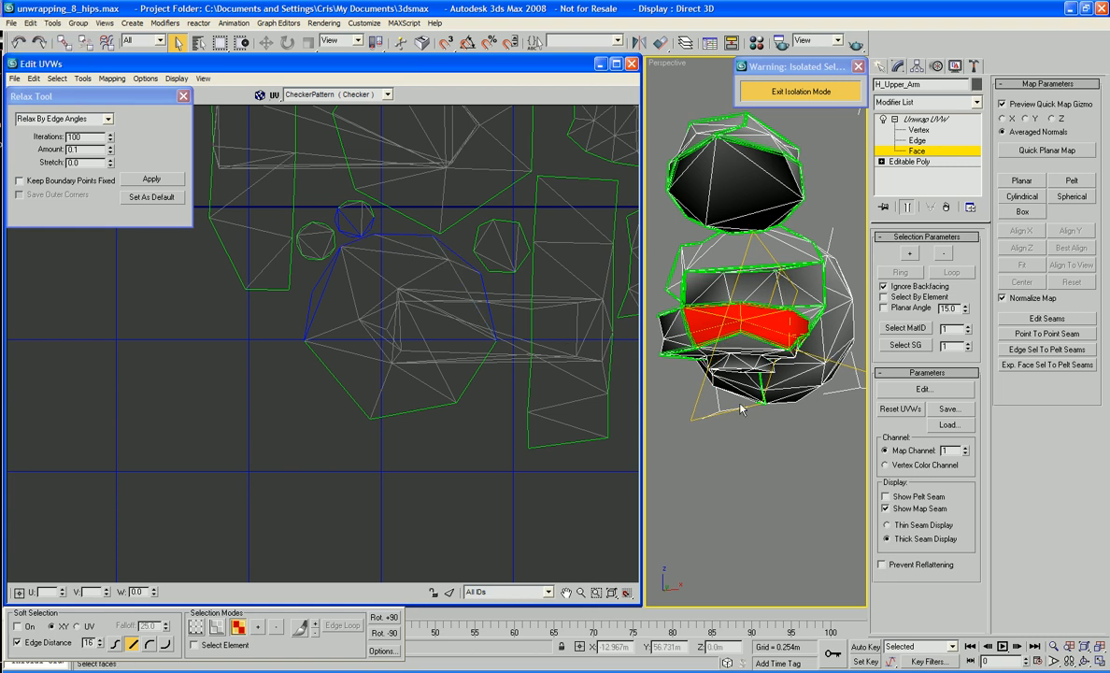
alt+middle_drag(738, 404, 719, 264)
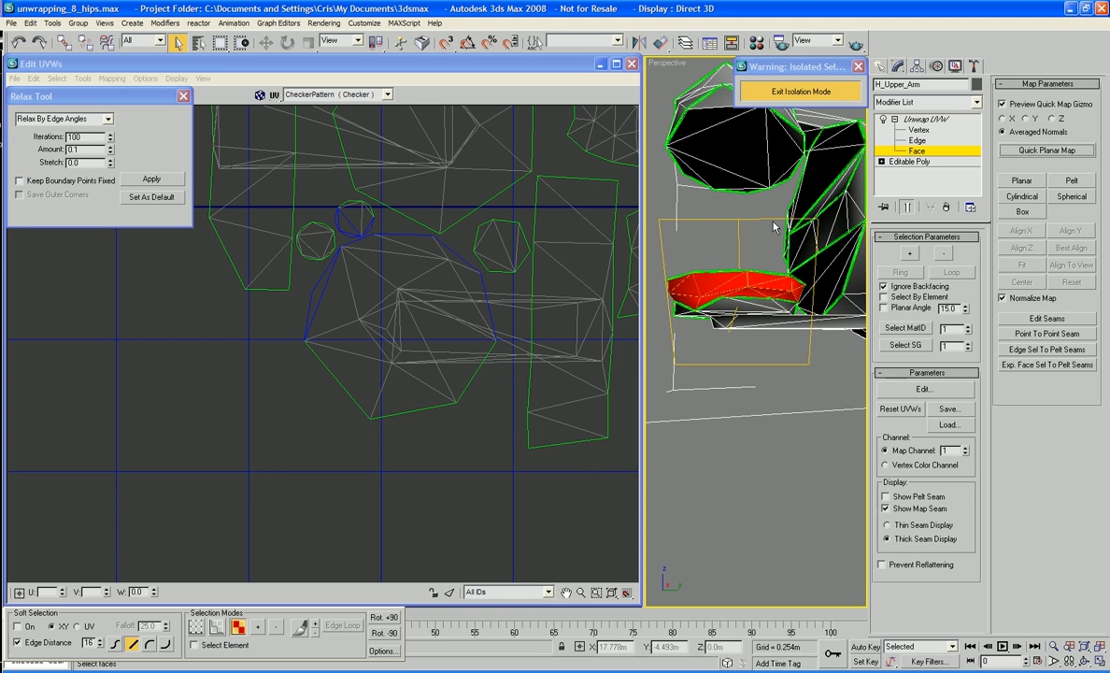
Step: Move the newly mapped large rim cluster beside the smaller rim strip outside the UV square and deselect it
middle_drag(493, 357, 501, 265)
scroll(503, 265, down, 3)
scroll(528, 362, down, 2)
middle_drag(533, 411, 400, 311)
drag(314, 304, 701, 370)
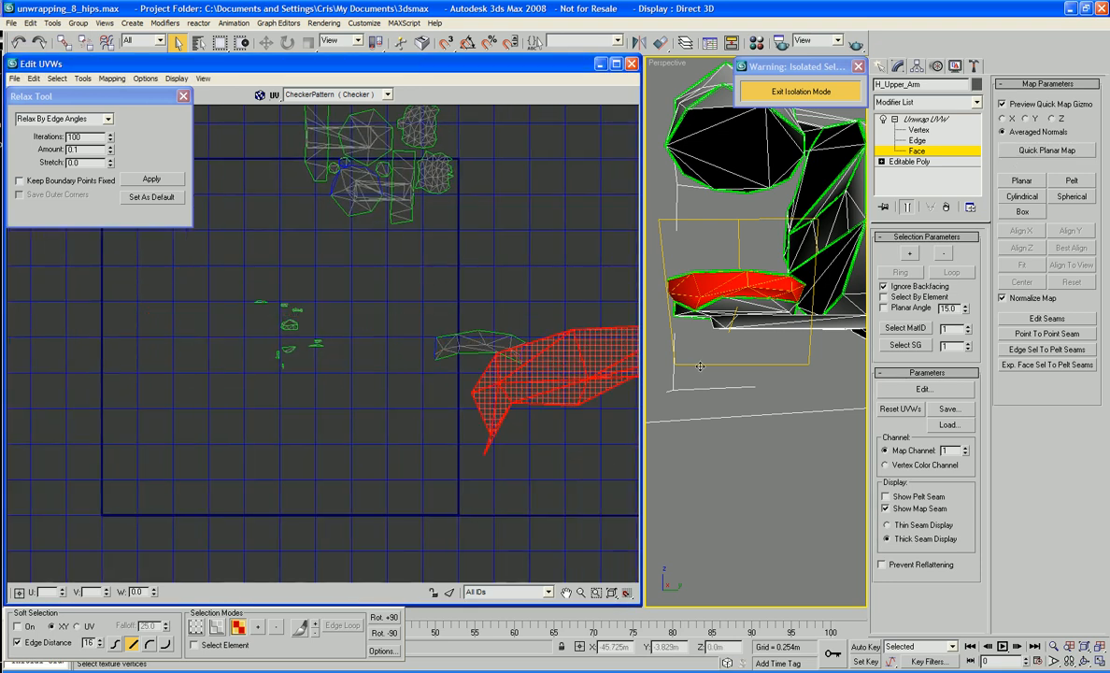
middle_drag(526, 455, 339, 456)
drag(411, 356, 488, 316)
middle_drag(541, 430, 456, 455)
click(456, 455)
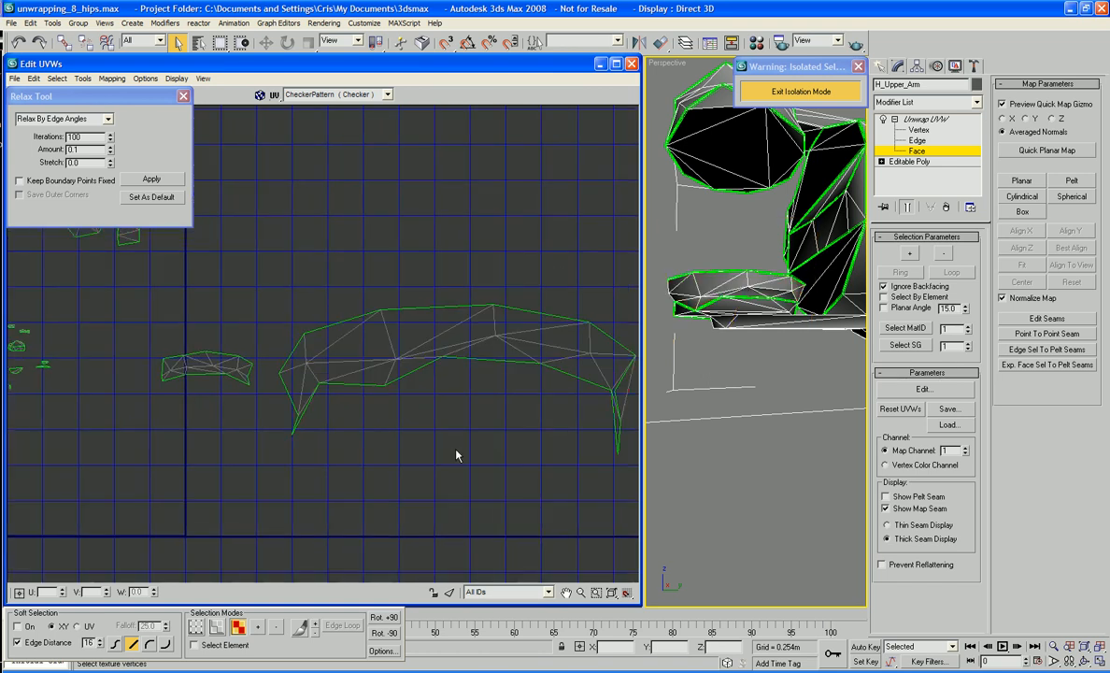
Step: Switch to vertex editing and unfold the tapered end of the large rim cluster nearest the small strip into a squared end
drag(305, 366, 307, 402)
right_click(344, 440)
click(322, 416)
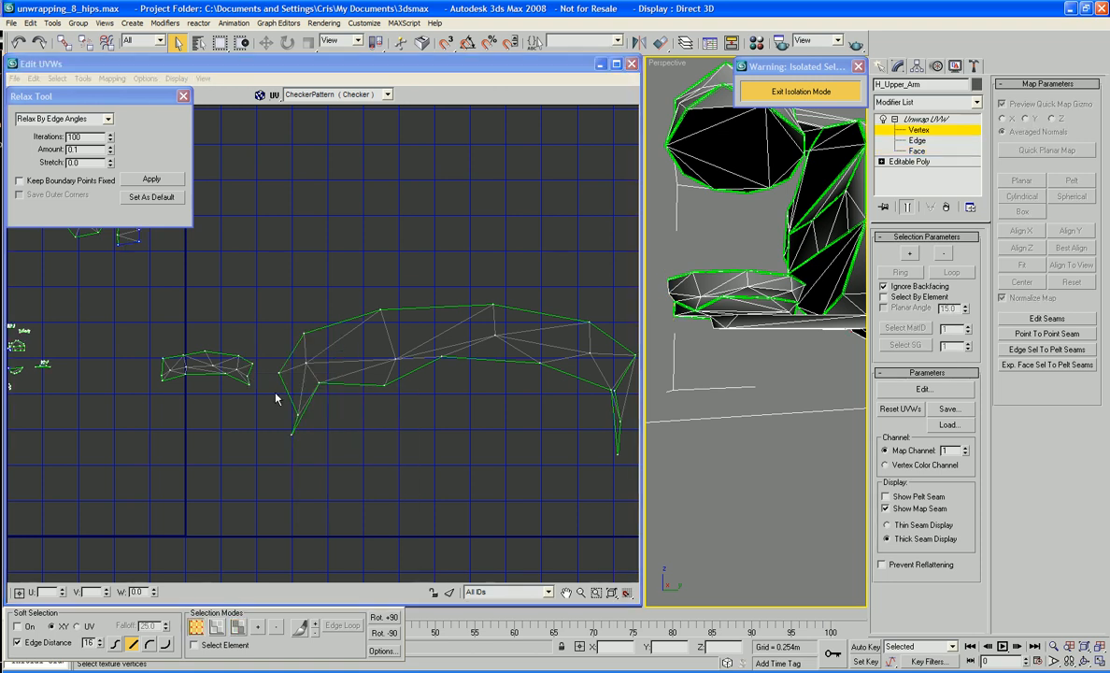
click(278, 373)
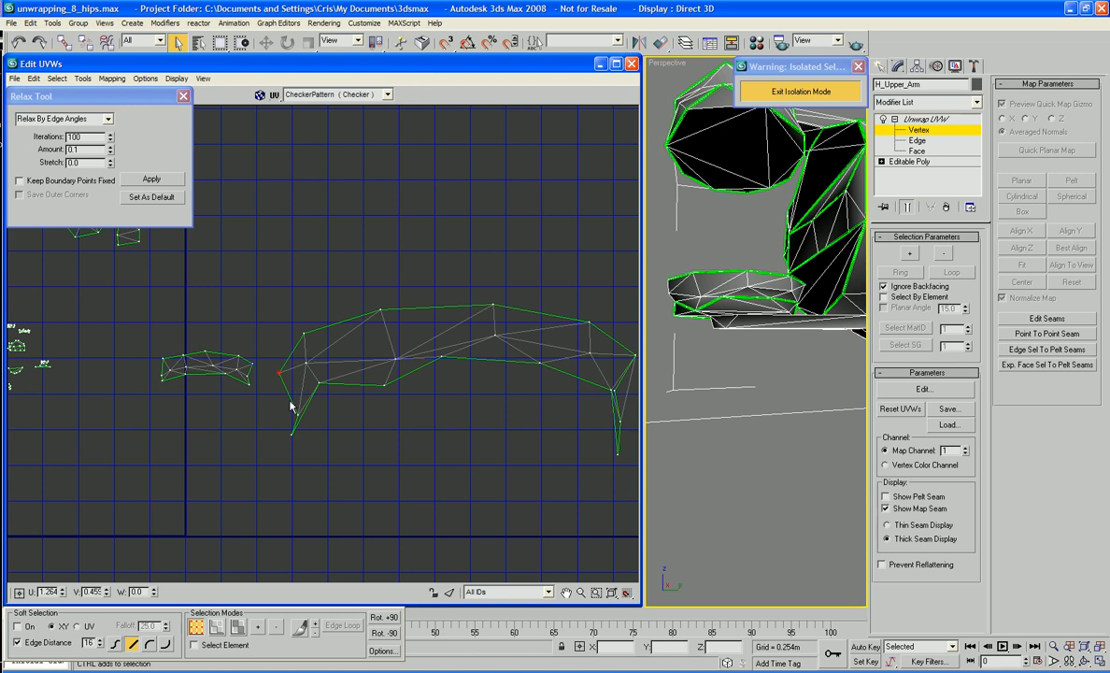
ctrl+drag(290, 400, 306, 426)
drag(278, 372, 264, 337)
drag(321, 386, 321, 394)
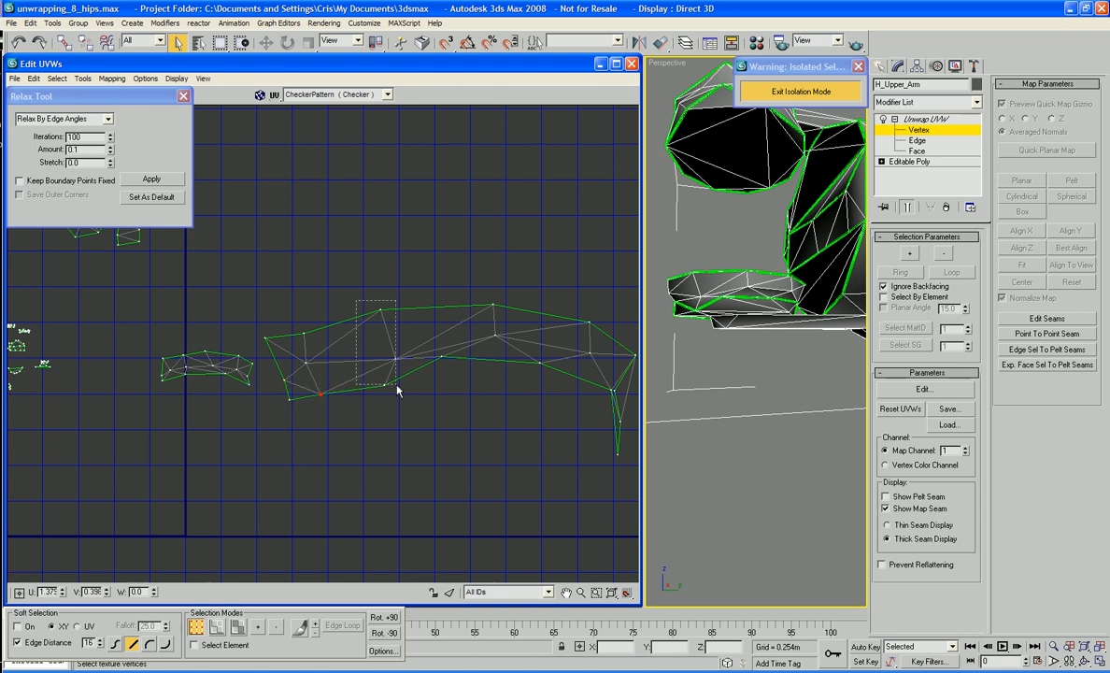
Step: Straighten the middle of the large rim cluster by repositioning its upper, inner and lower vertices into even rows
drag(397, 391, 360, 333)
drag(438, 358, 440, 389)
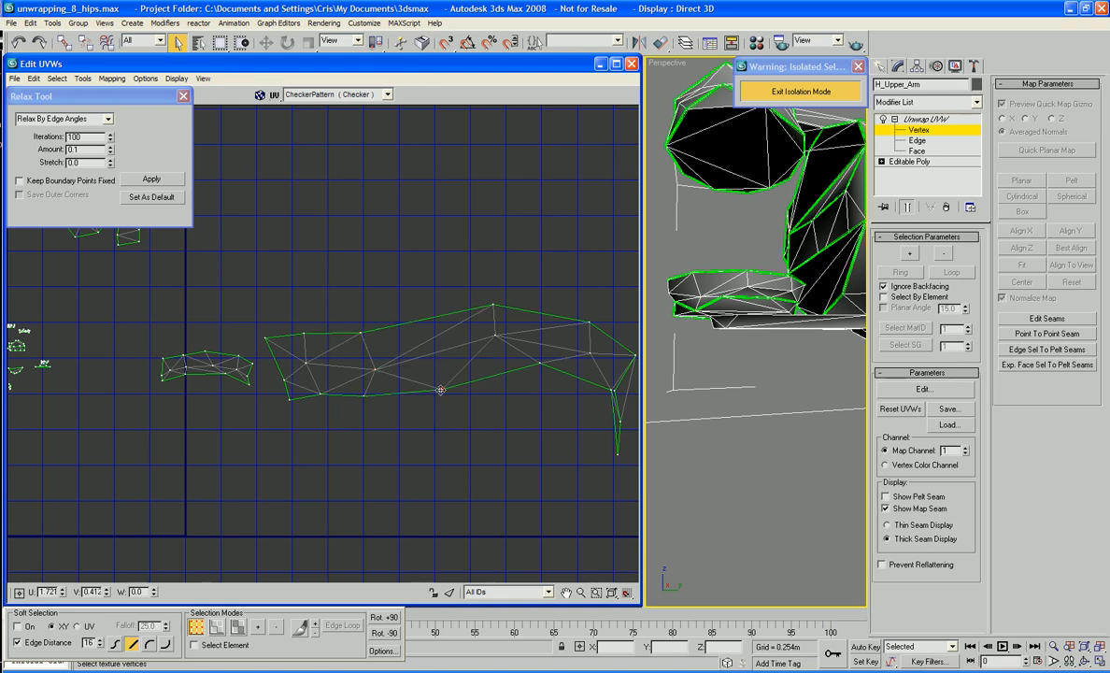
drag(525, 295, 447, 357)
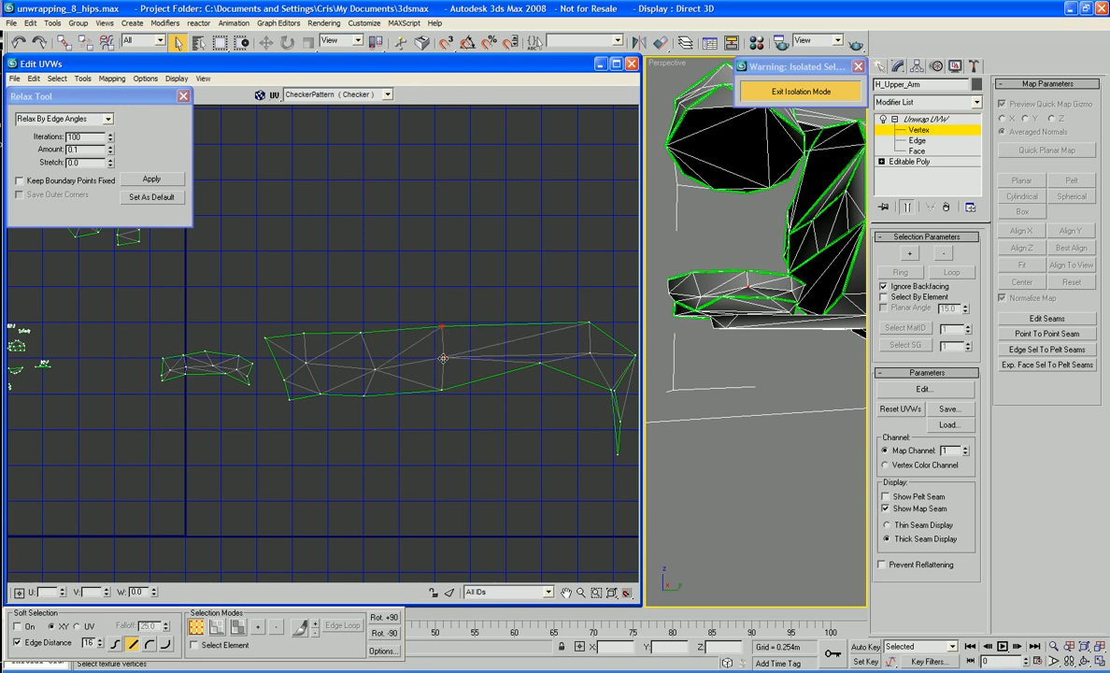
middle_drag(511, 361, 440, 354)
drag(472, 366, 429, 390)
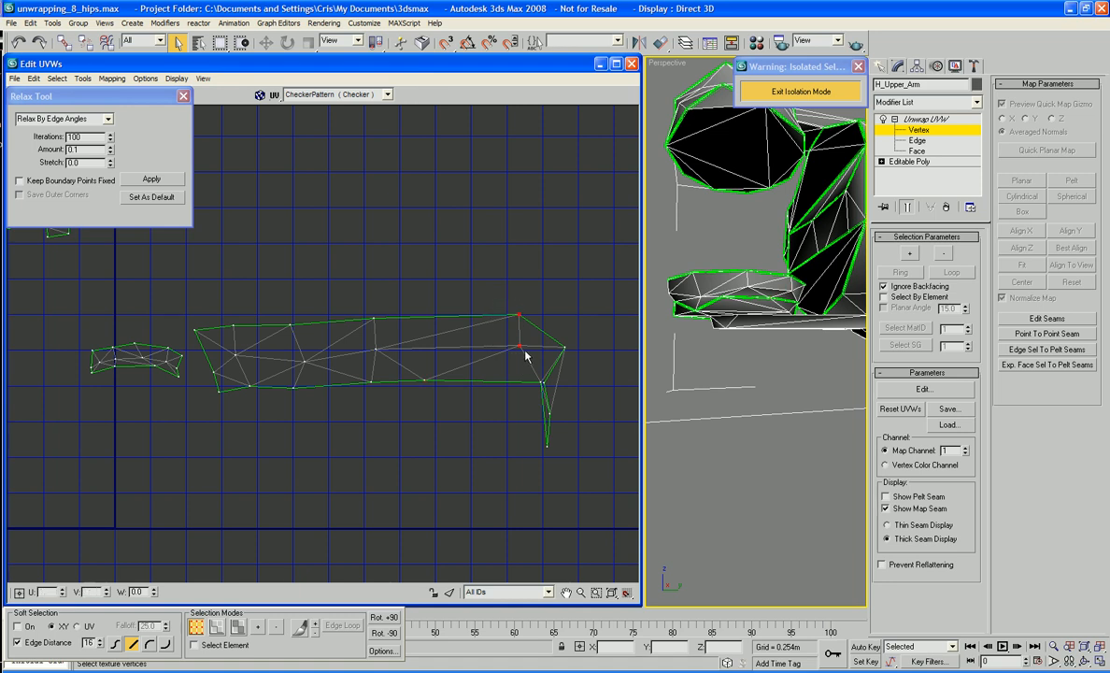
drag(526, 355, 457, 355)
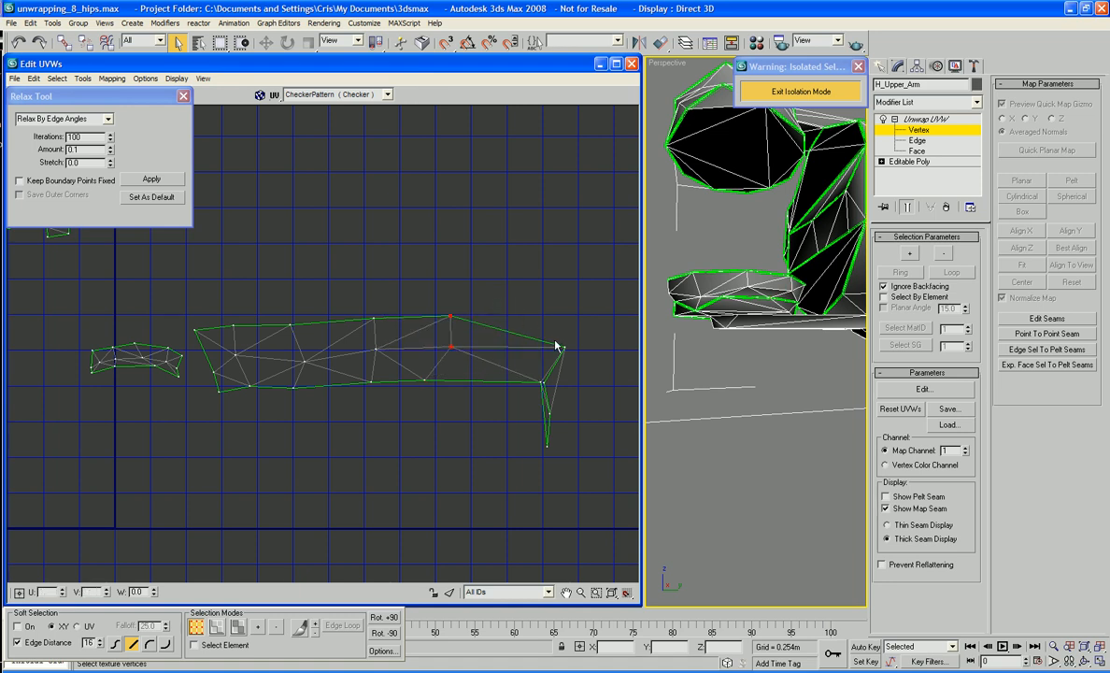
Step: Unfold the far end of the large rim cluster, aligning its corner and edge vertices with the straight strip
drag(567, 345, 506, 311)
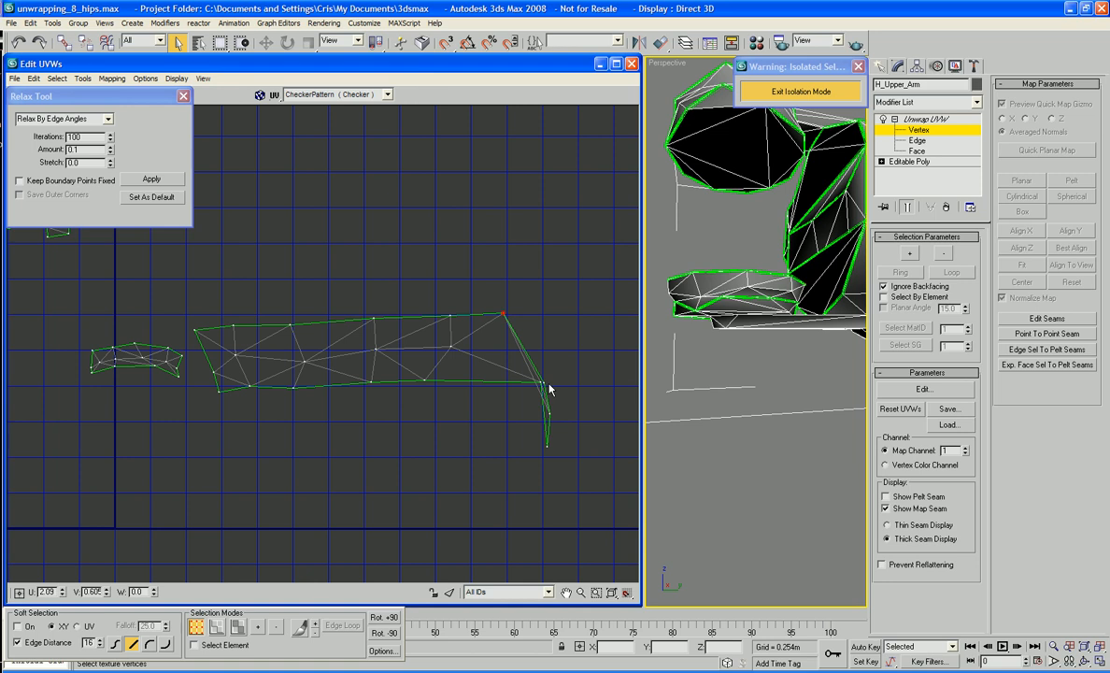
drag(544, 382, 551, 315)
drag(551, 422, 582, 344)
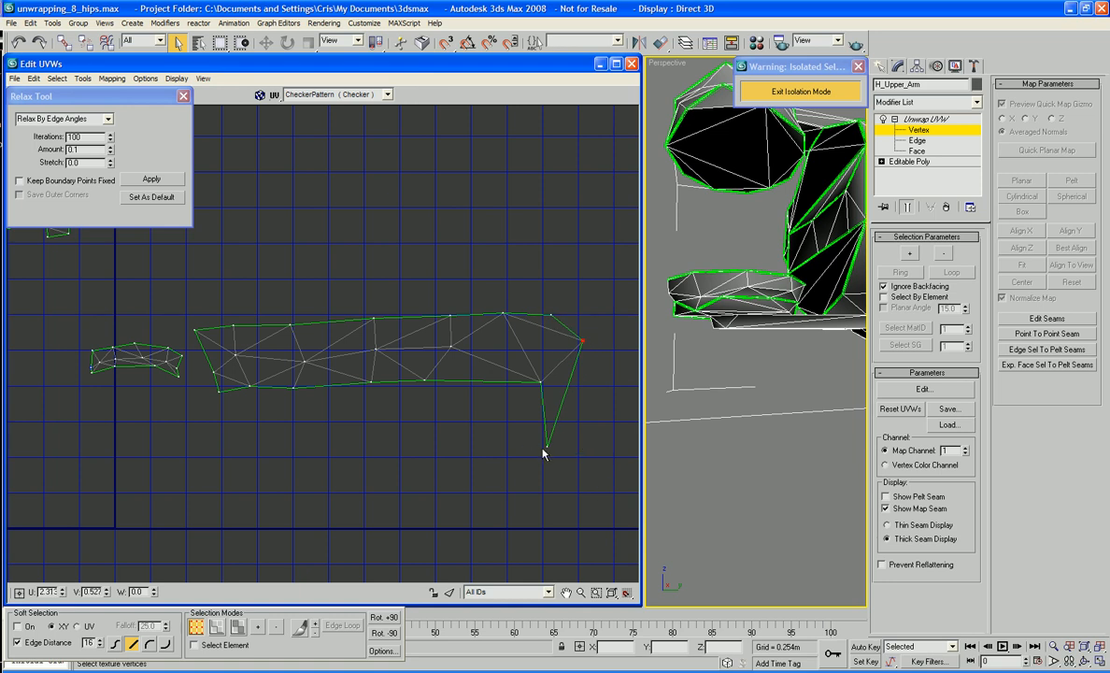
drag(545, 449, 491, 383)
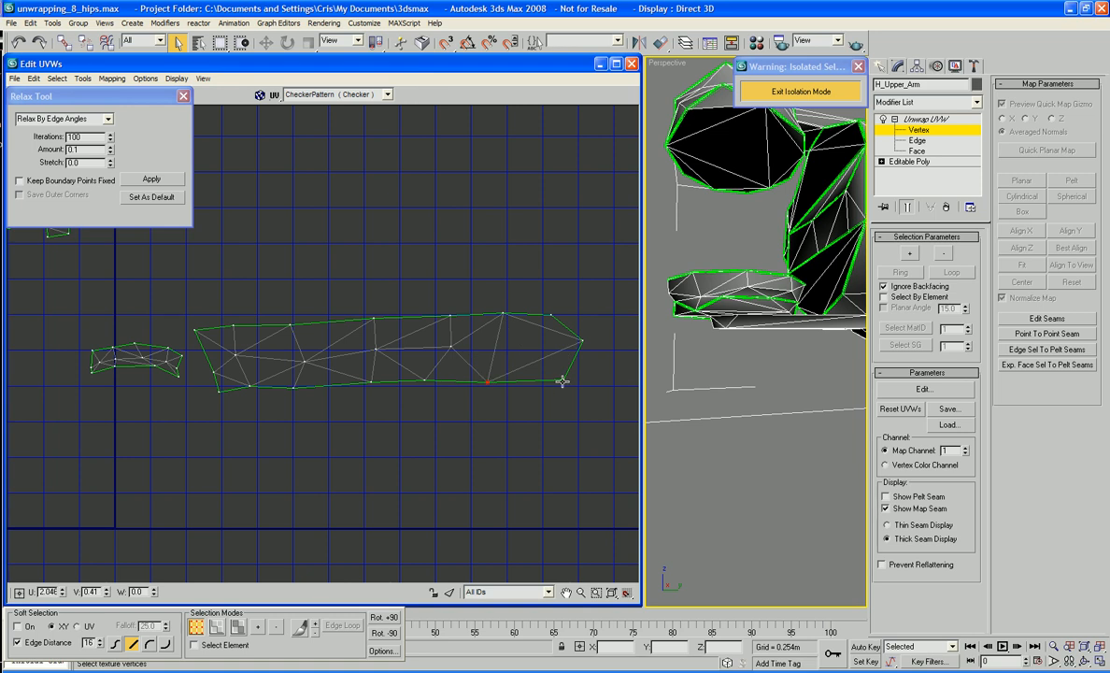
drag(562, 381, 525, 380)
drag(580, 344, 538, 350)
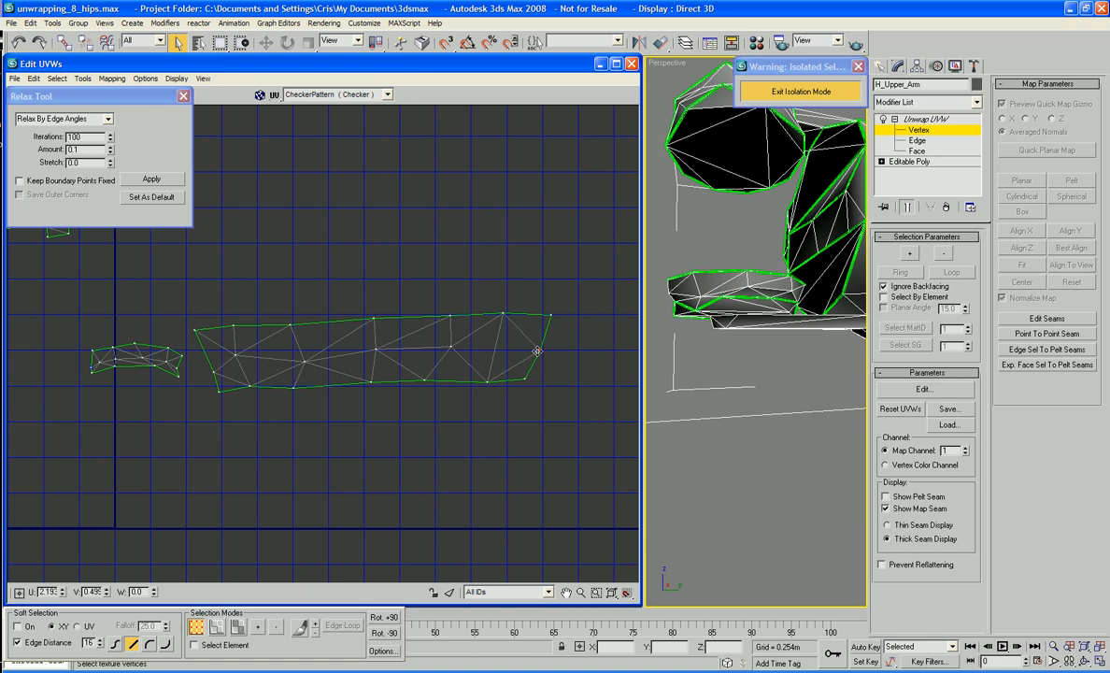
Step: Reshape the small rim strip's vertices into a straight band matching the large strip's height and adjoining edge
scroll(237, 382, up, 2)
middle_drag(237, 382, 271, 380)
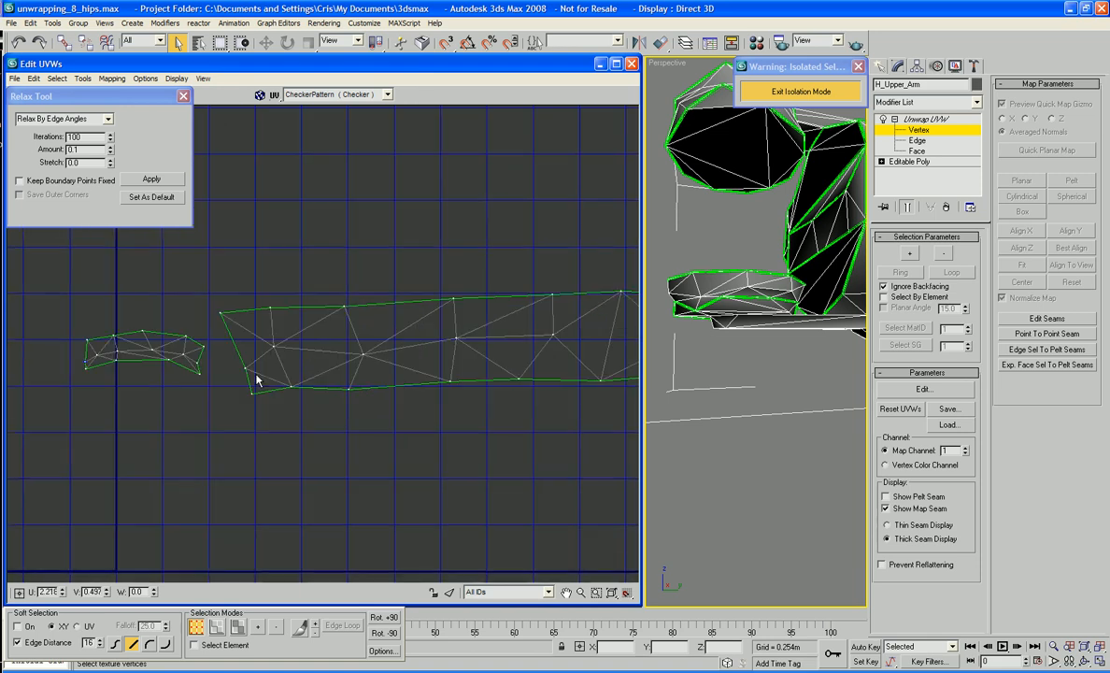
drag(165, 359, 174, 312)
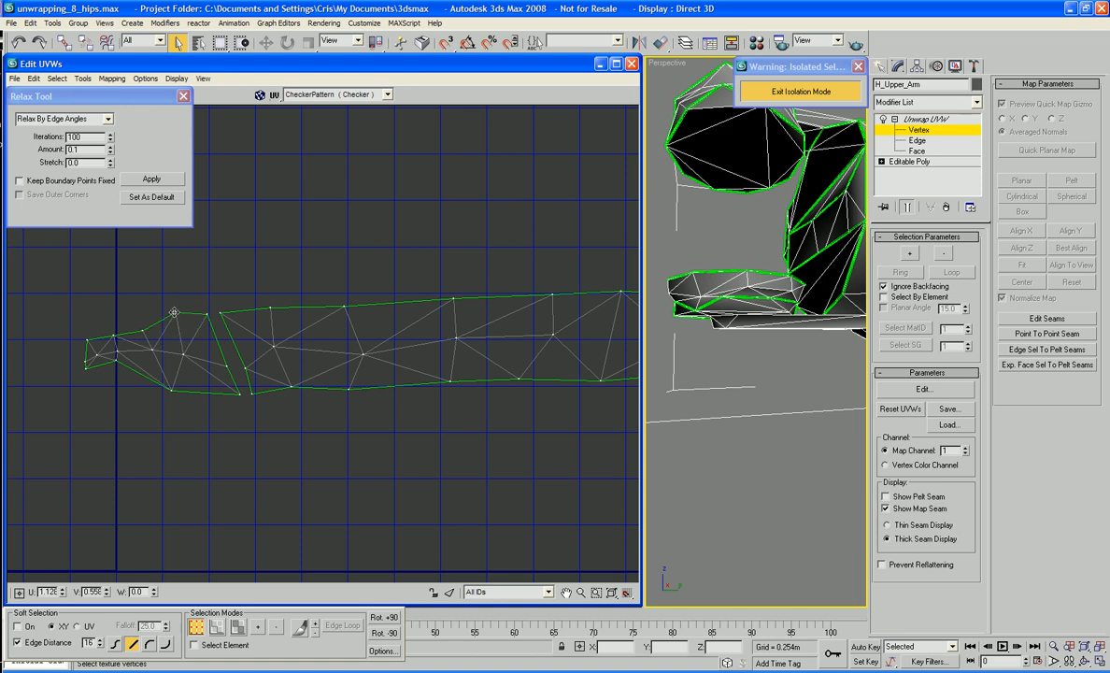
scroll(175, 356, down, 2)
middle_drag(176, 356, 278, 356)
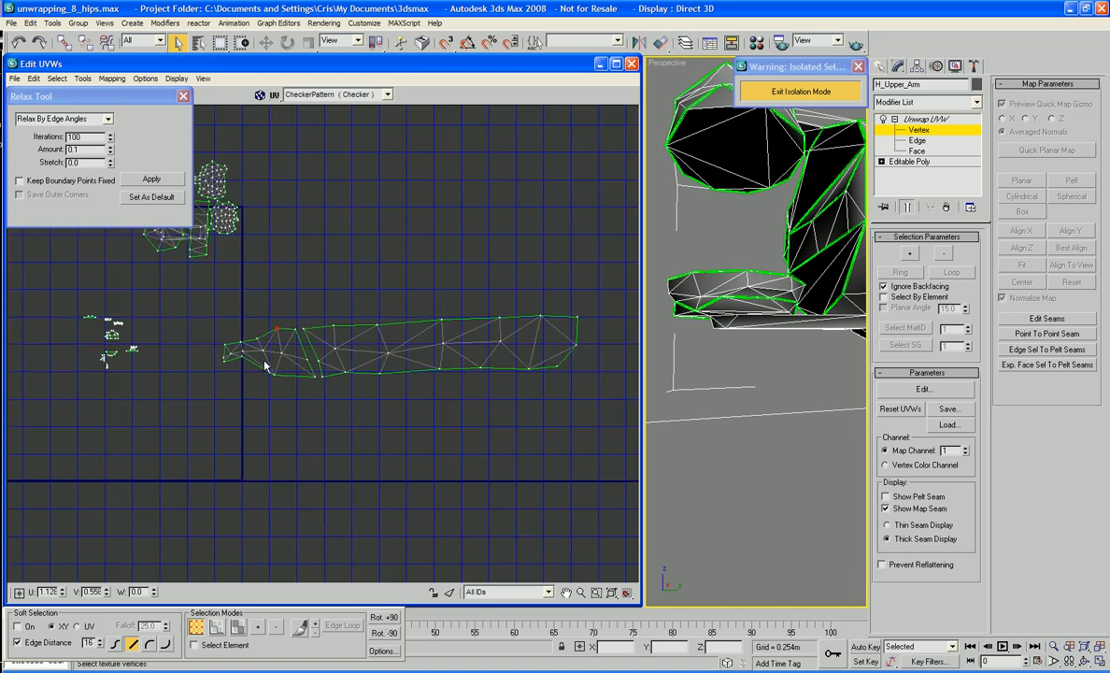
drag(242, 357, 260, 329)
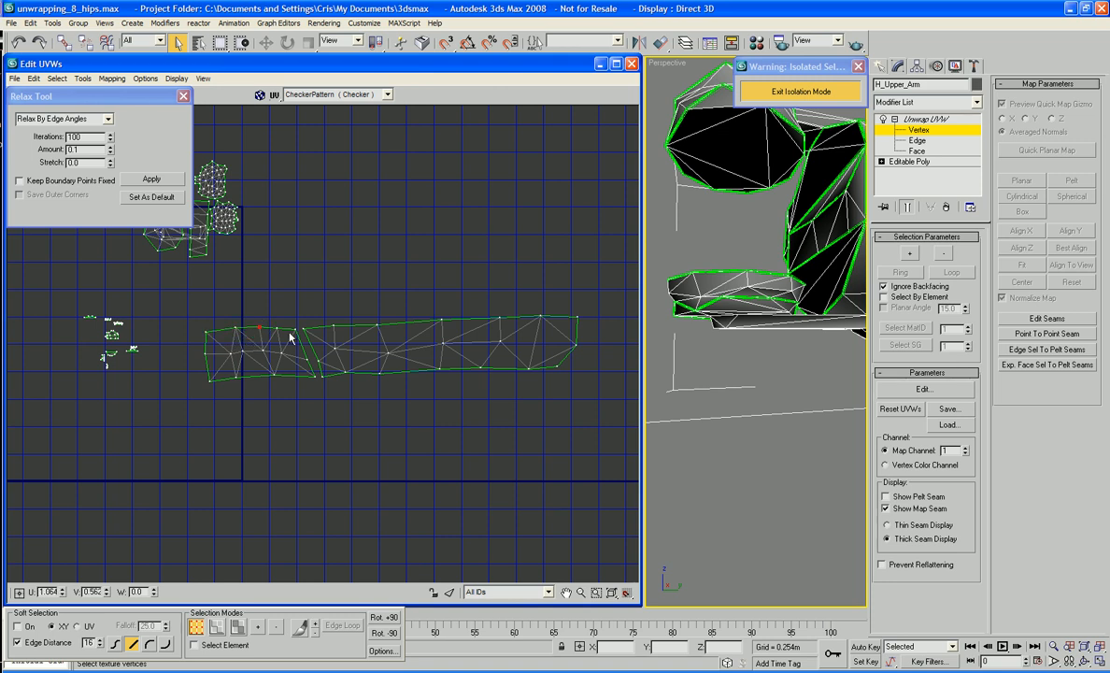
Step: Join the two rim strips by target-welding the matching vertices along their shared edge
right_click(383, 409)
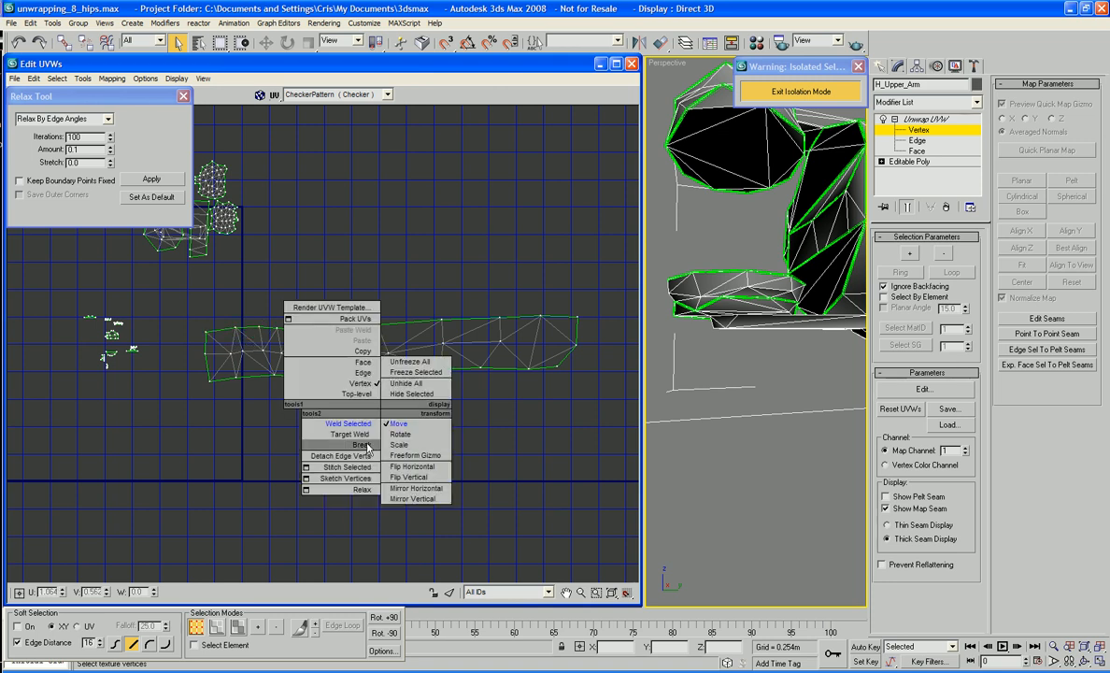
click(366, 437)
drag(315, 377, 306, 329)
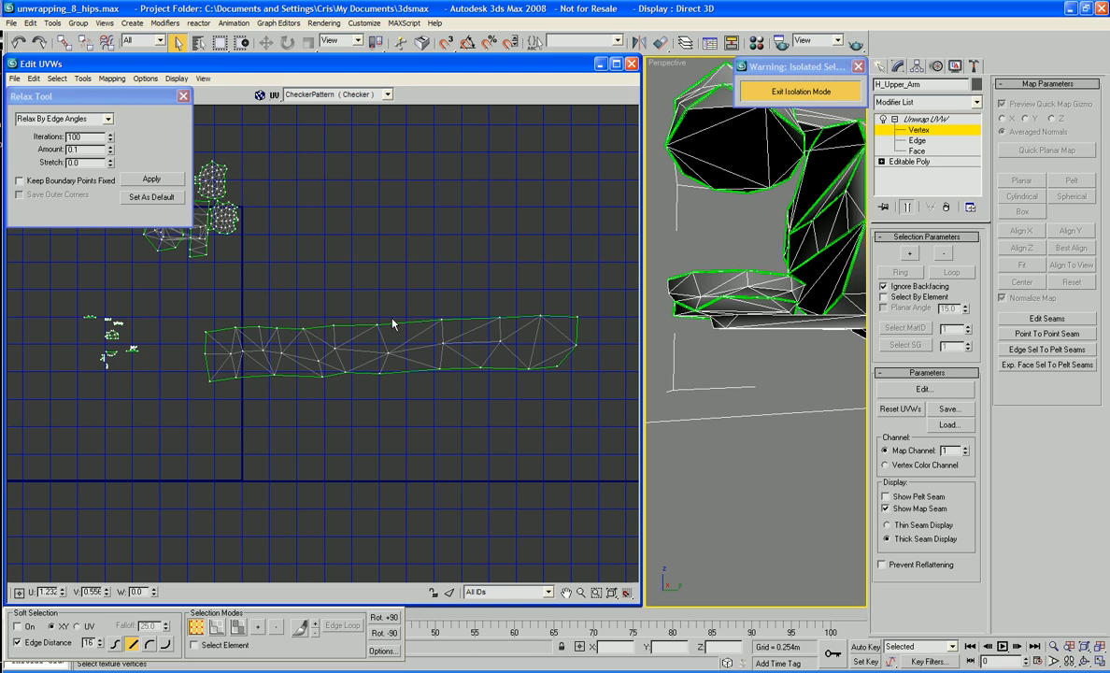
Step: Select all vertices of the joined rim strip and scale it down to a small narrow band
drag(595, 298, 227, 406)
drag(174, 292, 600, 422)
right_click(508, 353)
click(519, 384)
drag(502, 317, 418, 519)
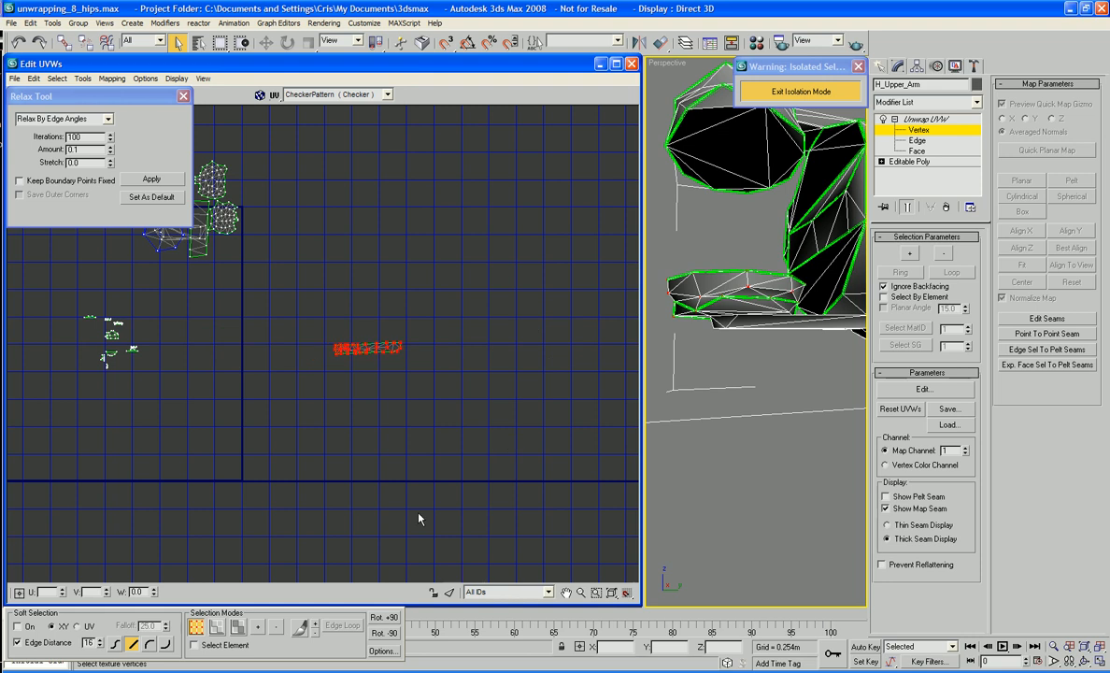
Step: Move the scaled rim strip above the large polygonal cluster, between the tall strip and round cluster, and deselect it
middle_drag(457, 299, 504, 369)
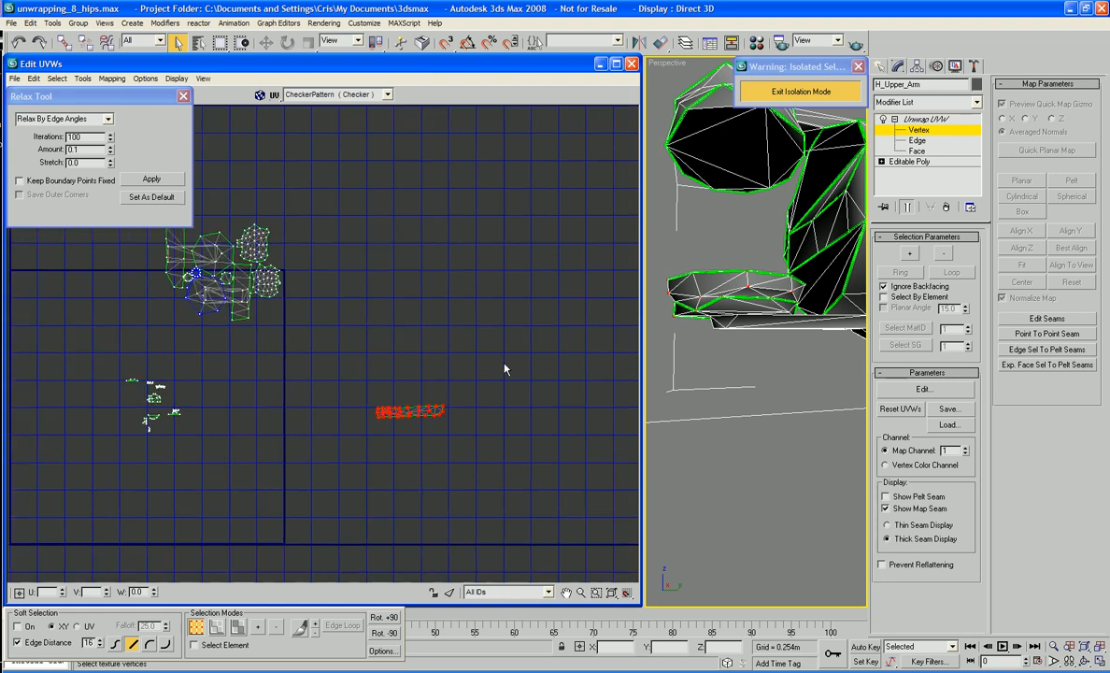
right_click(409, 415)
click(378, 397)
drag(398, 411, 136, 301)
scroll(222, 289, up, 4)
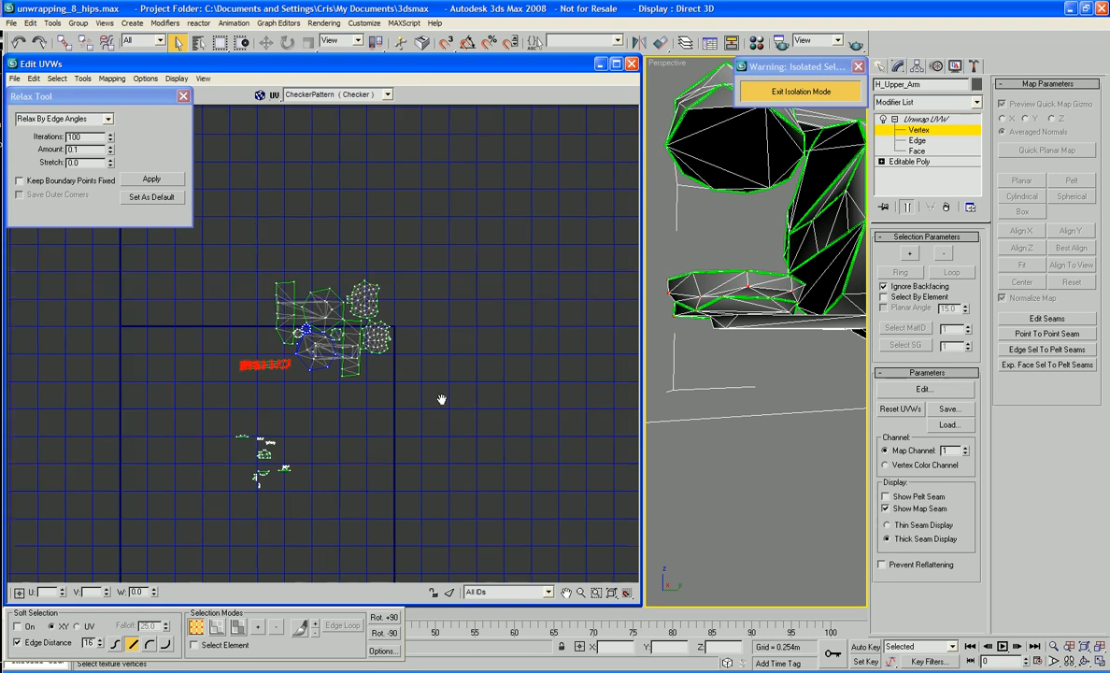
middle_drag(402, 371, 561, 437)
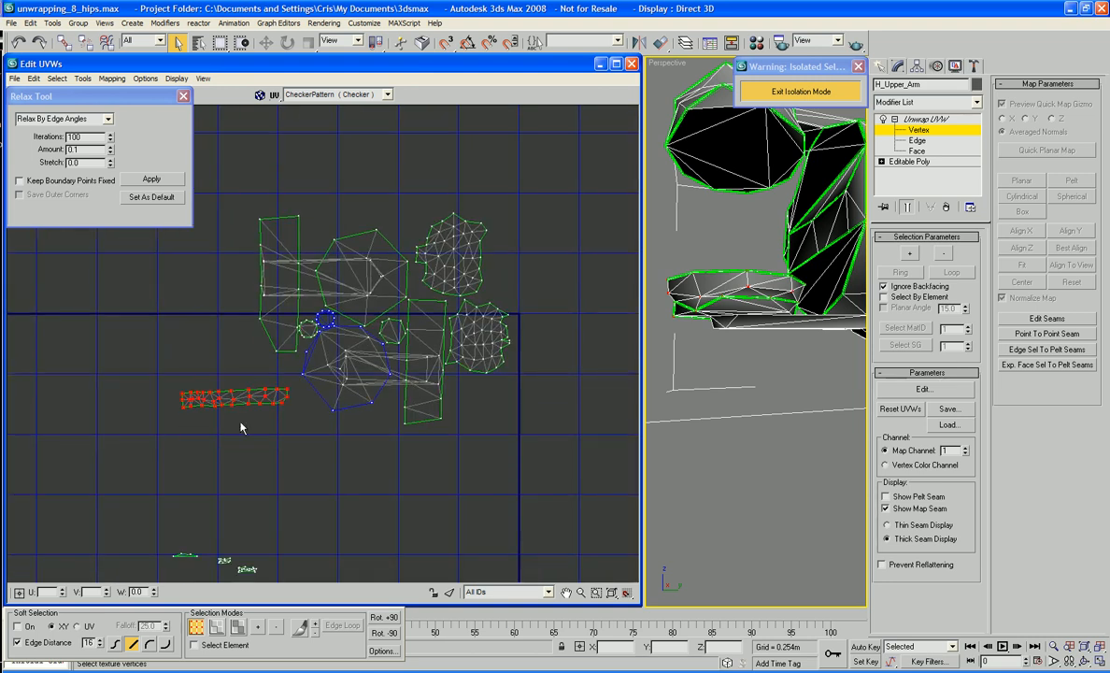
scroll(335, 274, up, 2)
drag(235, 392, 411, 174)
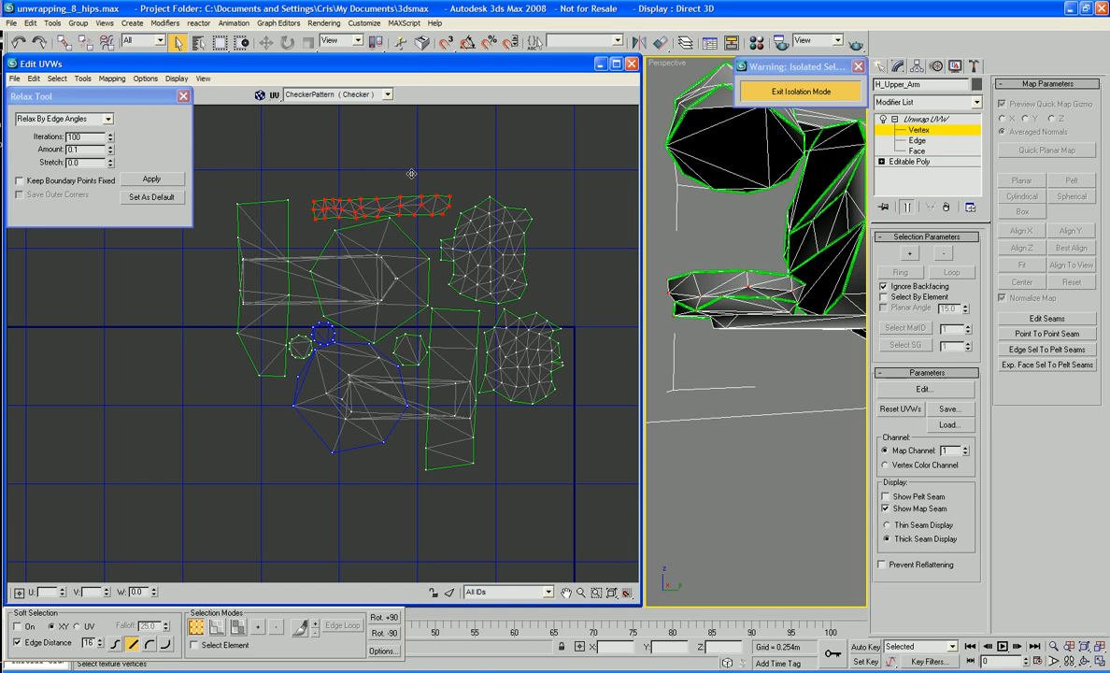
click(560, 294)
scroll(523, 280, down, 5)
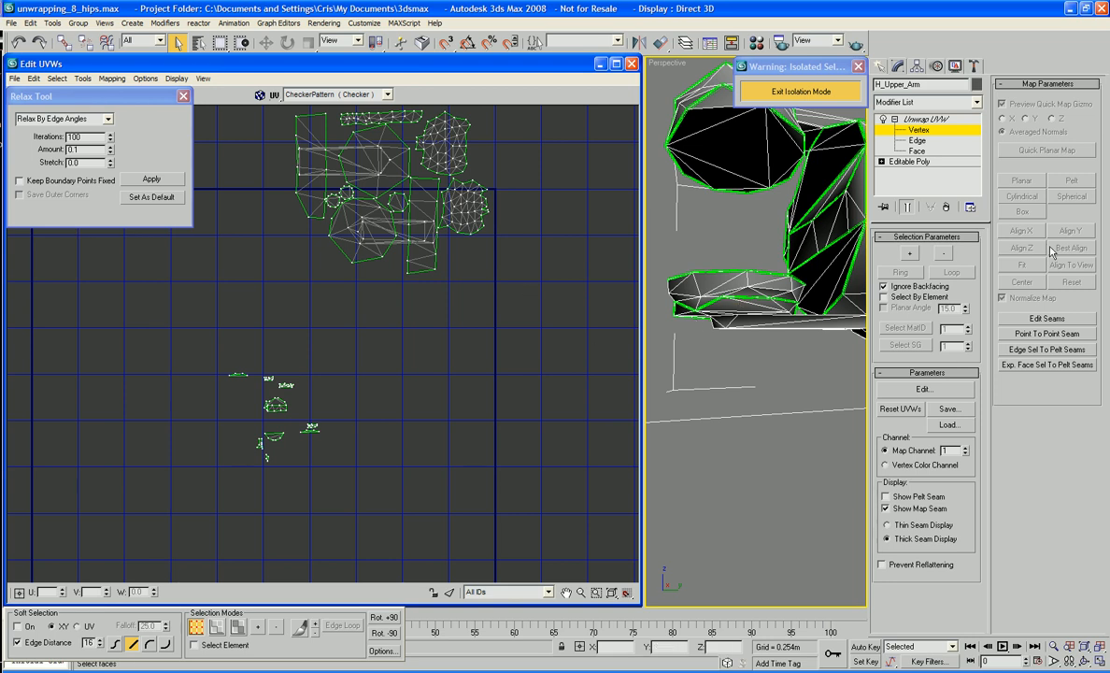
Step: Step down to the Editable Poly level, return to Unwrap UVW face selection, and reopen the UV editor
click(925, 162)
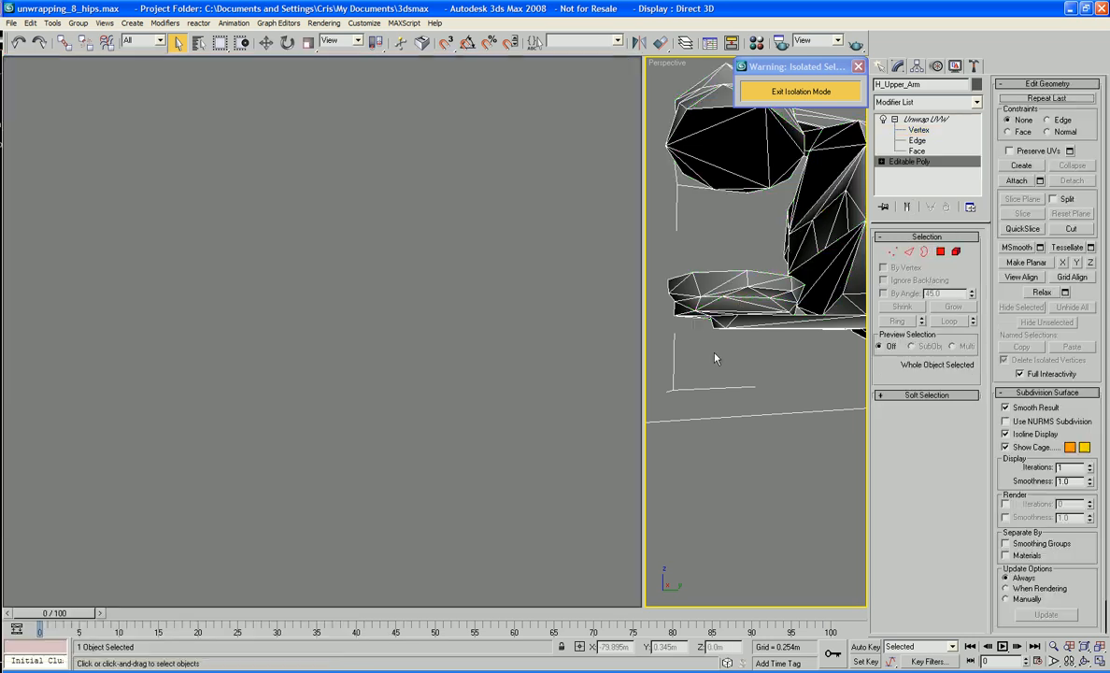
click(917, 150)
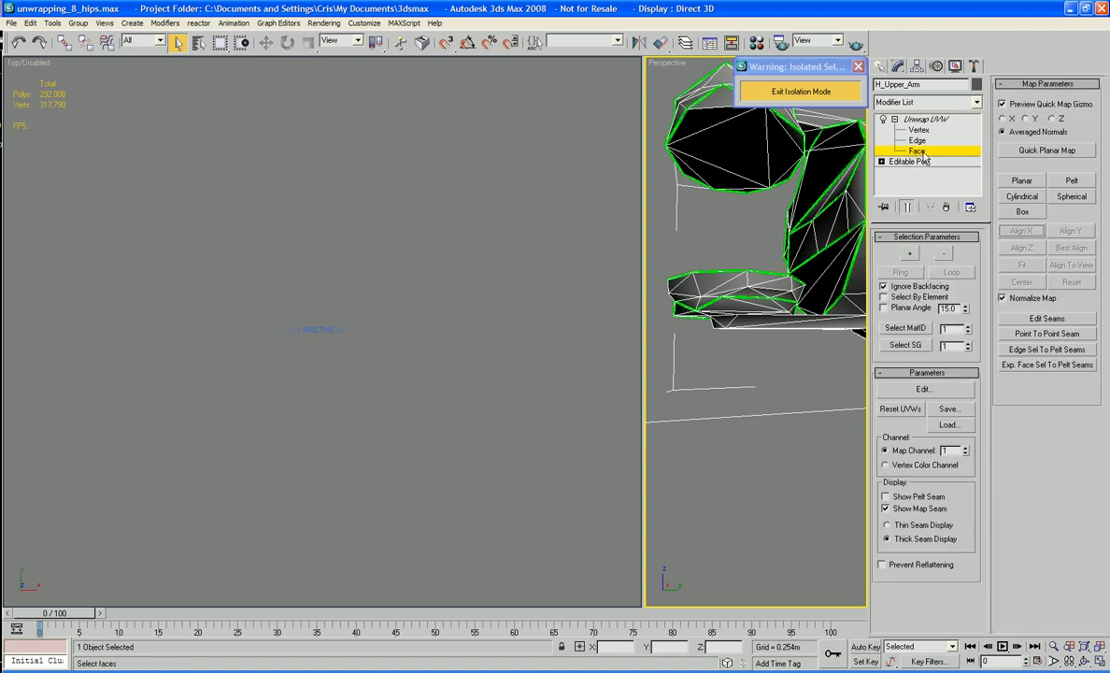
click(939, 391)
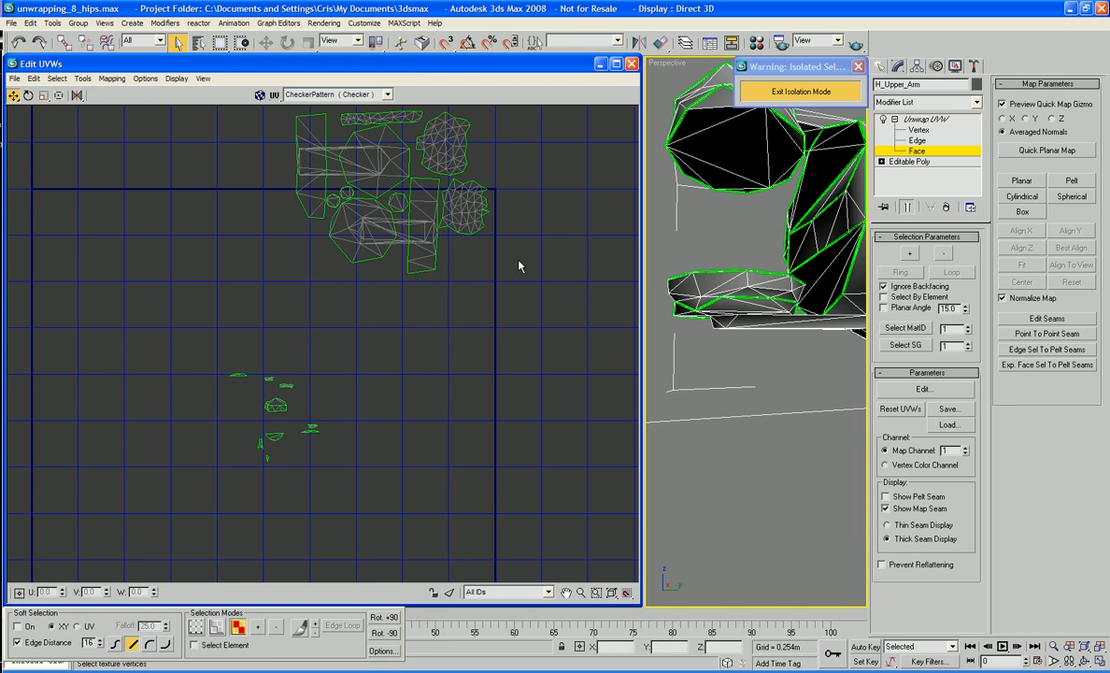
Step: Select the first group of faces along the near side of the lower disc's rim
alt+middle_drag(727, 306, 725, 348)
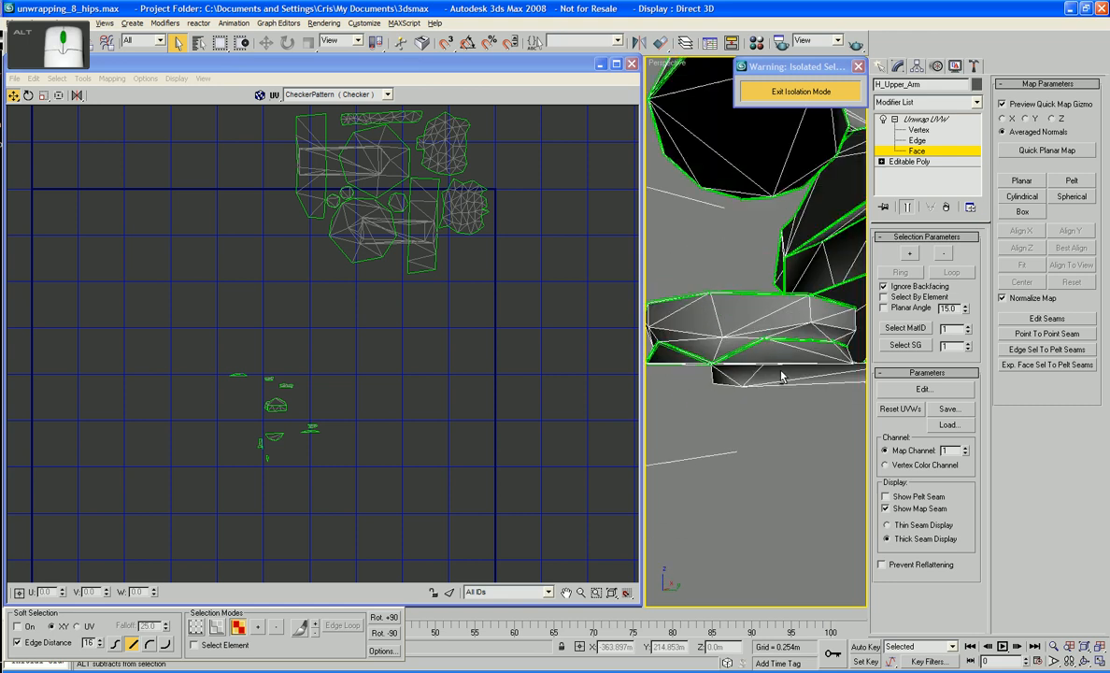
ctrl+click(778, 329)
ctrl+click(719, 304)
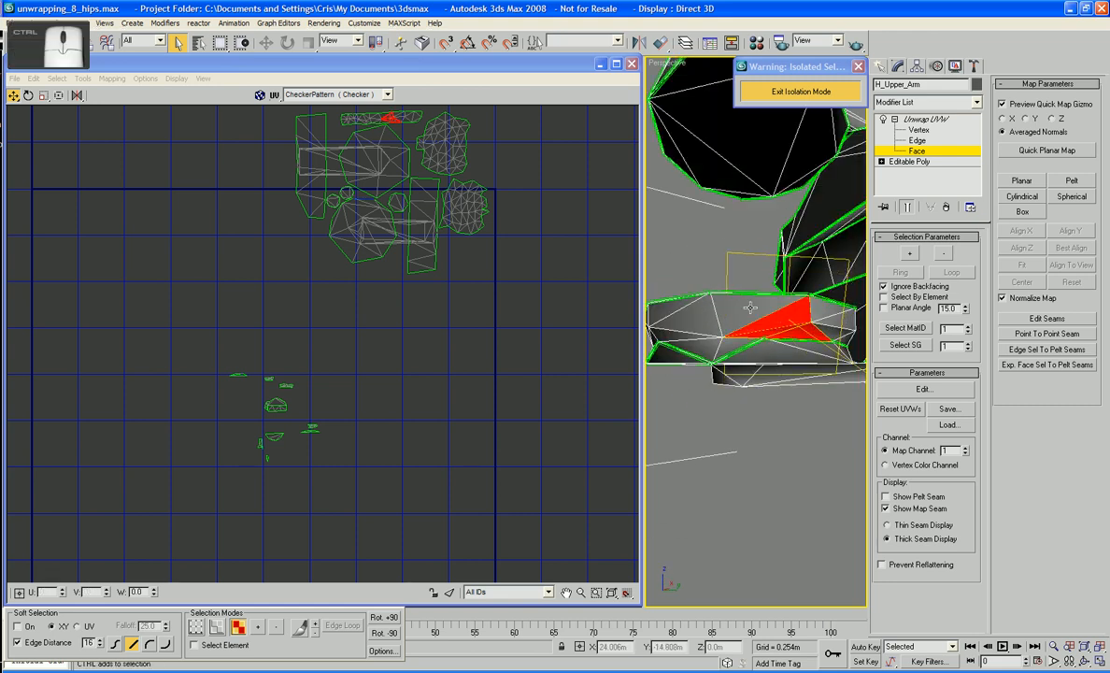
ctrl+click(689, 310)
ctrl+click(696, 328)
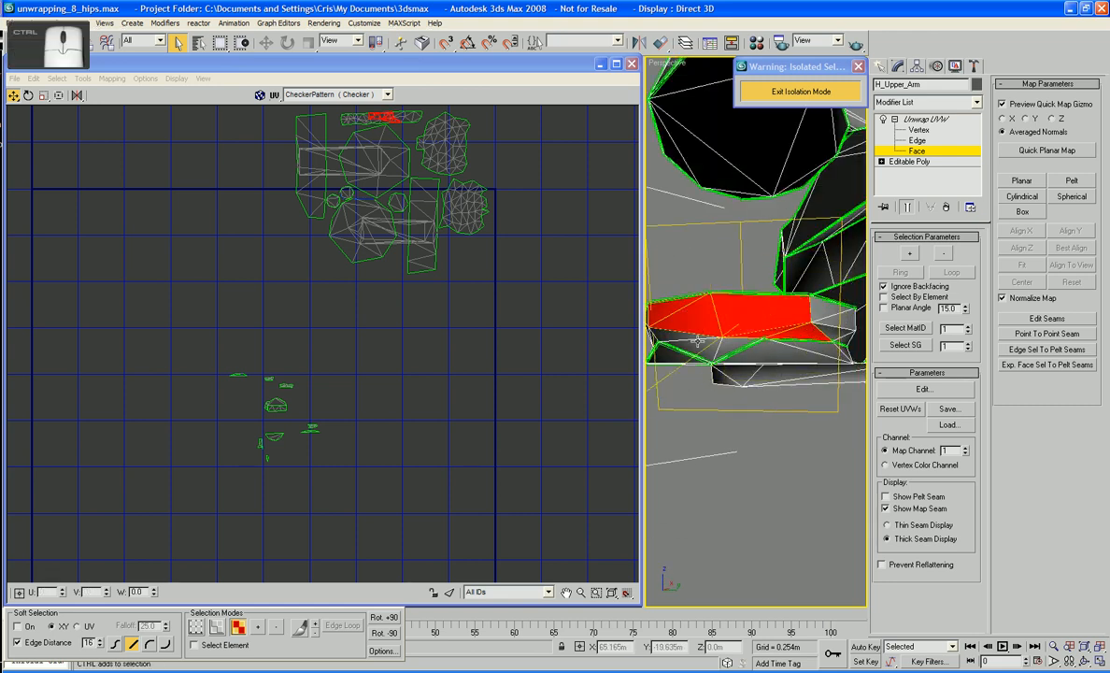
Step: Extend the selection around the corner onto the adjoining side of the lower disc's rim
alt+middle_drag(698, 342, 826, 333)
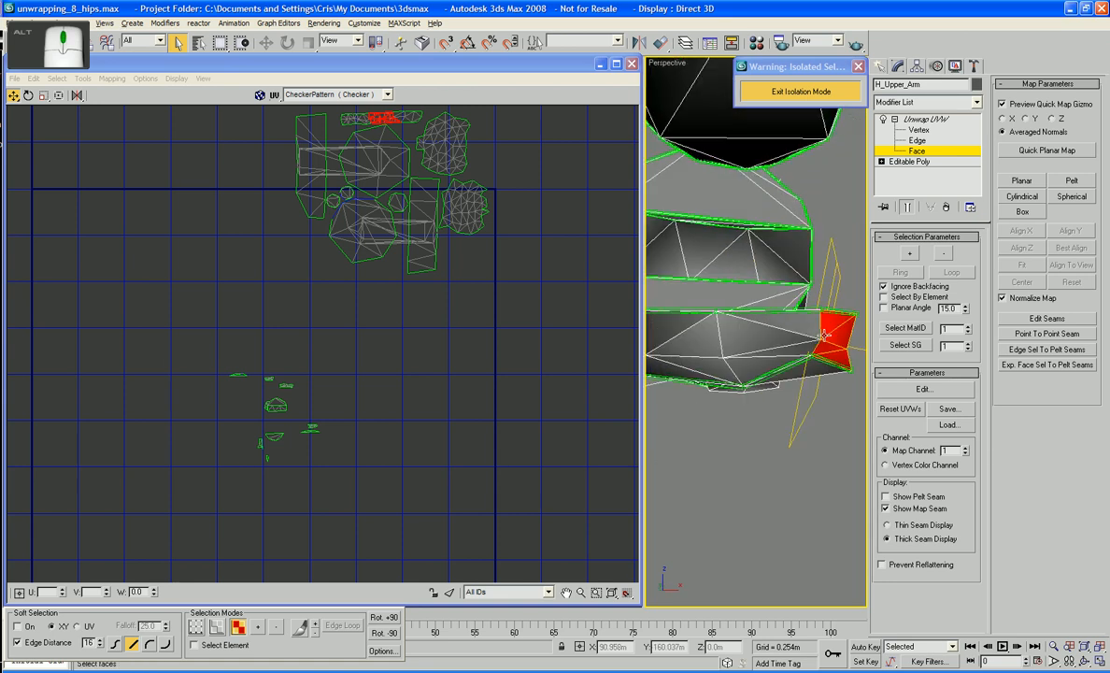
ctrl+click(685, 338)
ctrl+click(666, 337)
ctrl+click(716, 348)
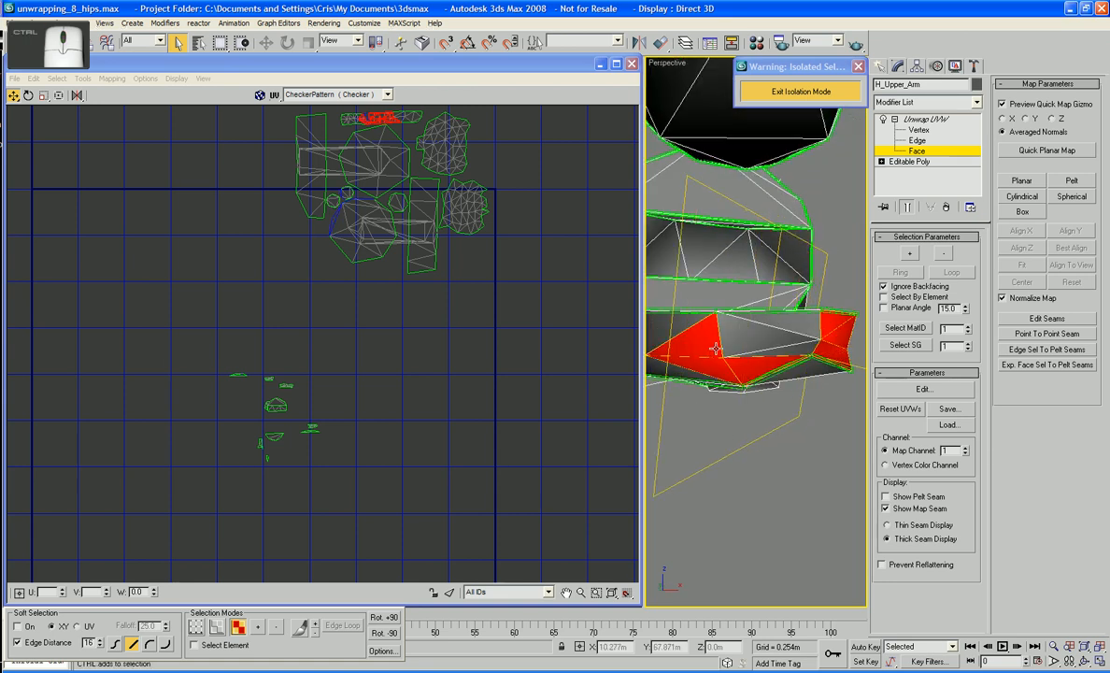
ctrl+click(724, 304)
ctrl+click(734, 318)
Step: Add the neighbouring faces along the lower disc's rim to the selection, continuing to the corner at its end
alt+middle_drag(734, 319, 731, 355)
ctrl+click(757, 363)
ctrl+click(739, 353)
ctrl+click(732, 355)
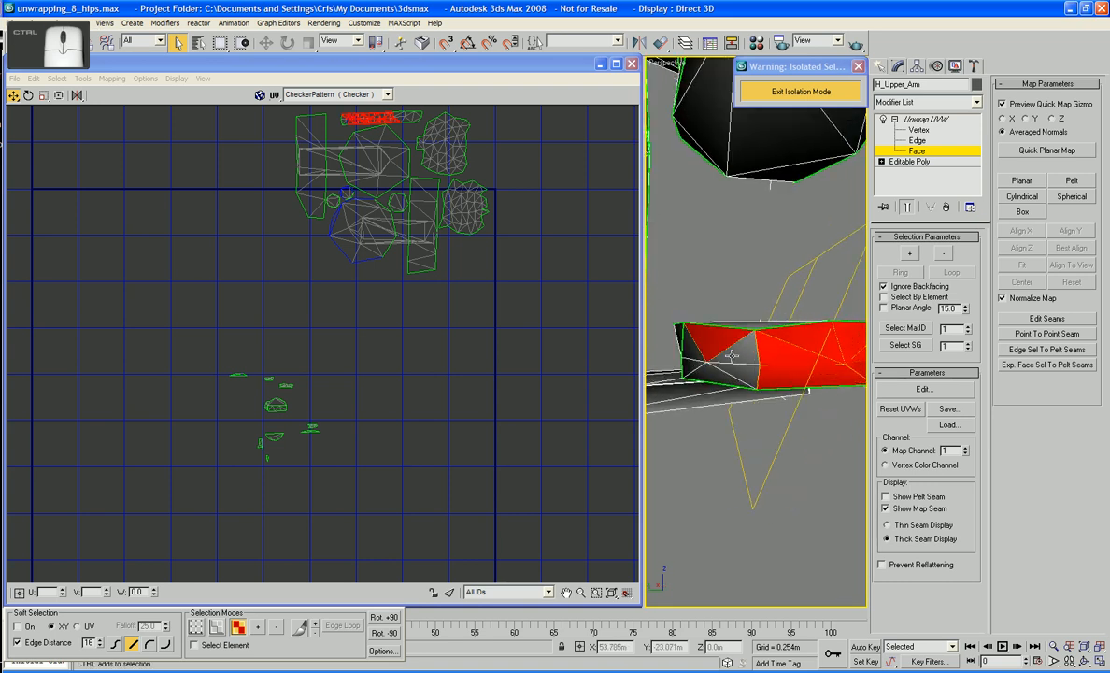
ctrl+click(697, 338)
ctrl+click(684, 348)
ctrl+click(698, 349)
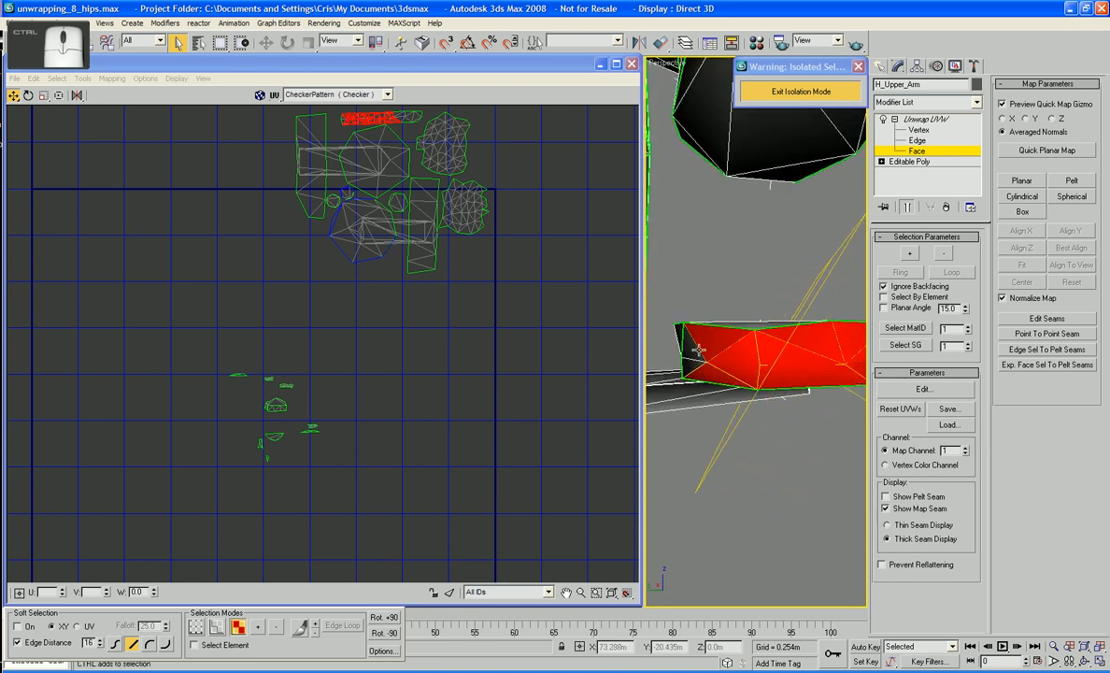
ctrl+click(708, 378)
Step: Complete the first half-rim selection by adding the remaining faces on the opposite side of the lower disc
alt+middle_drag(681, 370, 521, 389)
ctrl+click(752, 343)
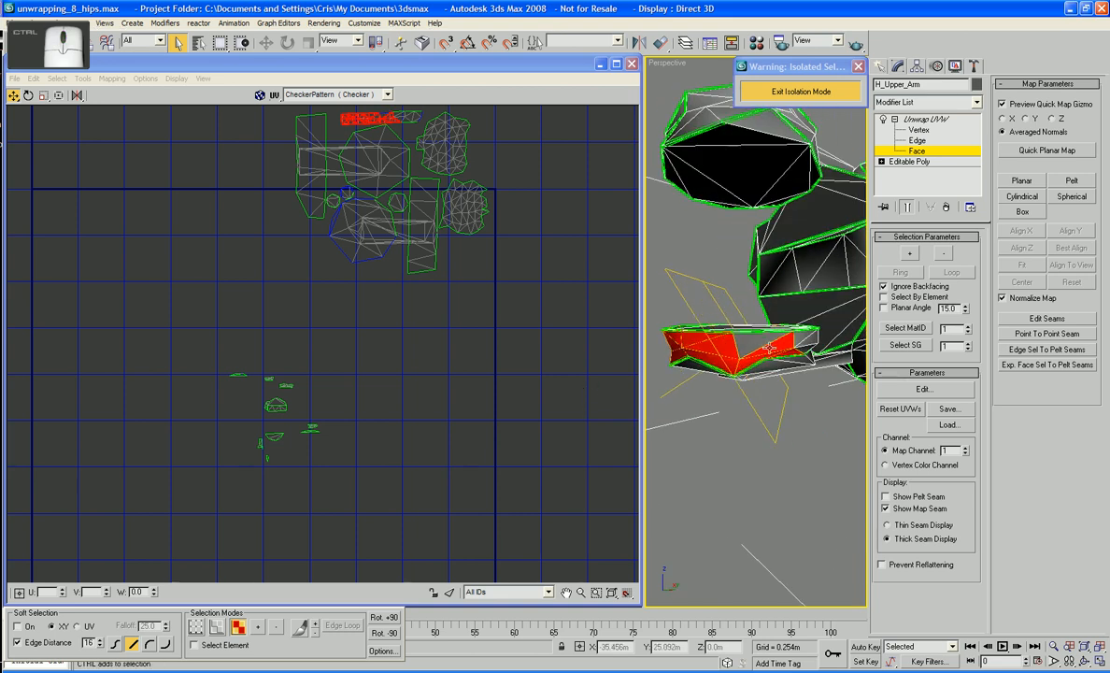
ctrl+click(764, 345)
ctrl+click(787, 352)
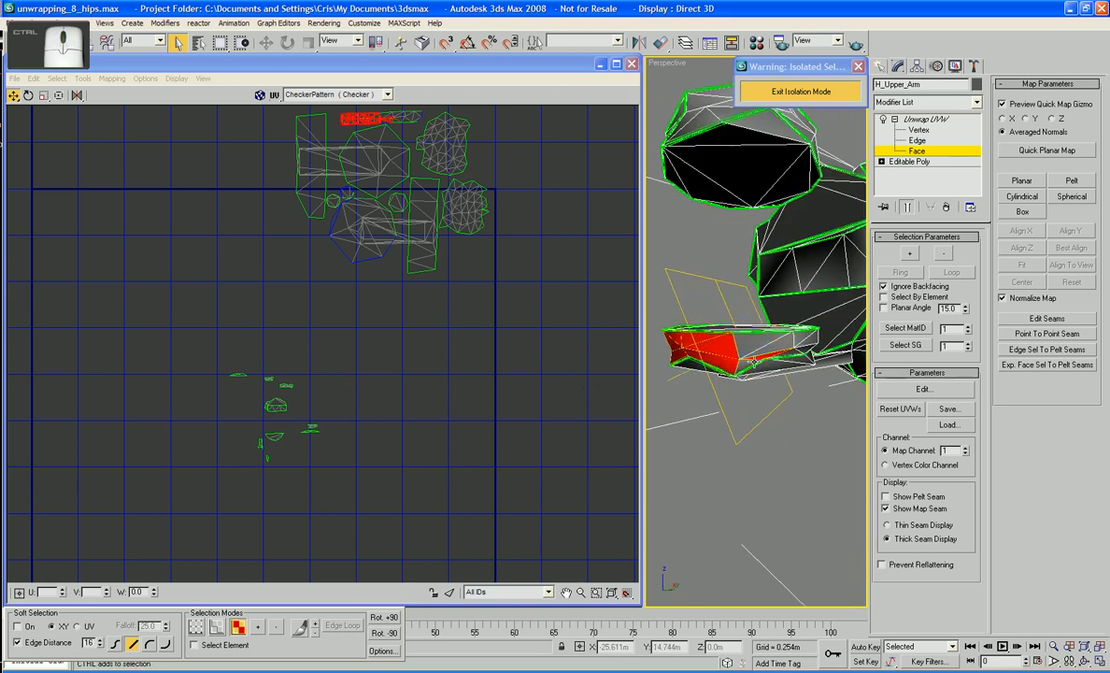
alt+middle_drag(701, 337, 711, 359)
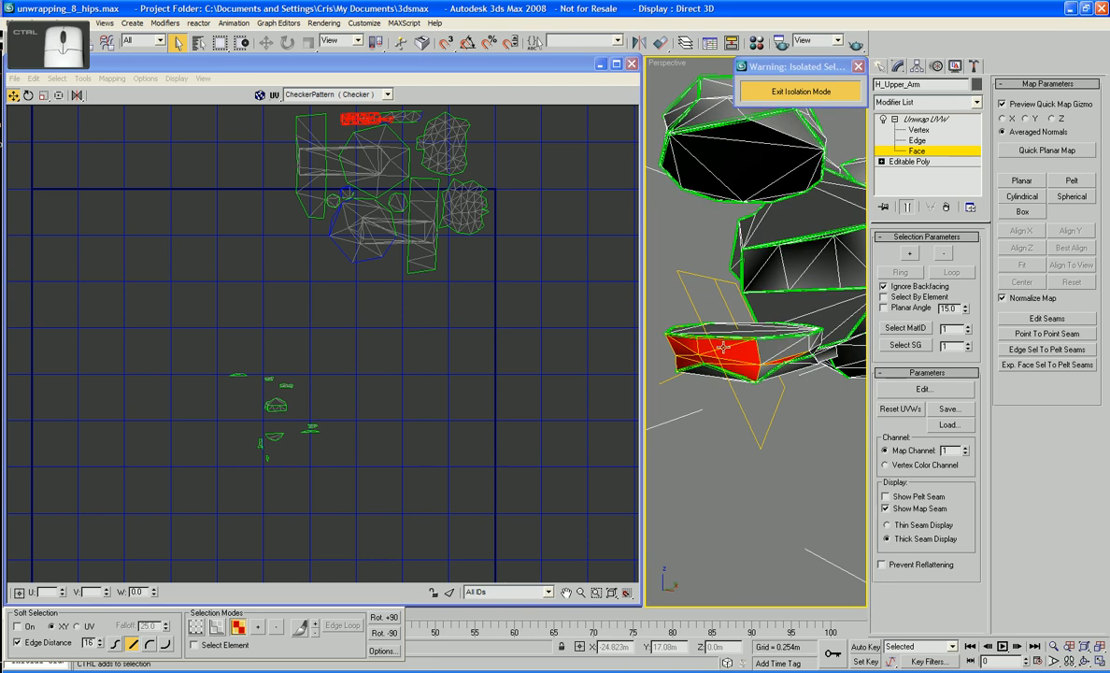
ctrl+click(712, 357)
ctrl+click(725, 363)
ctrl+click(740, 371)
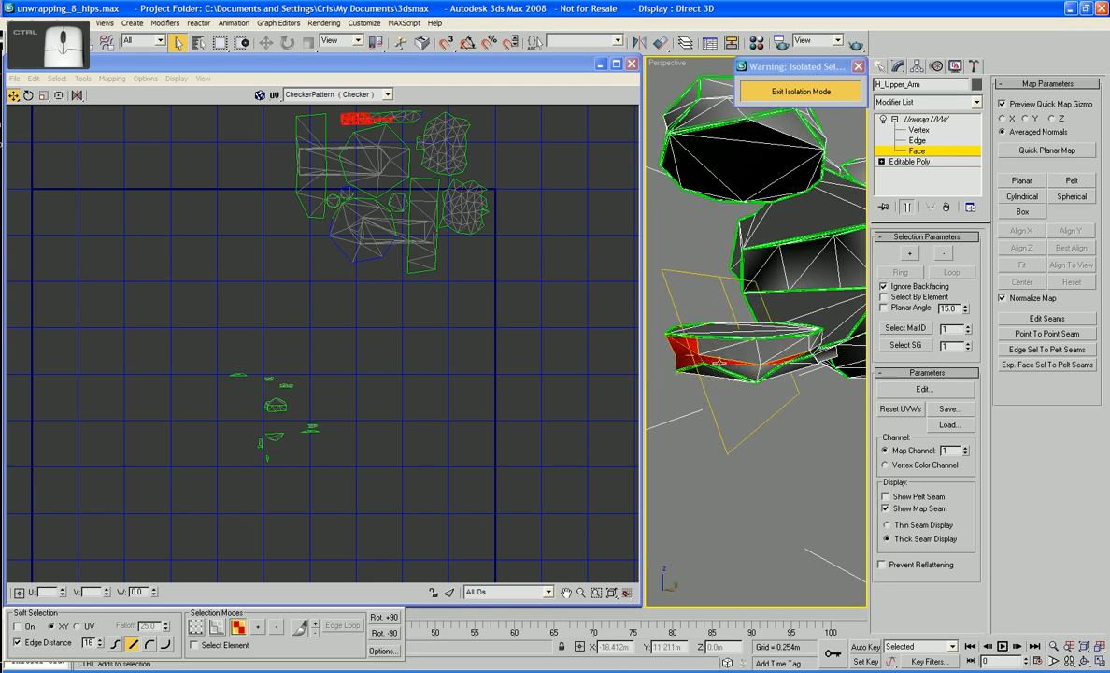
ctrl+click(720, 362)
alt+middle_drag(786, 359, 878, 386)
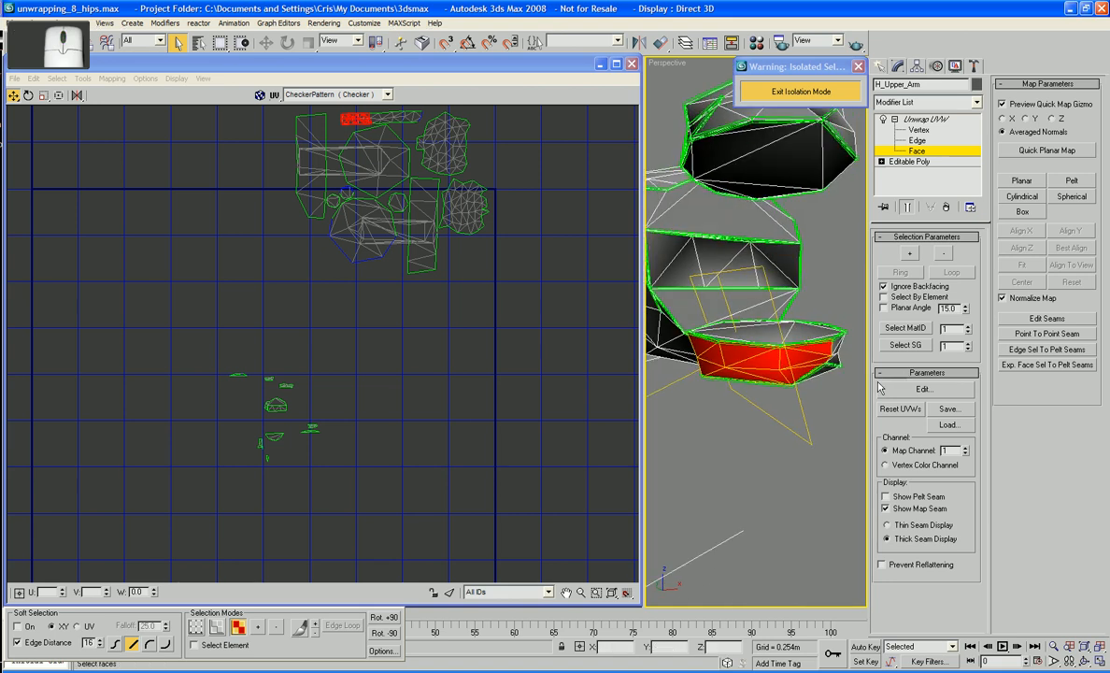
Step: Apply a quick planar map to the selected rim faces and relax them by edge angles with 100 iterations and amount 0.1
click(1047, 149)
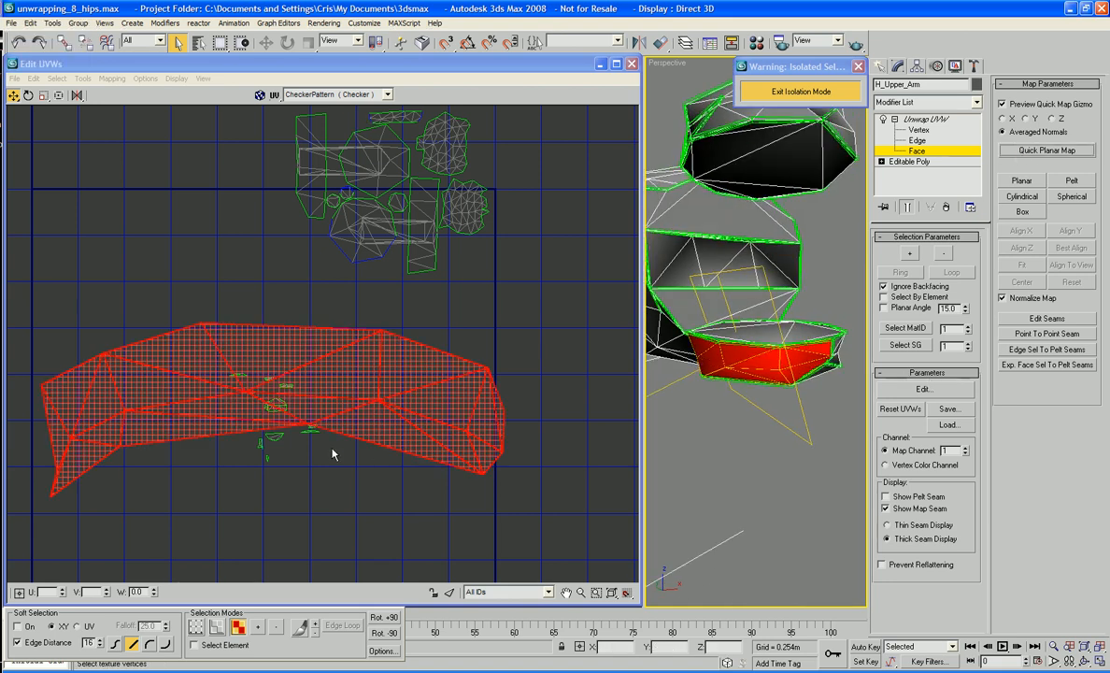
click(57, 78)
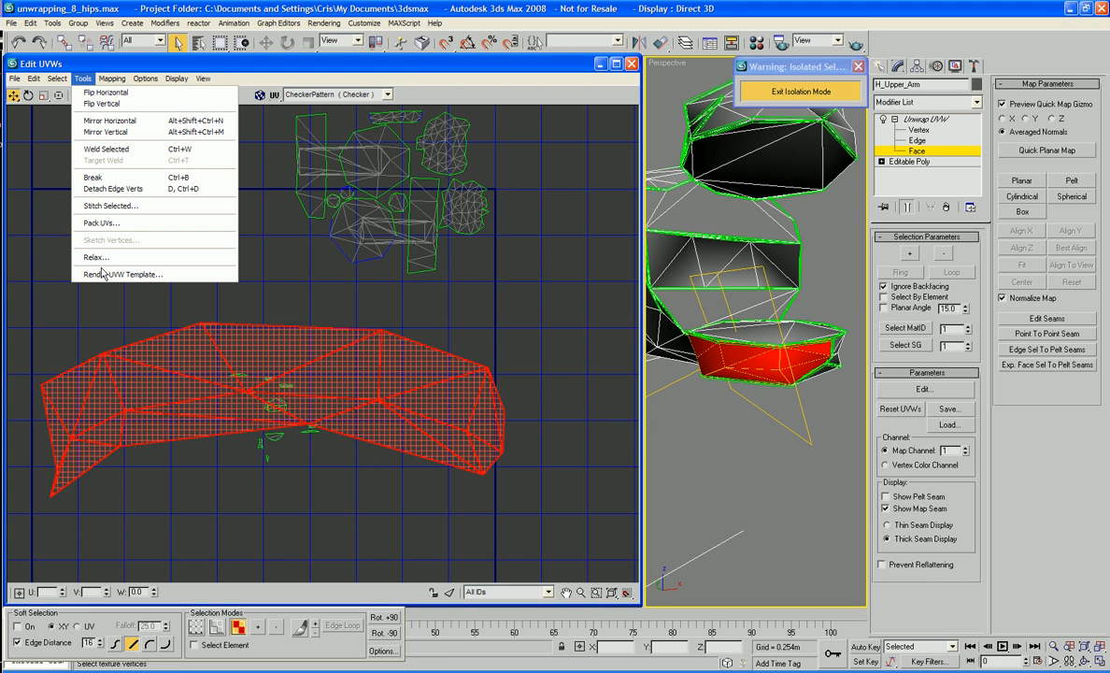
click(97, 258)
click(152, 178)
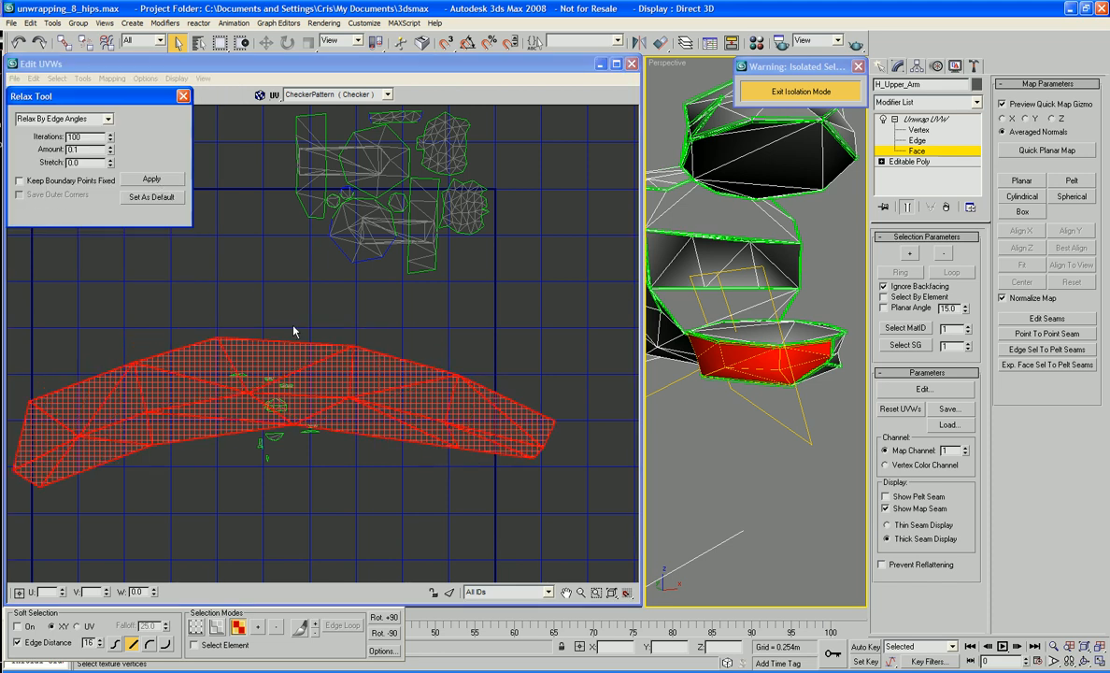
middle_drag(294, 334, 315, 287)
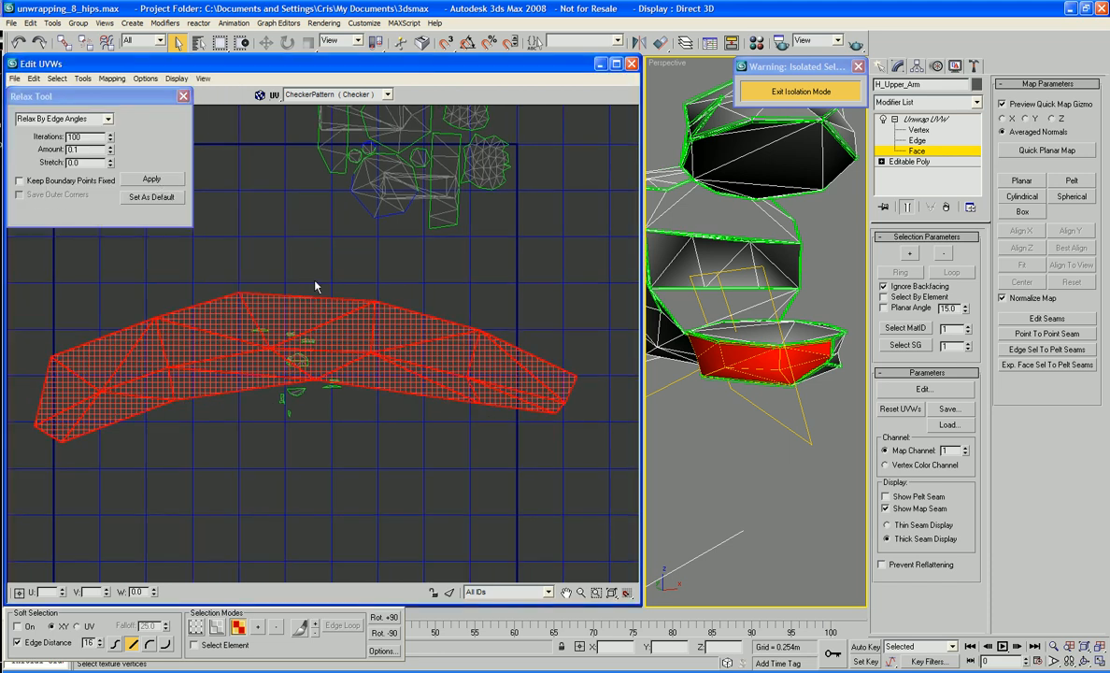
Step: Run further edge-angle relax passes on the rim strip, undo the excess passes, and close the Relax tool
click(155, 182)
click(153, 180)
click(153, 179)
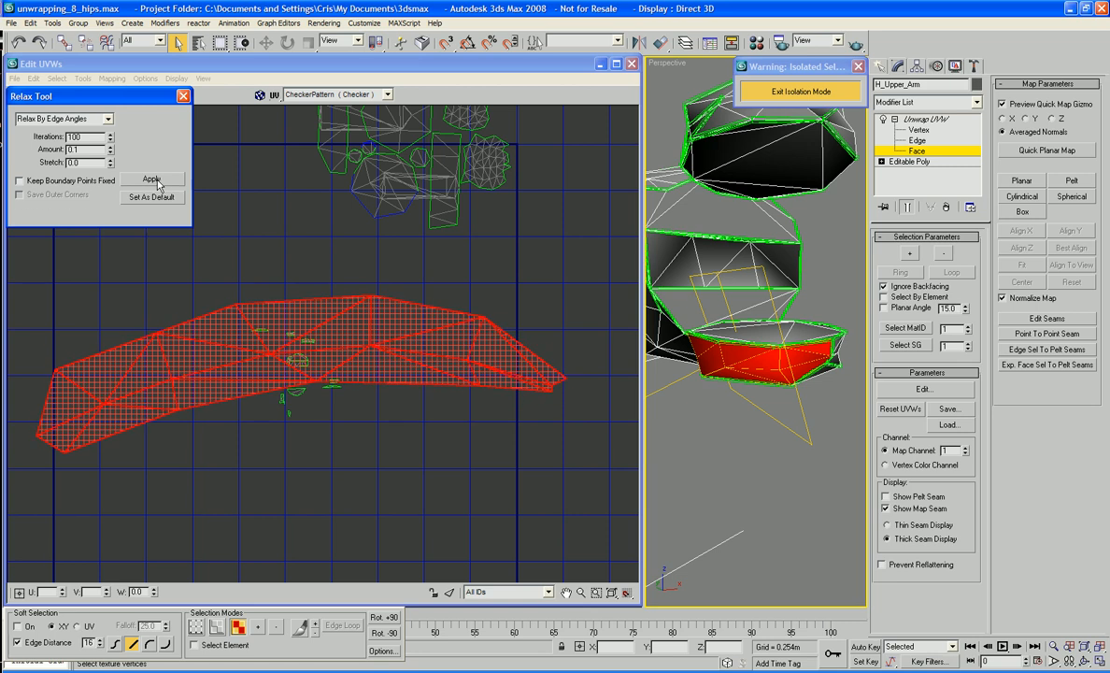
key(ctrl+z)
key(ctrl+z)
key(ctrl+z)
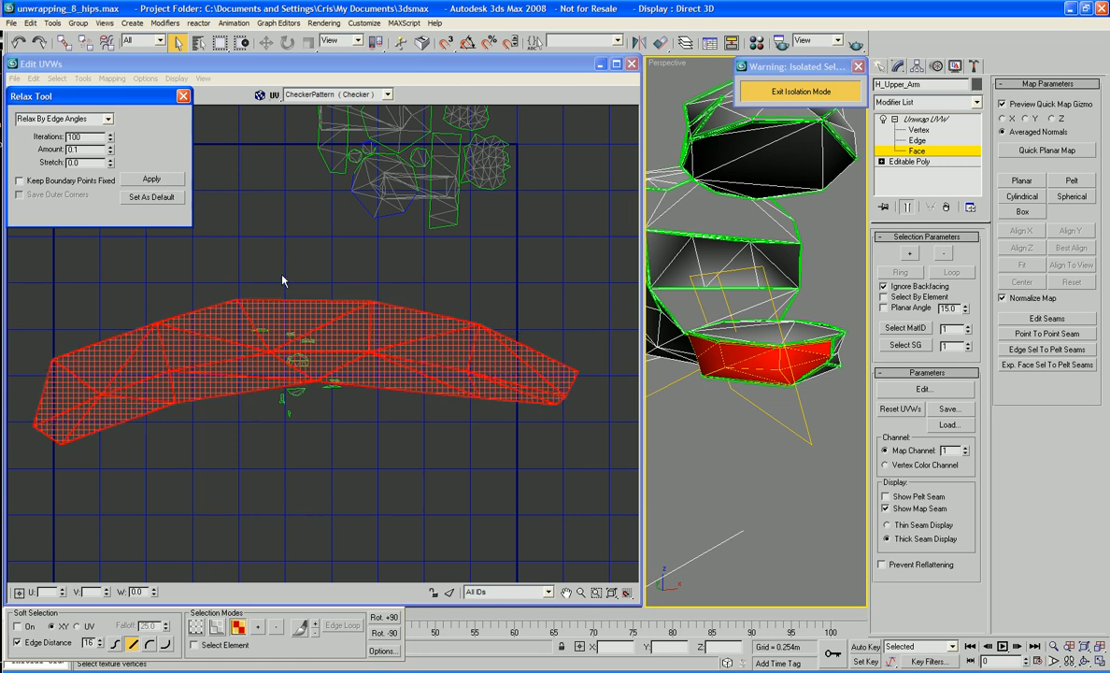
click(184, 96)
Step: Scale the rim strip down to about 40 percent, move it beside the tiny unmapped pieces, and deselect it
right_click(308, 417)
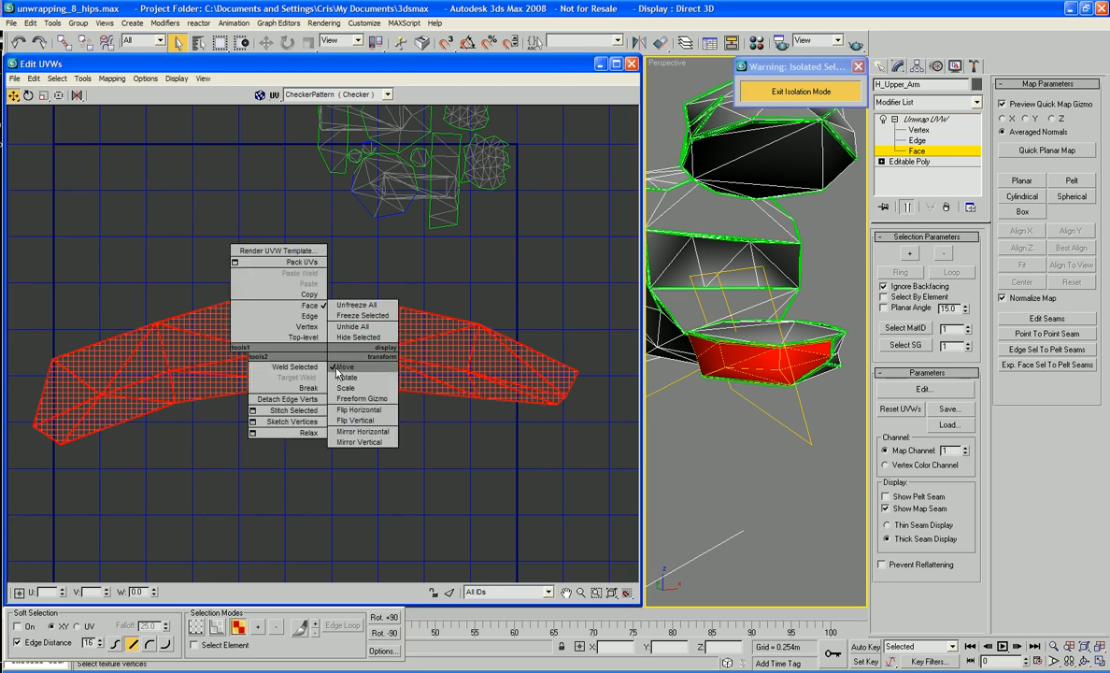
click(357, 427)
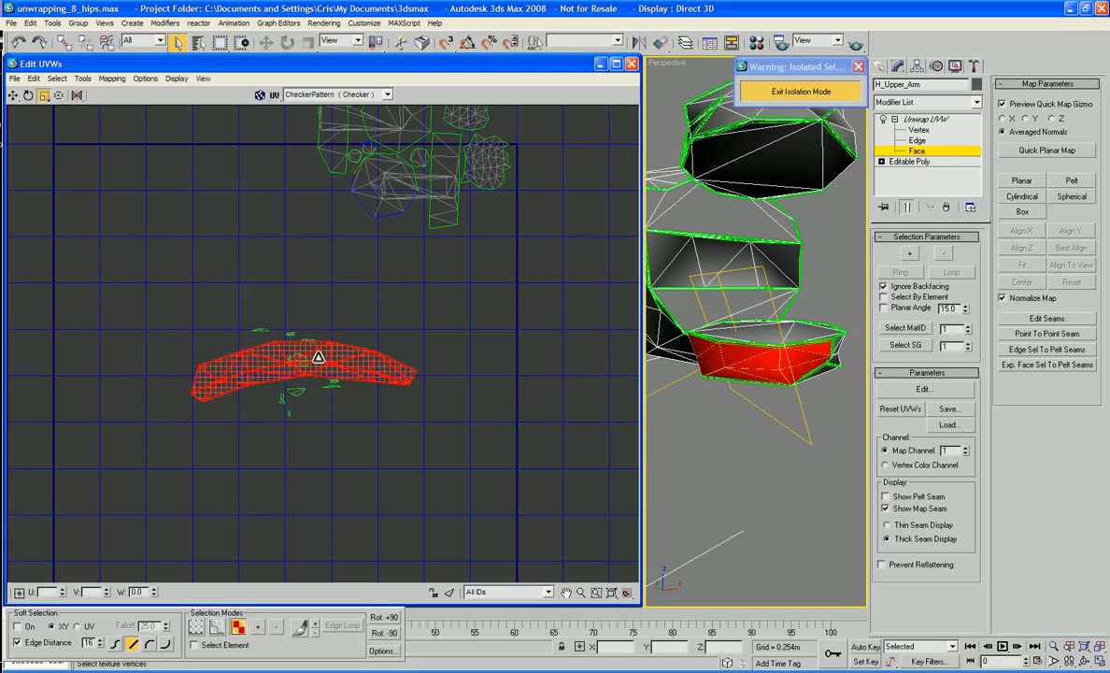
right_click(319, 357)
click(396, 377)
drag(397, 377, 500, 321)
click(562, 404)
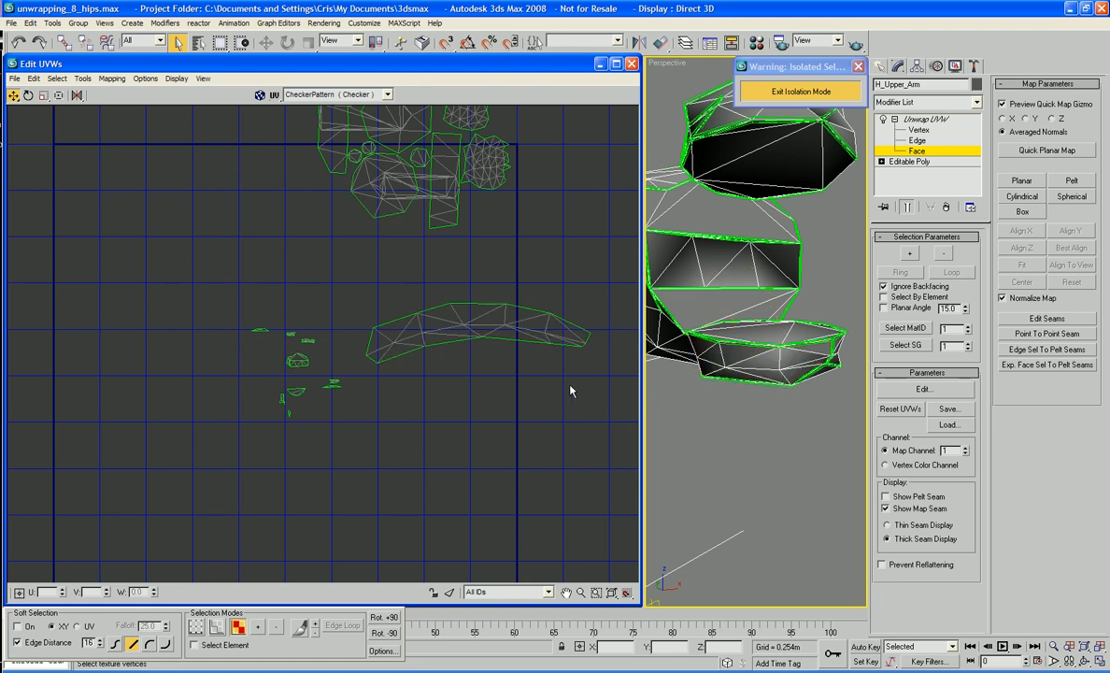
Step: Select the first unmapped faces of the lower disc's rim, starting at the seam of the mapped half
alt+middle_drag(774, 361, 753, 395)
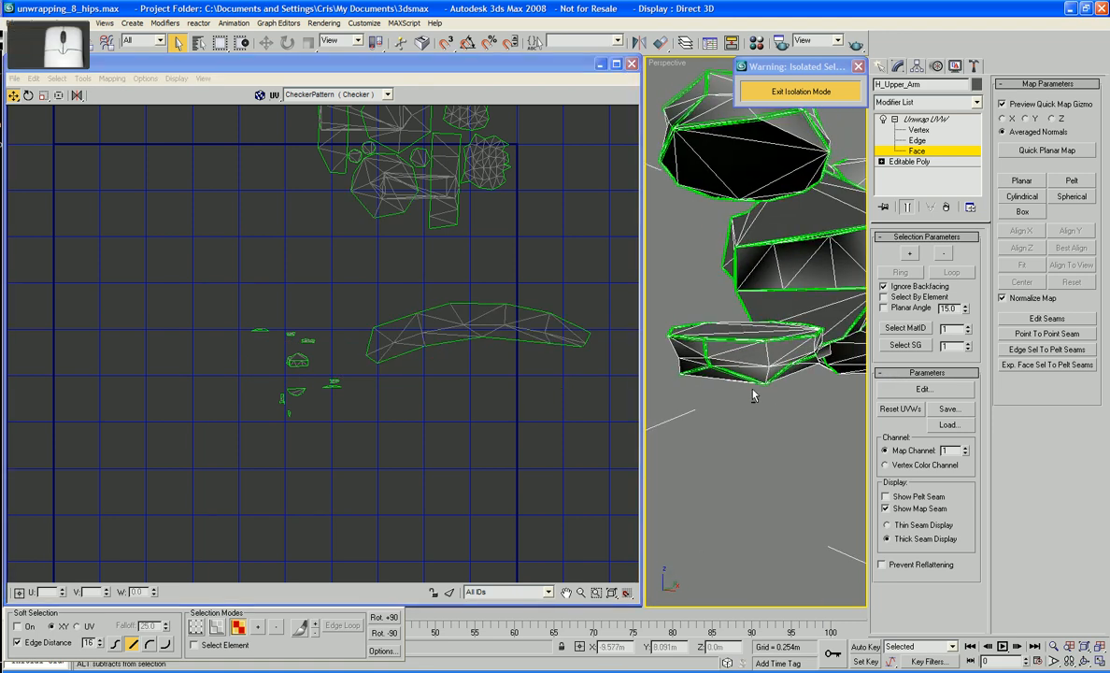
ctrl+click(714, 360)
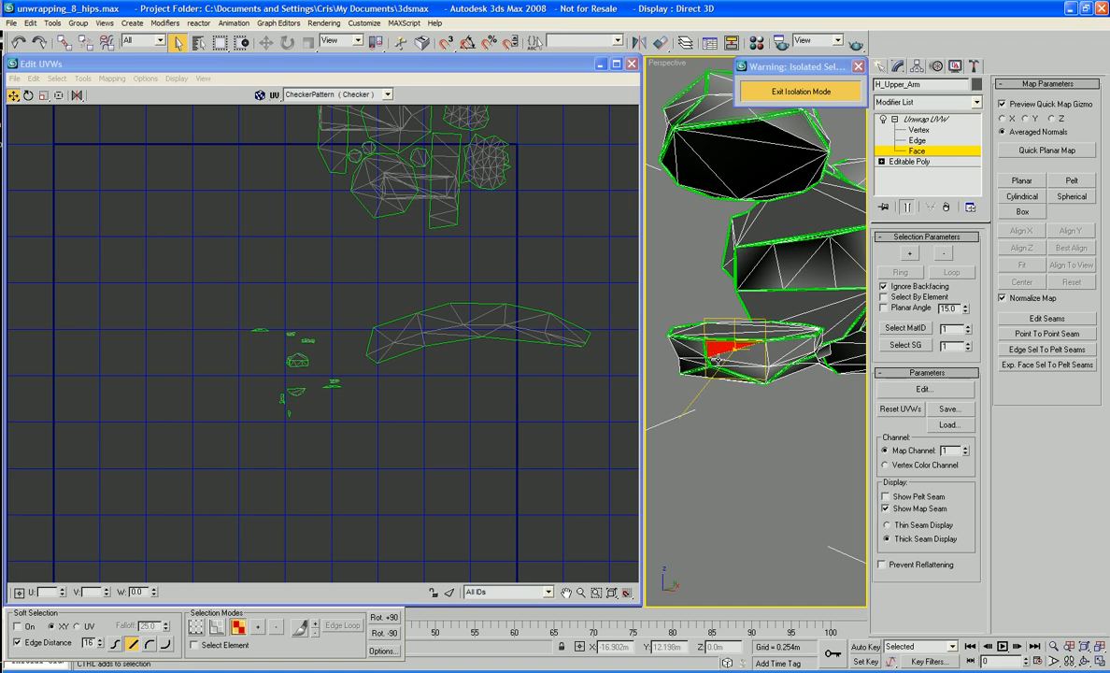
ctrl+click(761, 372)
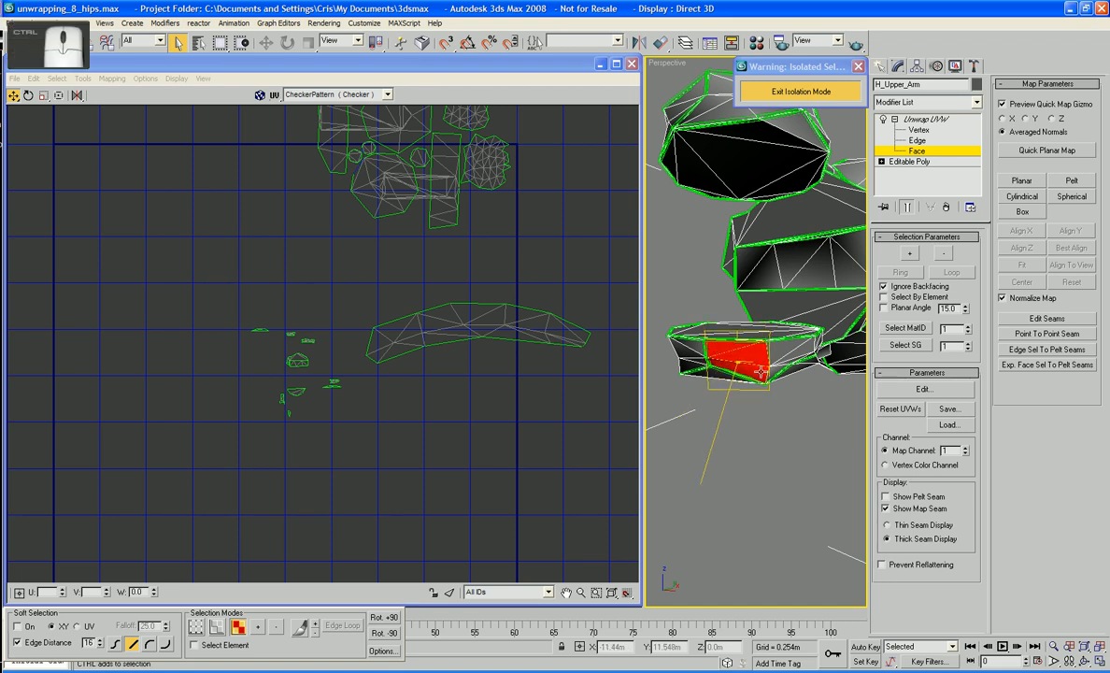
alt+middle_drag(776, 371, 736, 362)
ctrl+click(750, 350)
ctrl+click(766, 358)
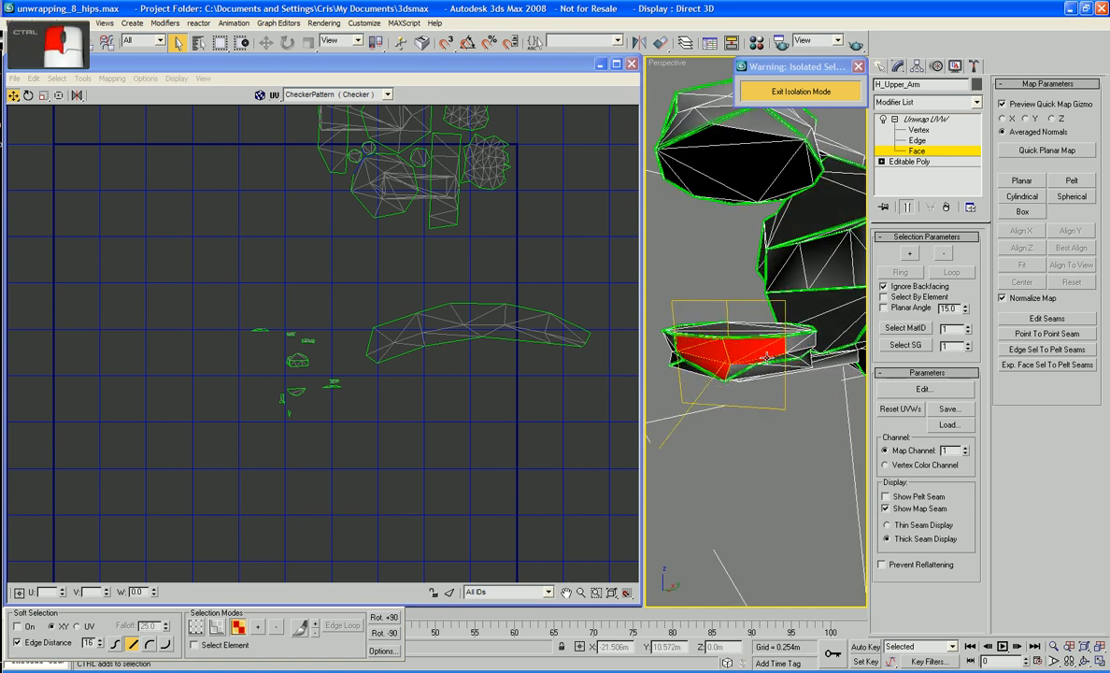
ctrl+click(680, 347)
Step: Extend the selection around the remaining half of the lower disc's rim, up to its far end
alt+middle_drag(693, 349, 783, 347)
scroll(754, 367, up, 3)
ctrl+click(724, 370)
ctrl+click(751, 363)
ctrl+click(731, 346)
ctrl+click(759, 338)
ctrl+click(762, 355)
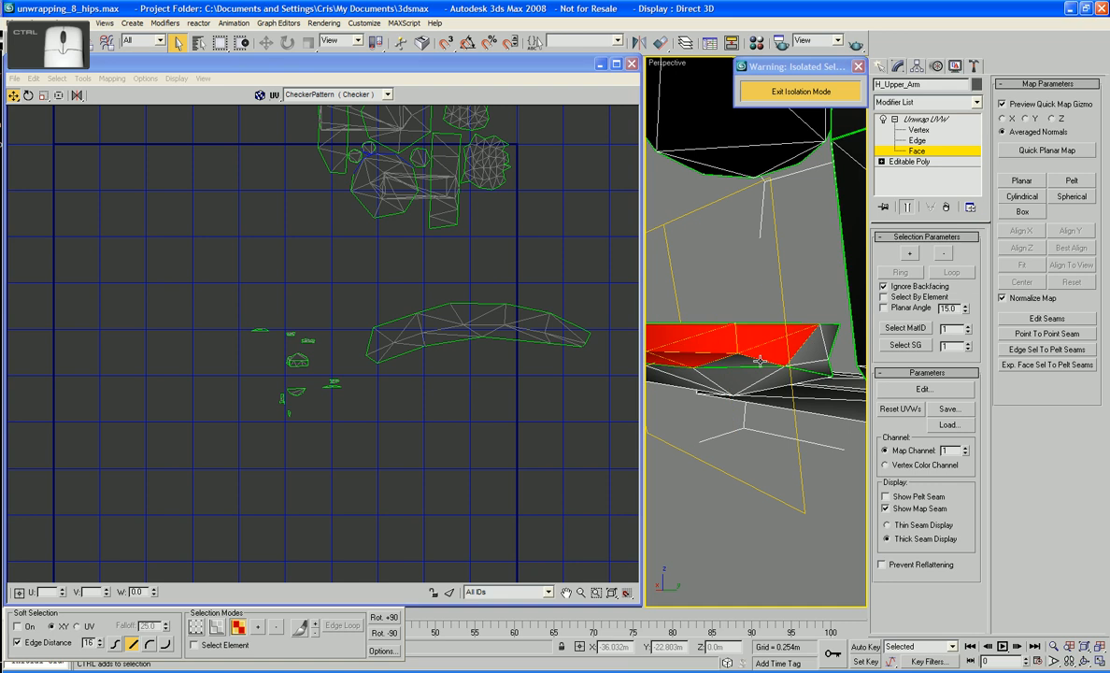
alt+middle_drag(775, 323, 819, 337)
ctrl+click(818, 325)
ctrl+click(820, 350)
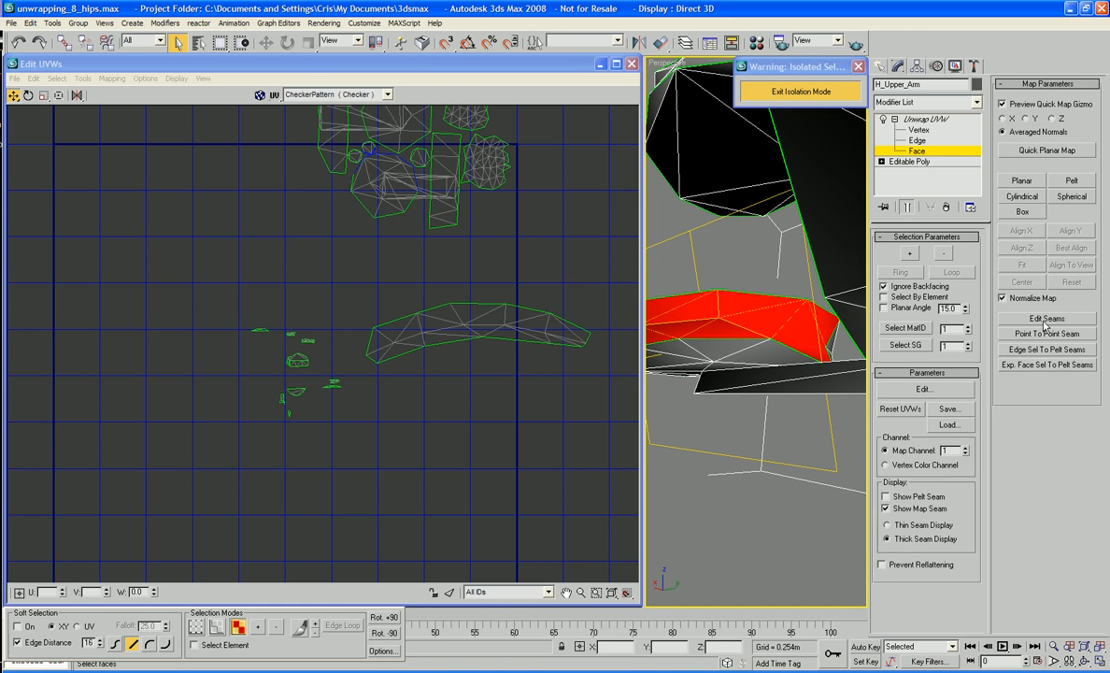
Step: Apply a quick planar map to the second half of the rim and relax it twice by edge angles
click(1045, 150)
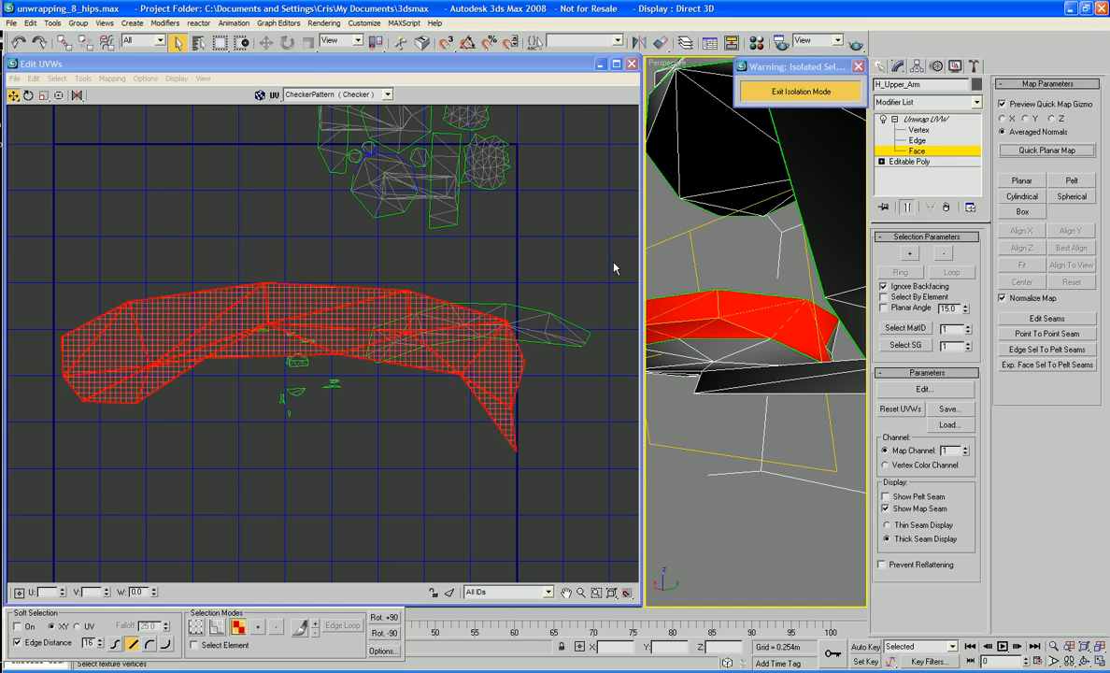
click(82, 79)
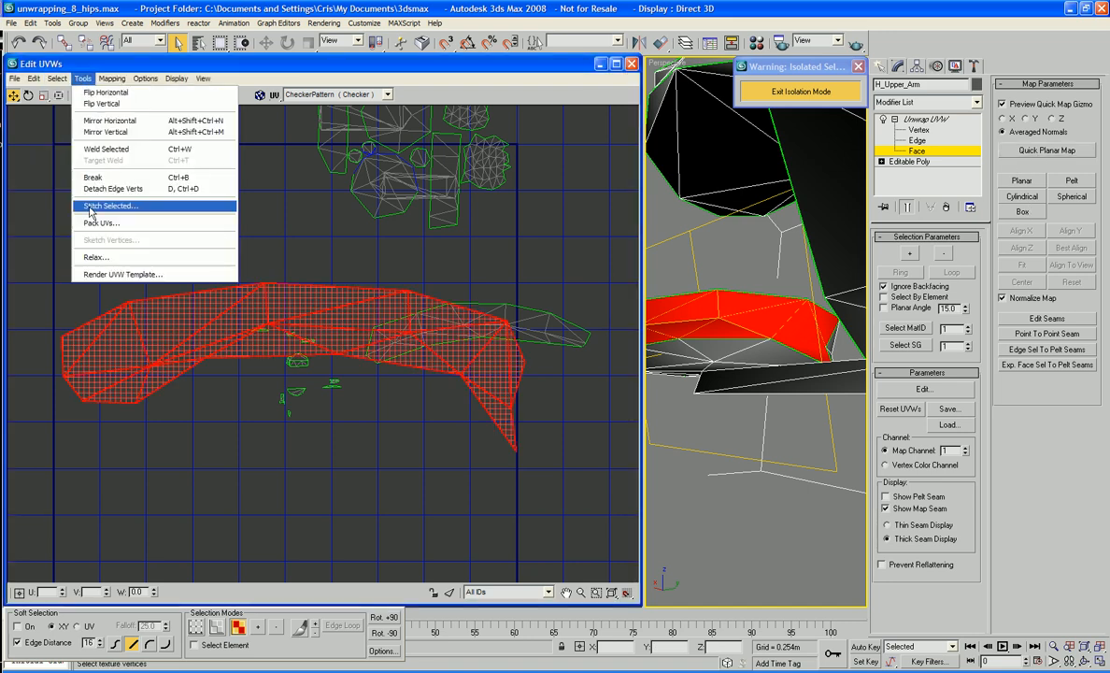
click(95, 258)
click(148, 179)
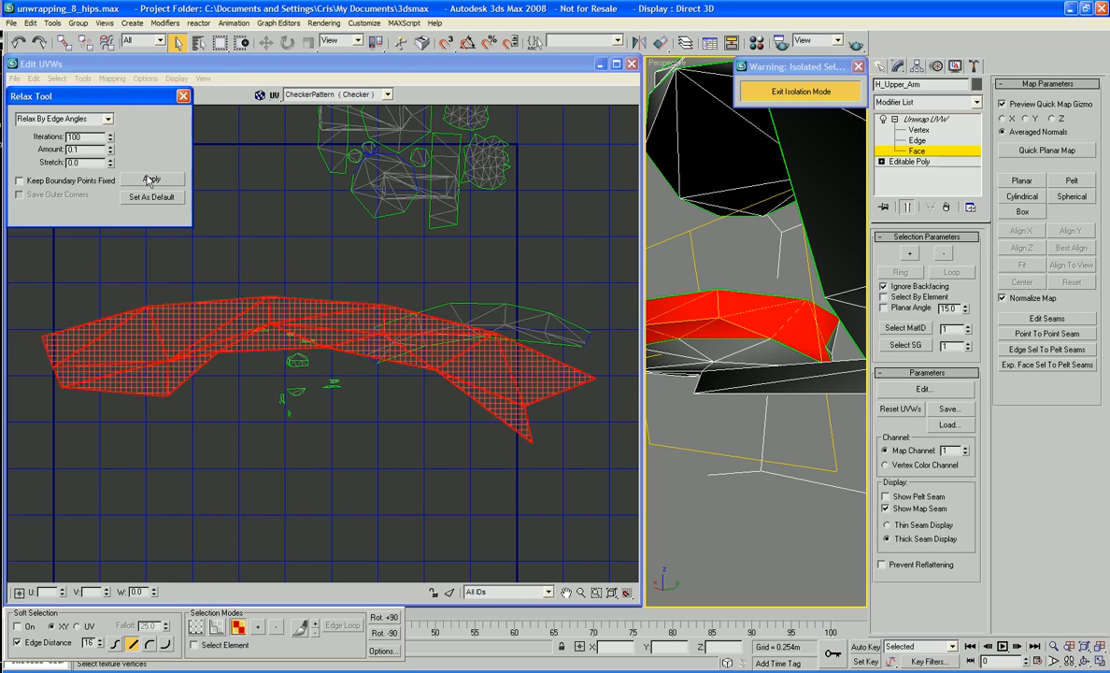
click(149, 179)
Step: Move the second rim strip off the first one to the empty area beside its right end, and deselect it
scroll(364, 360, down, 5)
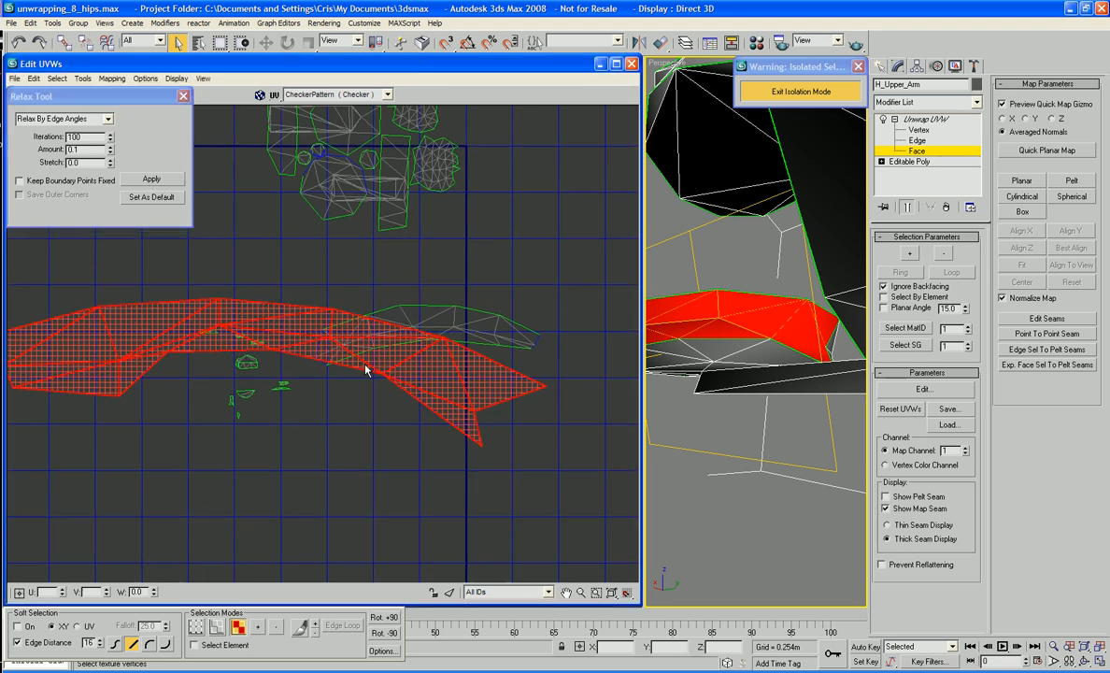
drag(330, 357, 573, 356)
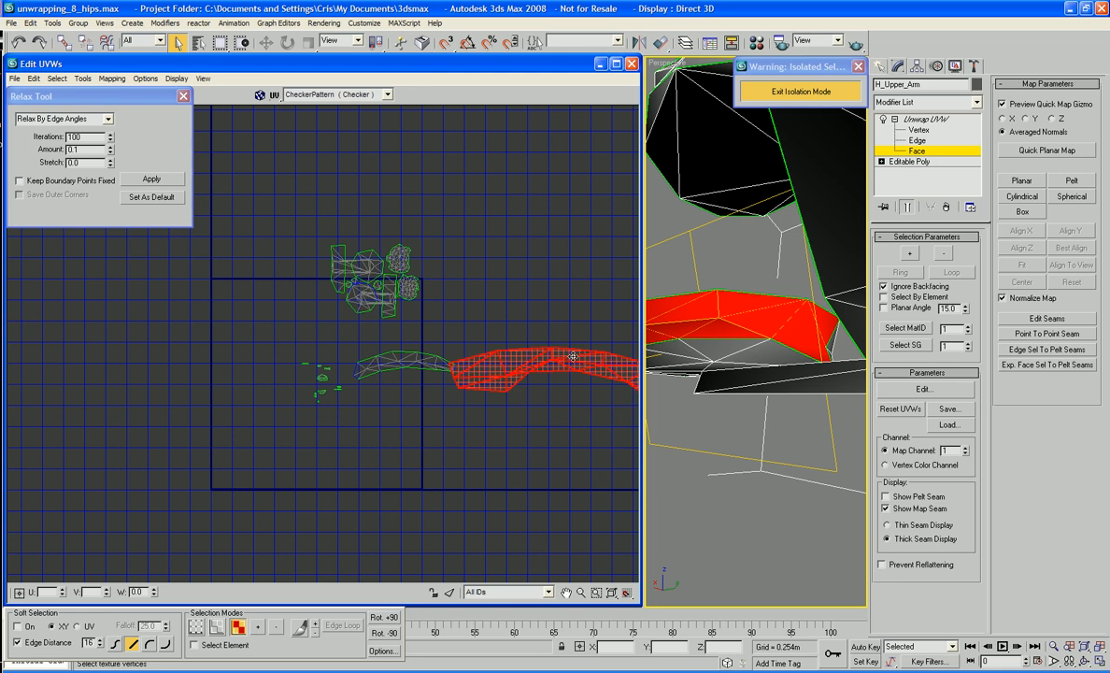
middle_drag(515, 448, 436, 442)
scroll(436, 442, up, 3)
drag(434, 327, 453, 335)
click(479, 304)
Step: Scale the second rim strip down to match the first and place it close to the first strip's right end
middle_drag(479, 362, 392, 407)
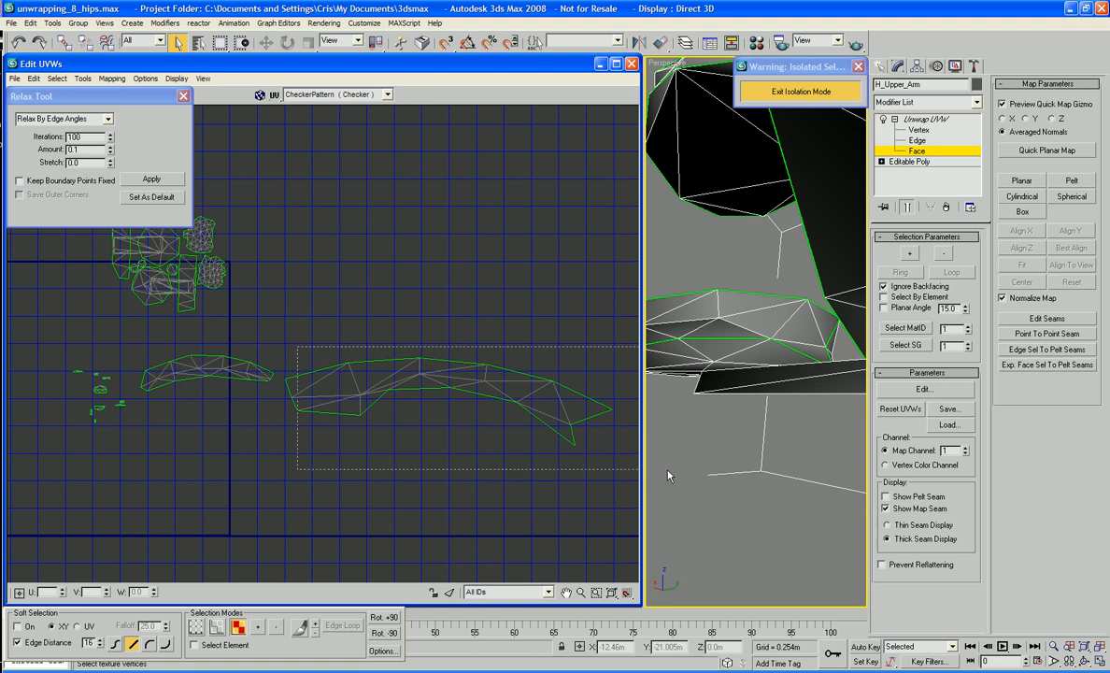
click(392, 402)
right_click(392, 403)
click(396, 397)
drag(396, 396, 409, 458)
right_click(409, 458)
click(428, 474)
drag(442, 391, 316, 379)
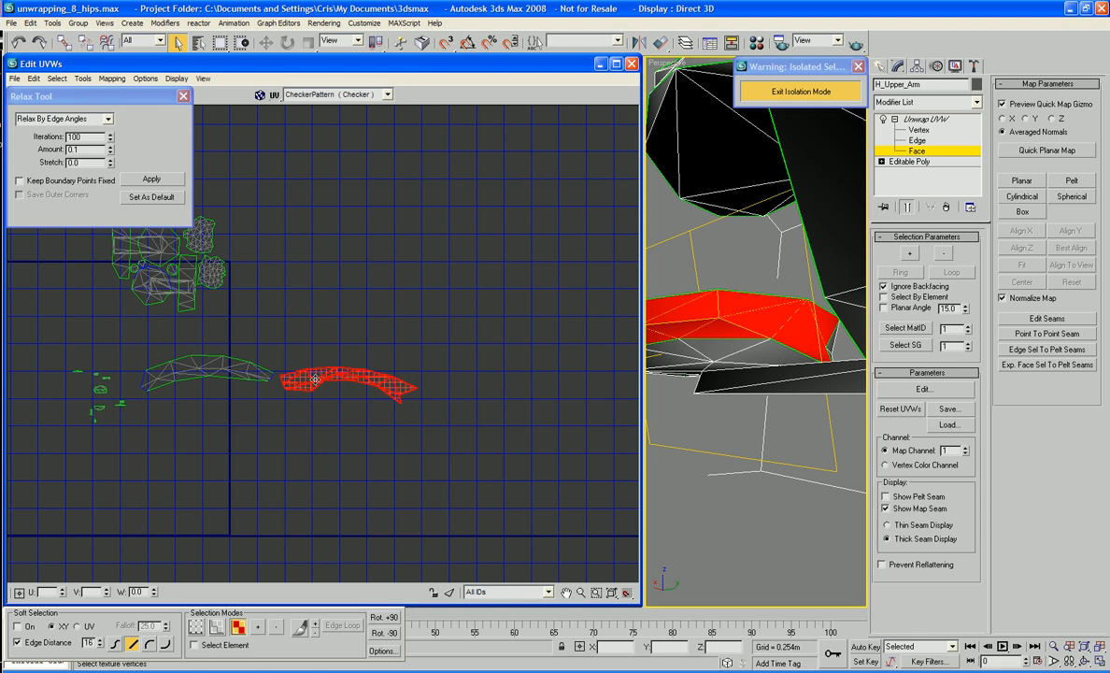
Step: Deselect the second rim strip, switch to vertex editing, and raise the first strip's end vertices facing the gap
scroll(316, 378, up, 4)
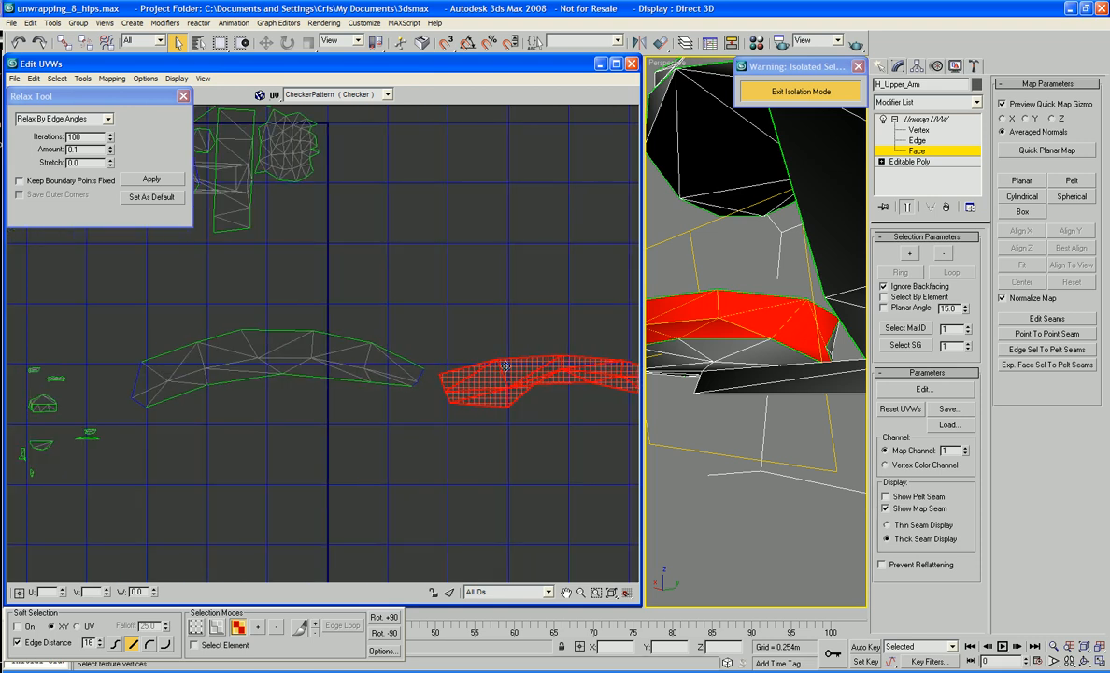
middle_drag(506, 366, 500, 339)
click(502, 437)
right_click(502, 437)
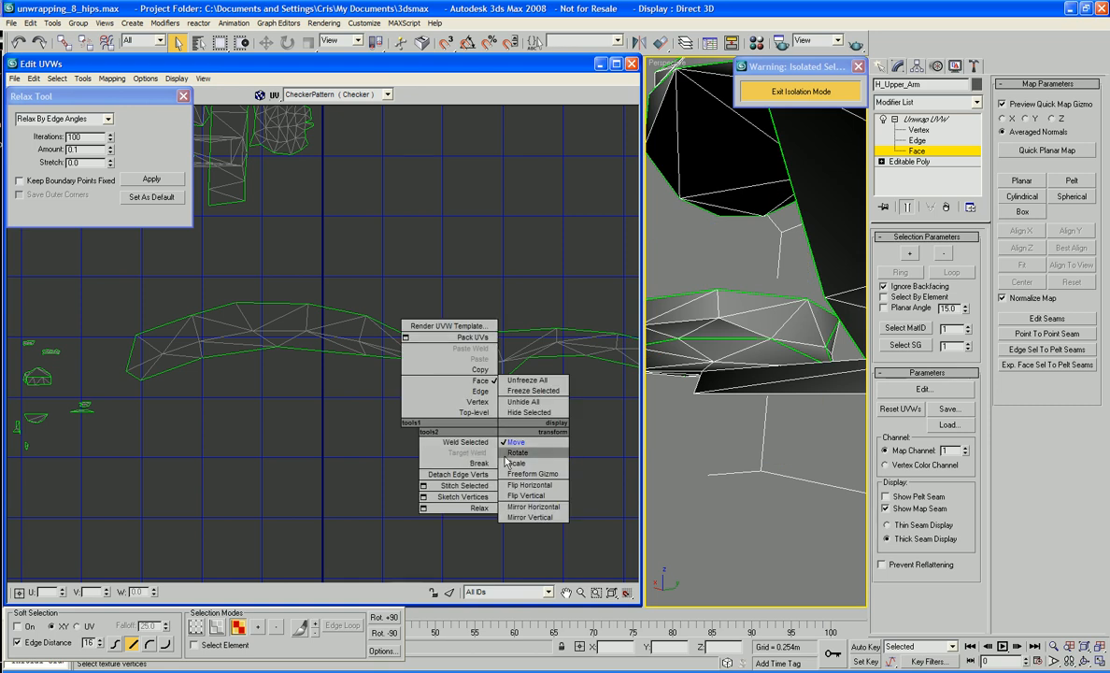
click(480, 402)
click(433, 349)
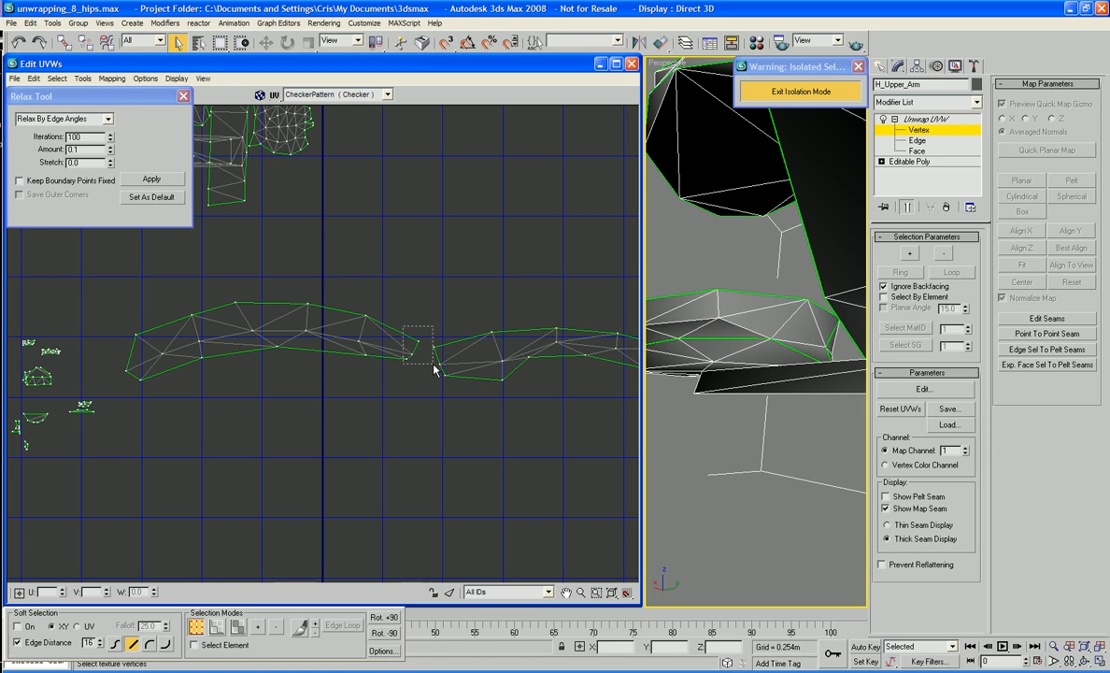
drag(403, 326, 428, 367)
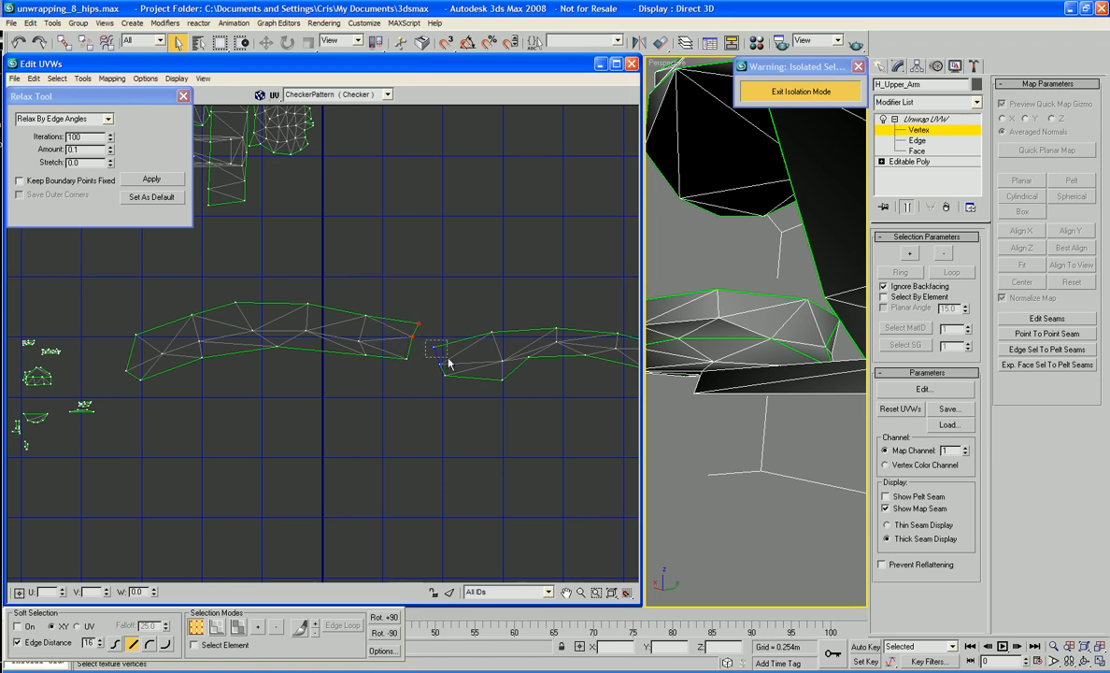
Step: Straighten the second rim strip by moving its end and border vertices into two roughly level rows
drag(433, 348, 428, 330)
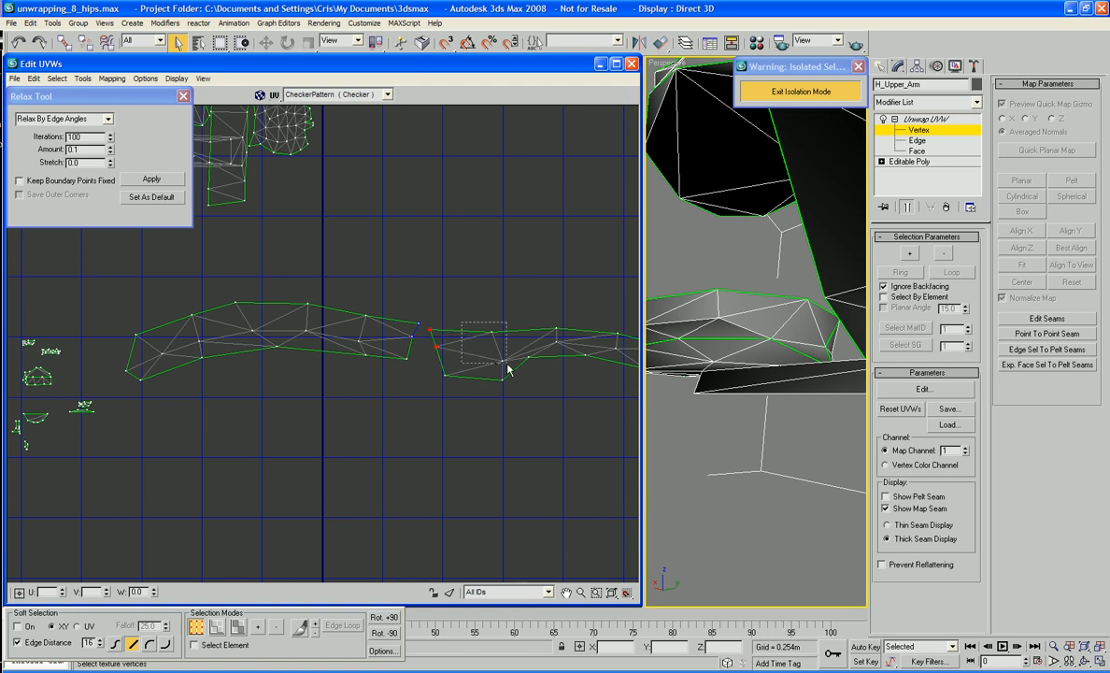
drag(508, 363, 489, 325)
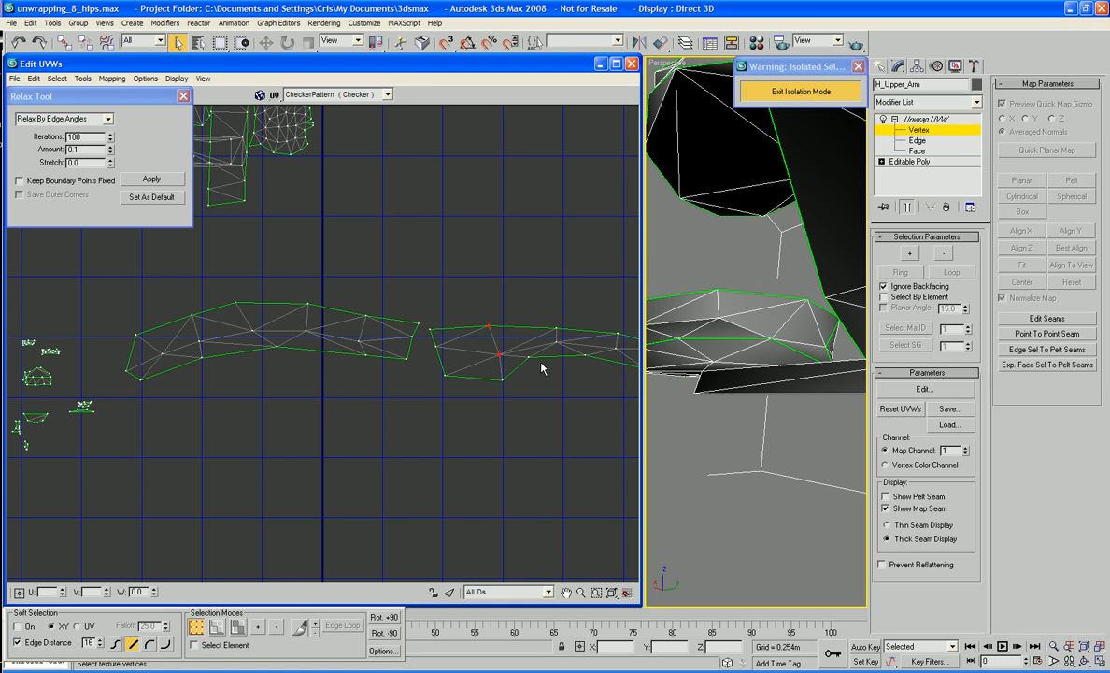
drag(530, 358, 438, 365)
middle_drag(443, 369, 400, 364)
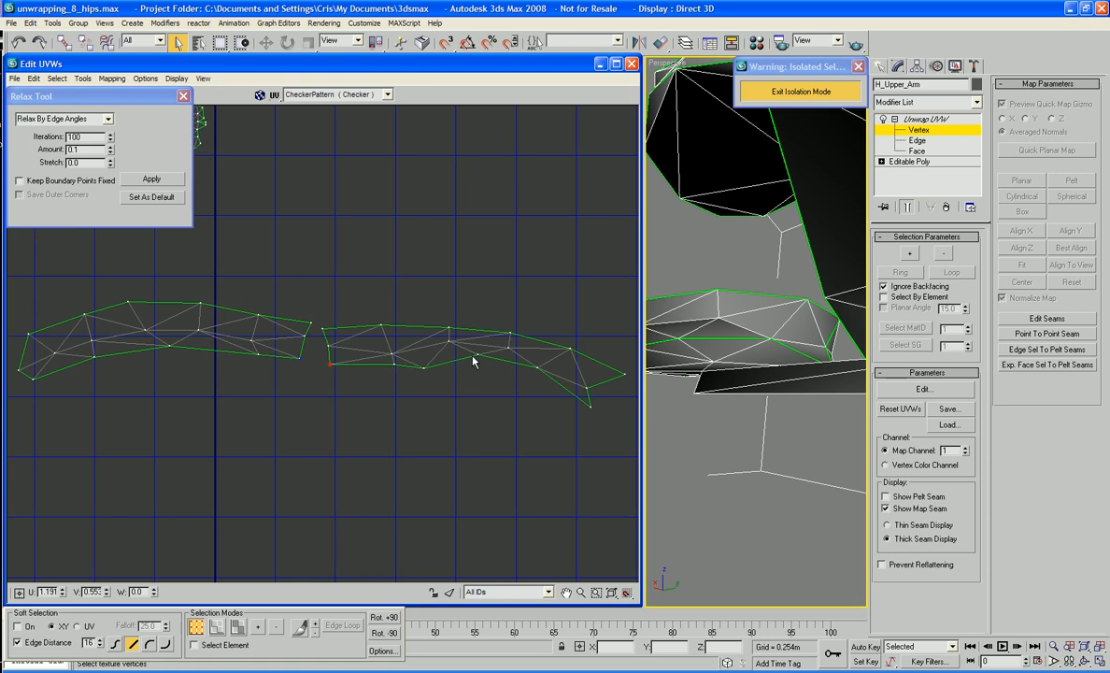
drag(473, 358, 480, 366)
drag(570, 349, 561, 334)
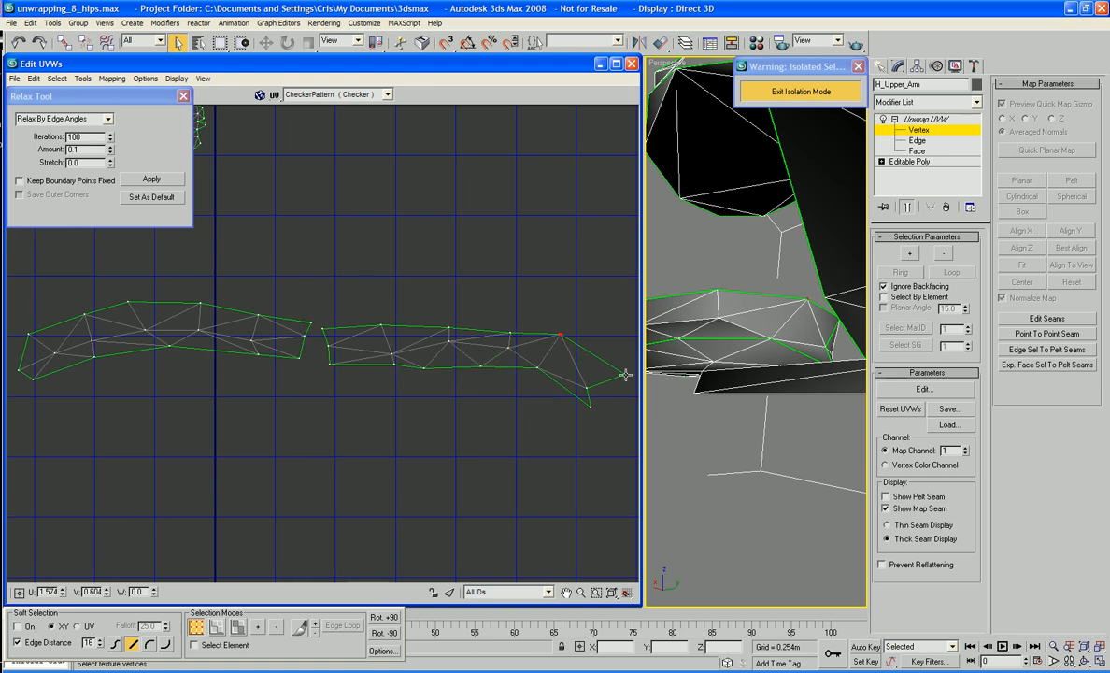
drag(625, 375, 609, 338)
drag(590, 385, 592, 359)
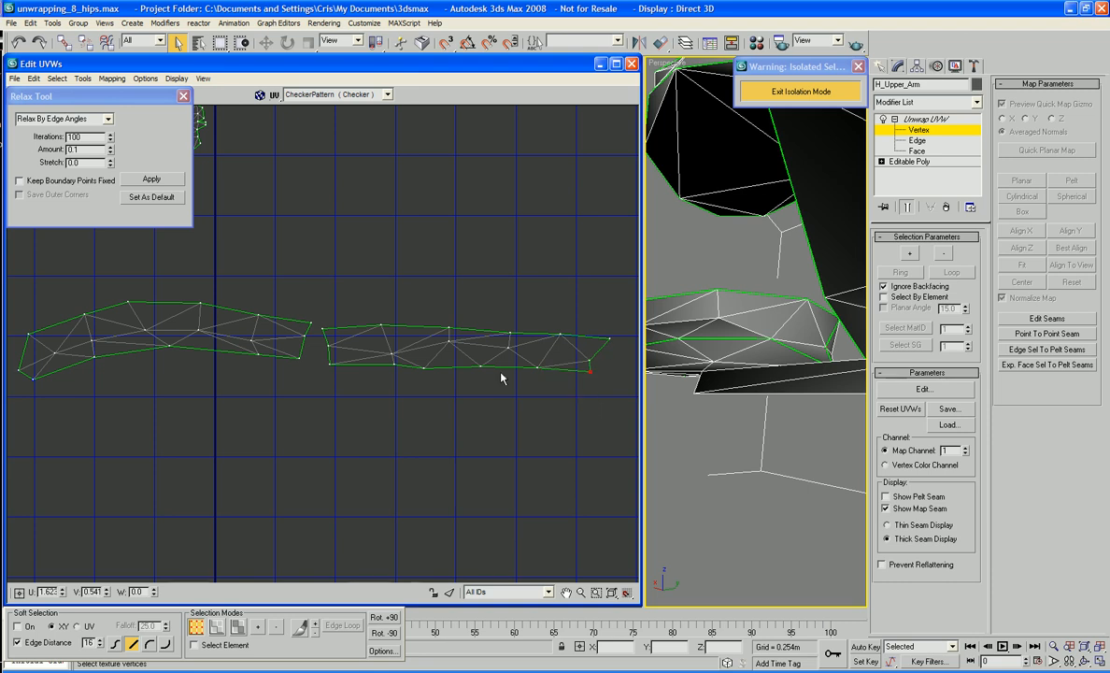
Step: Straighten the first rim strip by moving its border and far-end vertices into two roughly level rows
middle_drag(503, 375, 586, 391)
drag(252, 358, 254, 368)
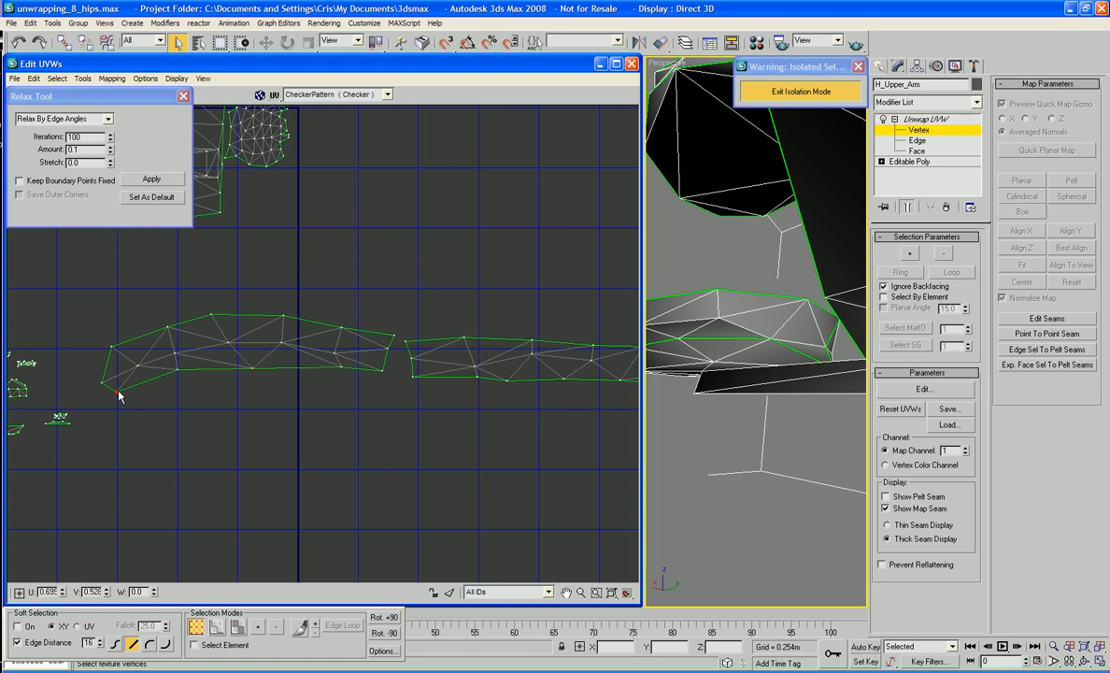
drag(118, 396, 103, 363)
click(114, 339)
drag(167, 329, 218, 336)
drag(283, 318, 342, 332)
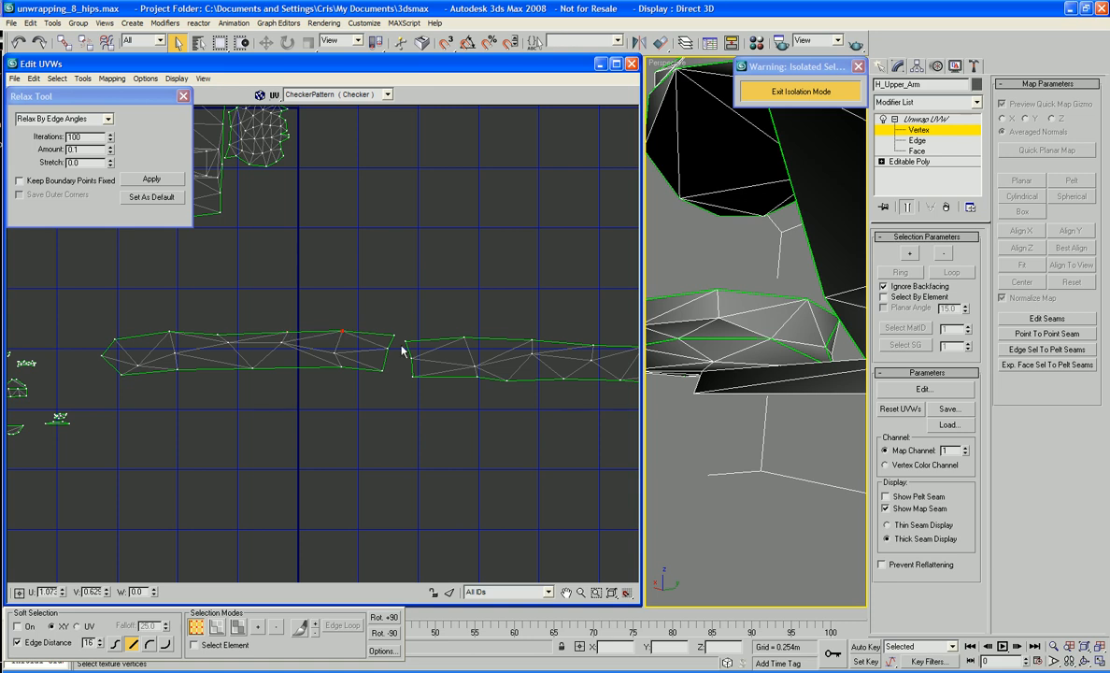
Step: Target weld the second strip's upper and lower end vertices onto the first strip's matching end vertices
right_click(425, 300)
click(386, 320)
drag(409, 338, 393, 333)
drag(411, 376, 386, 369)
Step: Select all vertices of the joined rim strip
scroll(463, 420, down, 2)
scroll(413, 379, down, 2)
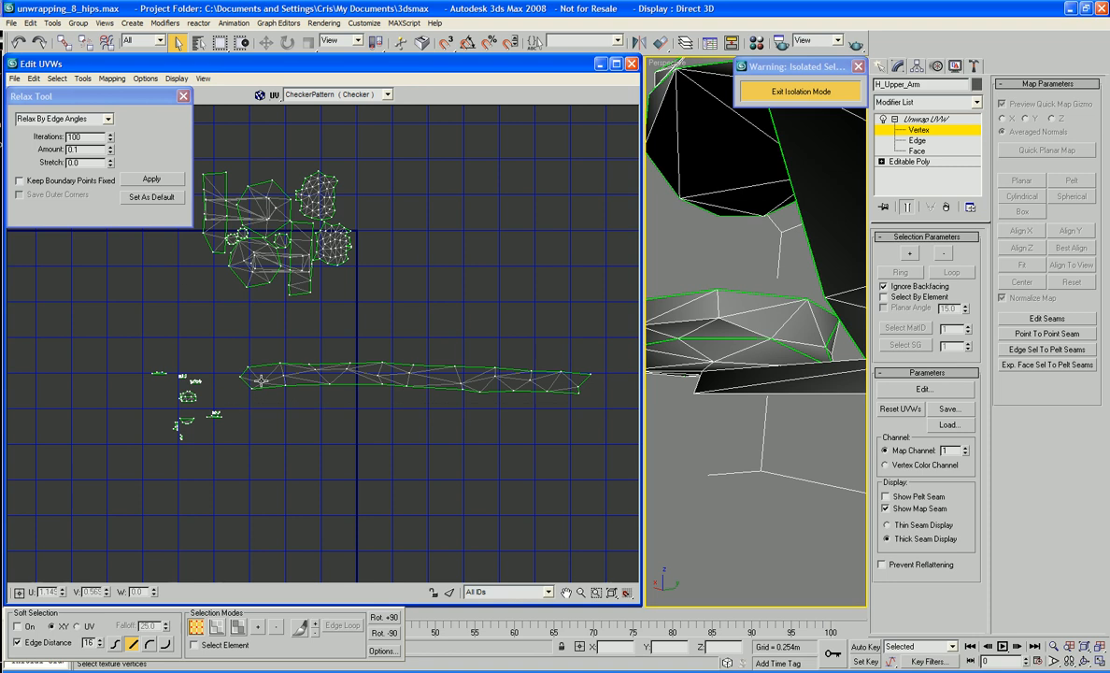
drag(314, 404, 603, 435)
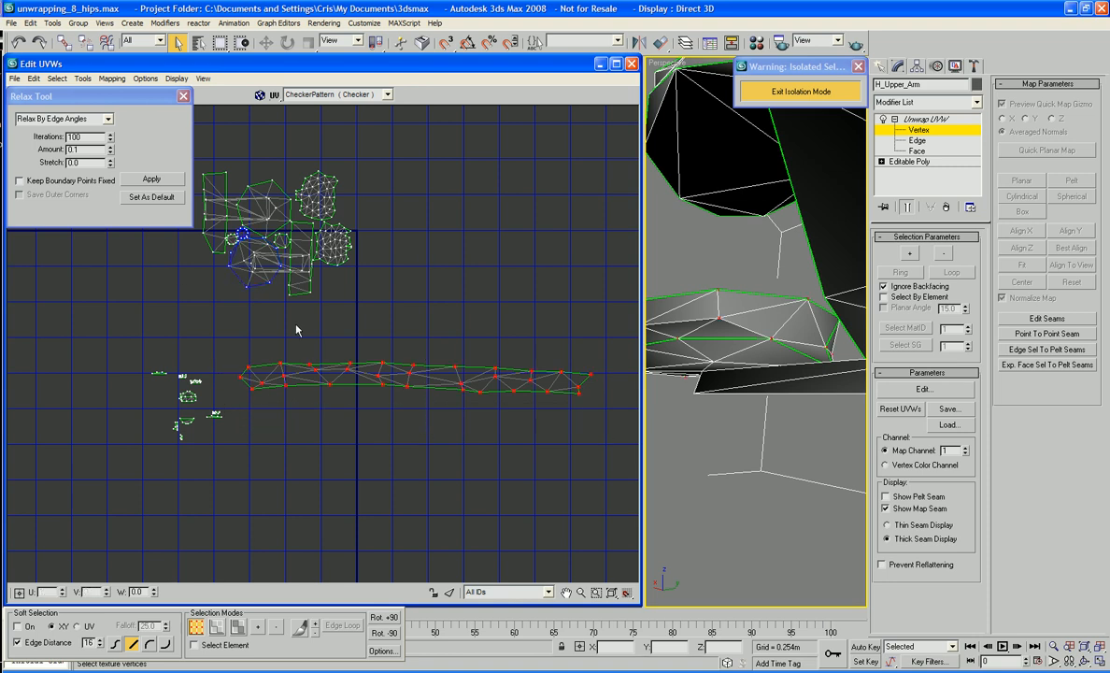
Step: Try relaxing the joined strip by edge angles, undo it, and close the relax settings
click(153, 179)
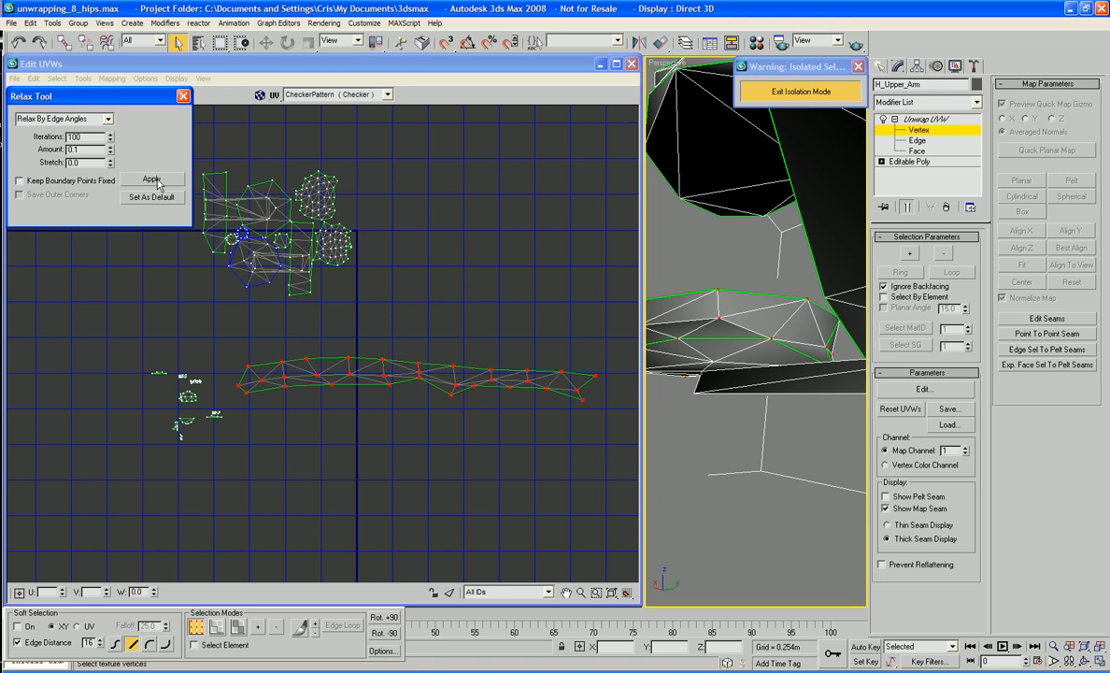
key(ctrl+z)
click(182, 97)
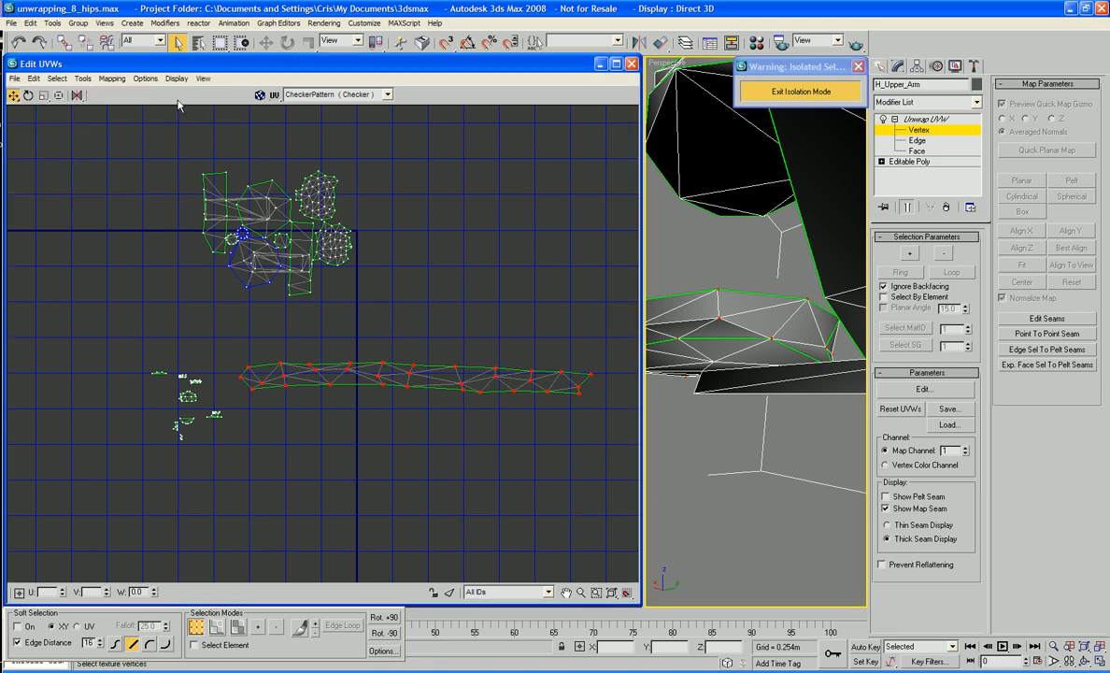
Step: Scale the joined rim strip down uniformly to about a quarter of its length
right_click(433, 311)
click(450, 347)
mouse_move(456, 377)
mouse_down()
mouse_move(471, 539)
mouse_move(437, 382)
mouse_up()
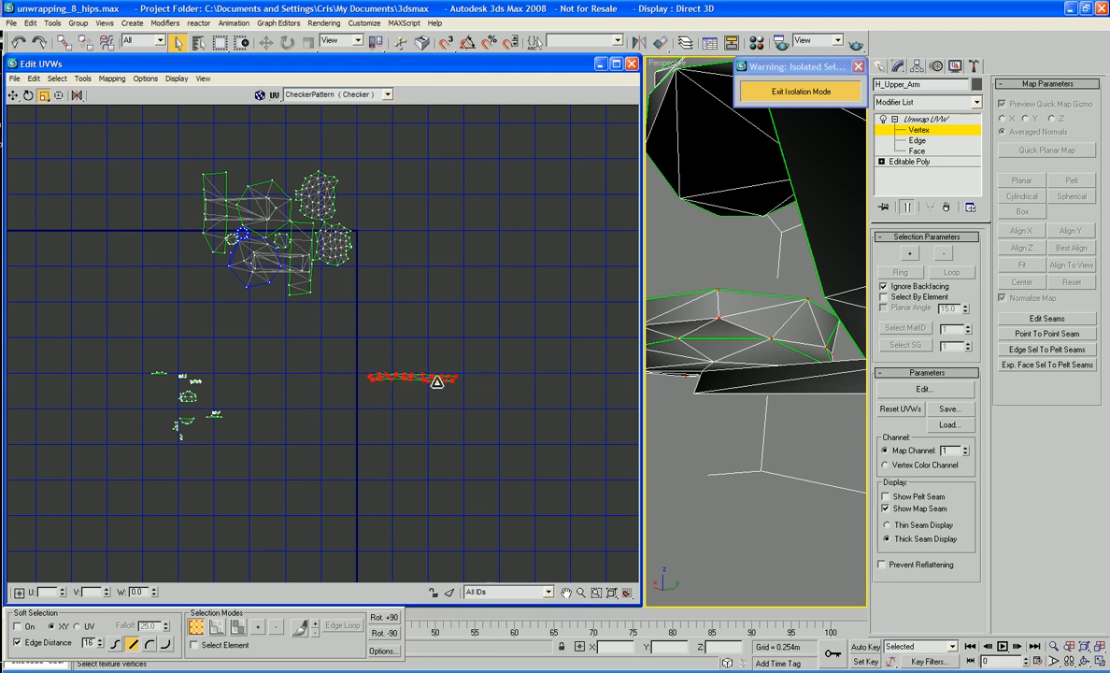
Step: Move the shrunken rim strip into the gap along the top of the main UV cluster and deselect it
scroll(488, 322, up, 3)
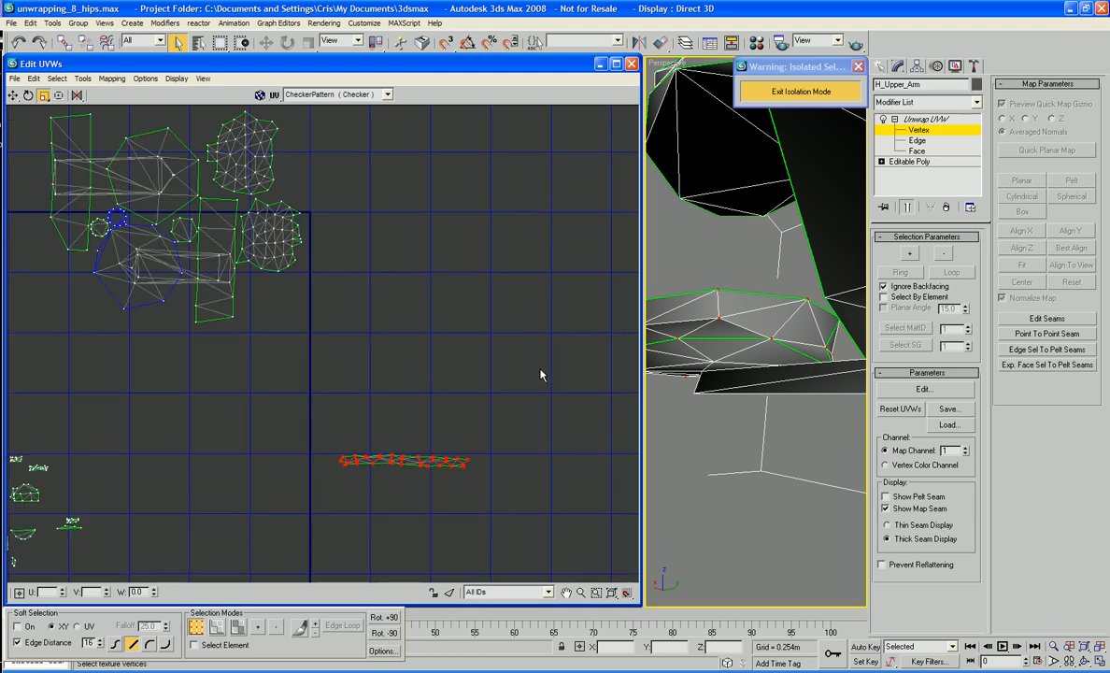
middle_drag(609, 440, 606, 428)
middle_drag(505, 408, 565, 452)
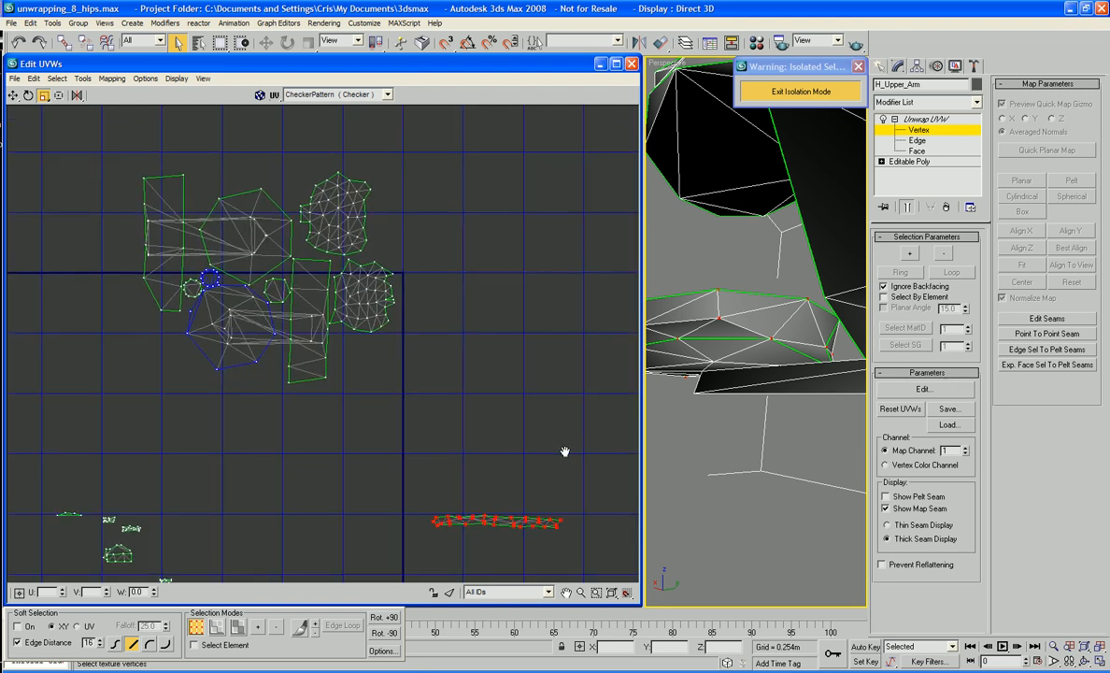
right_click(466, 427)
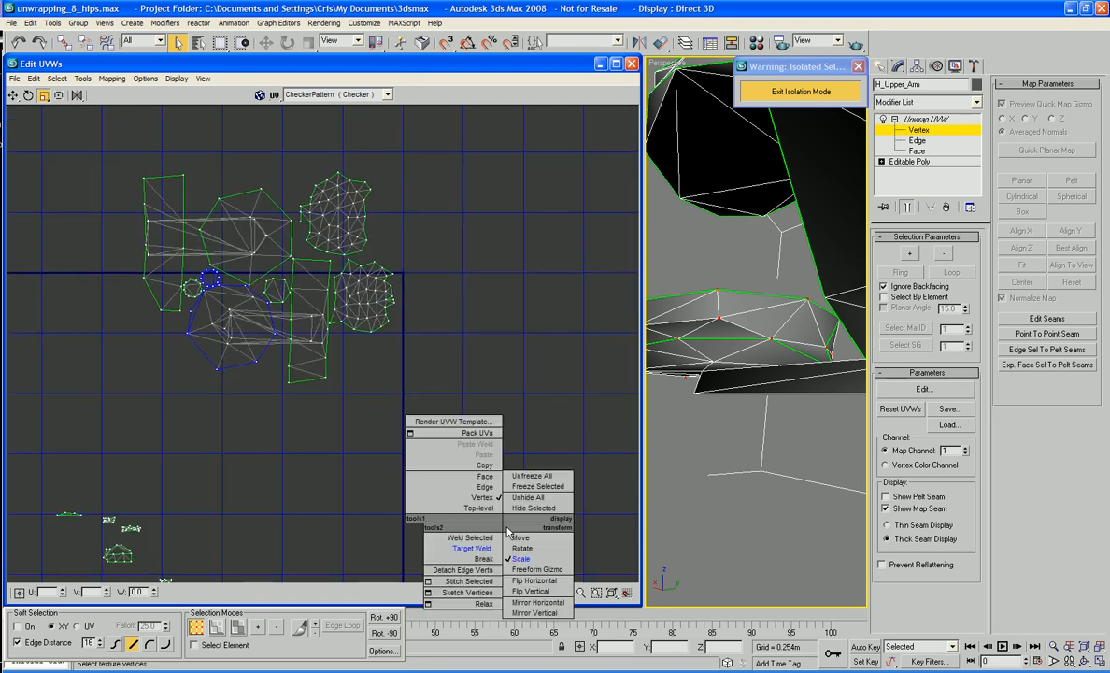
click(478, 499)
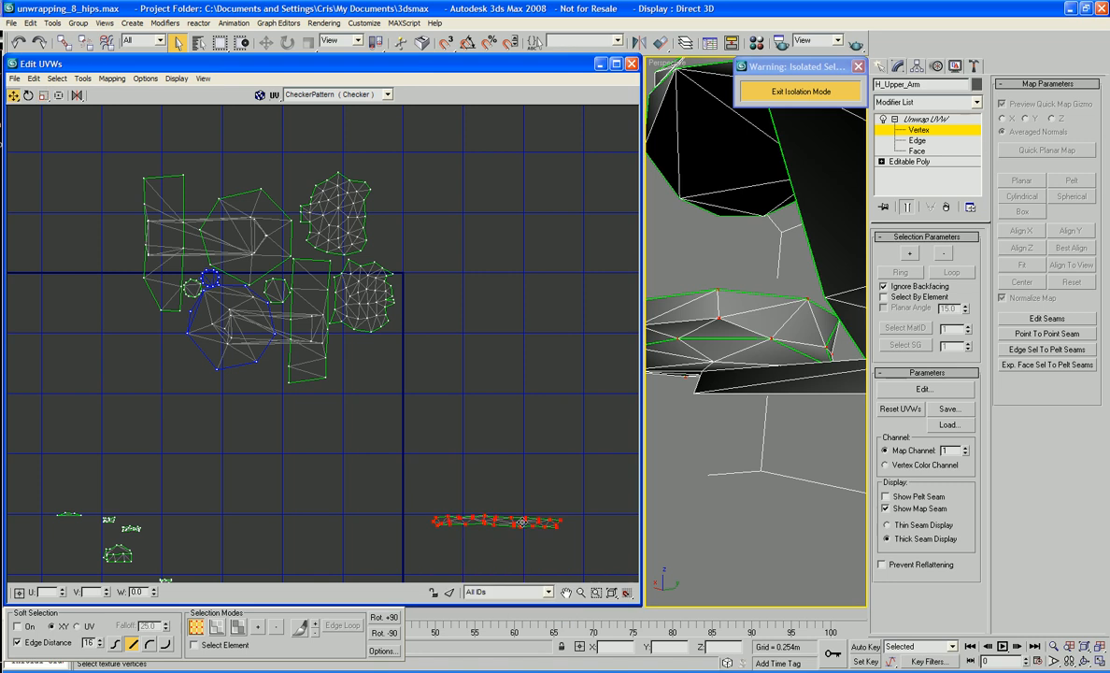
drag(523, 521, 276, 180)
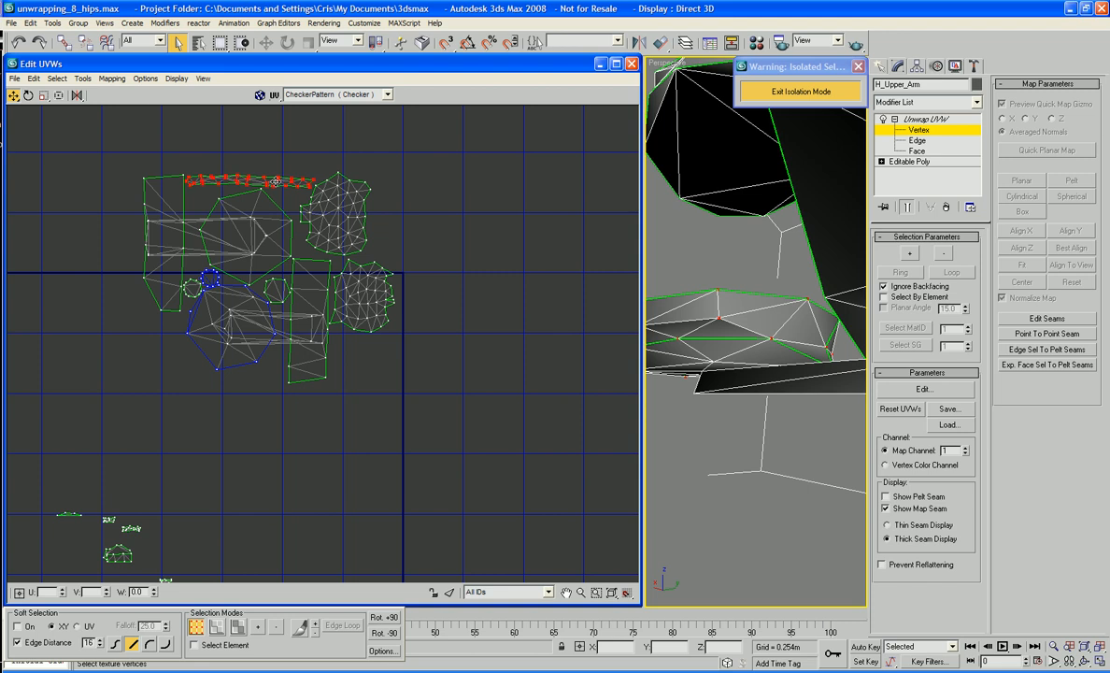
click(517, 202)
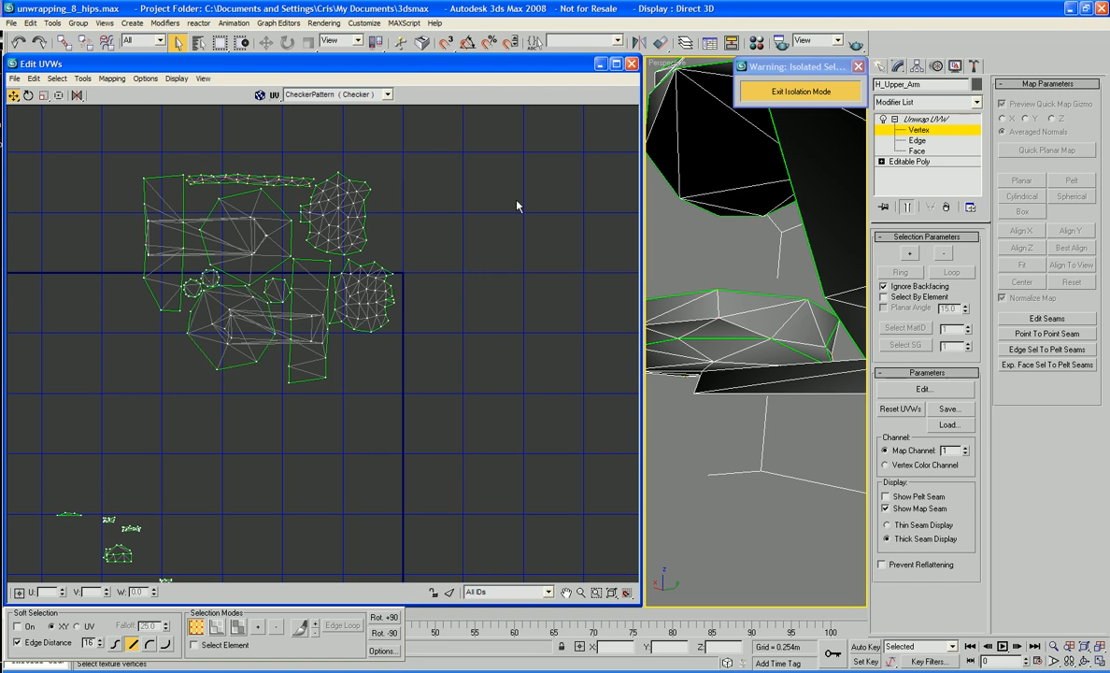
Step: Turn the model to the edge-on disc above the round cap and select faces along its lower rim
middle_drag(677, 334, 829, 310)
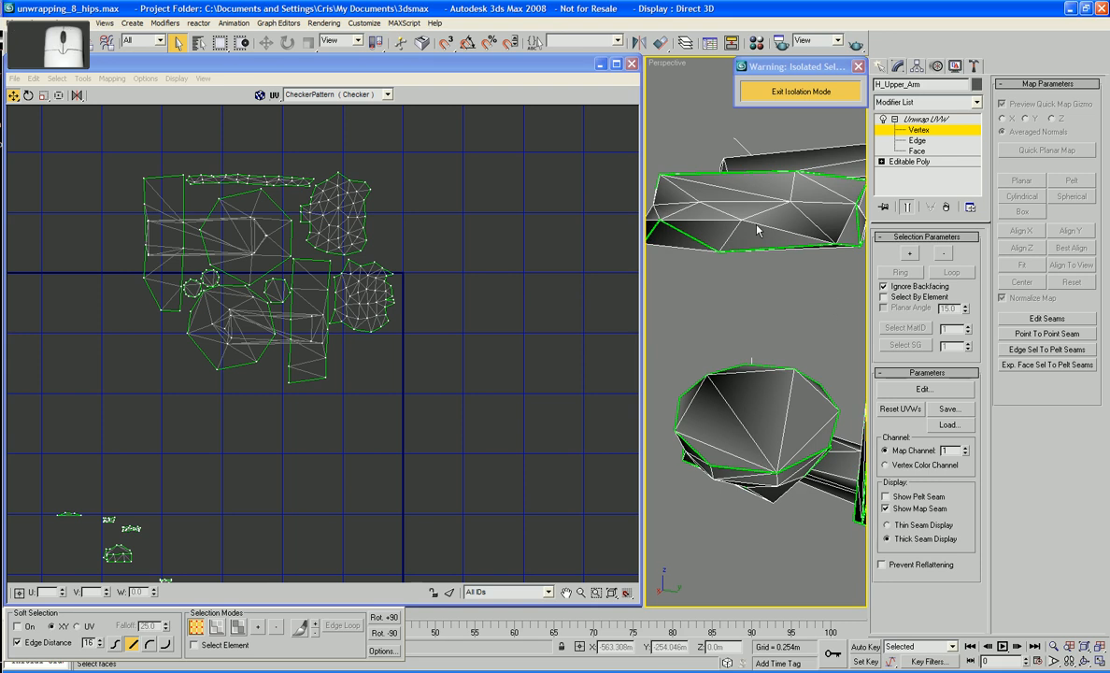
click(913, 140)
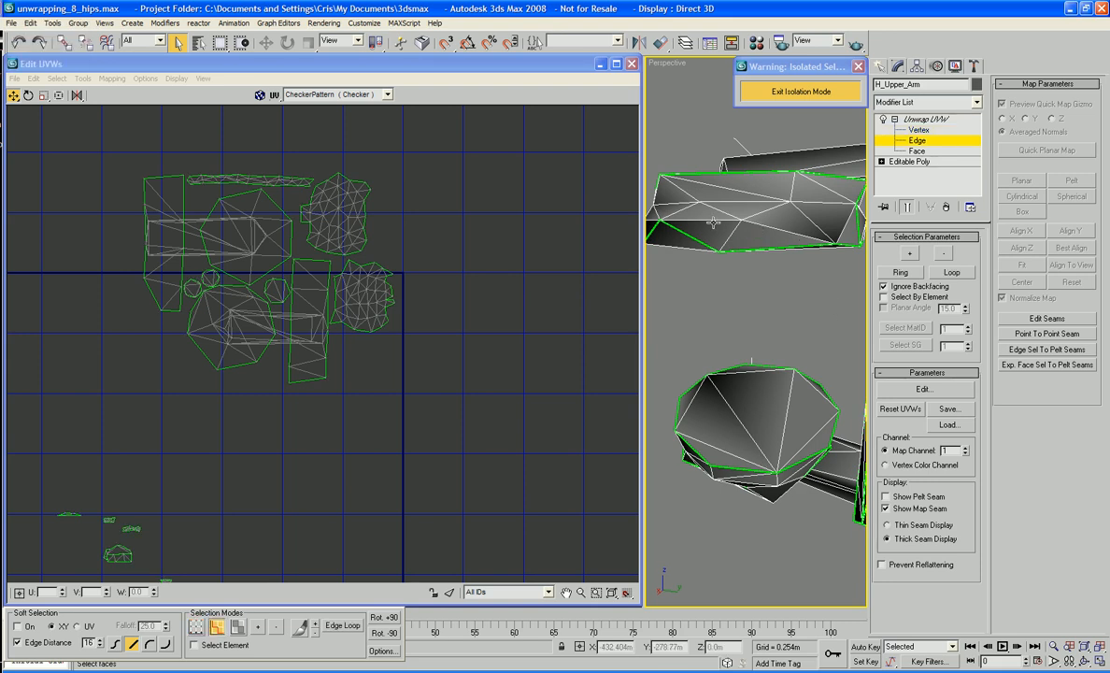
alt+middle_drag(743, 241, 762, 265)
key(3)
click(746, 253)
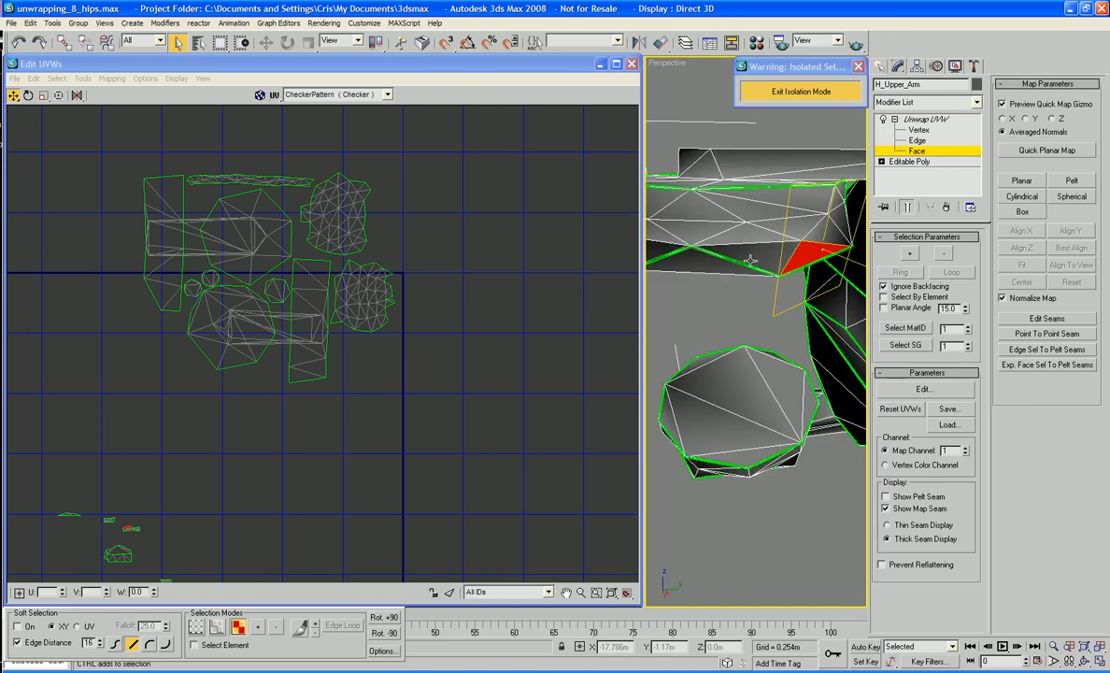
ctrl+click(698, 257)
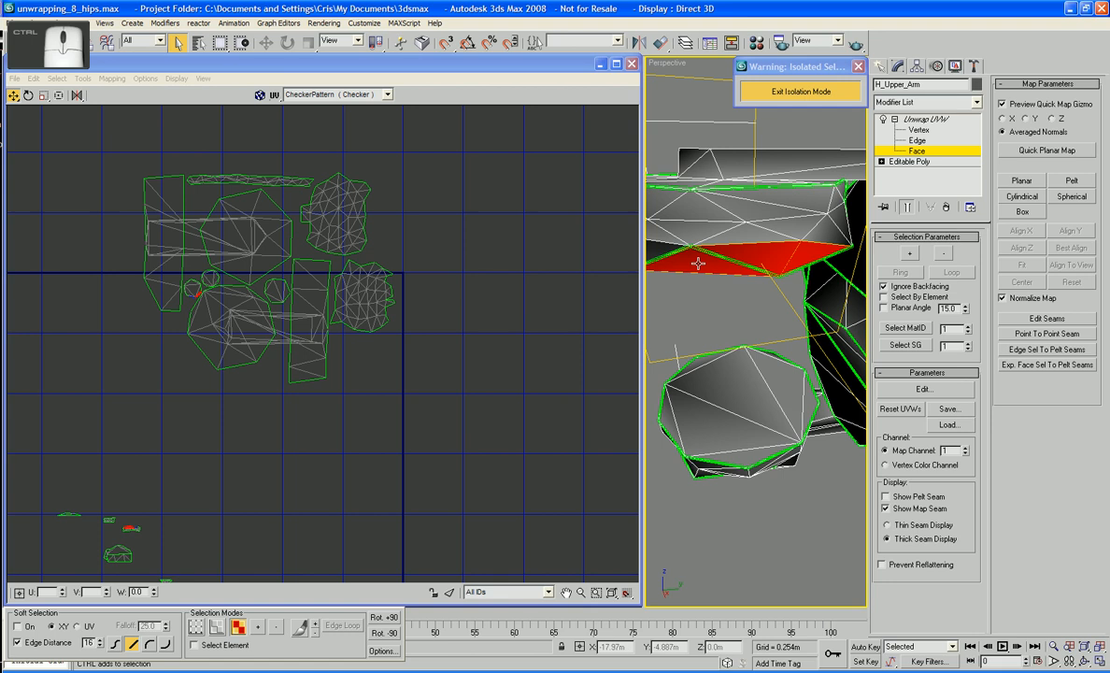
alt+middle_drag(698, 264, 840, 200)
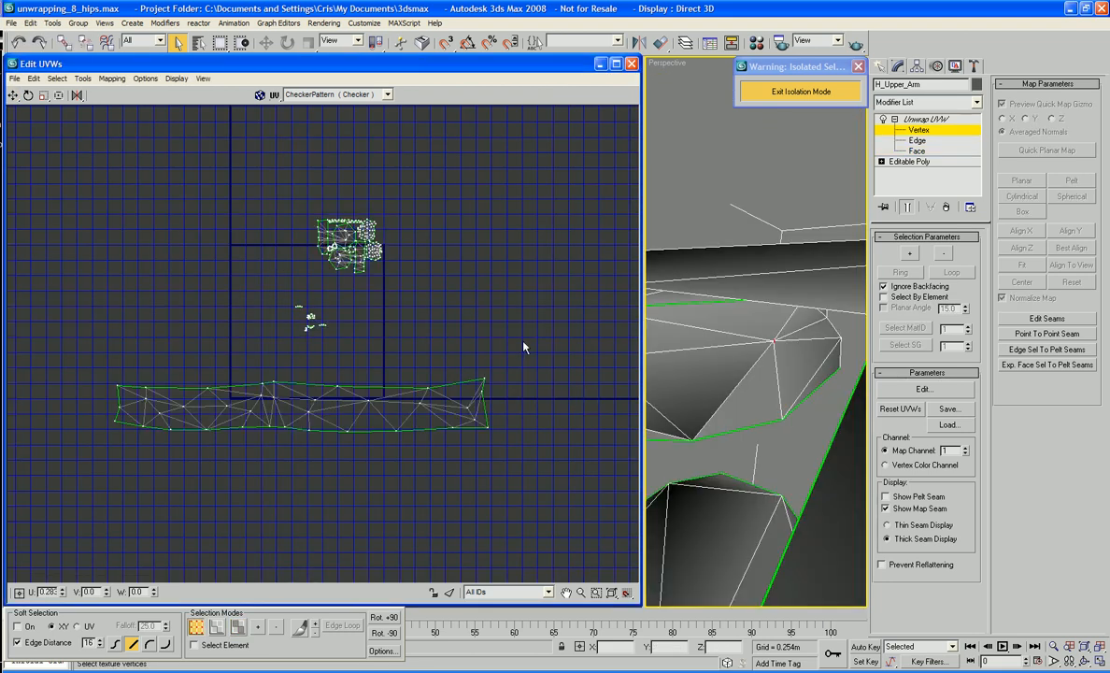
Step: Select the new long strip's upper border vertices and flatten them into a straight line with vertical scaling
drag(100, 342, 100, 397)
drag(164, 378, 478, 390)
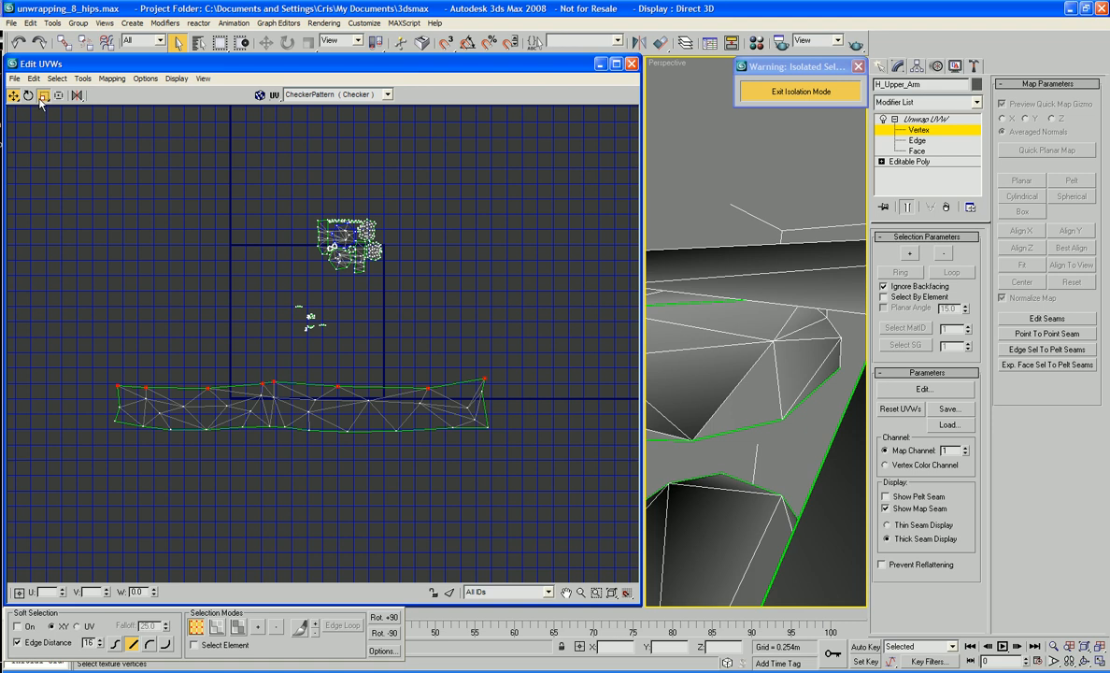
drag(43, 96, 44, 125)
drag(276, 384, 331, 558)
drag(276, 398, 292, 520)
Step: Flatten the long strip's lower border vertices with vertical scaling, redoing it with the missed left corner vertex included
drag(557, 454, 38, 429)
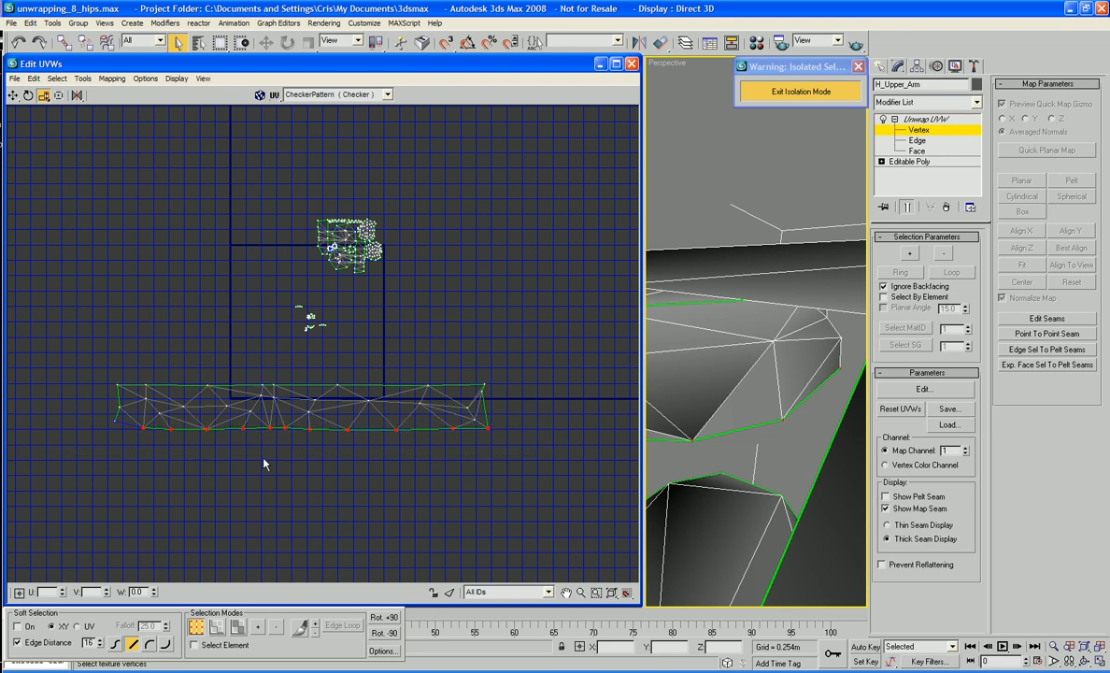
key(ctrl+z)
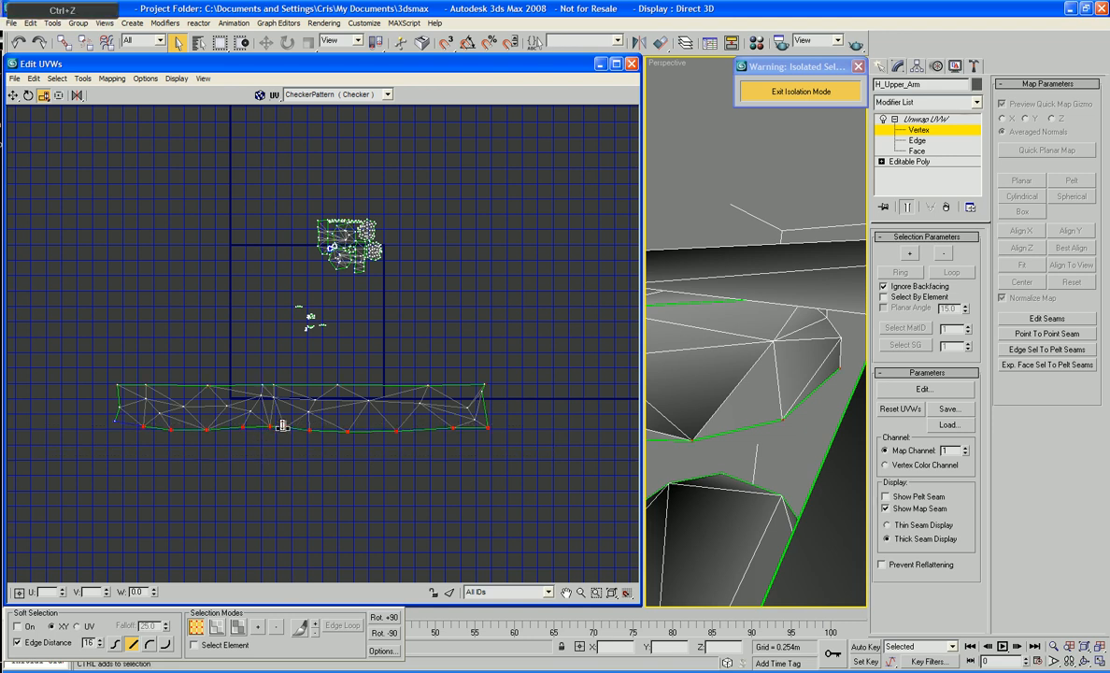
ctrl+click(115, 422)
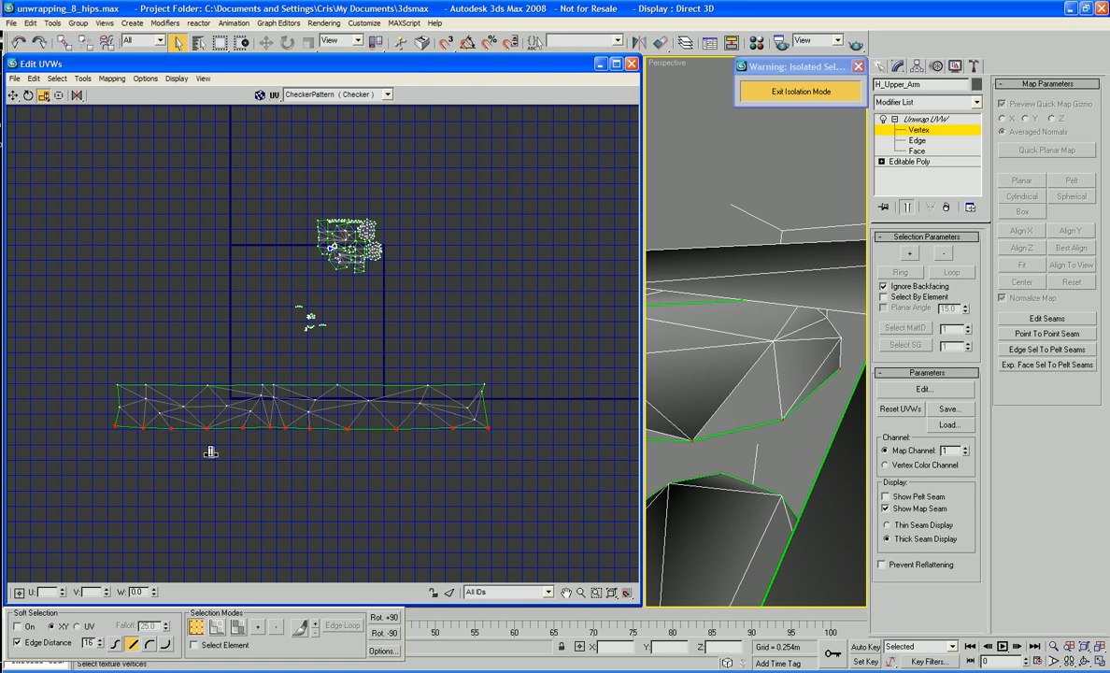
scroll(528, 454, up, 4)
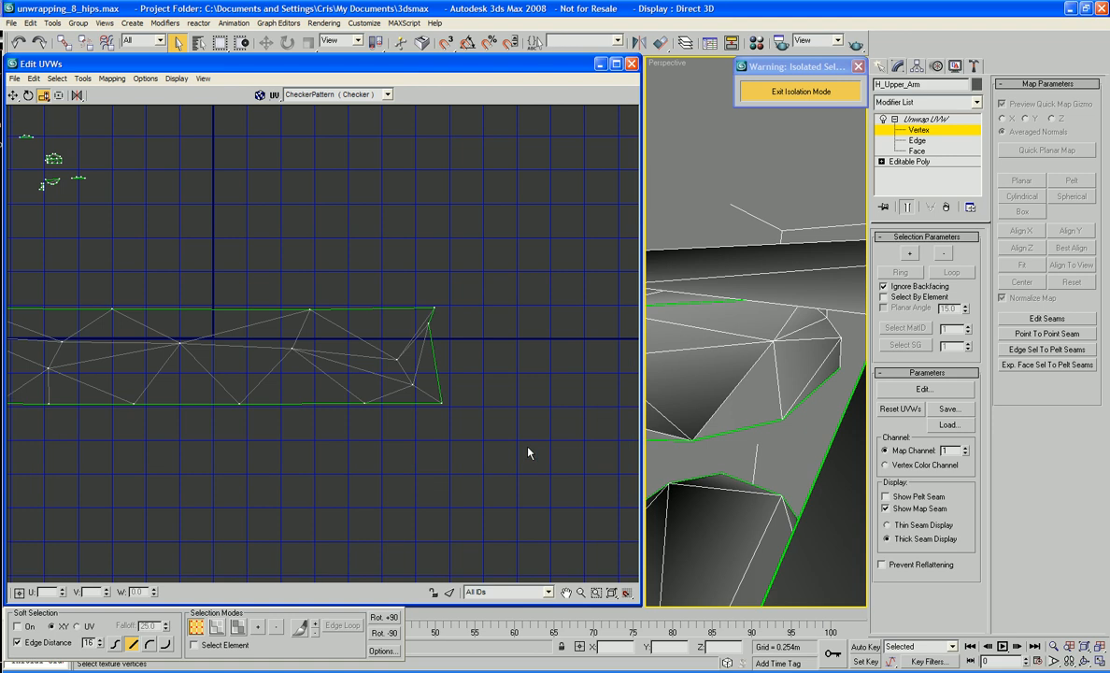
scroll(486, 423, down, 4)
scroll(495, 346, down, 4)
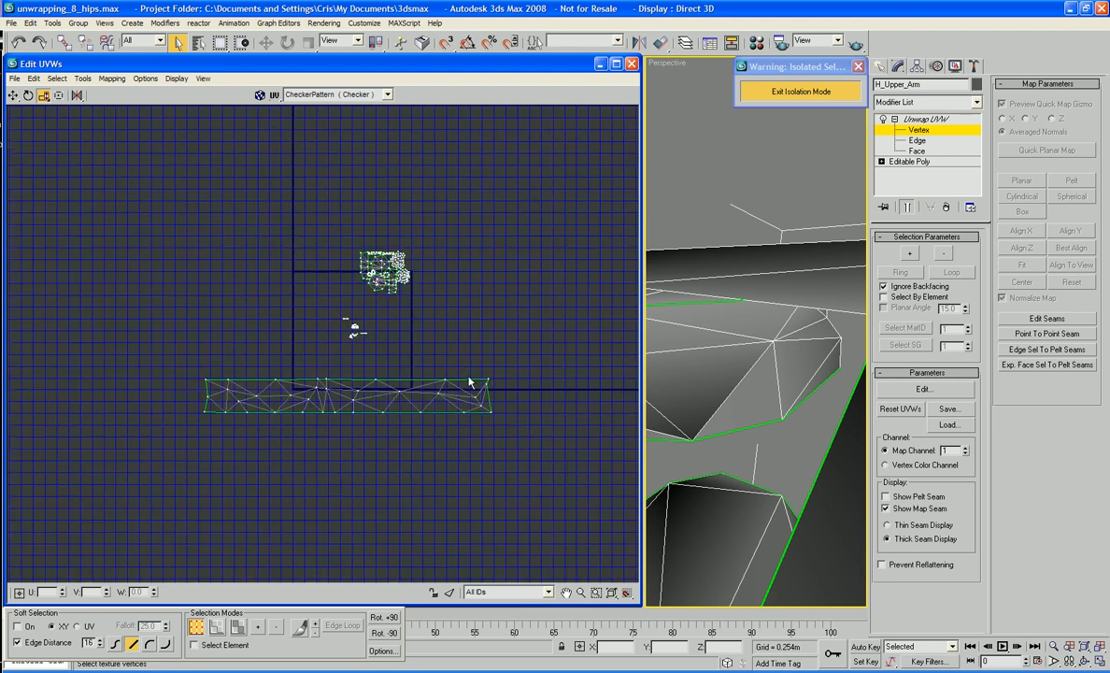
Step: Select all faces of the long straightened strip and scale them down uniformly to a fraction of their size
right_click(536, 361)
click(514, 309)
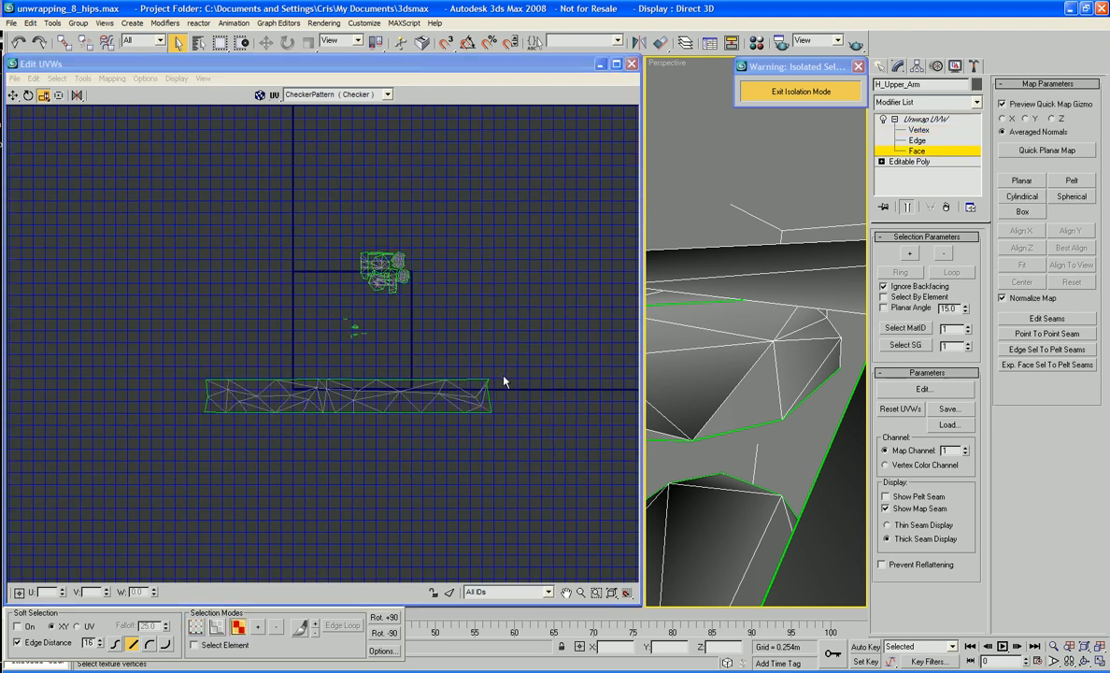
drag(503, 377, 148, 428)
right_click(323, 393)
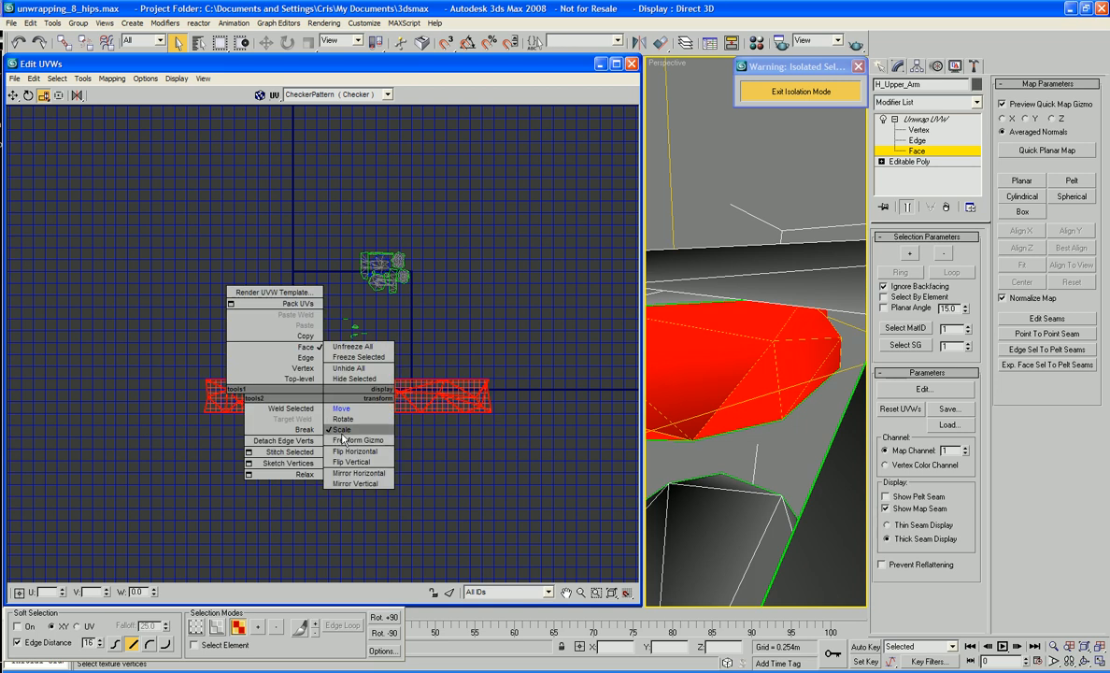
click(341, 408)
right_click(362, 396)
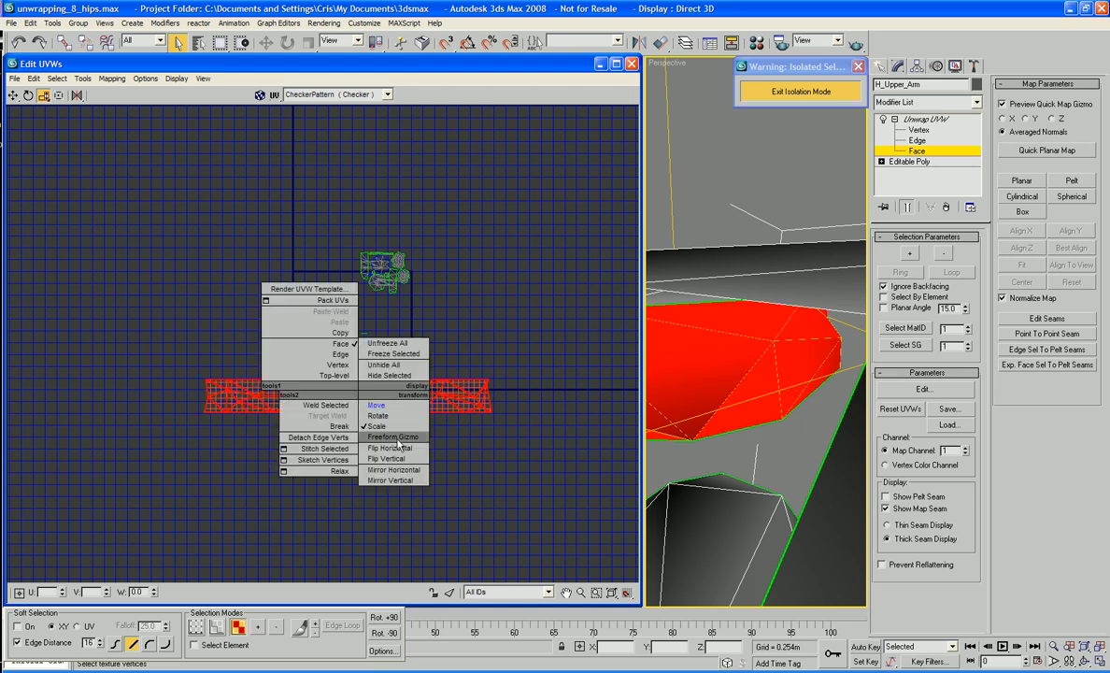
click(400, 437)
right_click(390, 408)
click(412, 441)
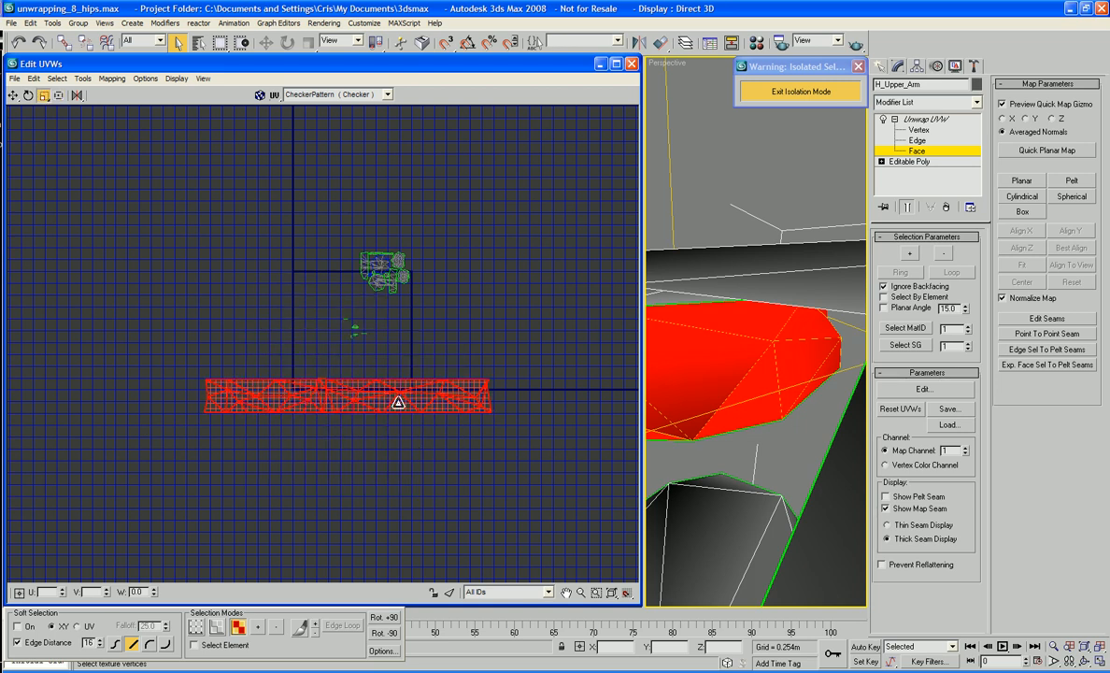
drag(398, 402, 411, 530)
drag(376, 394, 392, 466)
Step: Shorten the shrunken strip horizontally with the Freeform Gizmo
middle_drag(442, 389, 476, 406)
scroll(384, 463, up, 2)
right_click(350, 378)
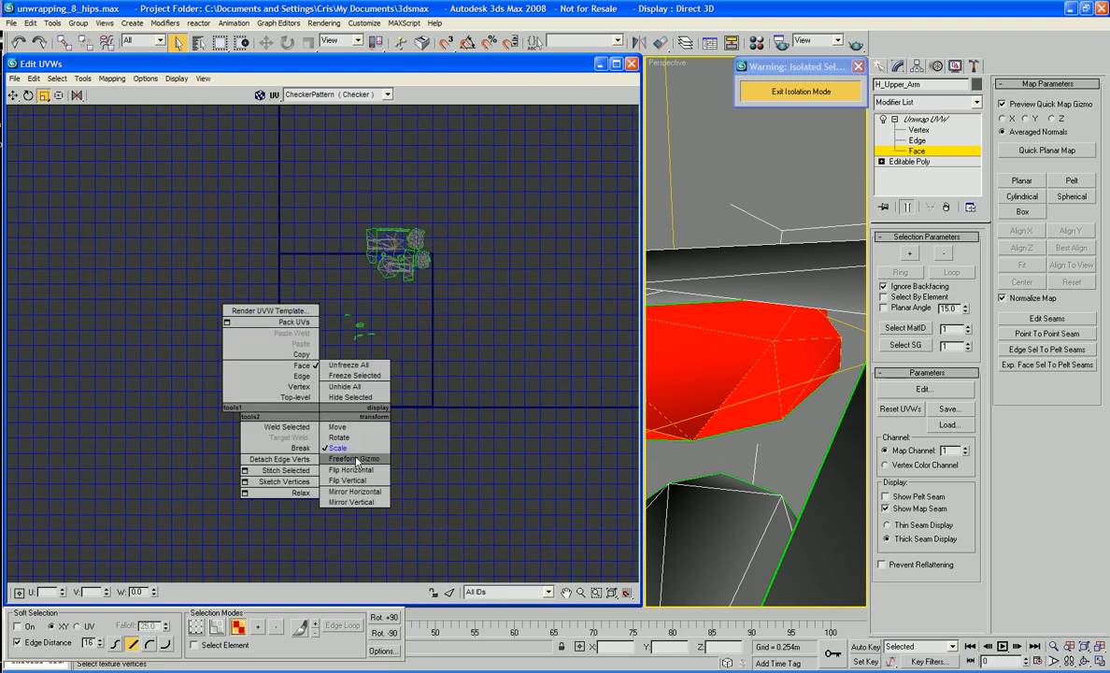
click(409, 462)
drag(375, 402, 345, 402)
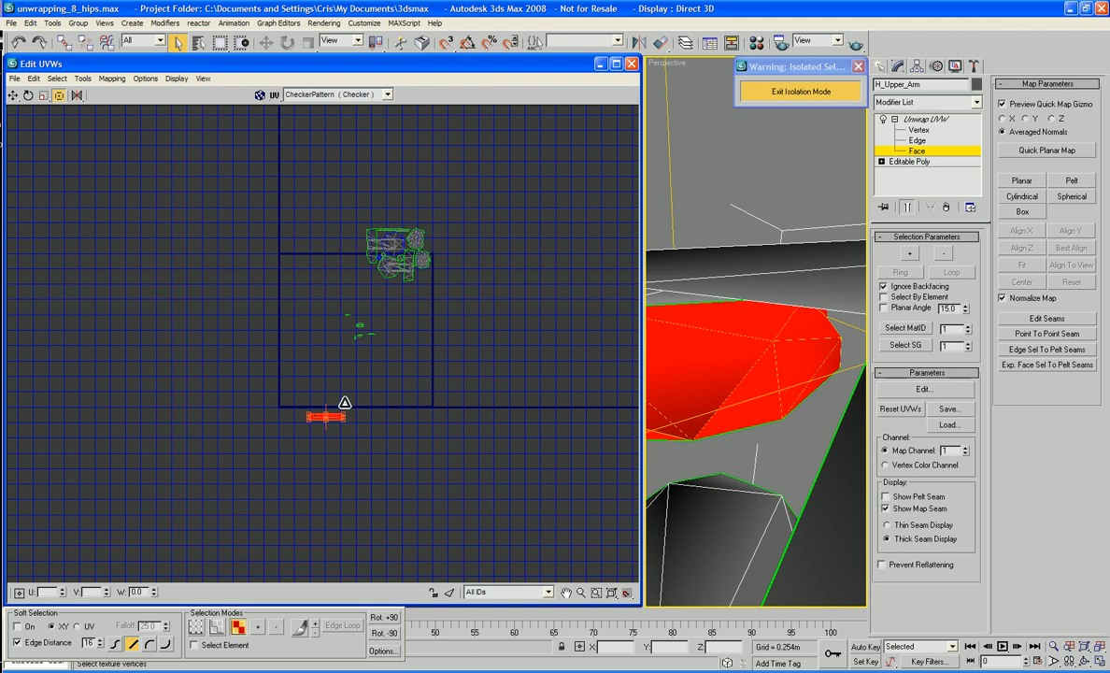
Step: Move the small strip up to sit just beneath the lower edge of the main UV cluster
right_click(345, 403)
click(357, 415)
drag(329, 415, 391, 282)
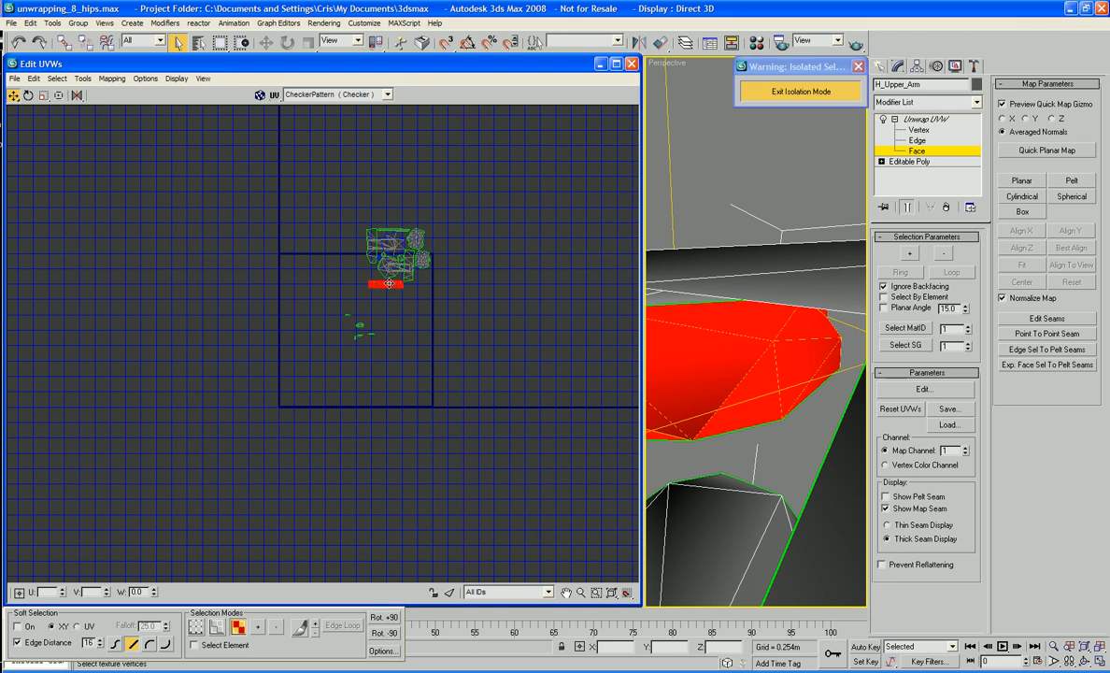
scroll(491, 287, up, 5)
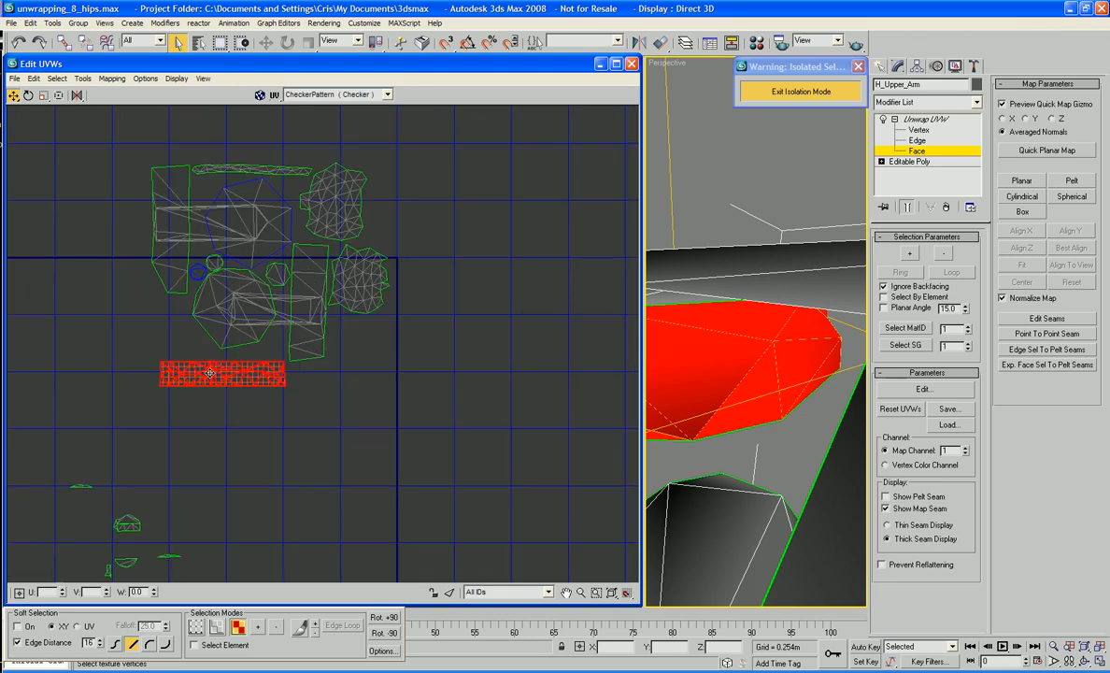
mouse_move(210, 373)
mouse_down()
mouse_move(209, 336)
mouse_move(210, 362)
mouse_up()
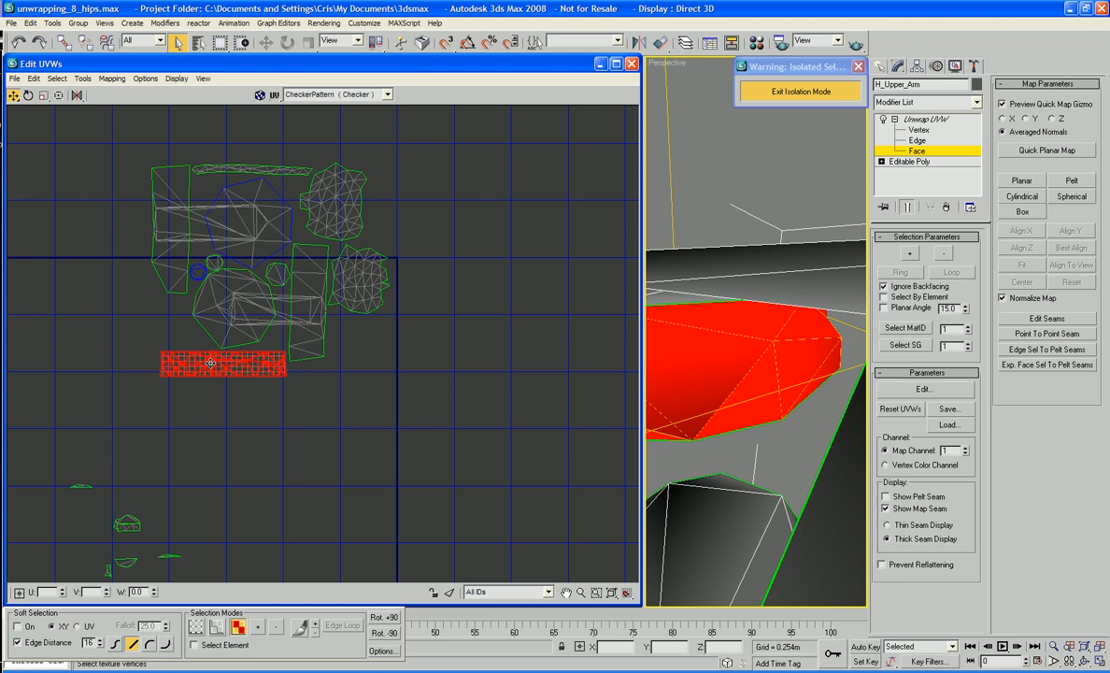
Step: Reduce the strip's height to about half with the Freeform Gizmo and deselect it
right_click(246, 391)
click(245, 397)
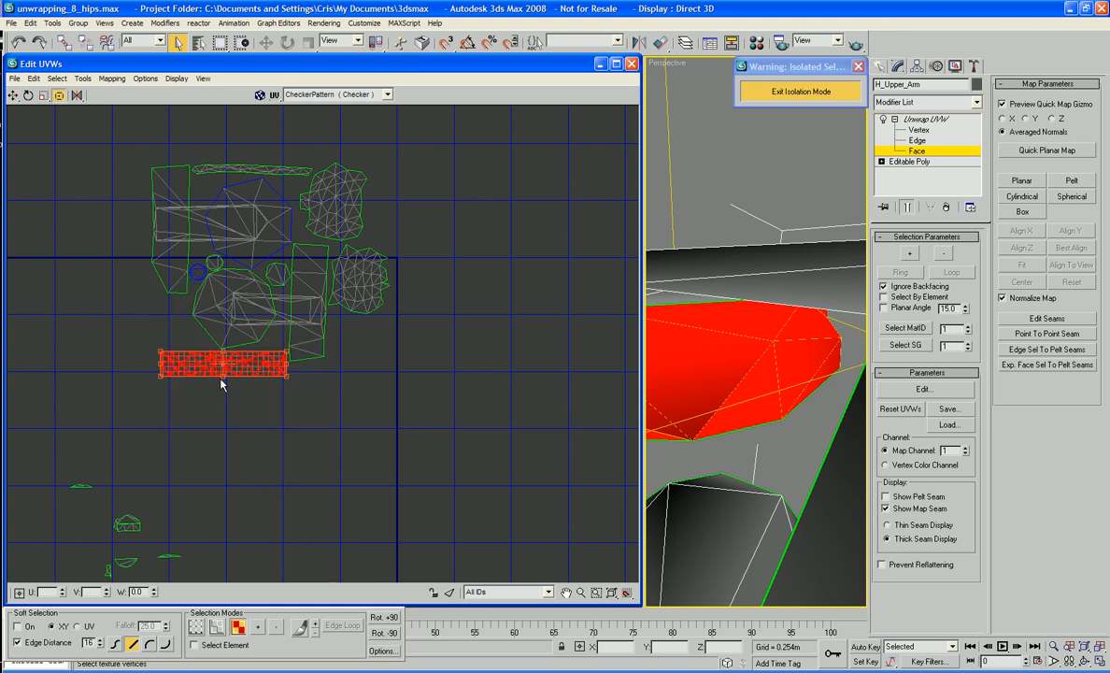
right_click(327, 405)
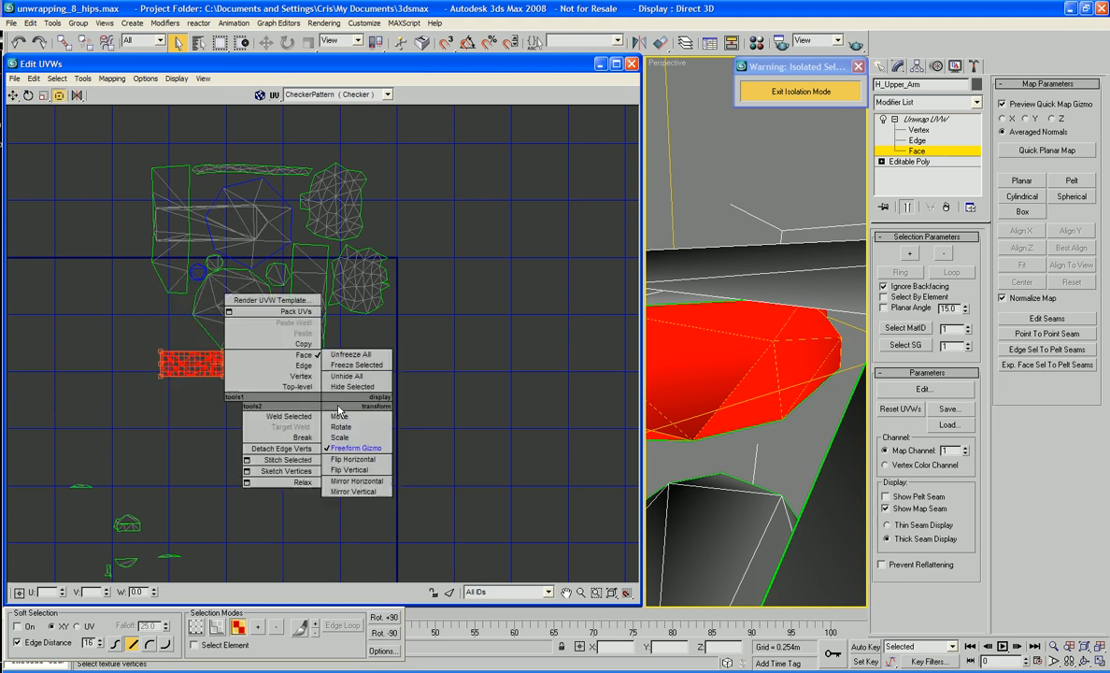
click(331, 406)
right_click(343, 418)
click(344, 419)
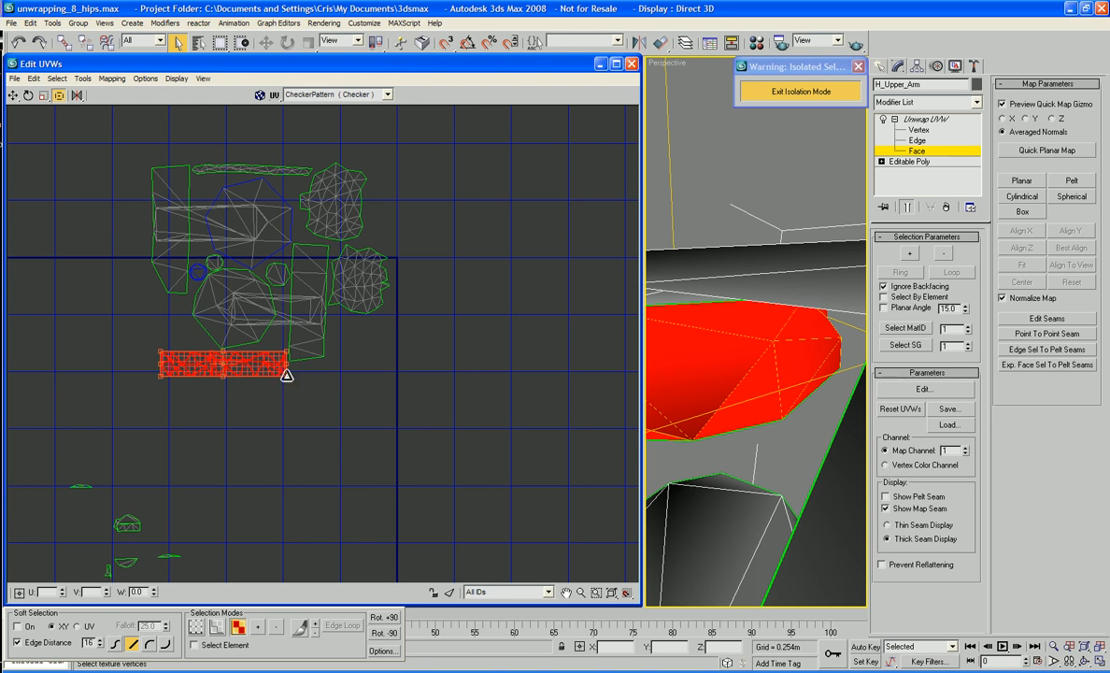
drag(285, 376, 283, 364)
click(391, 402)
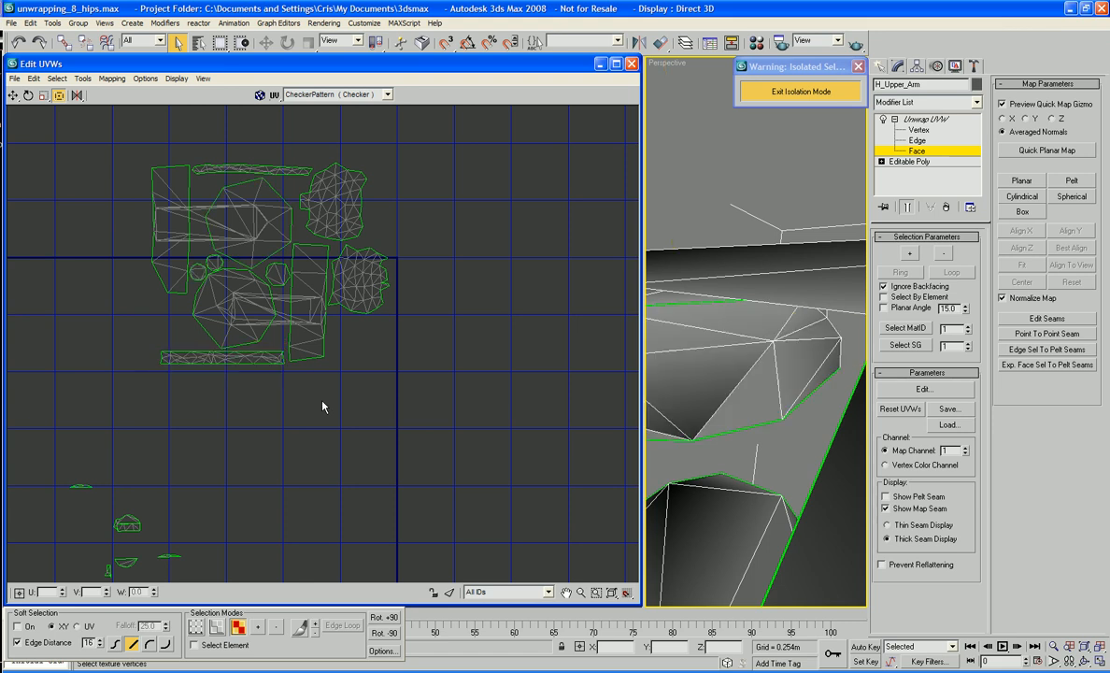
Step: Select the tiny upright UV shell outside the main cluster and turn the model to examine its corresponding faces
middle_drag(392, 401, 369, 285)
scroll(369, 285, down, 2)
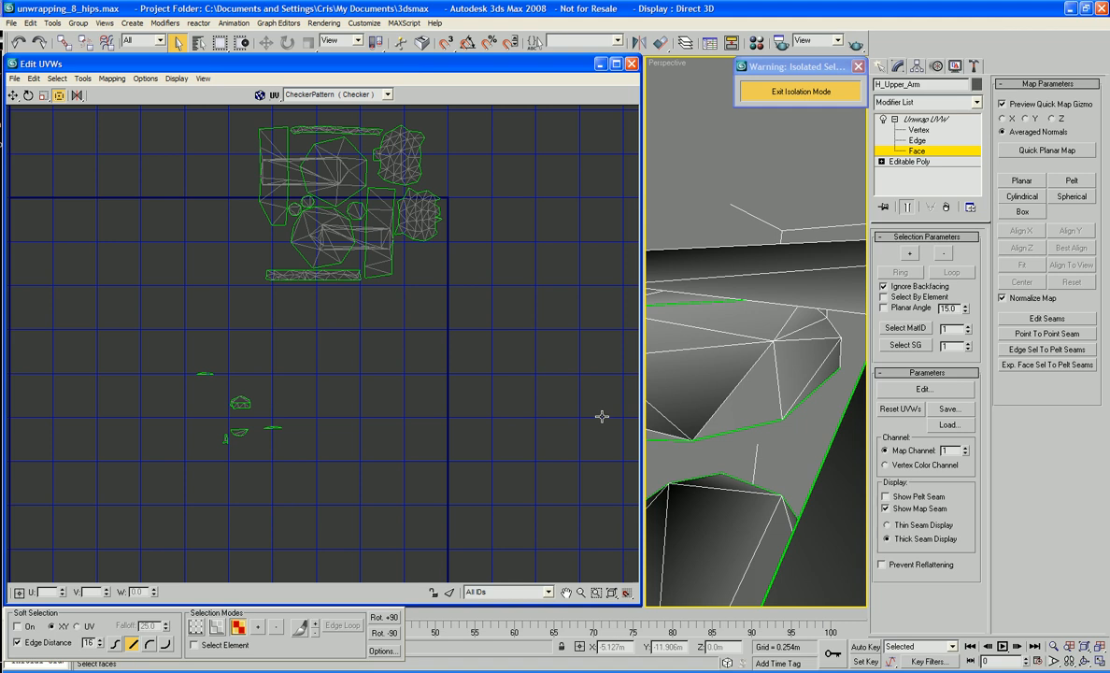
scroll(738, 304, down, 4)
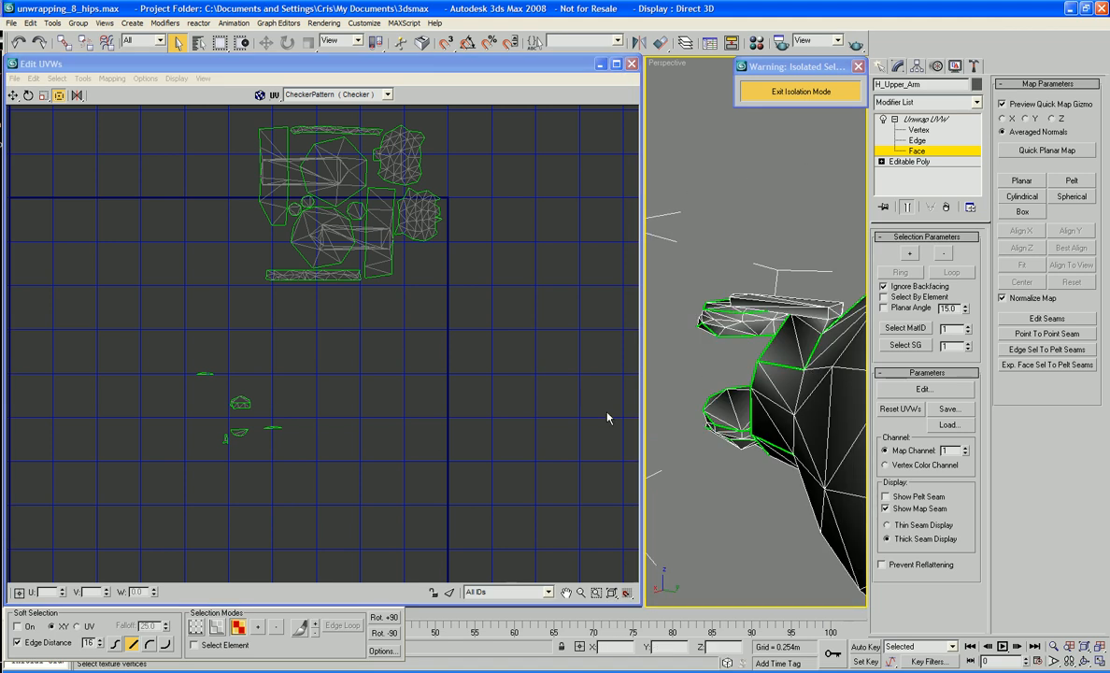
middle_drag(295, 435, 320, 399)
drag(251, 423, 257, 421)
click(315, 420)
right_click(294, 425)
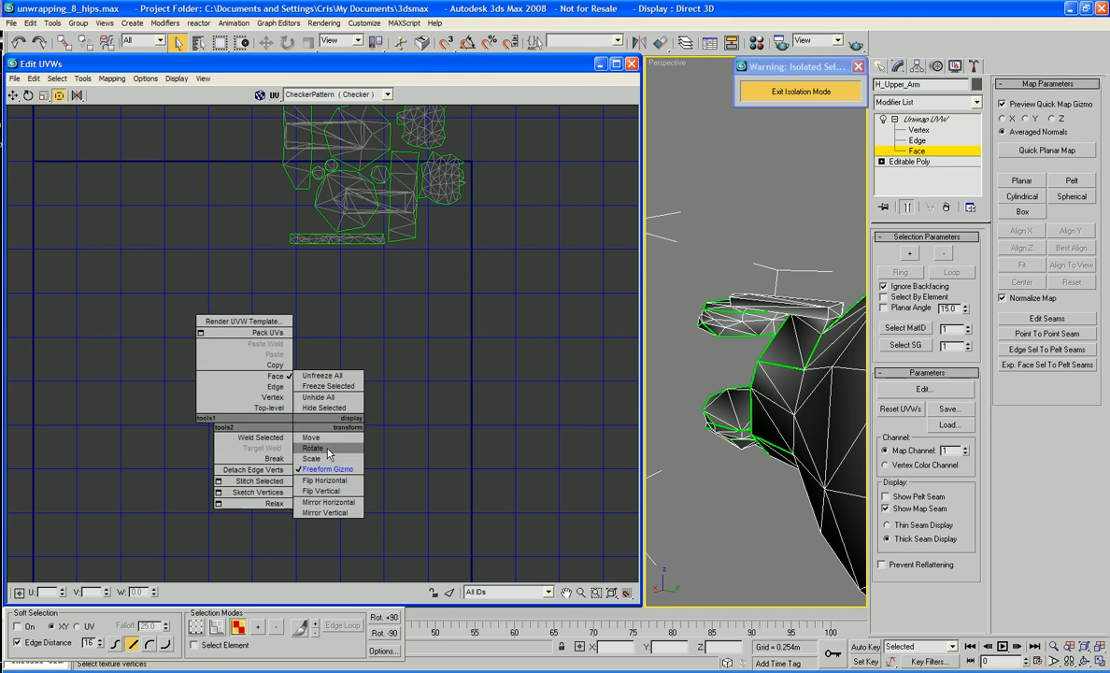
click(317, 439)
drag(246, 406, 254, 415)
scroll(777, 400, down, 4)
middle_drag(800, 438, 958, 389)
alt+middle_drag(794, 308, 855, 327)
scroll(771, 281, up, 5)
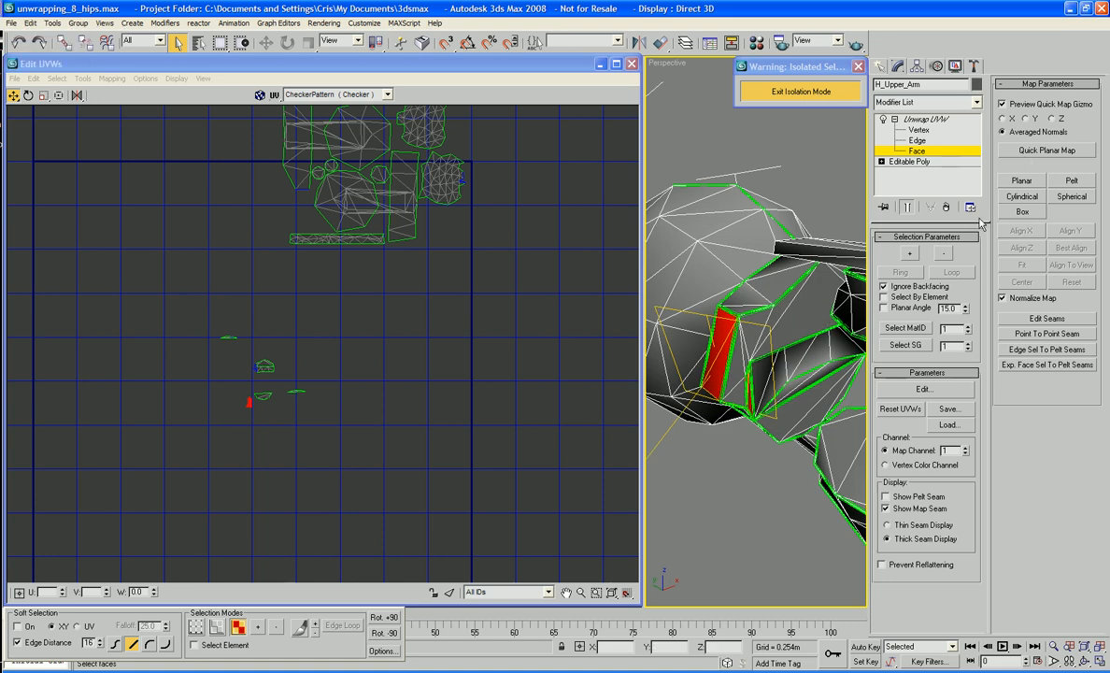
Step: Save the scene and select the narrow side and front faces of the raised block on the arm model
key(ctrl+s)
click(911, 254)
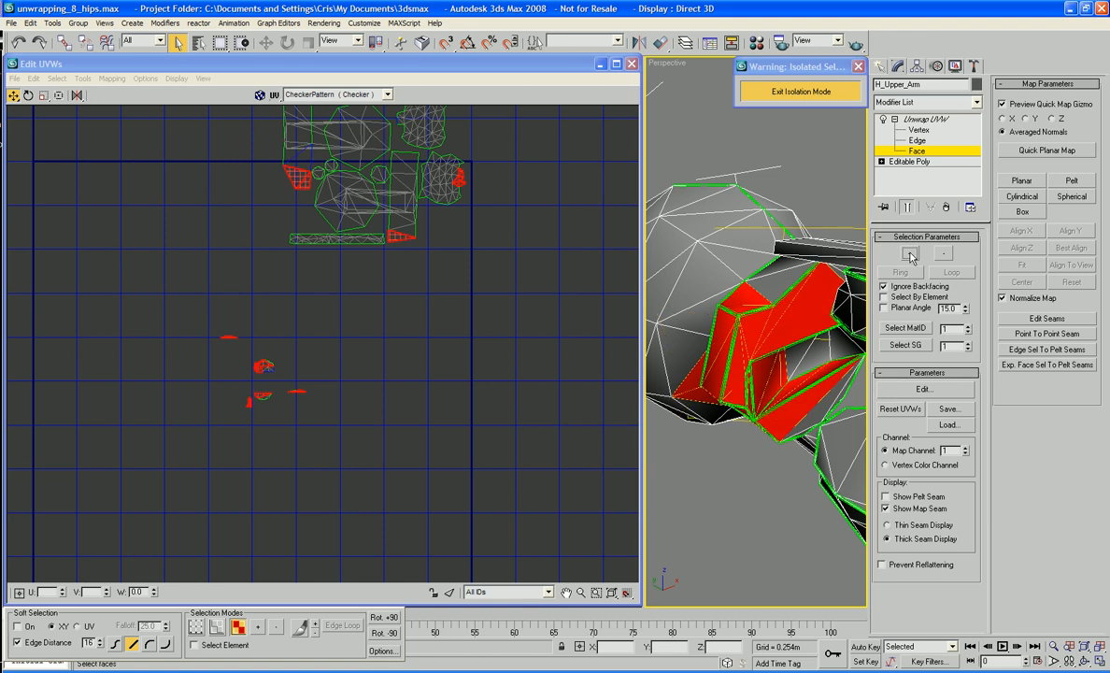
click(555, 367)
click(712, 335)
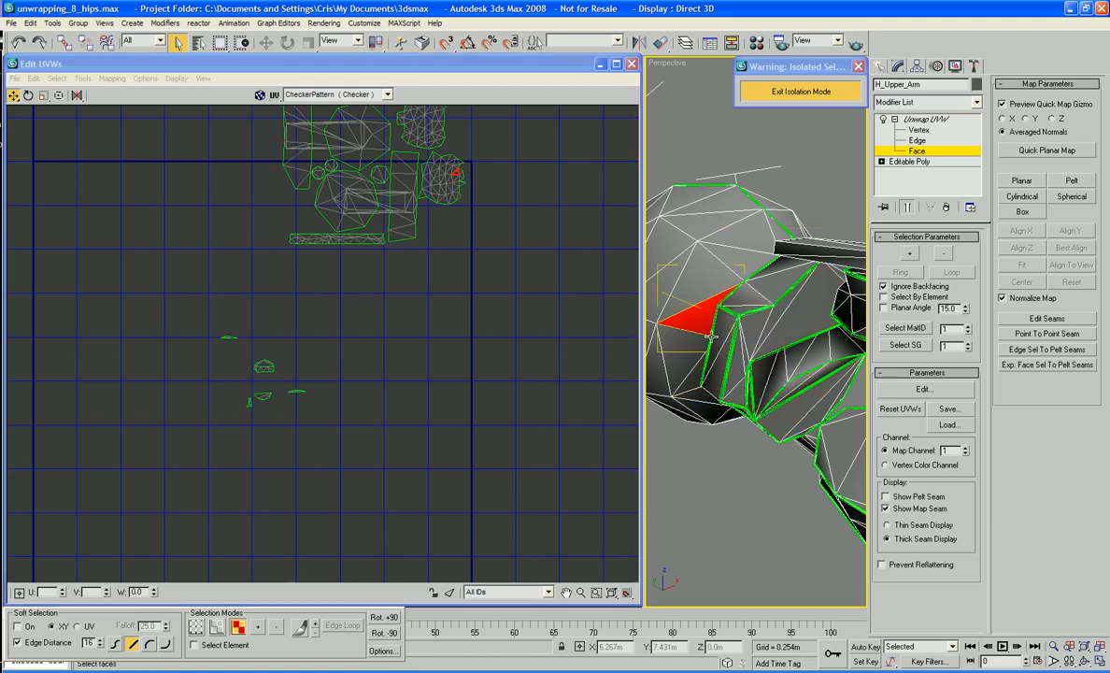
click(717, 328)
ctrl+click(716, 361)
ctrl+click(732, 375)
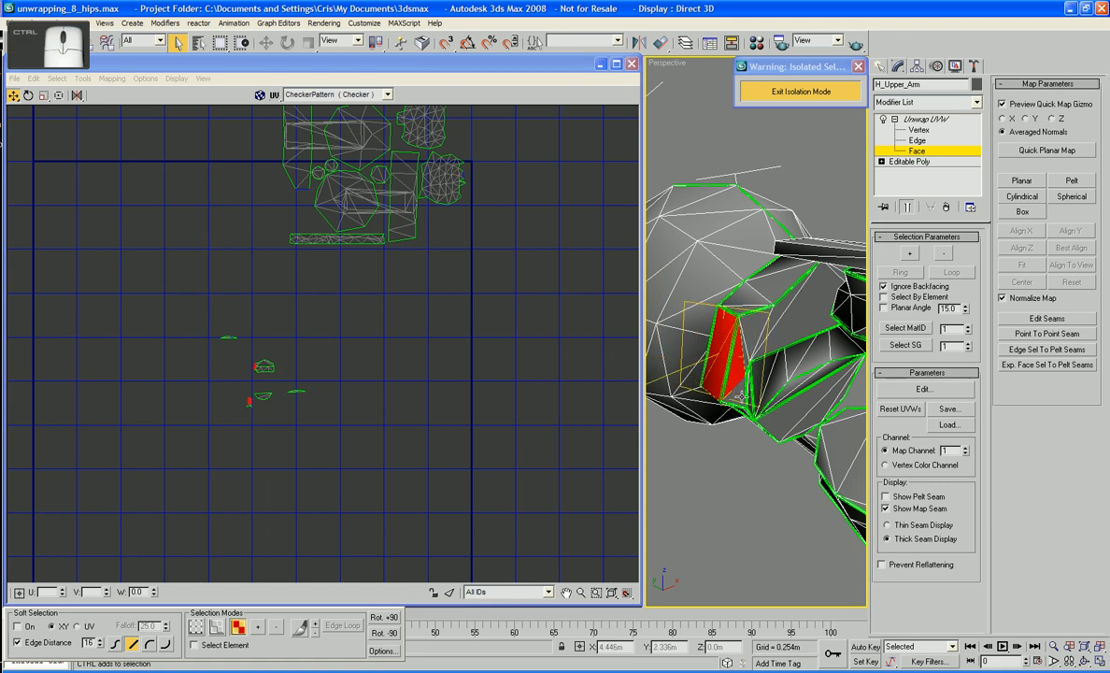
Step: Add the block's remaining front, top, side and underside faces to the selection from several viewing angles
alt+middle_drag(690, 329, 758, 333)
scroll(748, 344, up, 3)
alt+middle_drag(758, 333, 831, 254)
ctrl+click(775, 267)
ctrl+click(768, 259)
ctrl+click(768, 270)
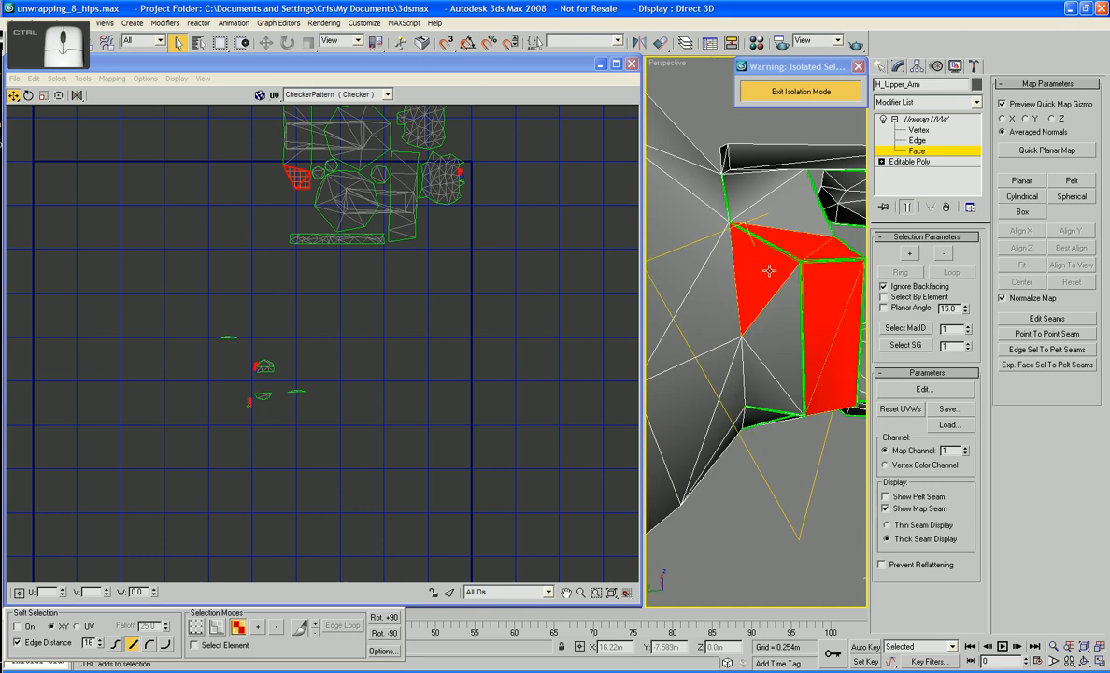
ctrl+click(783, 309)
ctrl+click(772, 397)
alt+middle_drag(773, 397, 794, 374)
ctrl+click(782, 354)
ctrl+click(817, 350)
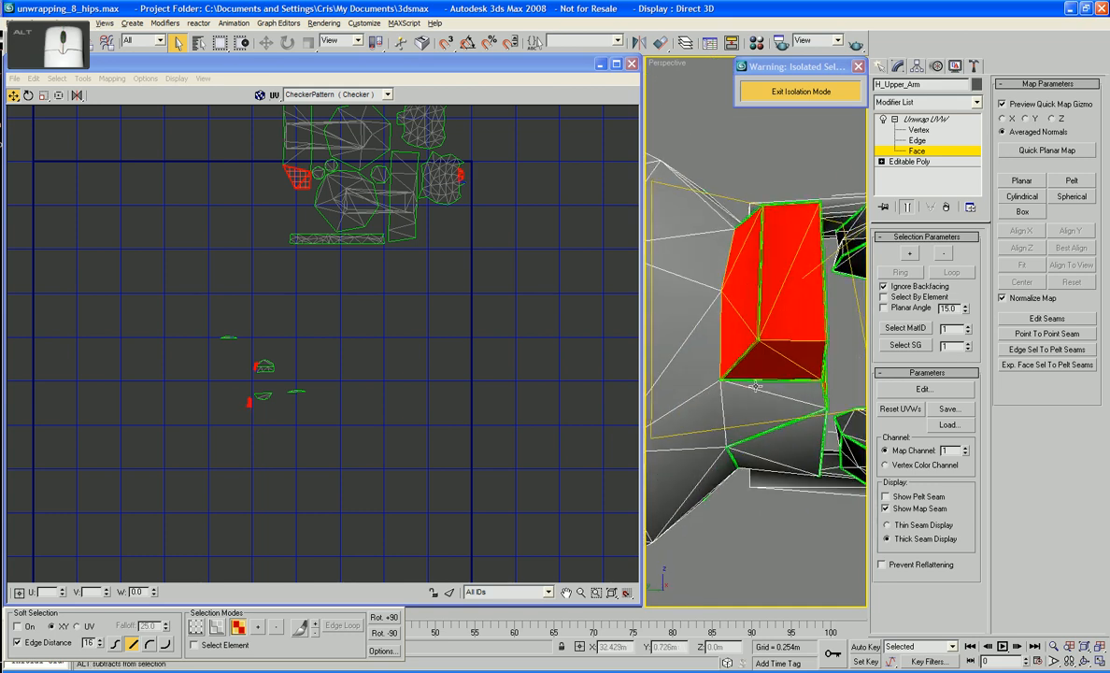
Step: Apply Quick Planar Map with averaged normals to the block's faces and move the new shell beside the main UV cluster
click(1039, 150)
scroll(381, 304, down, 4)
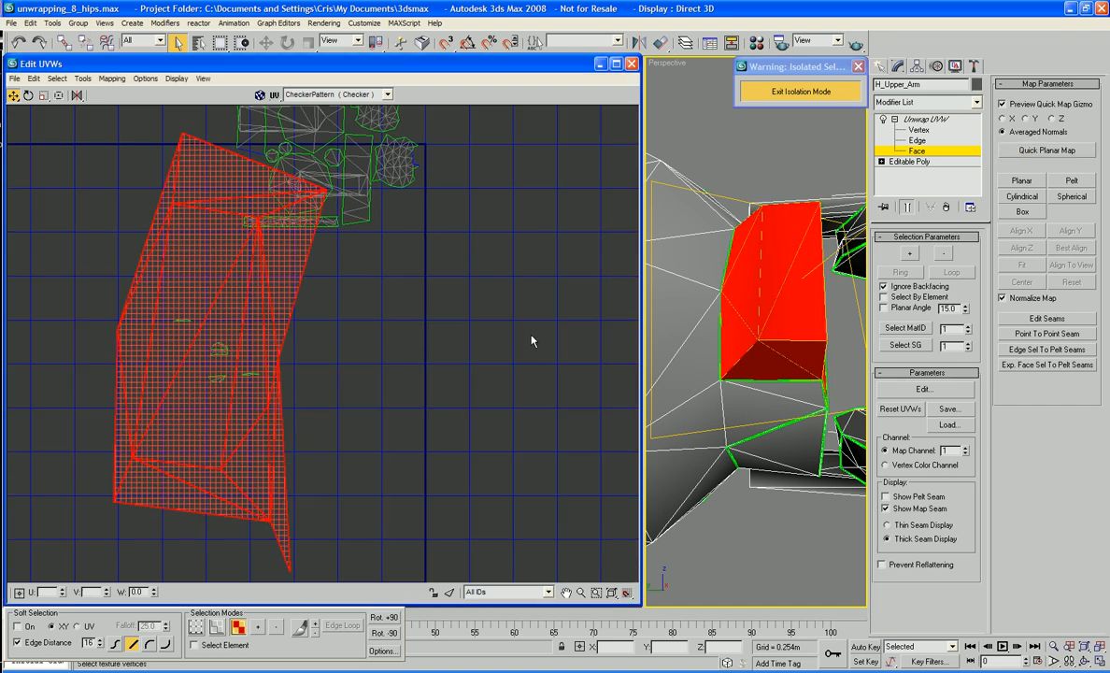
right_click(351, 326)
click(362, 345)
drag(338, 325, 508, 348)
Step: Select the block's two front faces and shift them slightly sideways within the new shell
click(773, 263)
ctrl+click(786, 288)
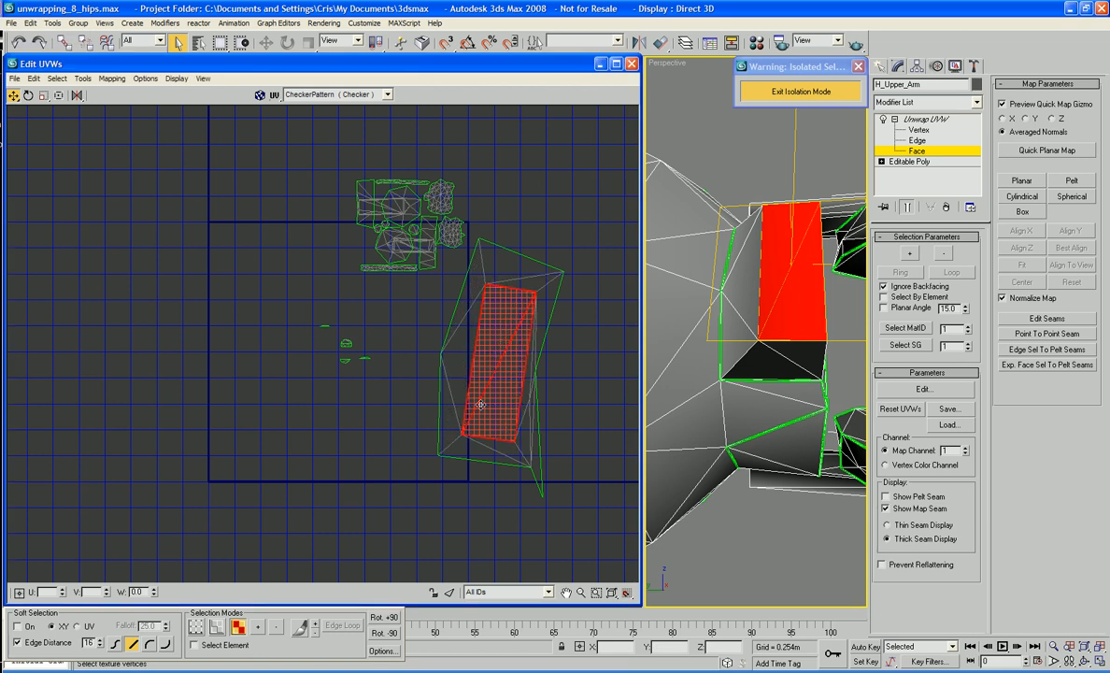
drag(501, 372, 504, 372)
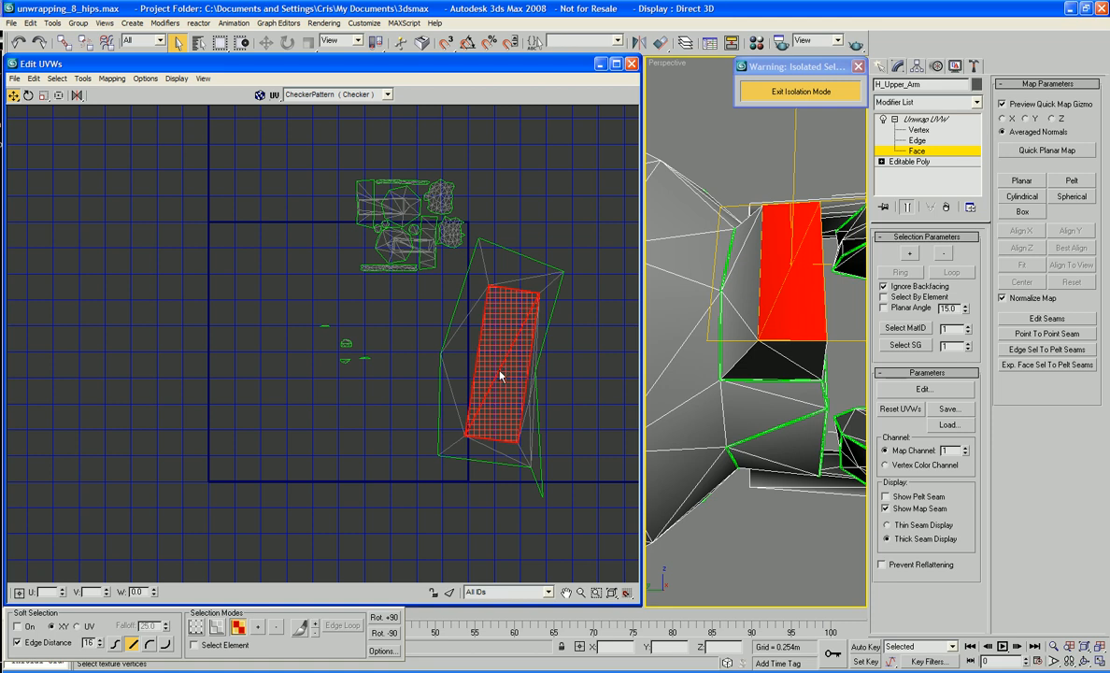
middle_drag(500, 375, 505, 389)
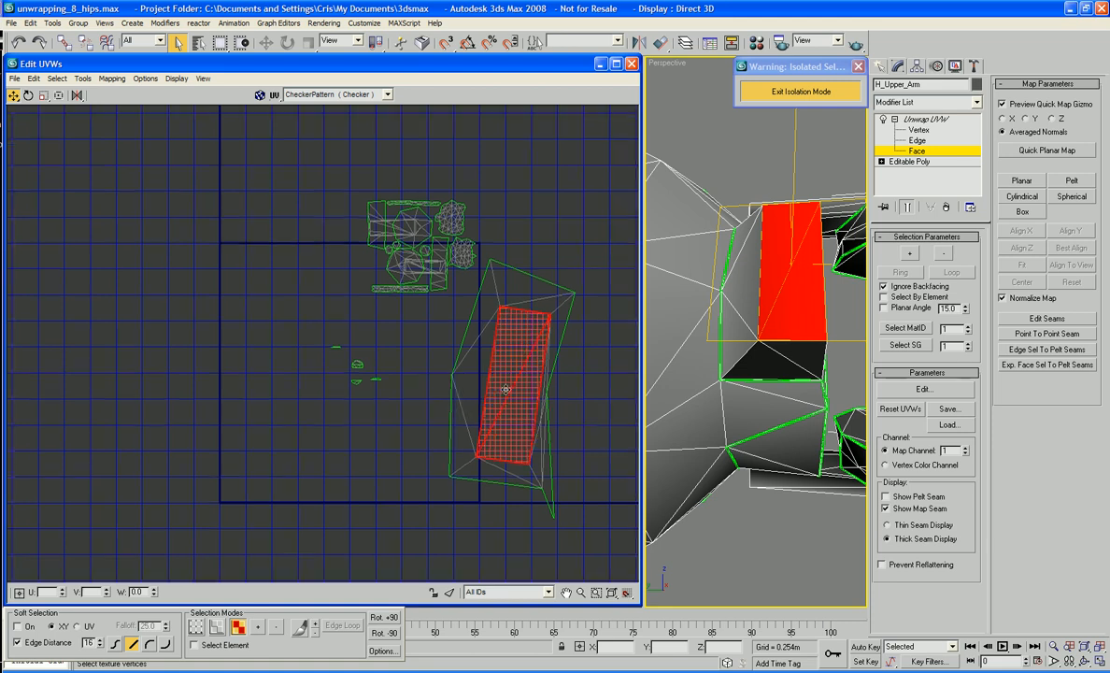
Step: Pull the new shell's lower-left corner vertex and the left border's middle vertex outward
right_click(447, 478)
click(458, 487)
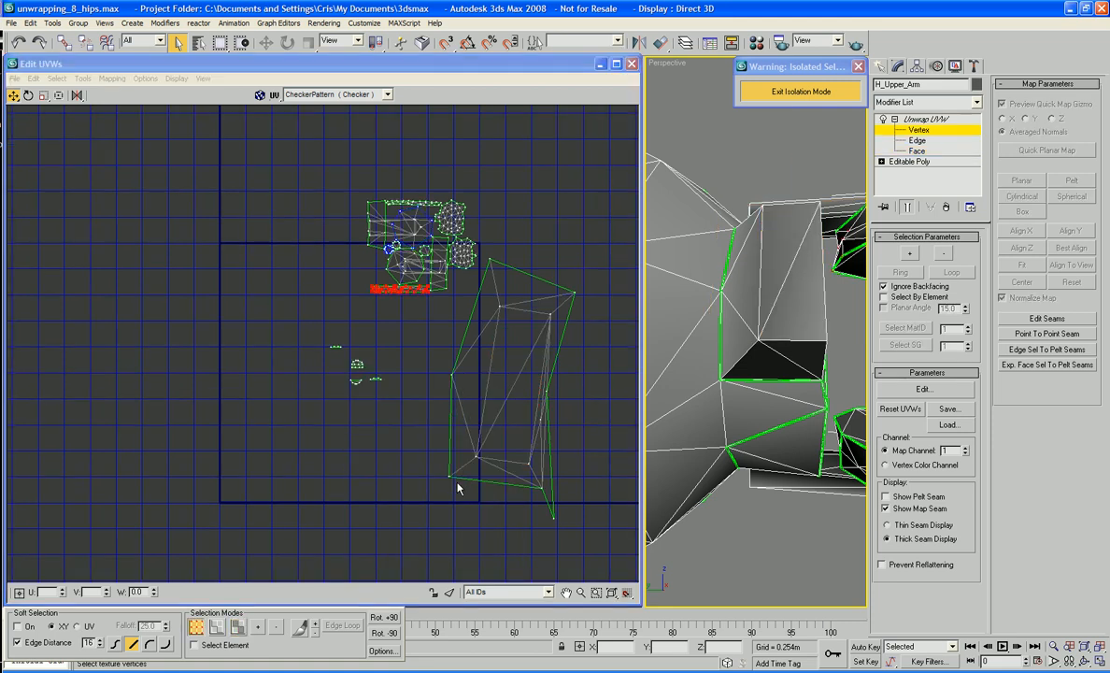
drag(449, 478, 401, 456)
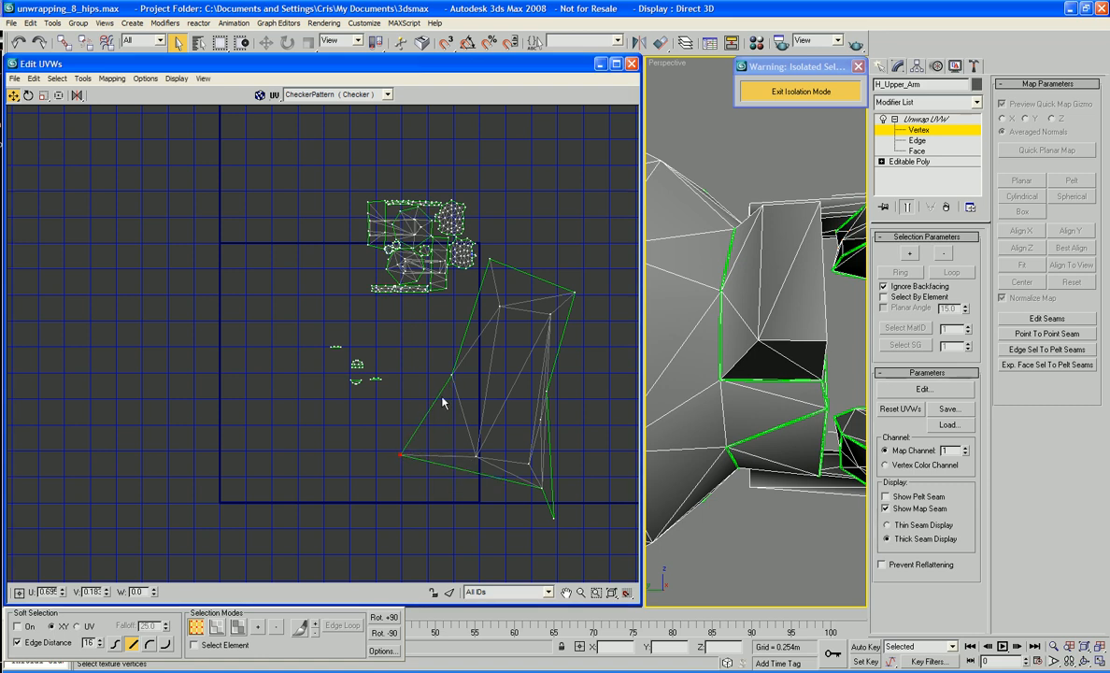
drag(453, 374, 424, 366)
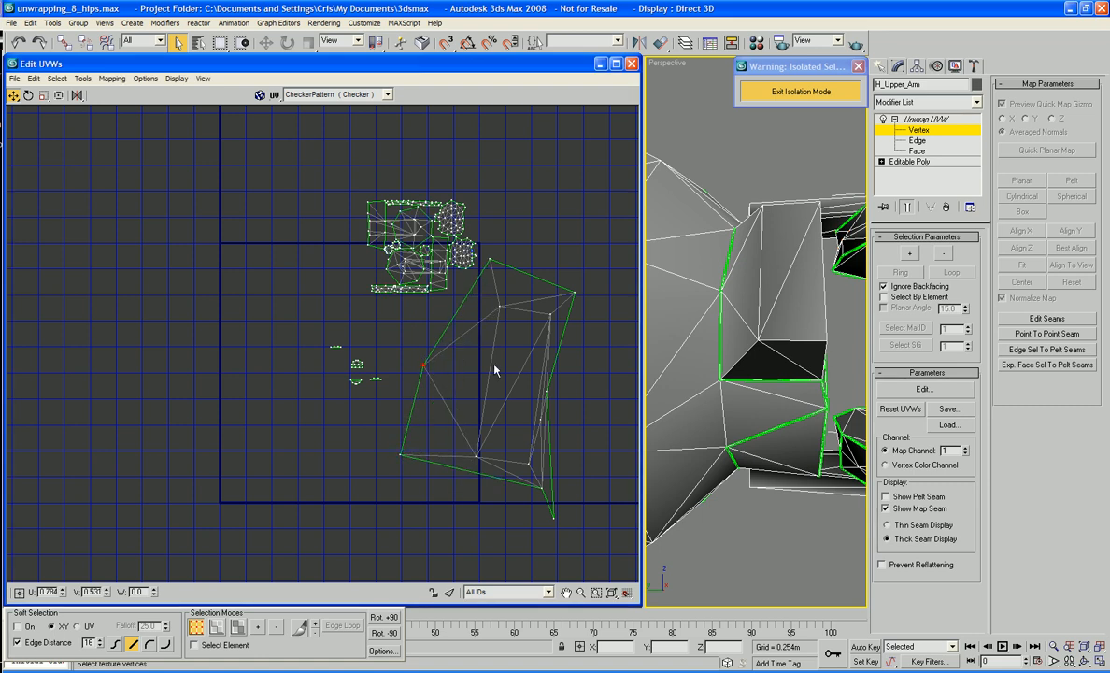
Step: Select all vertices of the block's shell and move it farther away from the main UV cluster, down and to the right
middle_drag(496, 370, 502, 405)
drag(604, 302, 491, 384)
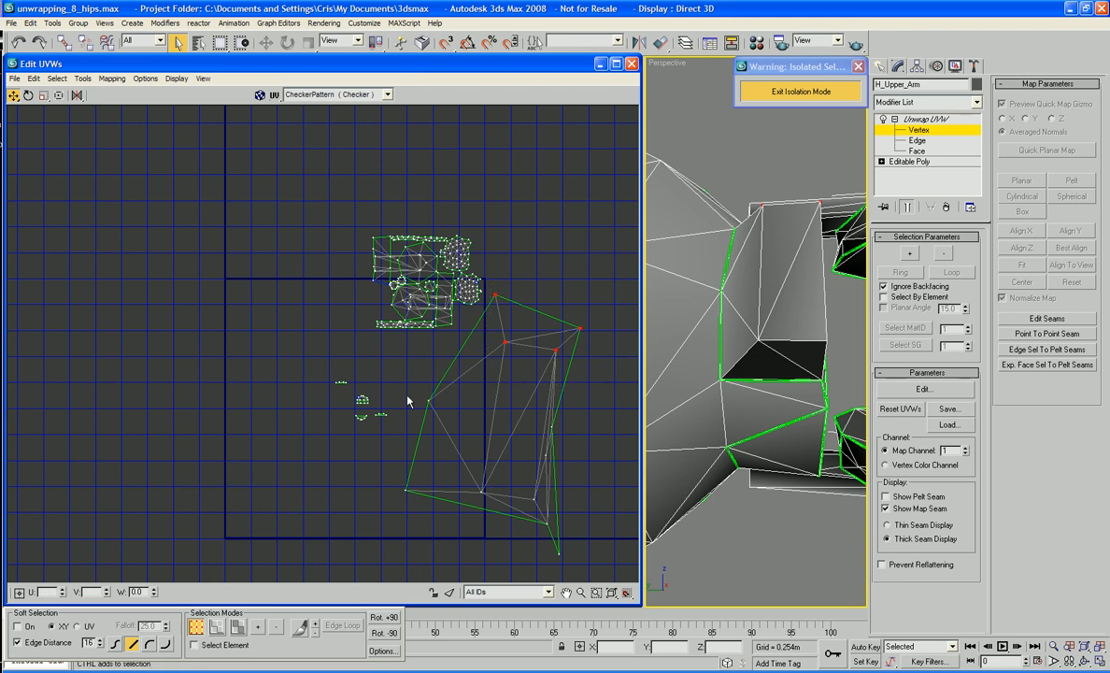
ctrl+drag(405, 387, 580, 567)
middle_drag(485, 474, 387, 423)
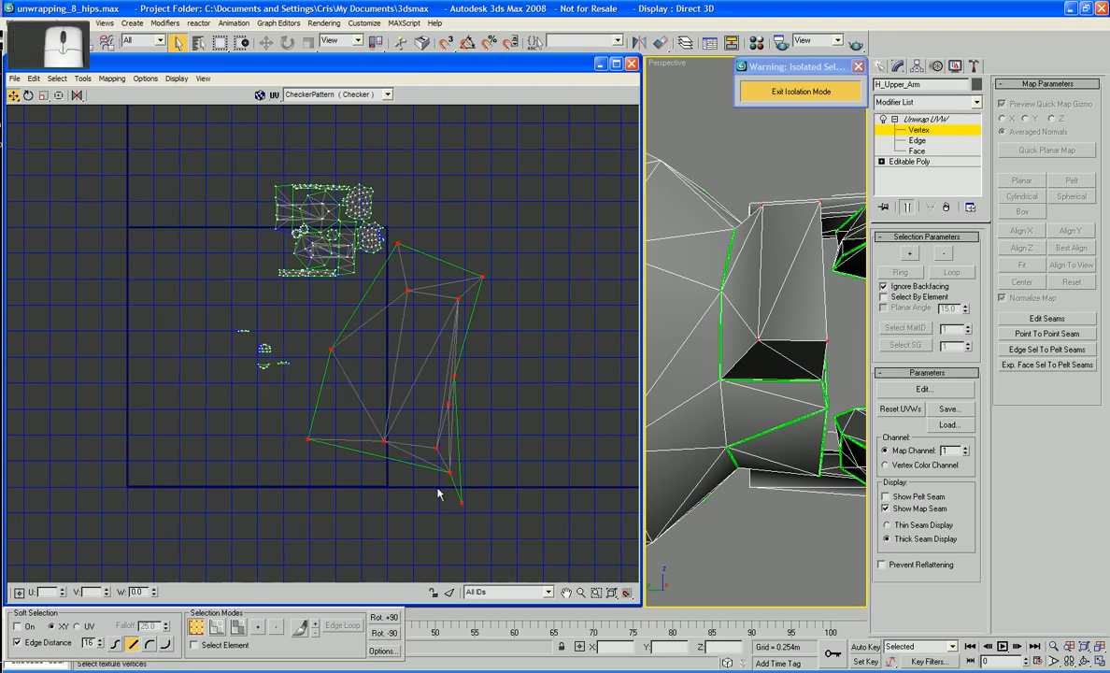
drag(436, 449, 558, 512)
Step: Move the shell's upper-left, middle-left and lower-left border vertices outward so they line up along a straight slanted edge
click(503, 315)
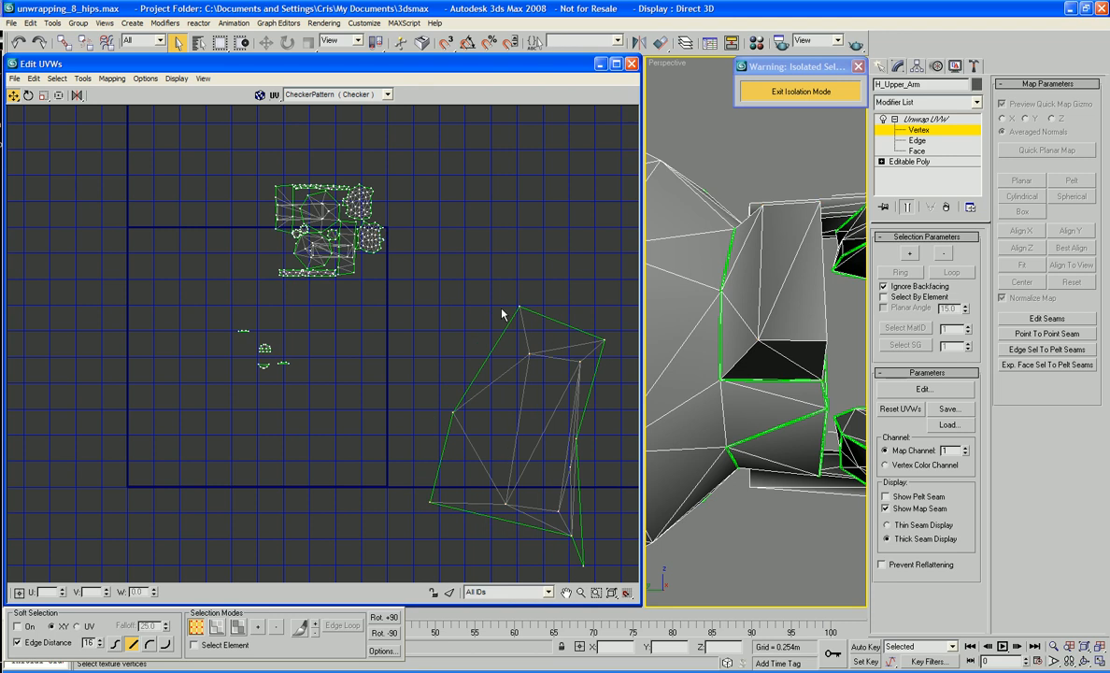
drag(517, 305, 458, 305)
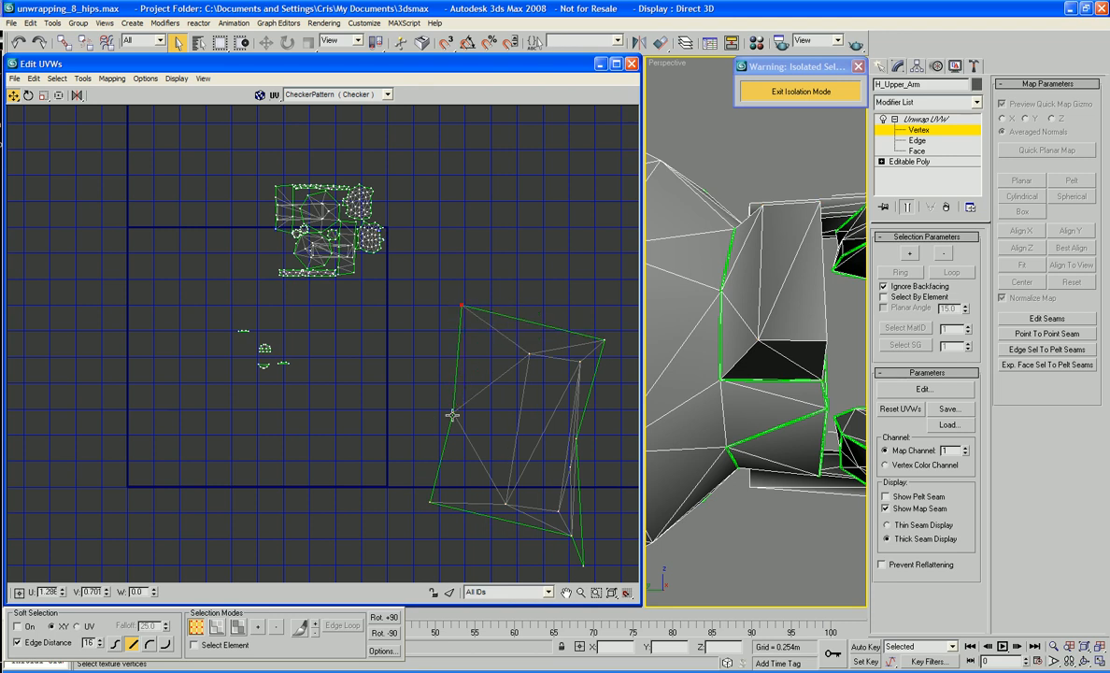
drag(452, 414, 441, 409)
drag(428, 504, 416, 509)
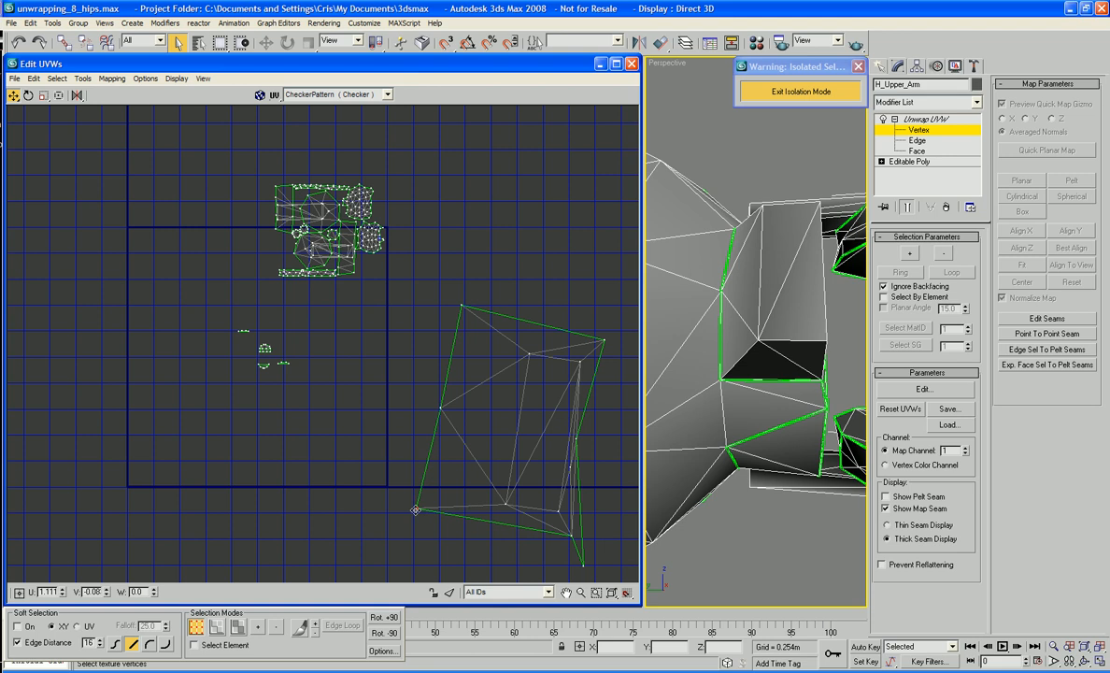
Step: Select the shell's vertices apart from the lower-left corner and rotate them slightly counter-clockwise to level the upper border
click(411, 370)
drag(432, 349, 607, 572)
right_click(559, 477)
click(570, 501)
drag(440, 409, 446, 435)
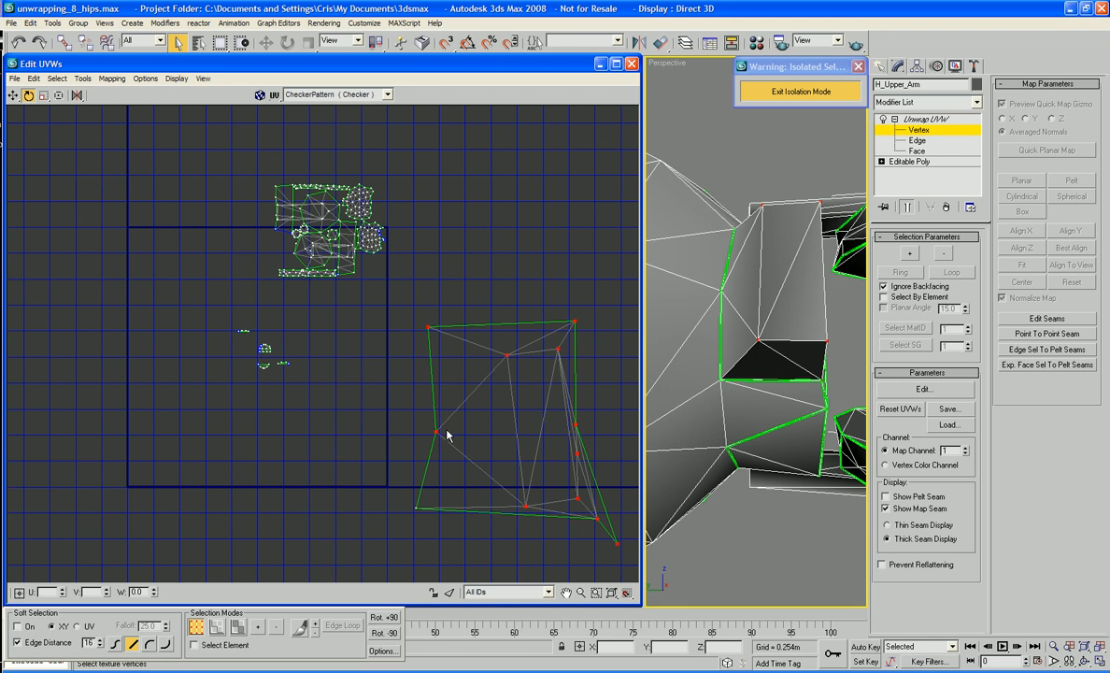
Step: Undo the last rotation and rotate the raised block's whole shell counter-clockwise until its side border stands upright
key(ctrl+z)
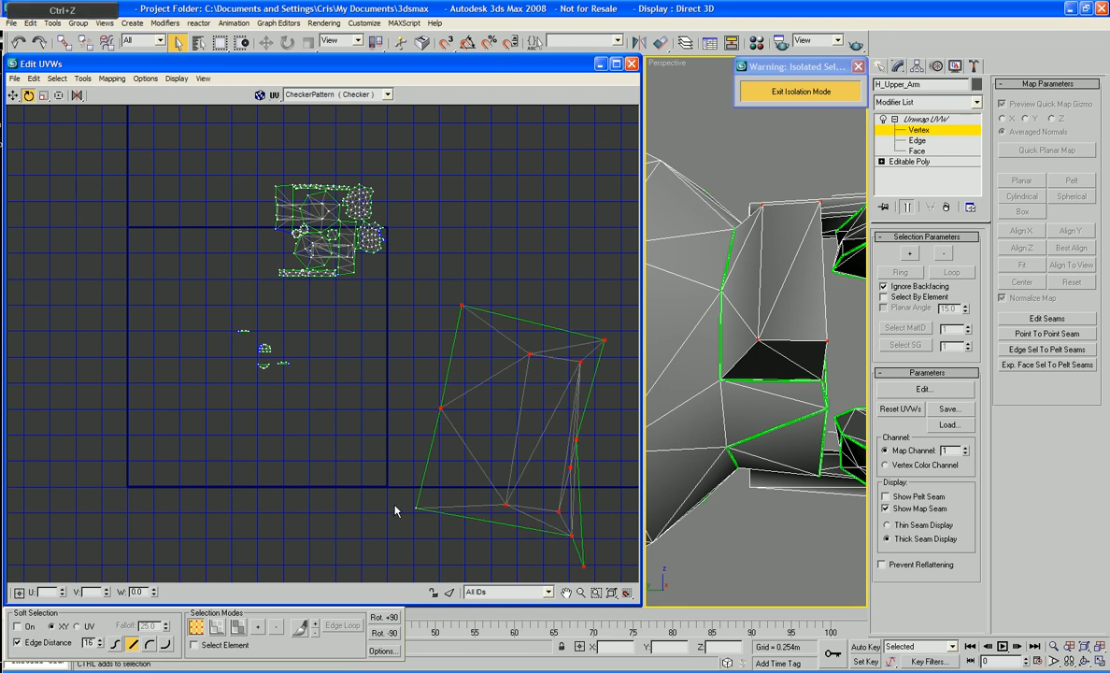
drag(440, 426, 440, 424)
Step: Scale the block's shell down and move it up beside the main UV cluster
right_click(439, 425)
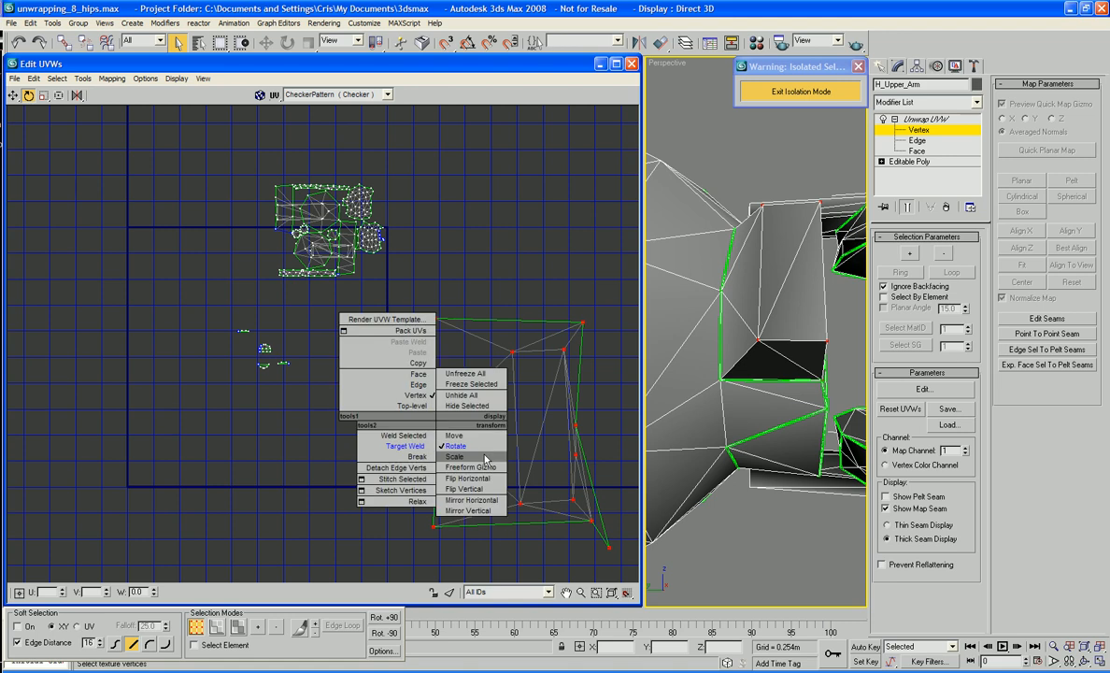
click(475, 459)
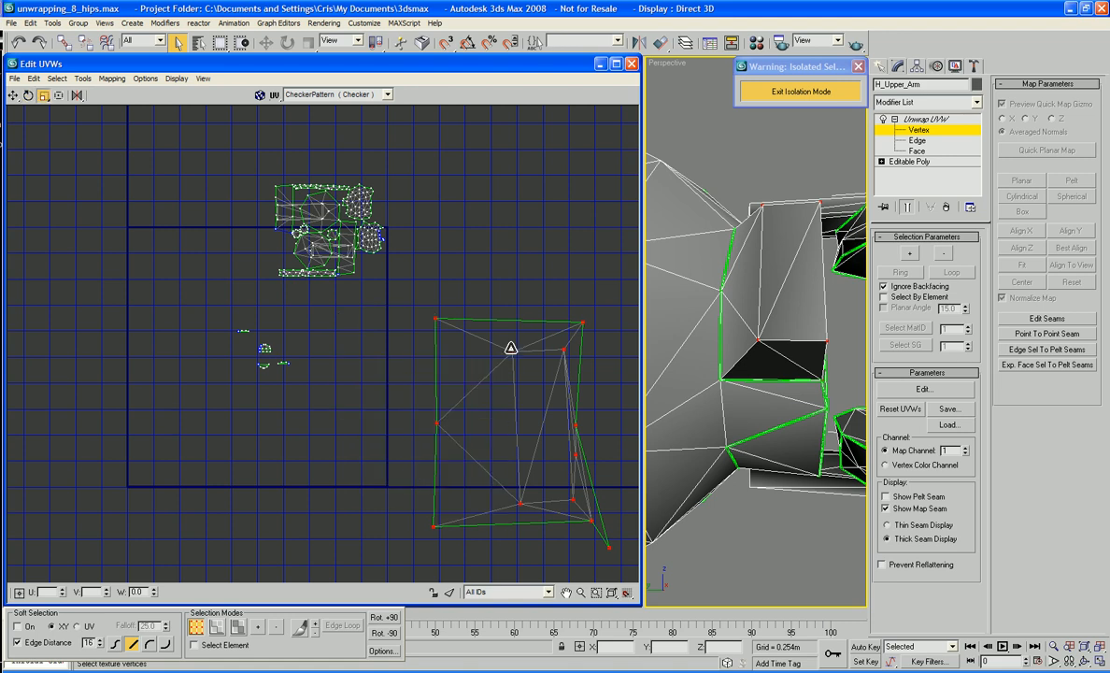
drag(510, 348, 519, 457)
right_click(520, 457)
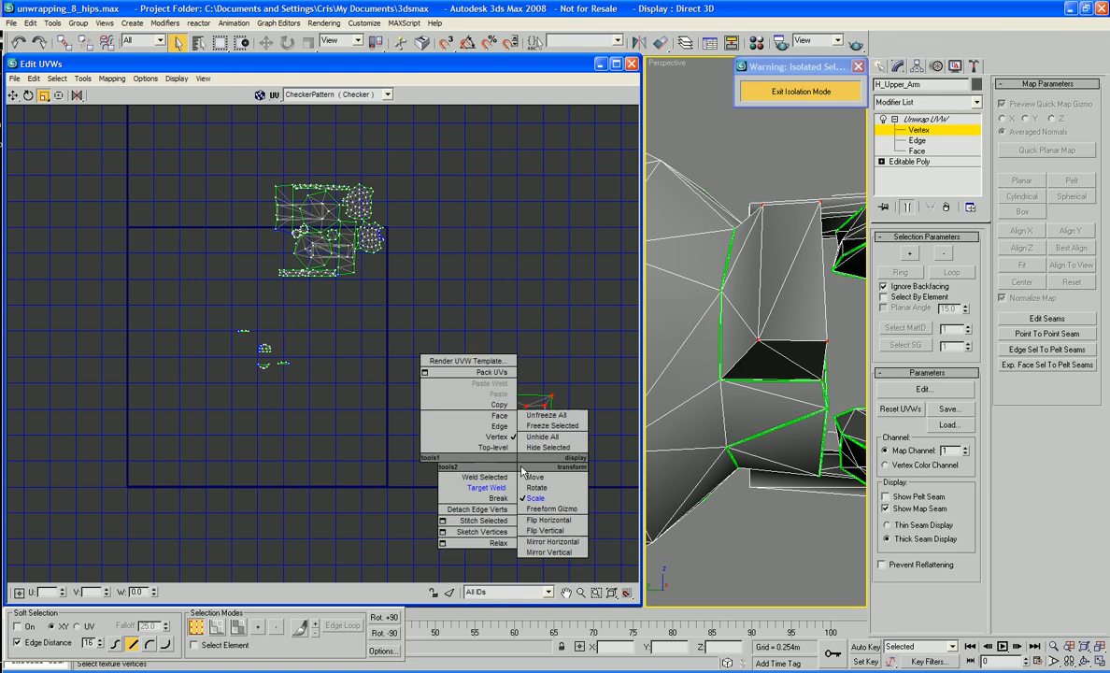
click(527, 449)
drag(526, 405, 228, 215)
Step: Scale the block's shell down further and move it against the main UV cluster's lower-left side
scroll(228, 214, up, 4)
middle_drag(468, 215, 529, 298)
right_click(319, 353)
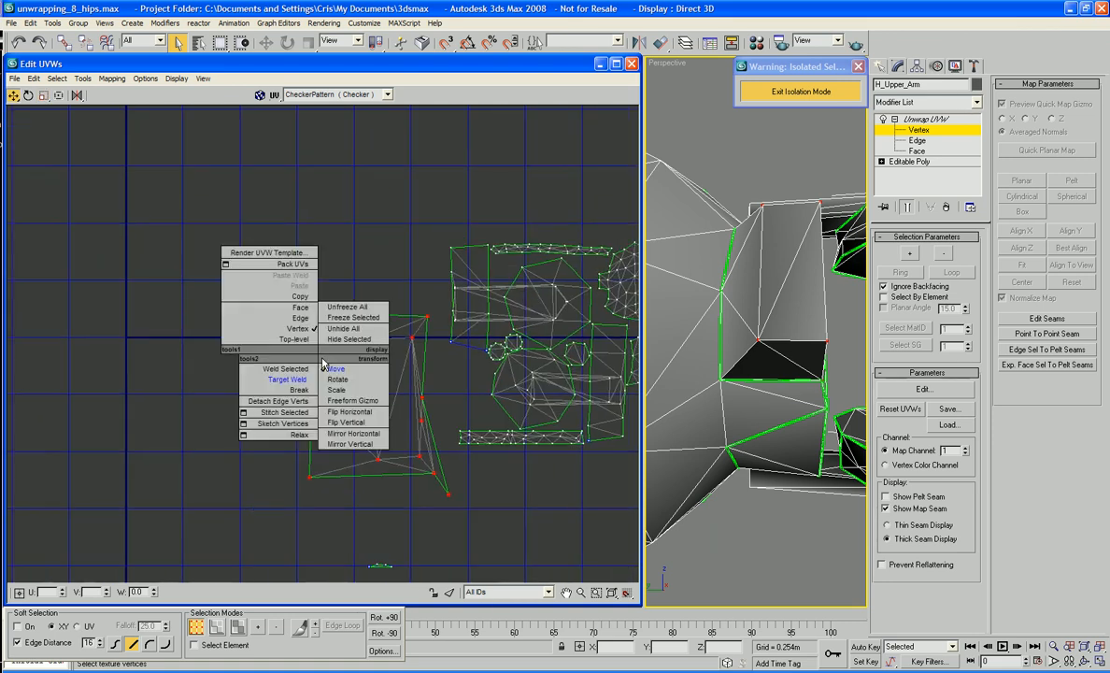
click(342, 390)
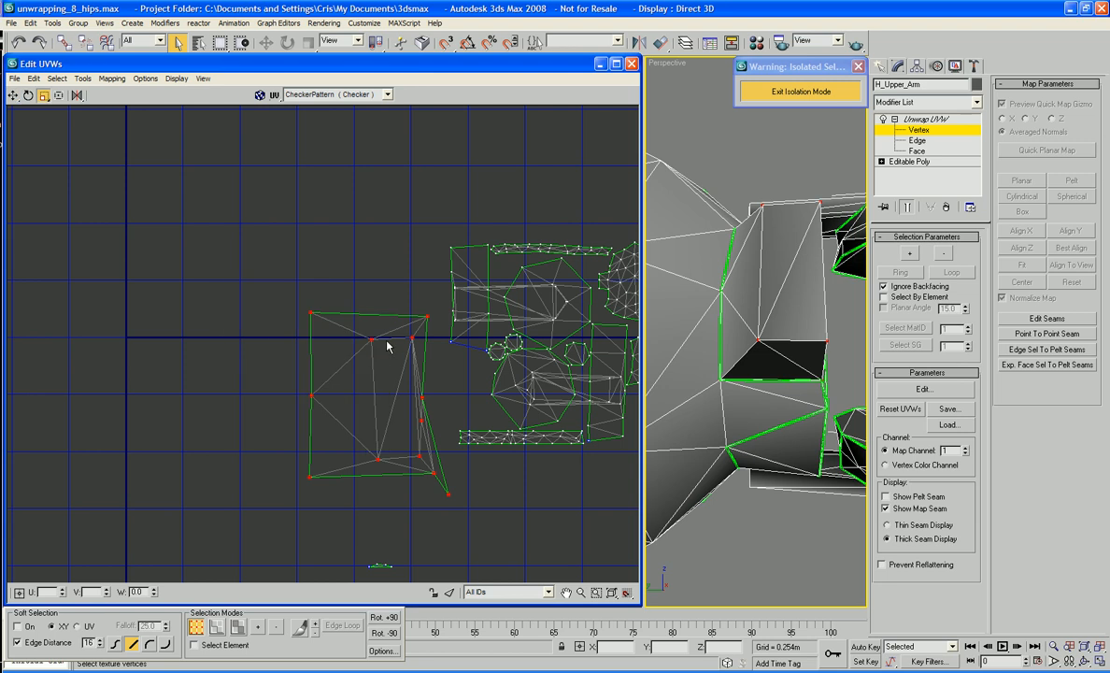
drag(372, 341, 467, 384)
right_click(397, 427)
click(419, 433)
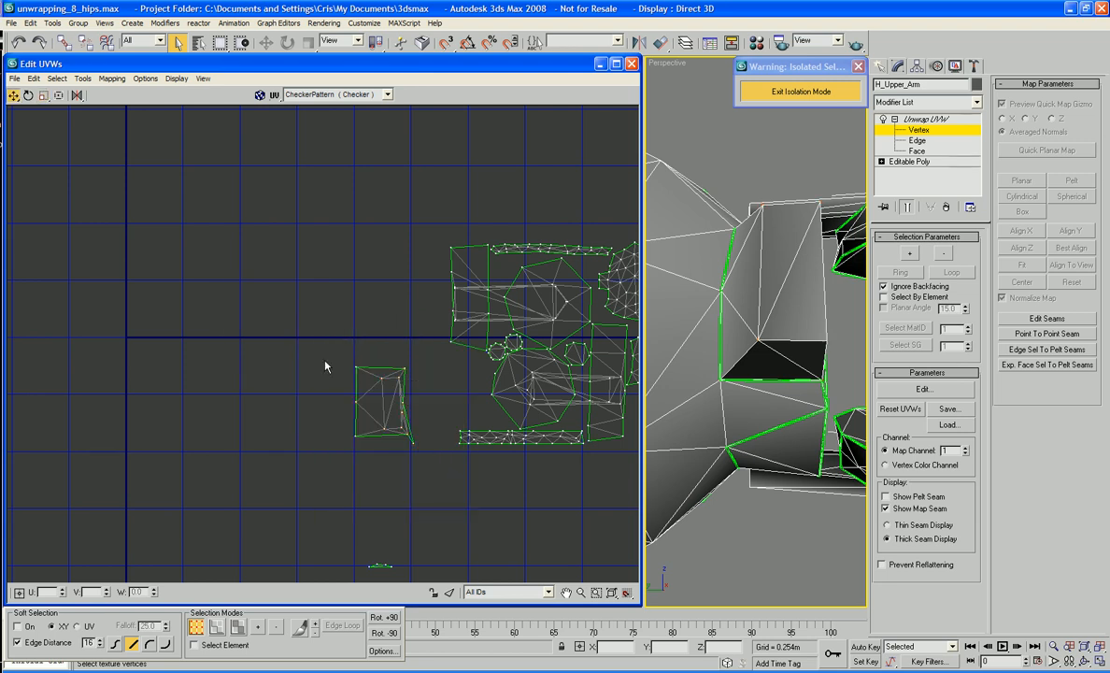
drag(402, 402, 441, 358)
Step: Shrink the block's shell slightly more and fit it into the gap at the cluster's lower-left corner
right_click(472, 385)
click(492, 421)
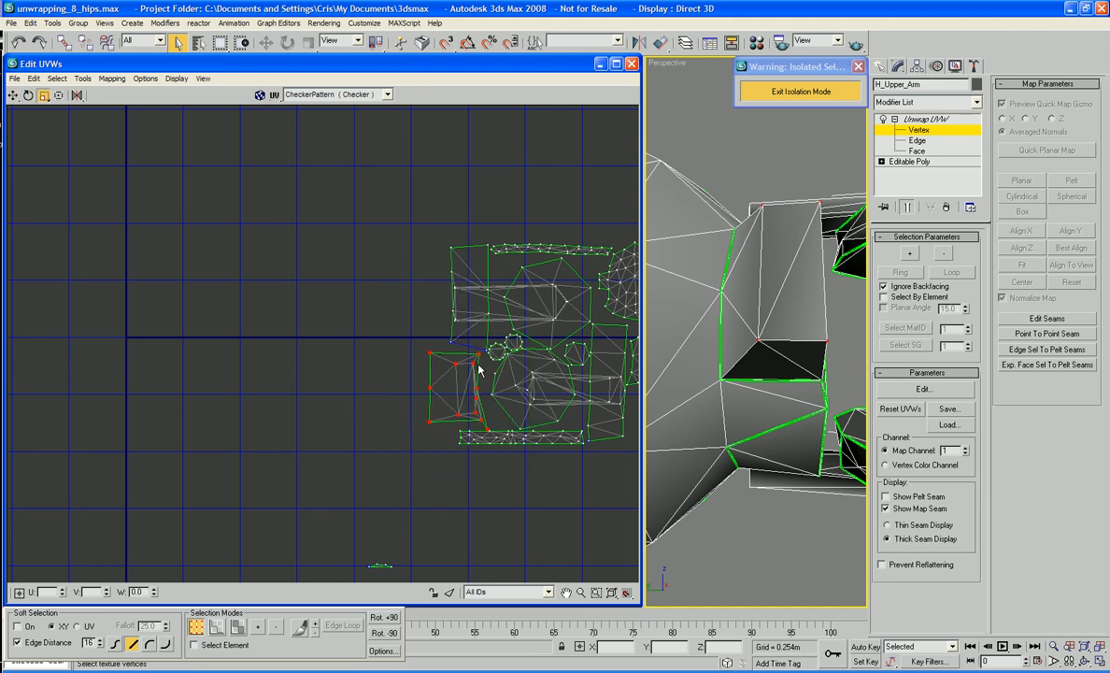
right_click(482, 393)
click(494, 401)
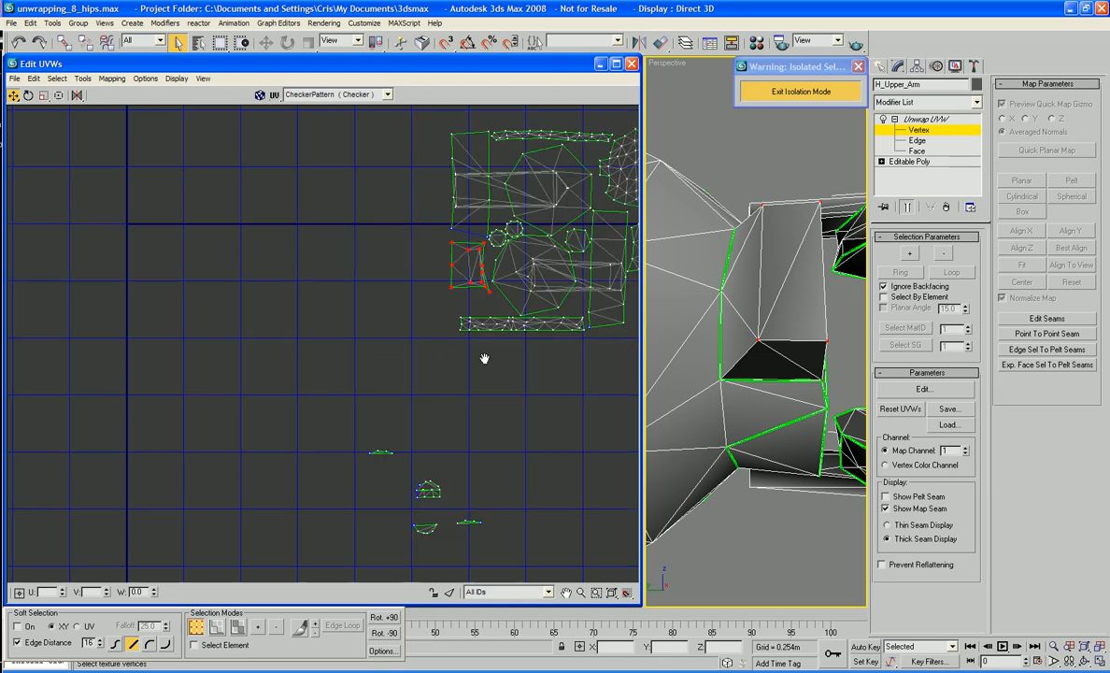
Step: Move the upper-left thin sliver shell down to just below the domed cap and side-strip shells
scroll(461, 367, up, 3)
middle_drag(462, 368, 520, 408)
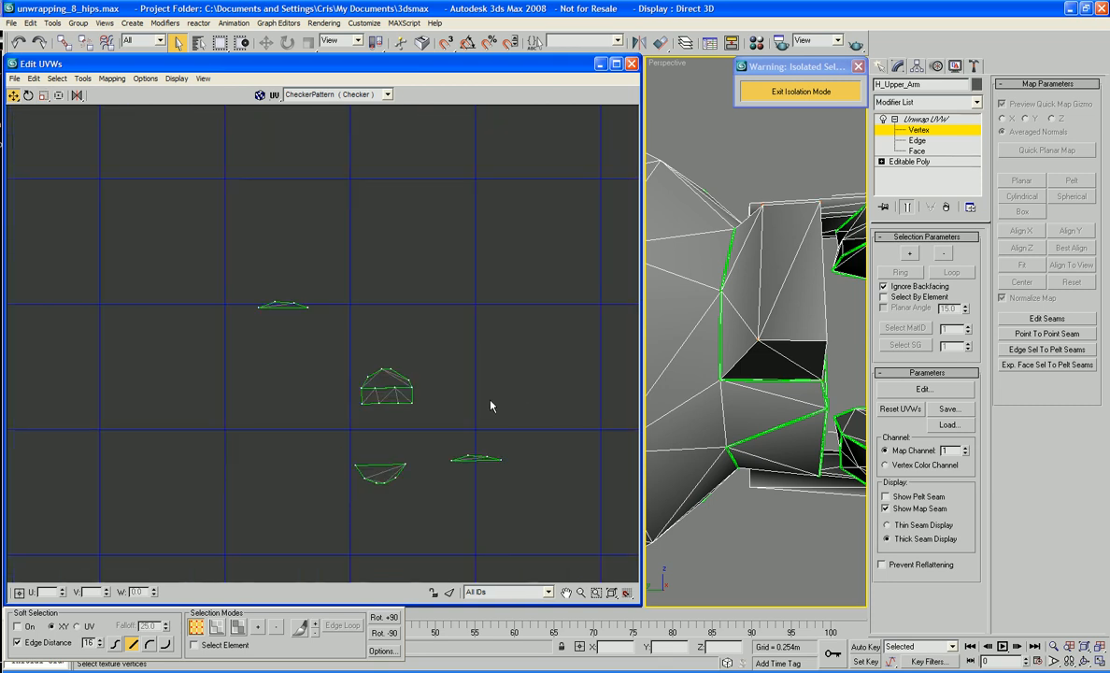
drag(456, 438, 512, 472)
click(261, 292)
drag(230, 274, 311, 325)
drag(286, 291, 385, 416)
Step: Stack the thin sliver and the lower half-round shell under the side strip, with the sliver between them
click(416, 494)
drag(419, 452, 378, 425)
scroll(403, 446, up, 4)
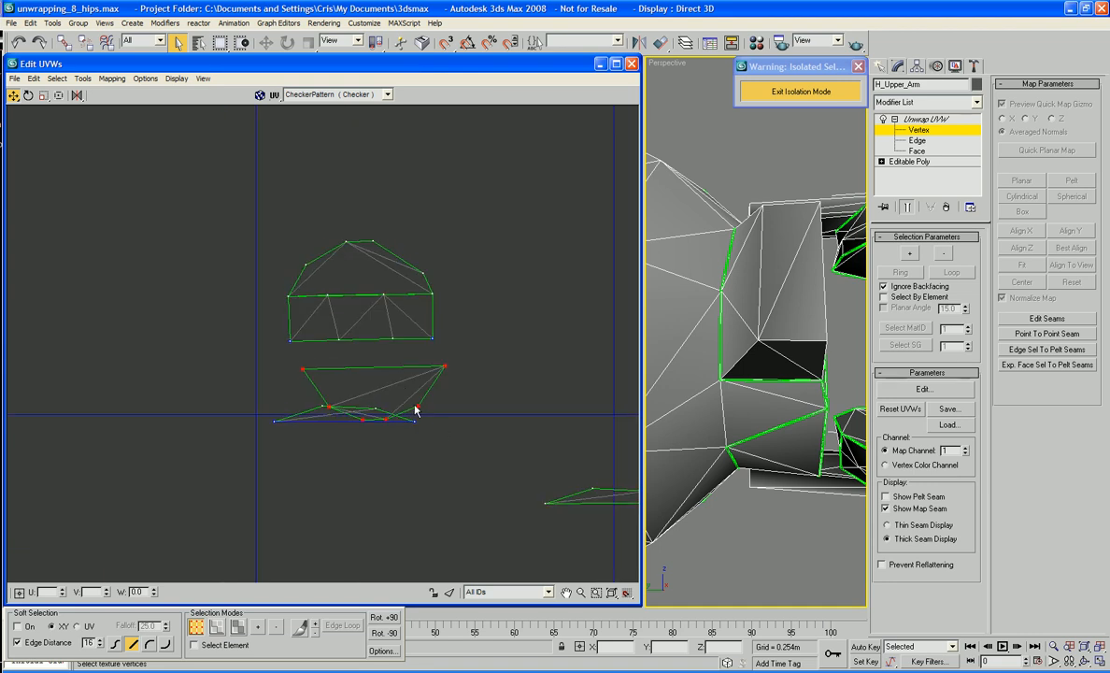
drag(417, 411, 388, 473)
drag(431, 527, 241, 383)
drag(320, 405, 335, 345)
click(512, 341)
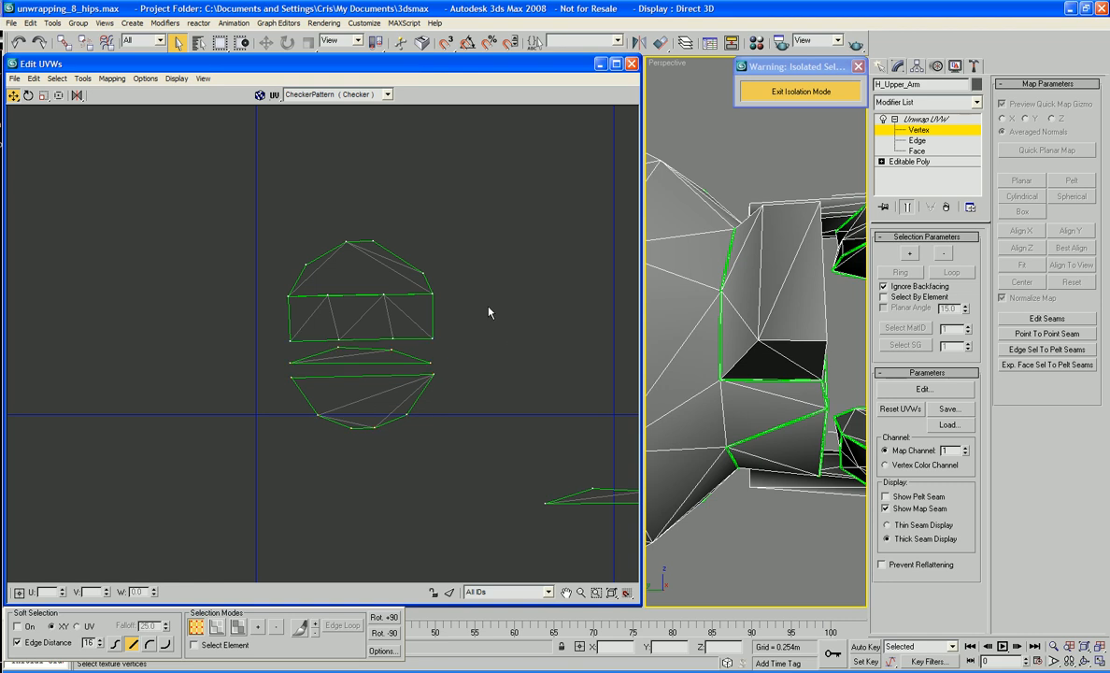
Step: Select the domed cap's faces and move them slightly up to open a gap above the side strip's middle vertices
right_click(455, 214)
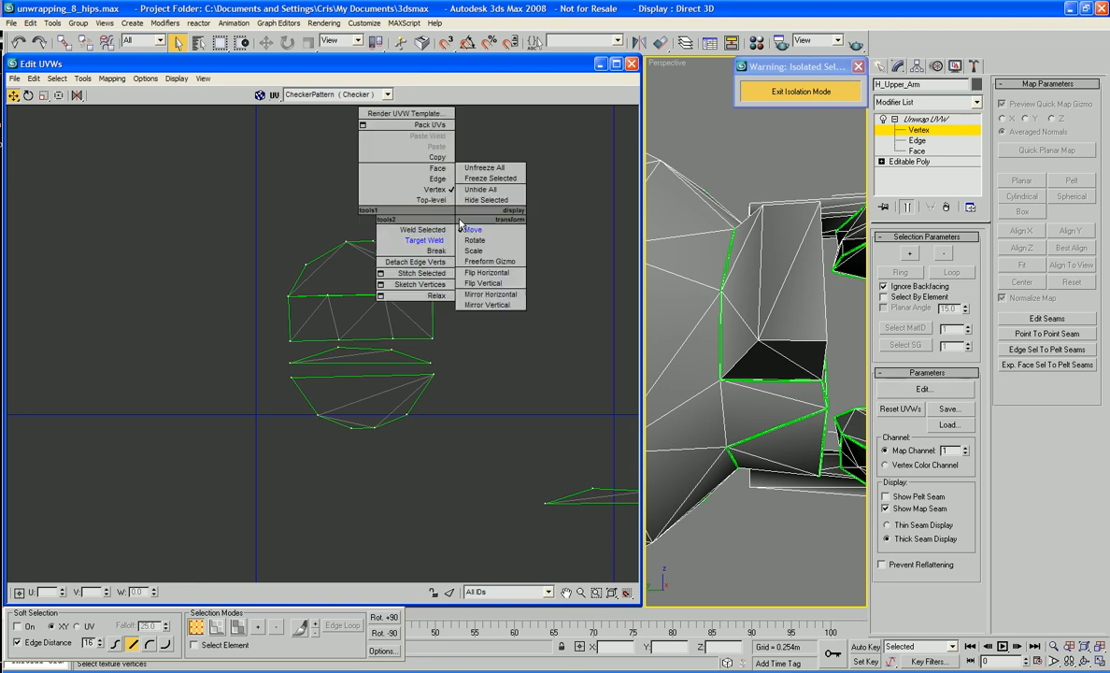
click(437, 168)
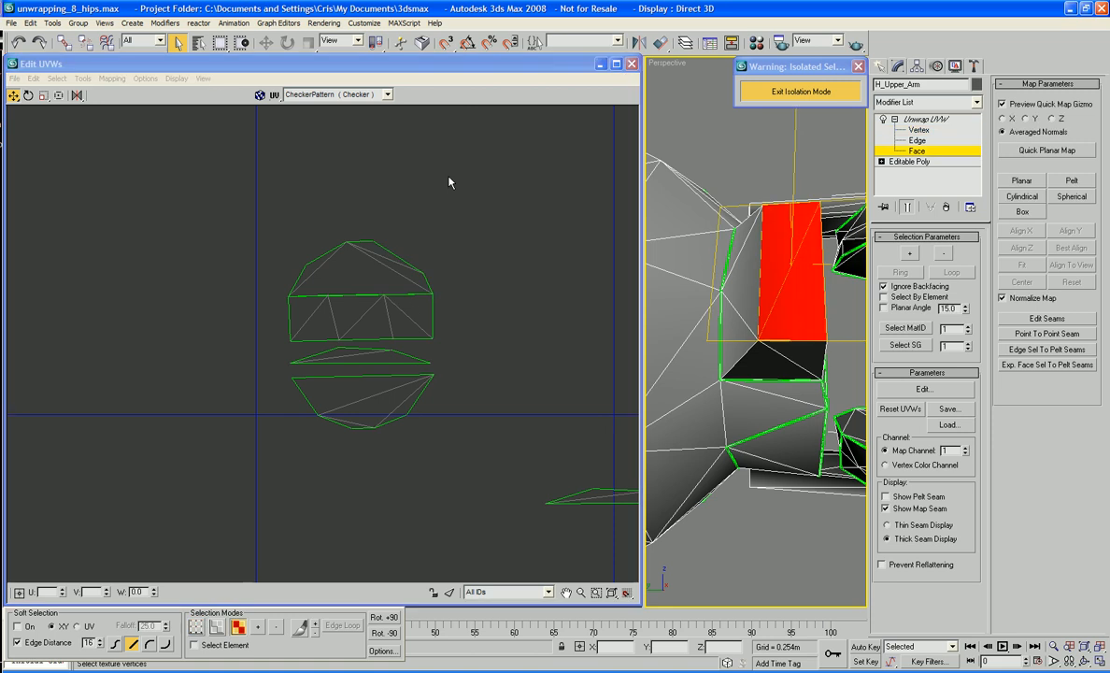
drag(457, 178, 254, 283)
drag(353, 273, 352, 256)
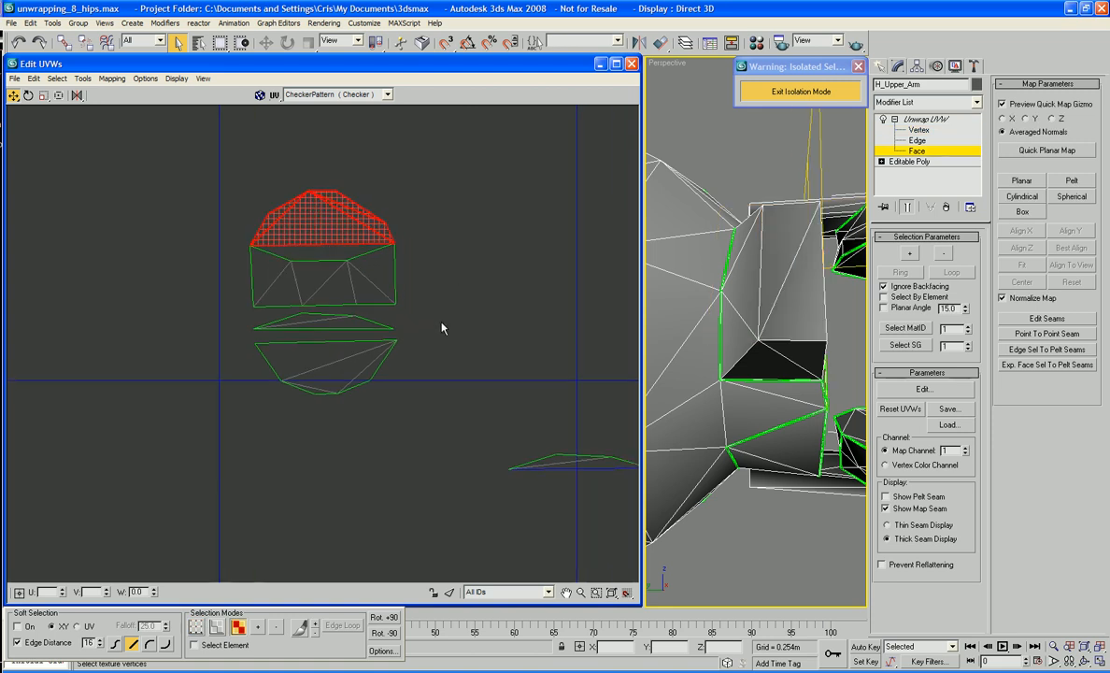
middle_drag(637, 470, 542, 467)
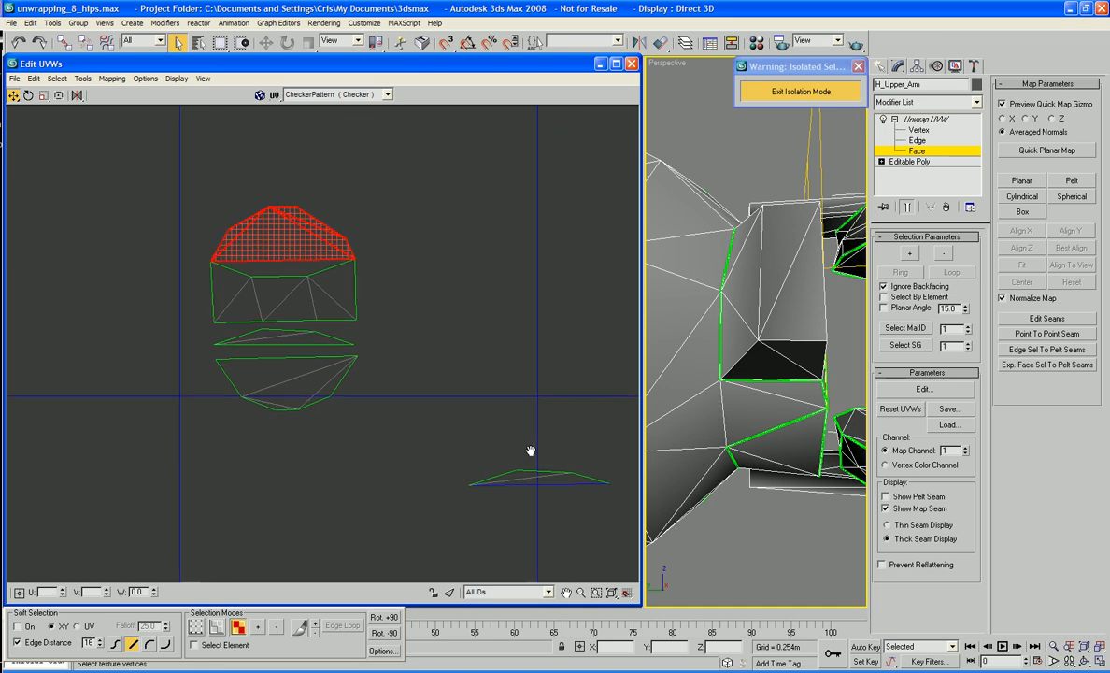
click(379, 352)
Step: Target-weld the thin sliver's vertices to the lower half-round shell and the side strip's lower border, joining all three
right_click(404, 376)
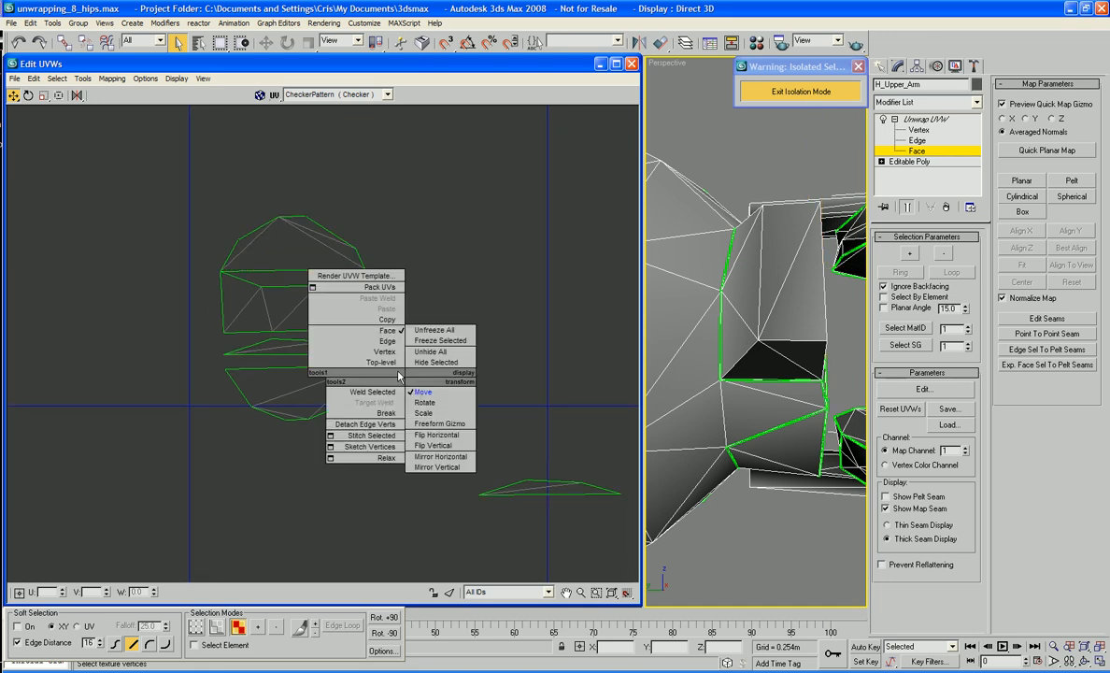
click(383, 351)
right_click(416, 337)
click(387, 374)
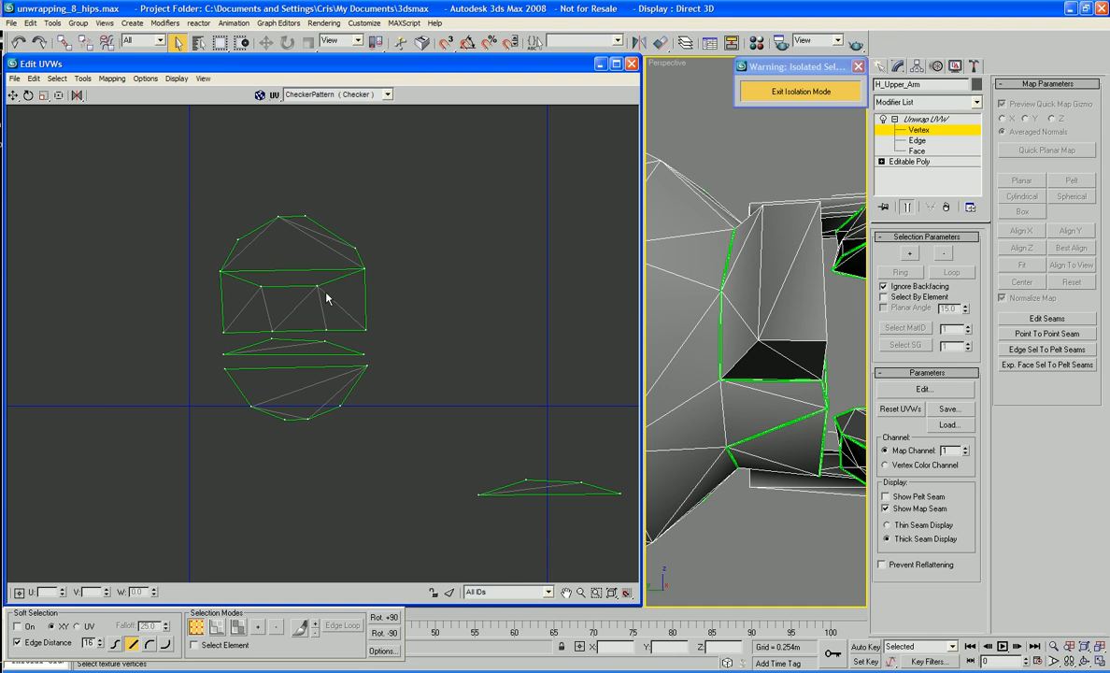
drag(364, 353, 365, 363)
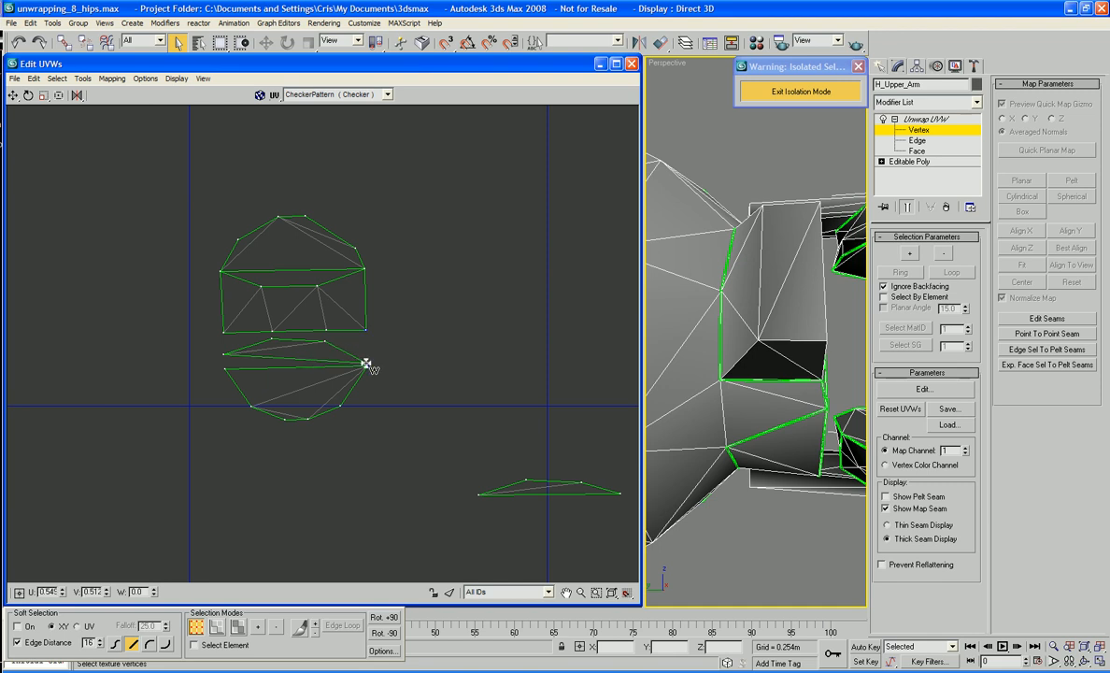
click(223, 355)
mouse_move(223, 363)
mouse_down()
mouse_move(223, 351)
mouse_move(223, 372)
mouse_up()
drag(272, 336, 369, 367)
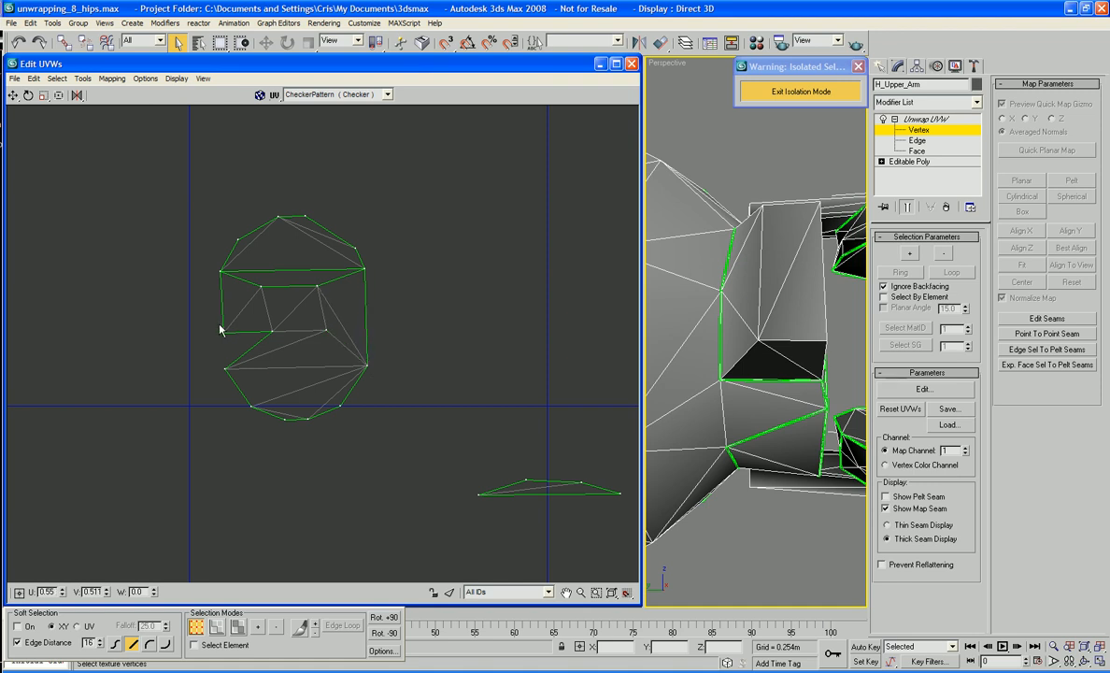
drag(221, 335, 224, 369)
Step: Target-weld the remaining loose sliver's four vertices around the gap between the domed cap and the side strip
drag(525, 480, 317, 288)
drag(580, 483, 261, 286)
drag(620, 493, 221, 271)
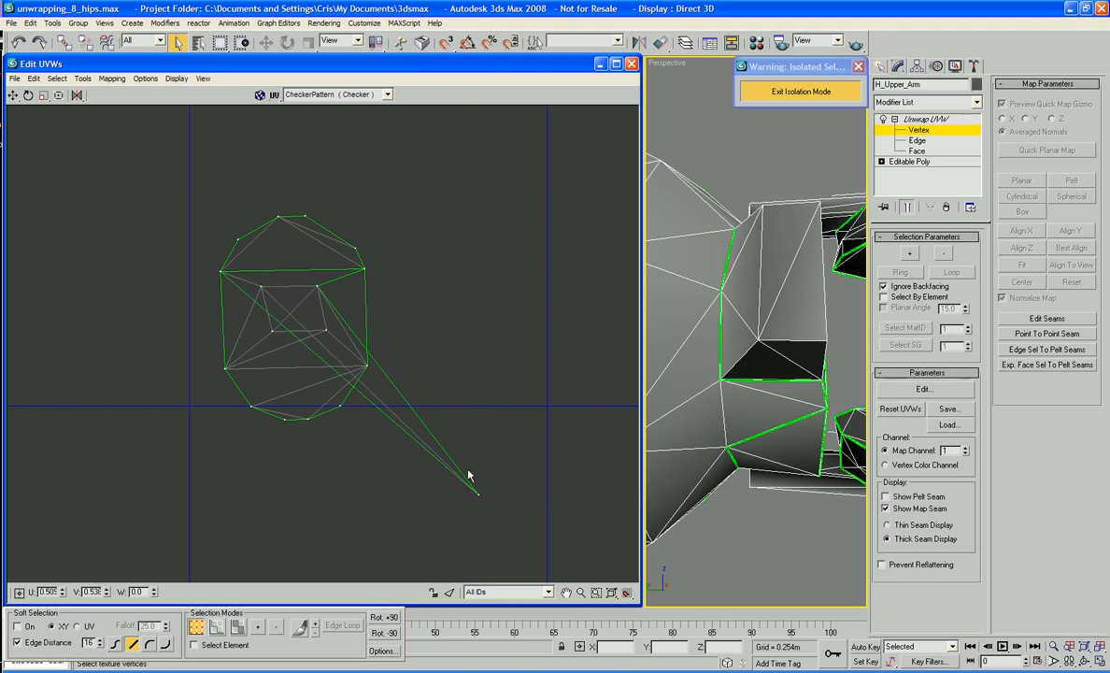
drag(473, 502, 367, 270)
Step: Select all vertices of the welded round shell and rotate it a quarter turn onto its side
scroll(442, 274, down, 5)
scroll(456, 270, down, 3)
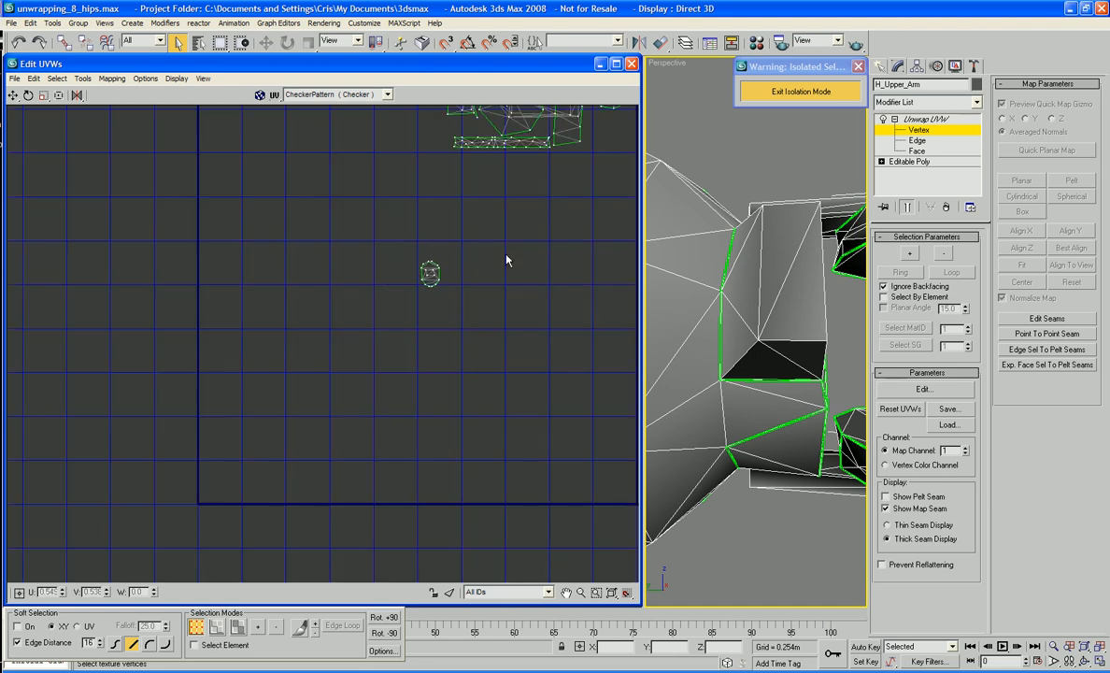
middle_drag(507, 257, 343, 375)
drag(239, 358, 211, 347)
right_click(297, 425)
right_click(268, 391)
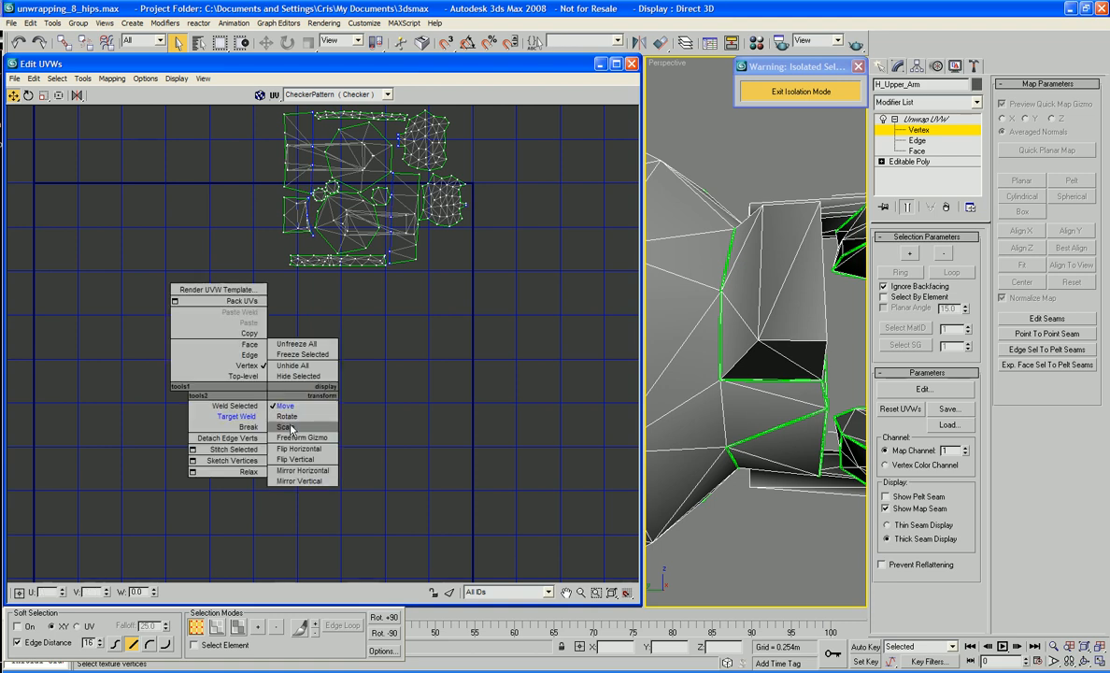
click(290, 427)
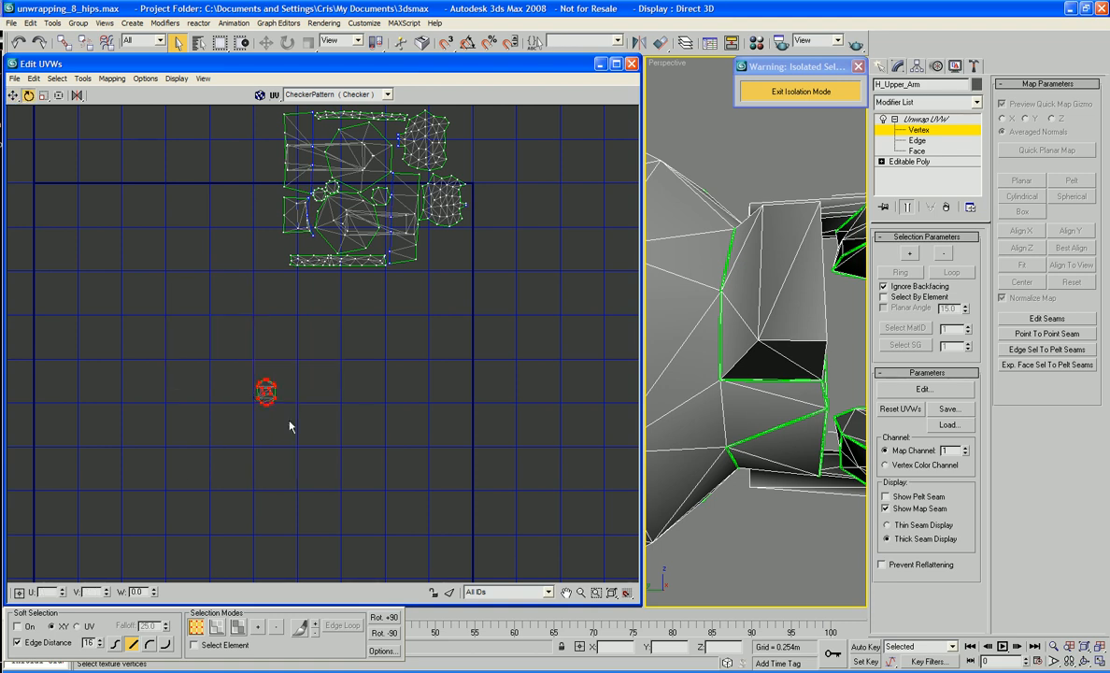
Step: Move the round shell into the main cluster, between the block's shell and the lower rim strip
right_click(244, 277)
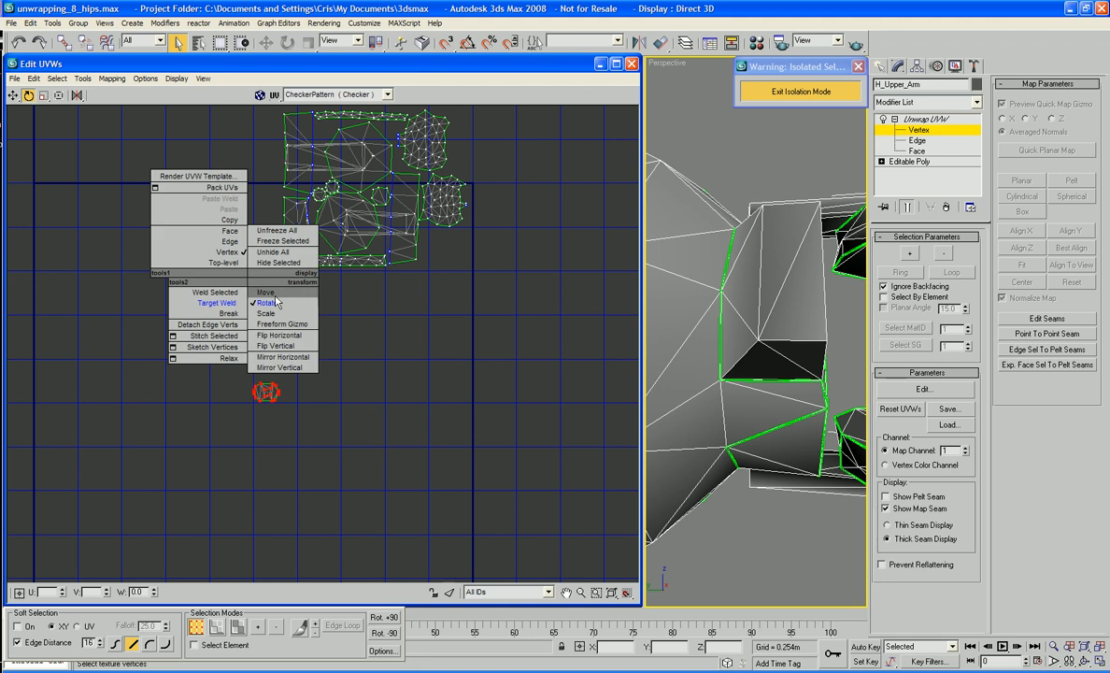
click(265, 279)
drag(273, 389, 305, 241)
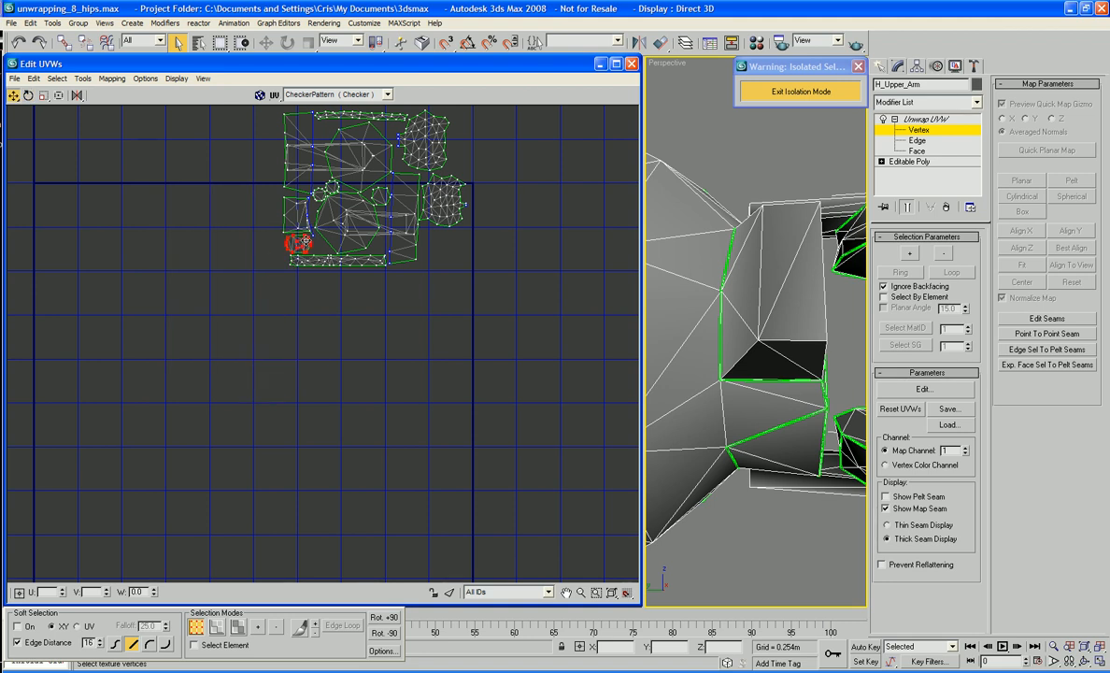
scroll(334, 245, up, 2)
middle_drag(337, 248, 291, 395)
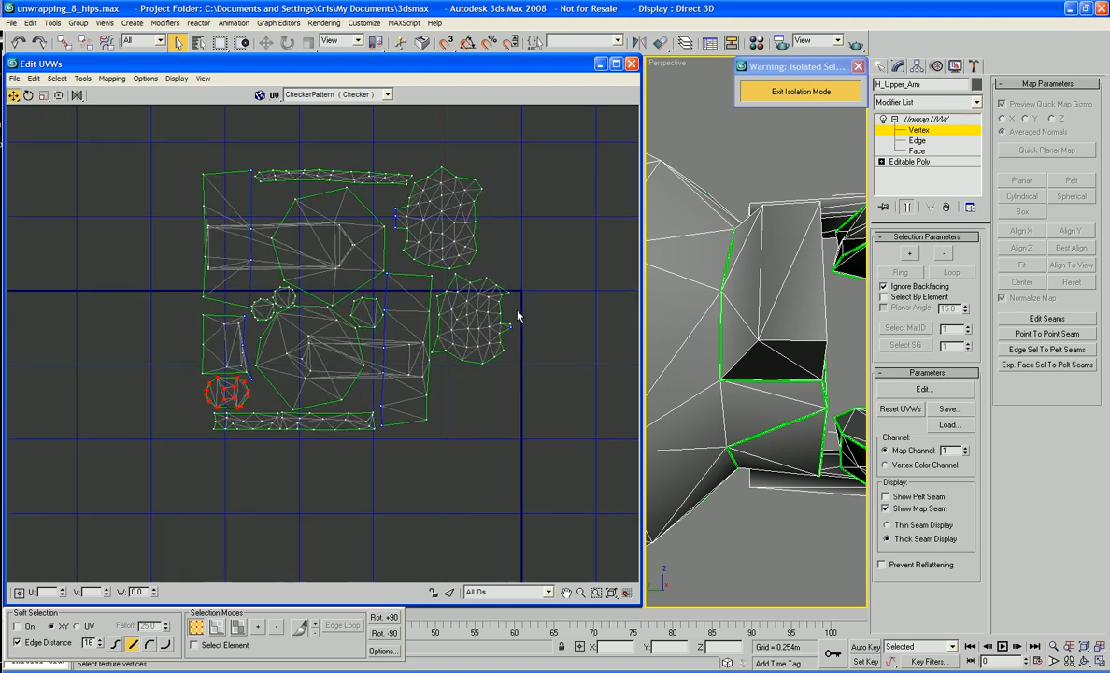
Step: Select the whole UV cluster's vertices and scale them down slightly
click(571, 217)
drag(527, 154, 72, 438)
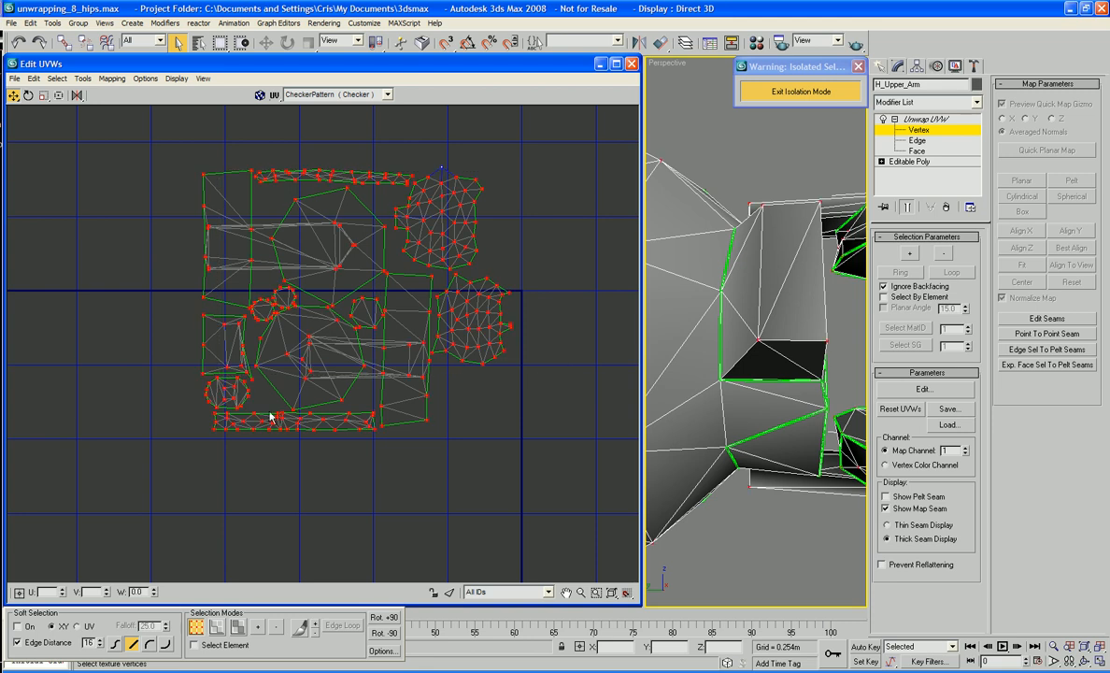
scroll(345, 465, down, 6)
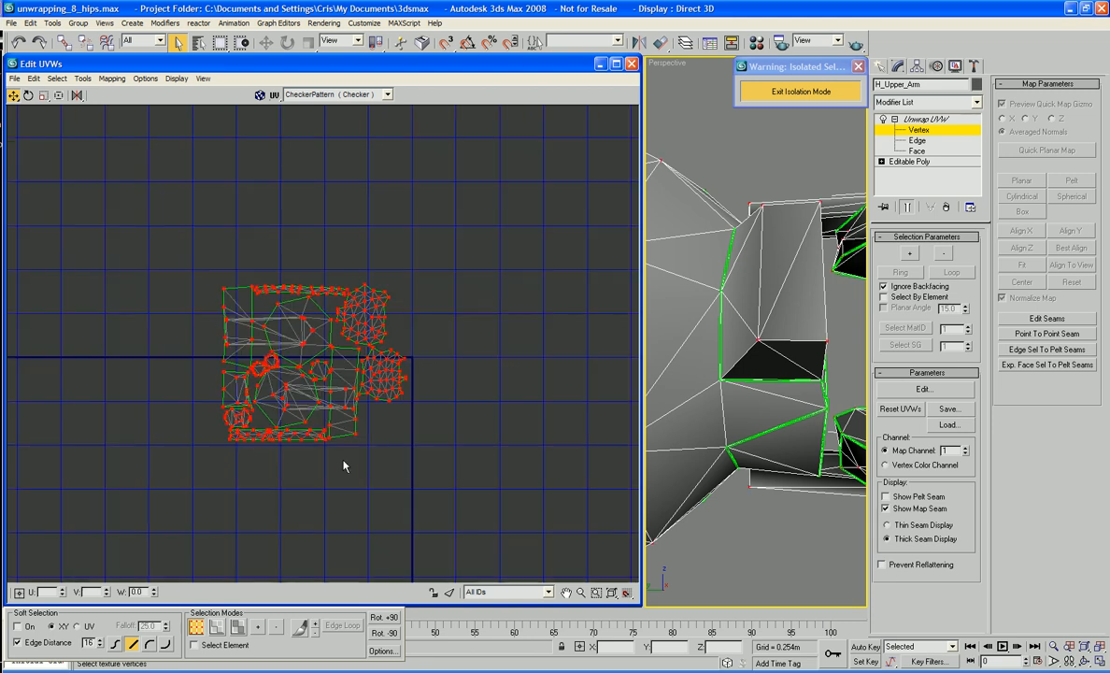
middle_drag(387, 463, 370, 396)
right_click(339, 343)
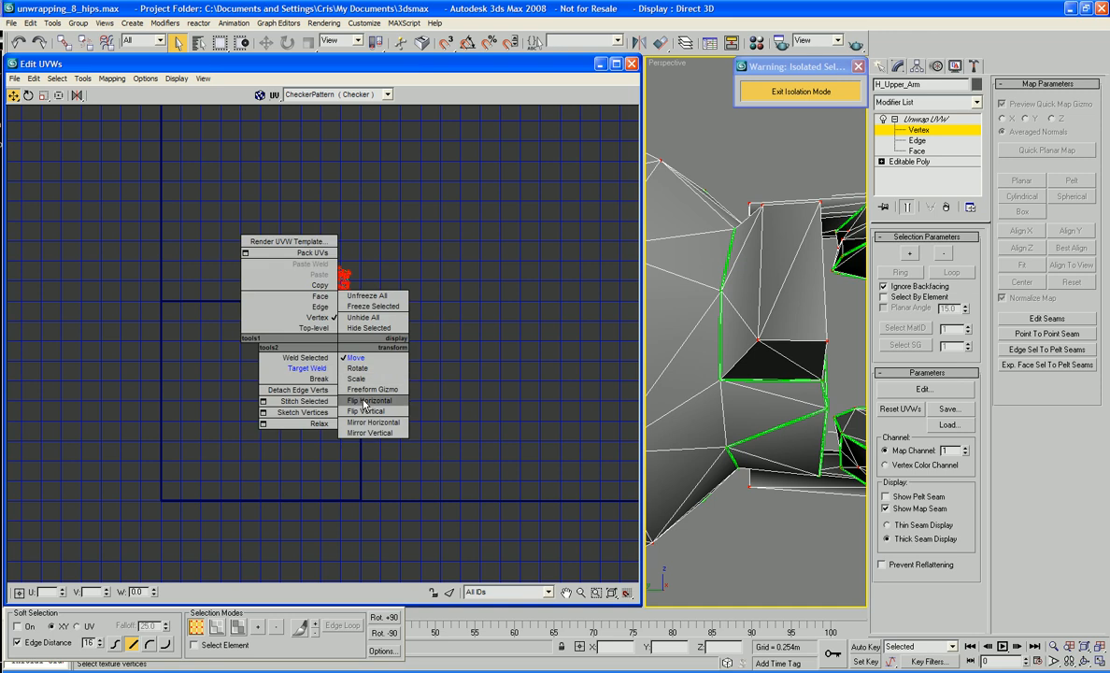
click(359, 383)
drag(359, 384, 335, 418)
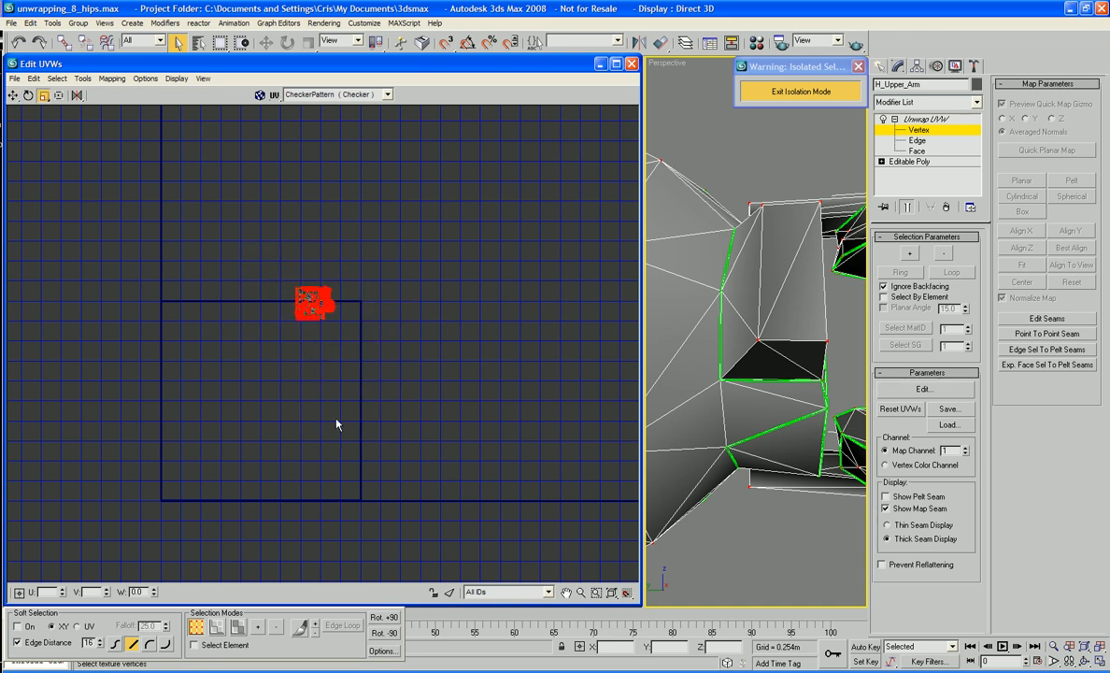
Step: Move the whole UV cluster inside the UV tile's square boundary and clear the selection
right_click(314, 333)
click(334, 346)
drag(318, 302, 264, 387)
click(523, 346)
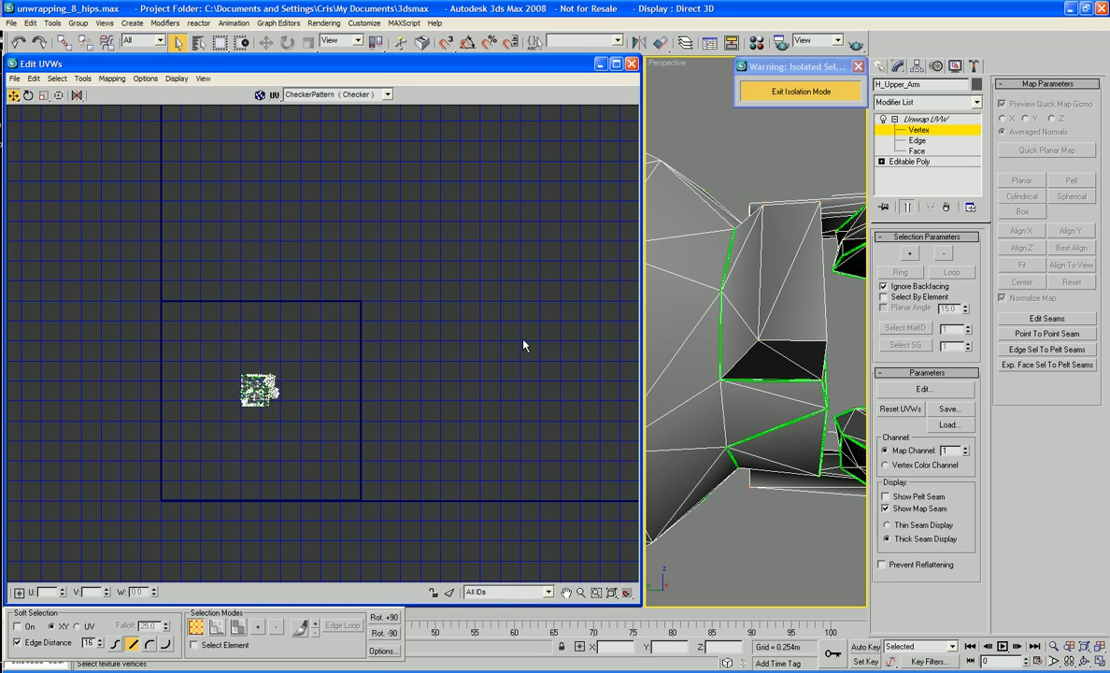
Step: Leave the Unwrap UVW vertex level and exit isolation mode to show the whole robot
click(917, 131)
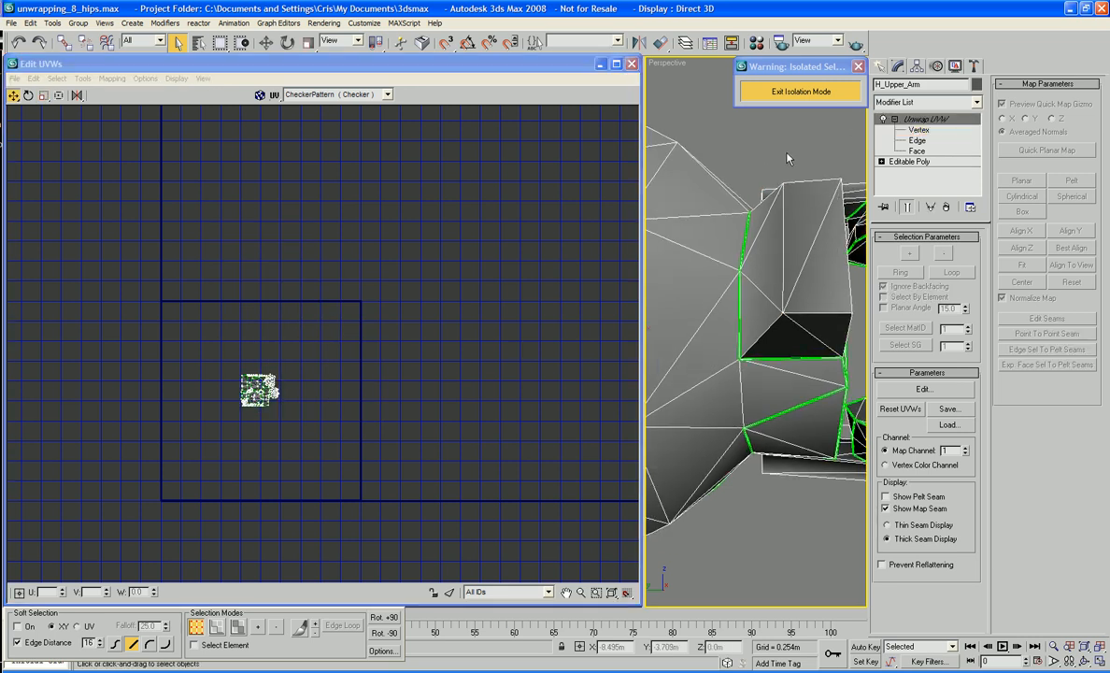
scroll(715, 210, down, 5)
click(788, 93)
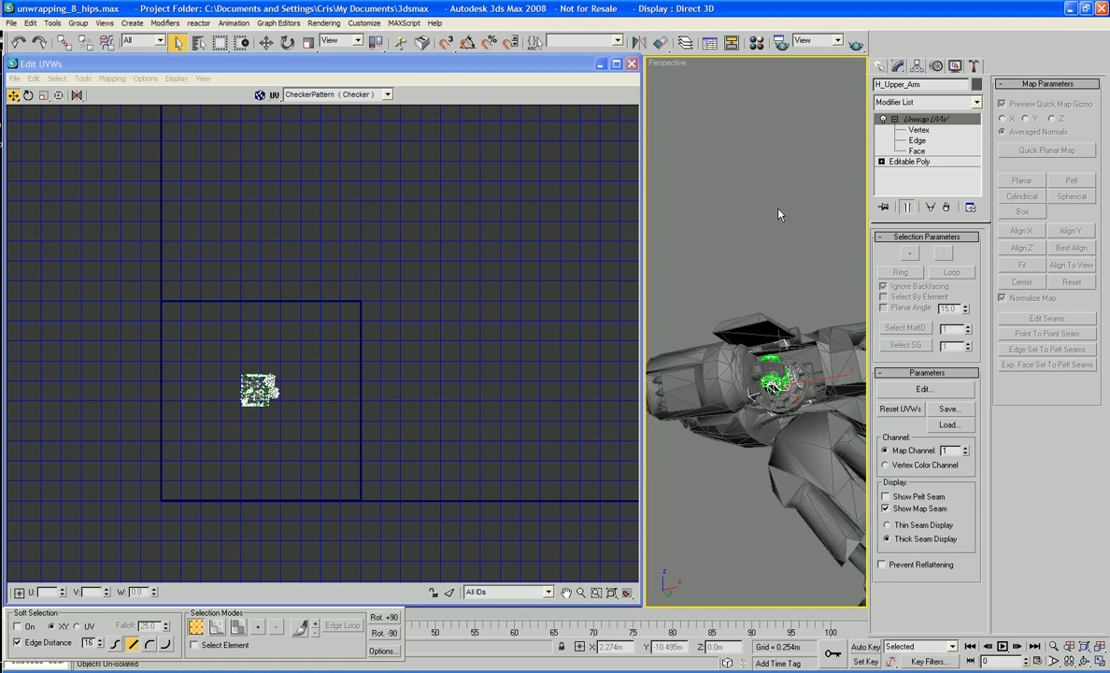
Step: Select the robot's upper arm together with the large adjoining arm part
click(778, 215)
alt+middle_drag(779, 217, 810, 314)
scroll(763, 210, down, 8)
scroll(858, 314, up, 5)
click(735, 278)
ctrl+click(736, 281)
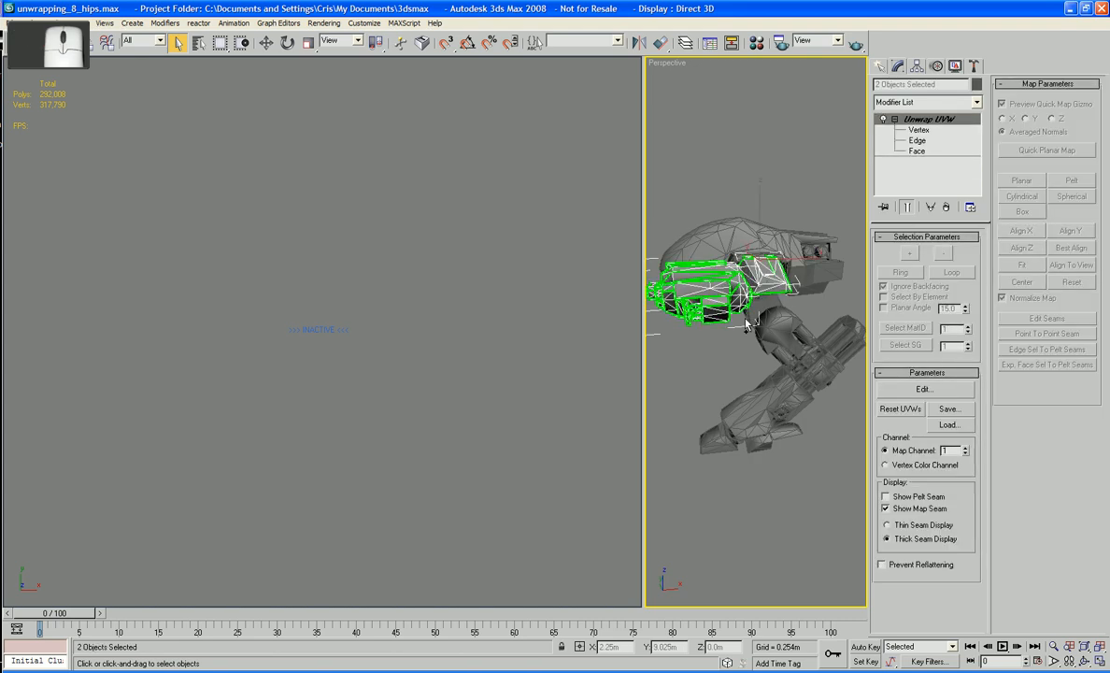
Step: Deselect the large gun-shaped arm part and try adding the torso and shoulder joint pieces to the selection
ctrl+click(733, 286)
ctrl+click(729, 243)
scroll(738, 246, up, 3)
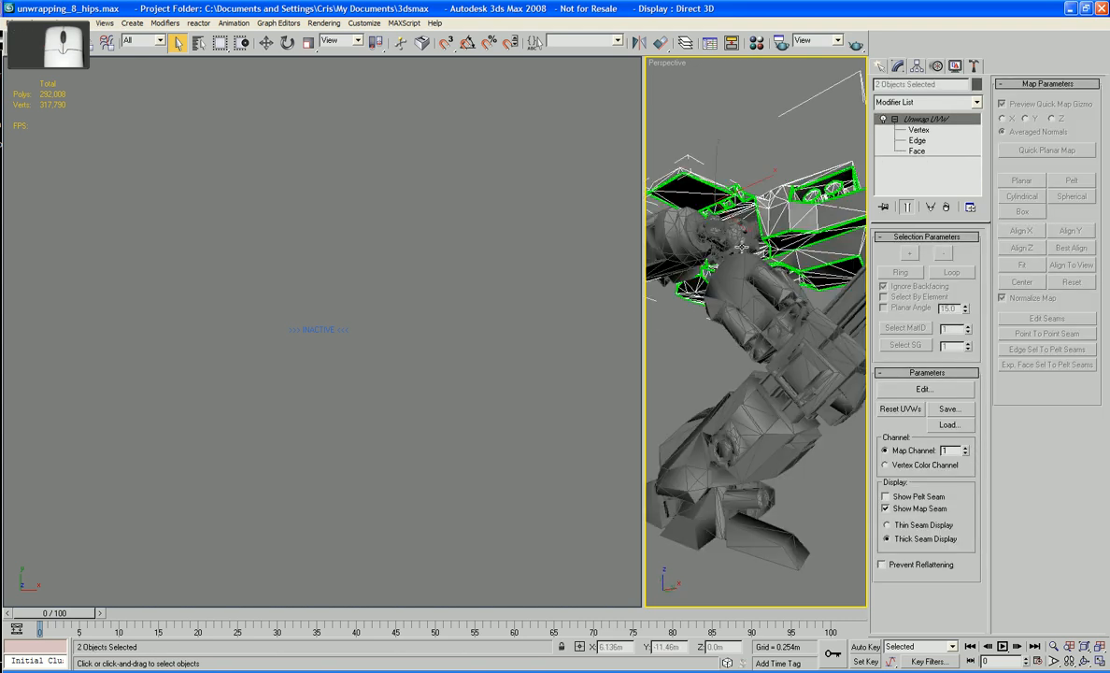
ctrl+click(696, 225)
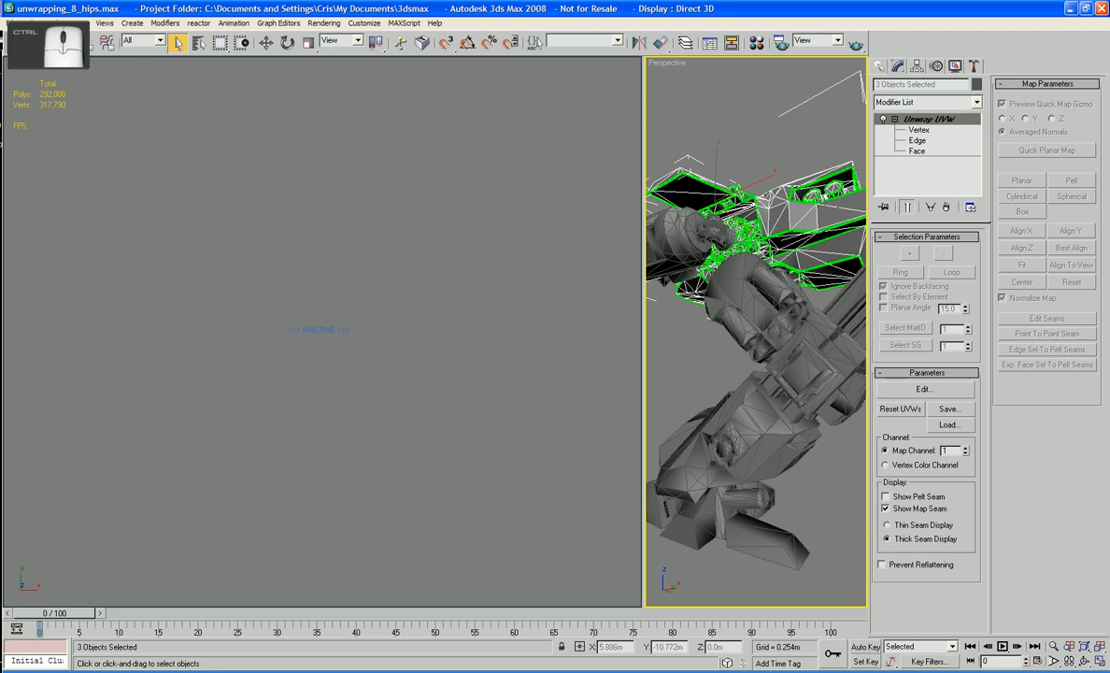
ctrl+click(721, 225)
ctrl+click(728, 232)
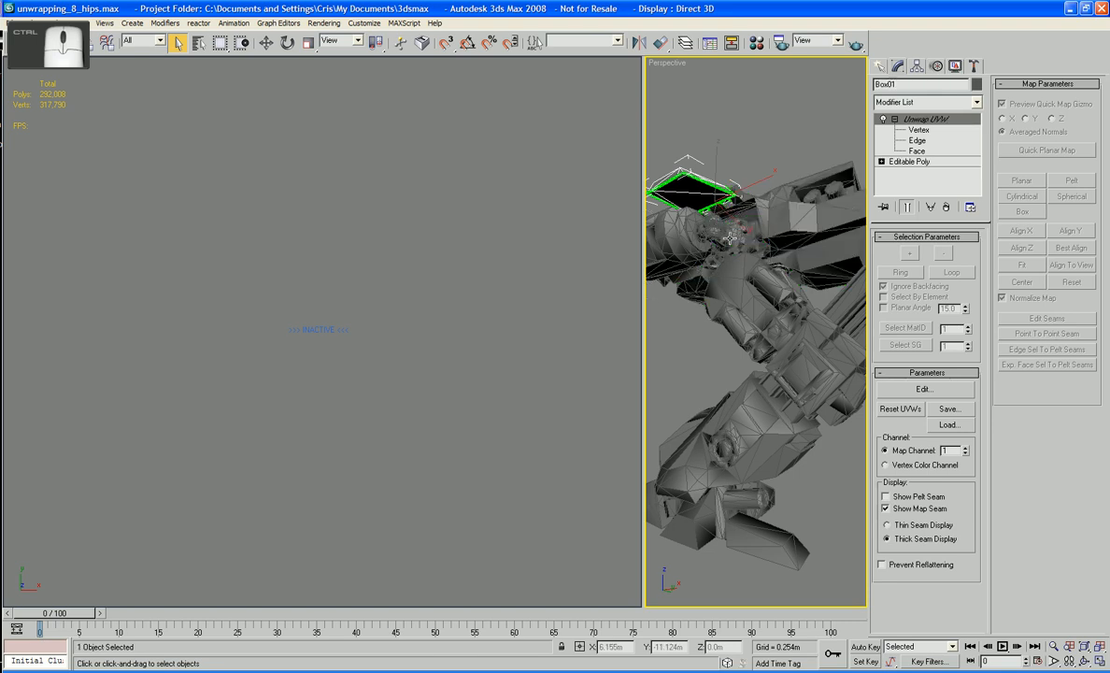
ctrl+click(729, 239)
ctrl+click(746, 241)
ctrl+click(725, 230)
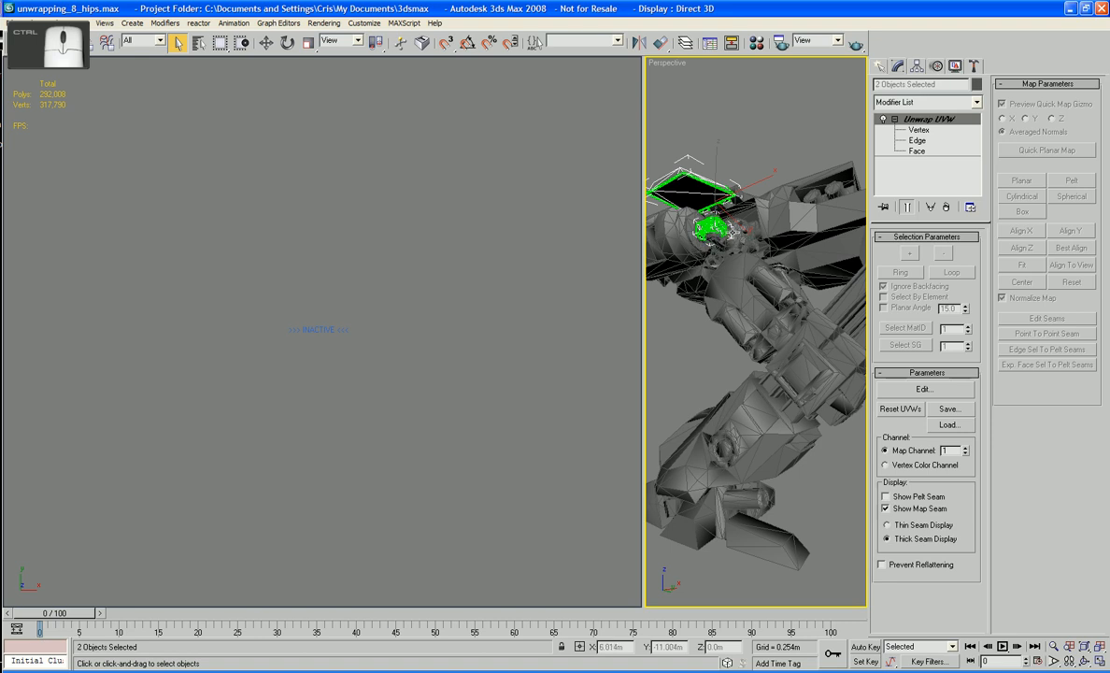
ctrl+click(718, 226)
Step: Add the ring-shaped shoulder joint pieces and the robot's torso to the selection
alt+middle_drag(718, 225, 760, 279)
ctrl+click(731, 246)
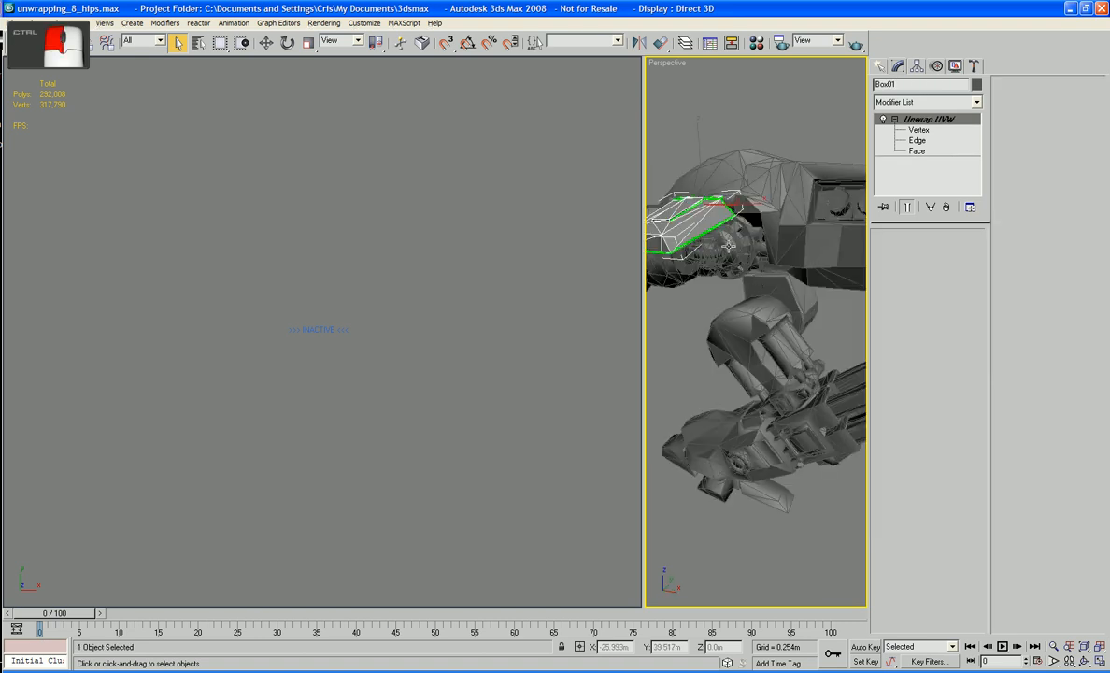
ctrl+click(736, 238)
ctrl+click(743, 232)
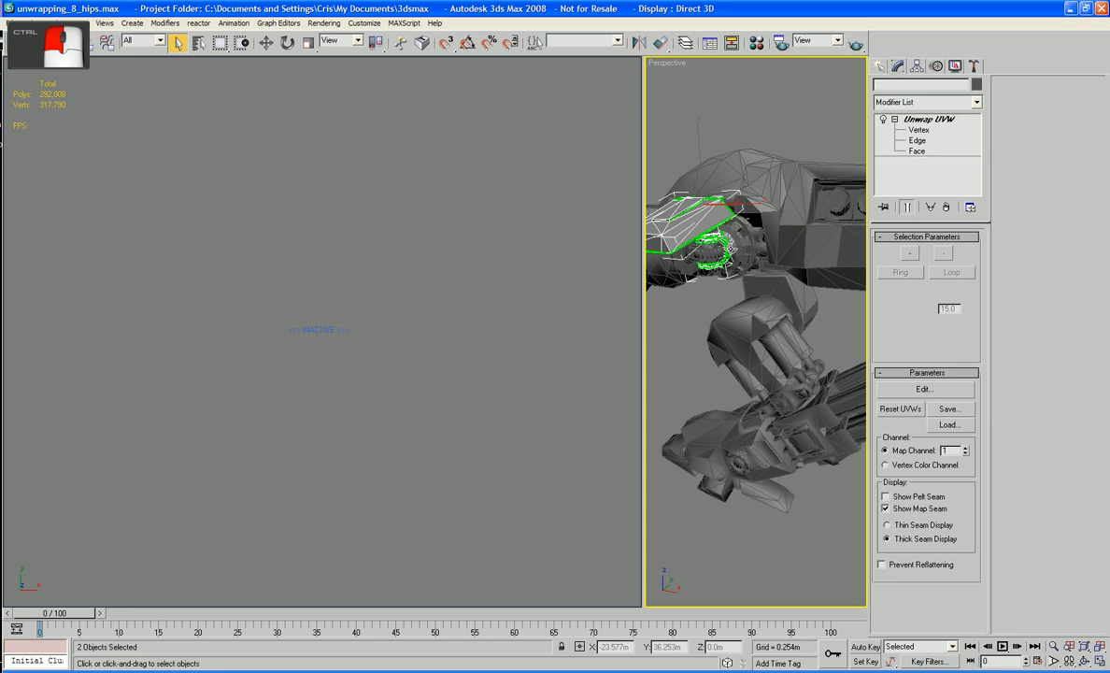
ctrl+click(708, 252)
ctrl+click(771, 250)
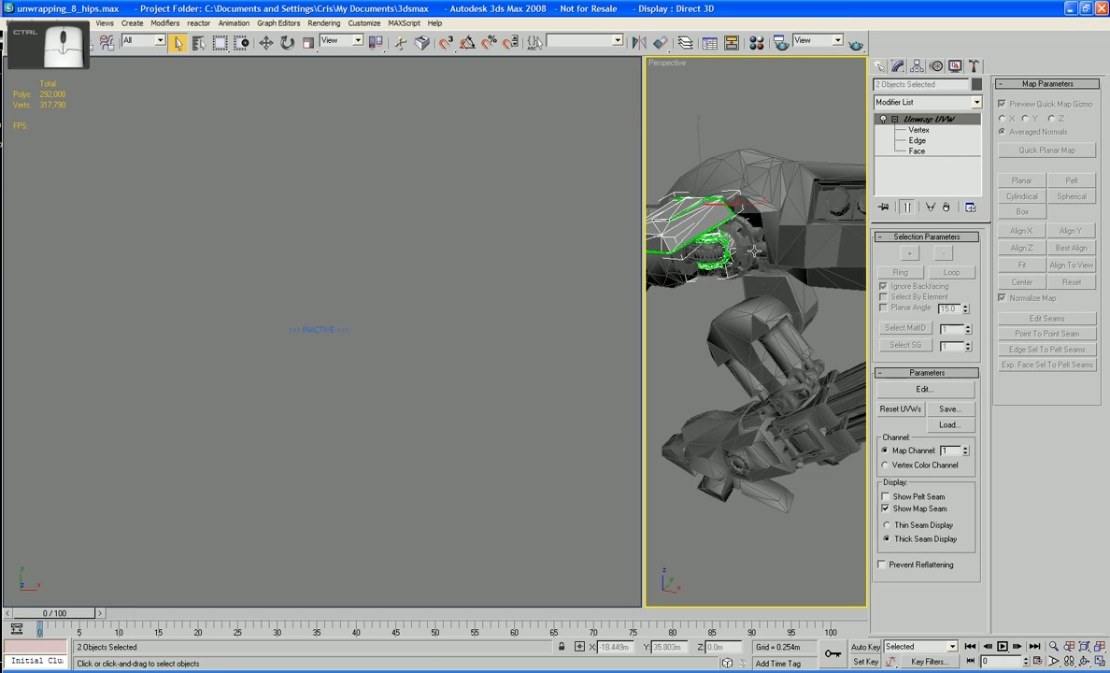
ctrl+click(754, 250)
ctrl+click(801, 242)
alt+middle_drag(801, 242, 830, 238)
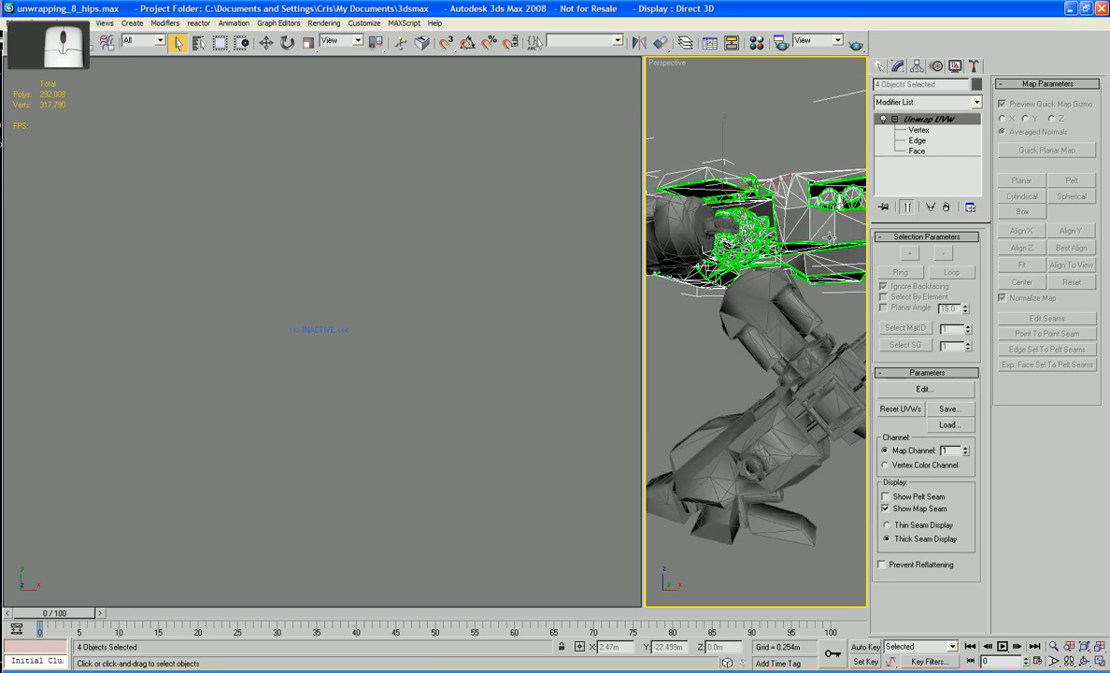
ctrl+click(784, 281)
ctrl+click(771, 268)
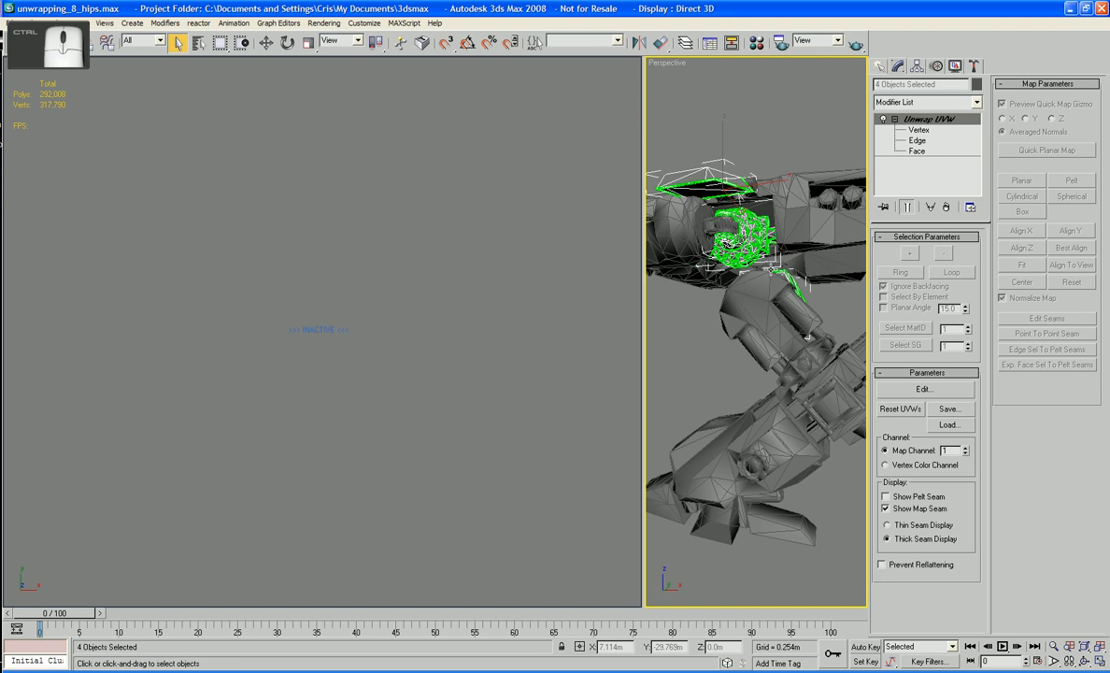
ctrl+click(735, 241)
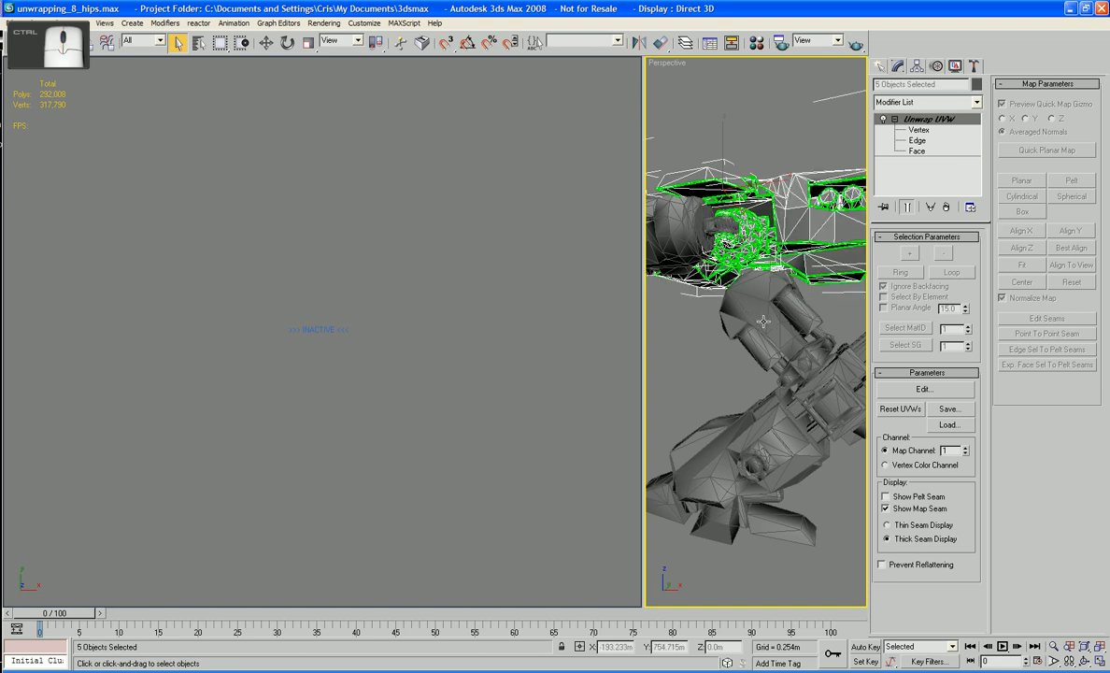
Step: Add the robot's thigh, its pistons, the knee pieces and the lower leg to the selection
mouse_move(763, 321)
alt+middle_down()
mouse_move(758, 311)
mouse_move(795, 371)
mouse_move(761, 323)
alt+middle_up()
ctrl+click(749, 310)
ctrl+click(771, 314)
ctrl+click(804, 315)
scroll(761, 323, up, 4)
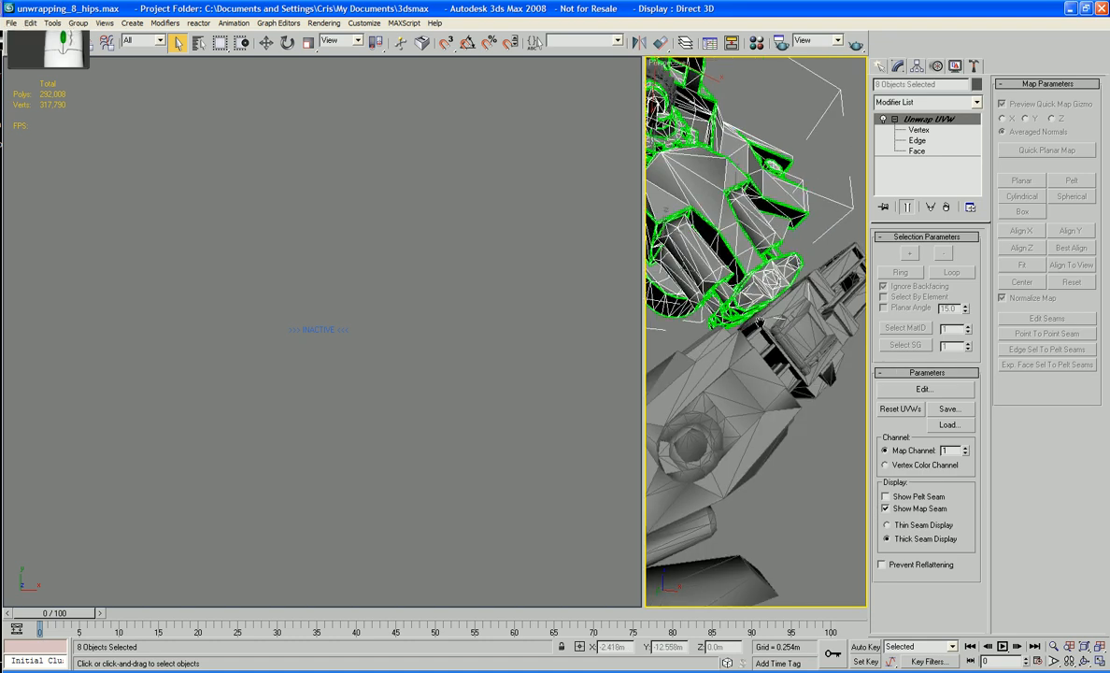
ctrl+click(757, 314)
ctrl+click(791, 329)
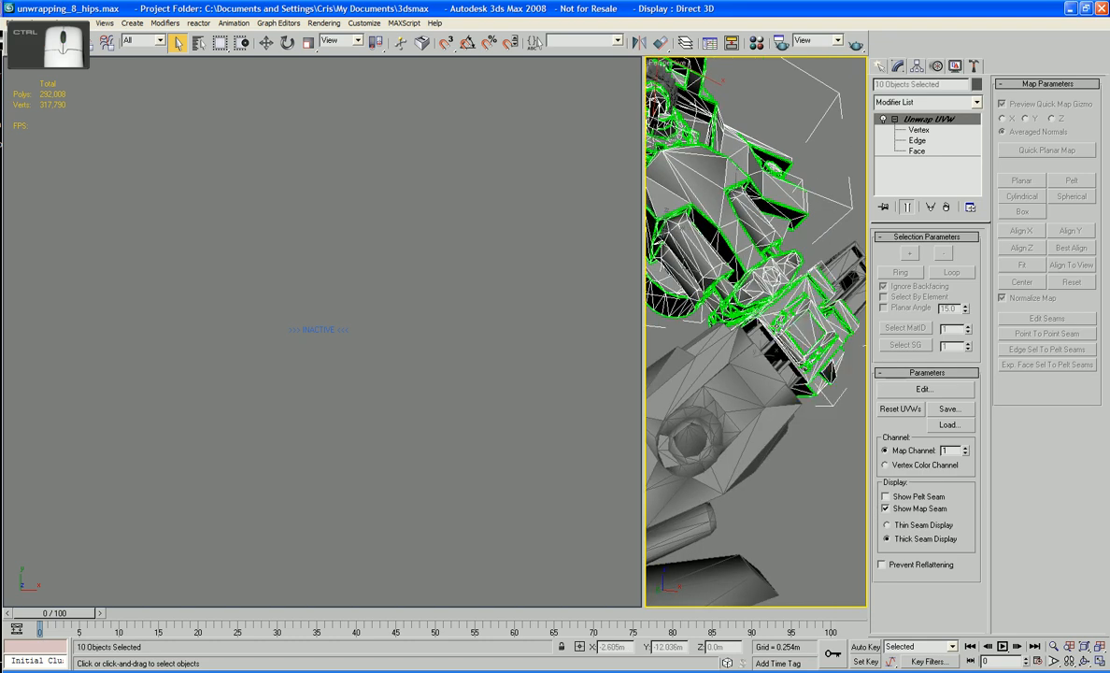
ctrl+click(848, 279)
ctrl+click(690, 426)
Step: Add the robot's foot and toe parts beneath the lower leg to the selection
scroll(835, 406, down, 5)
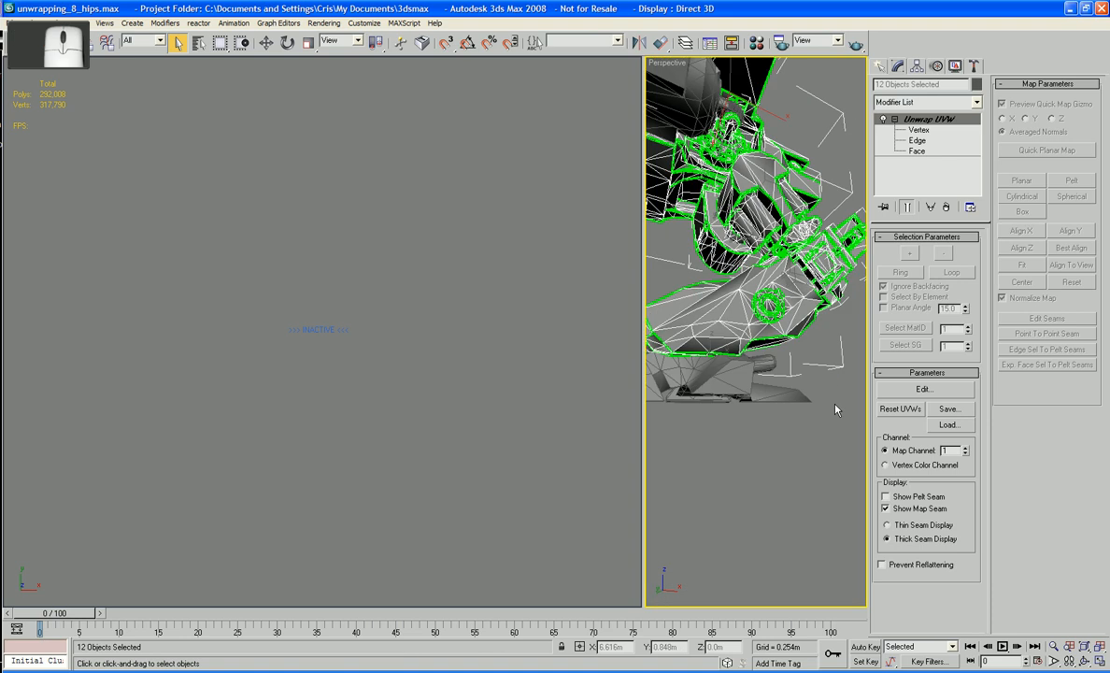
alt+middle_drag(834, 406, 745, 434)
ctrl+click(741, 384)
ctrl+click(692, 392)
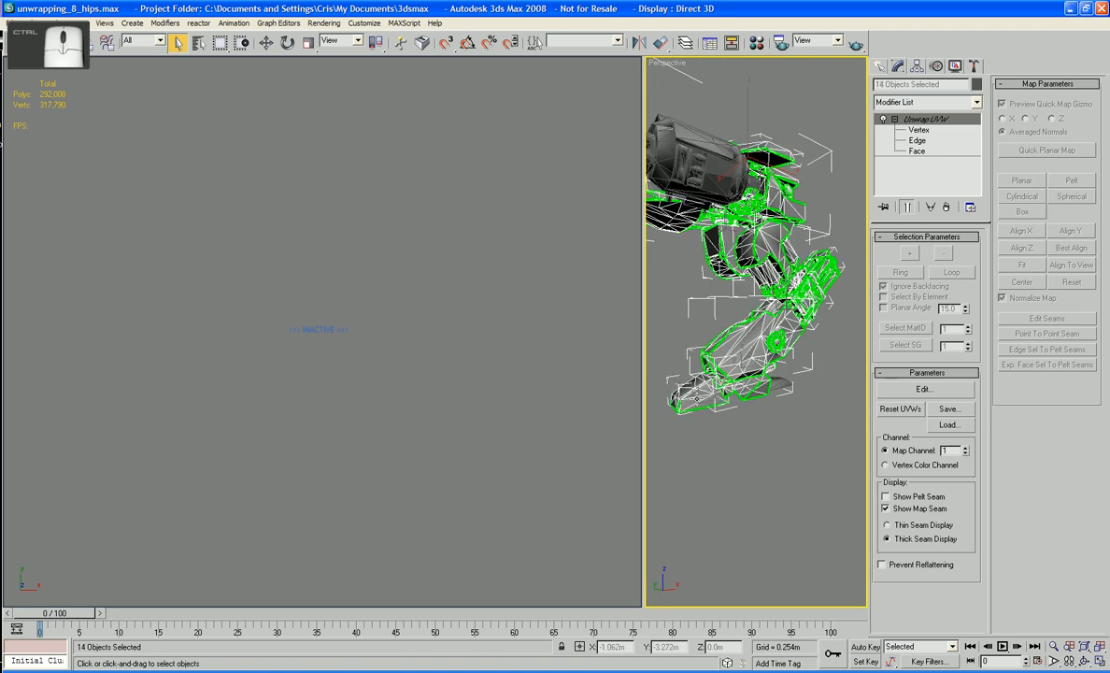
alt+middle_drag(695, 394, 828, 403)
ctrl+click(740, 381)
ctrl+click(748, 379)
alt+middle_drag(748, 378, 713, 364)
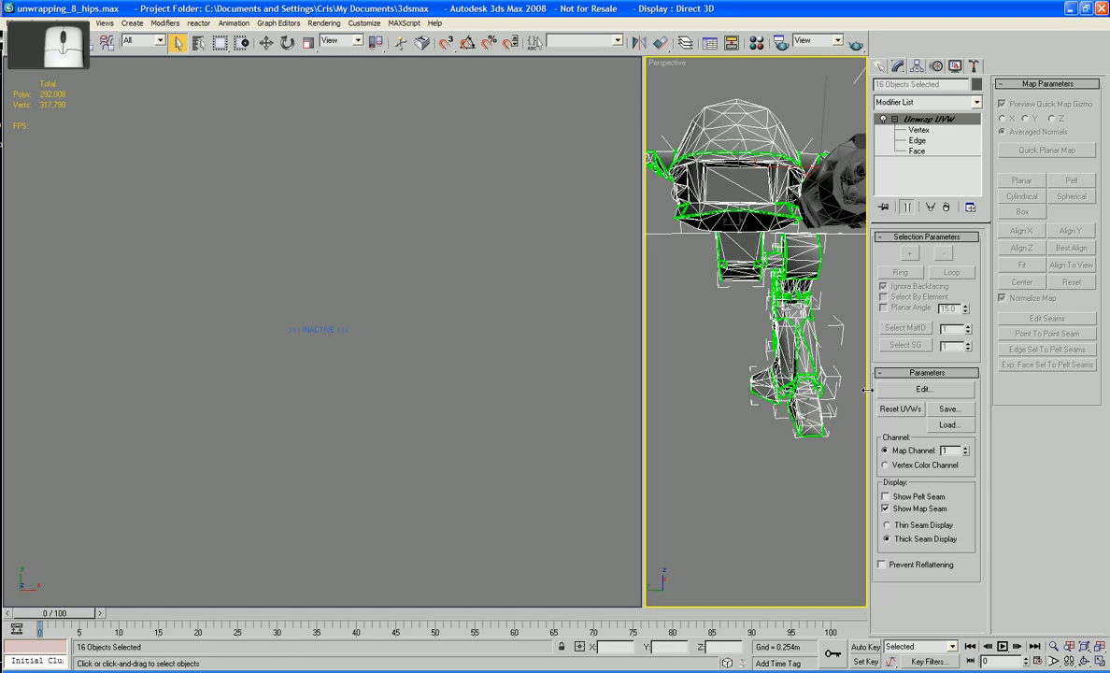
Step: Examine the combined UV layout of all selected robot parts in the Unwrap UVW editor and clear the selection
click(899, 391)
middle_drag(453, 369, 626, 384)
scroll(549, 383, up, 2)
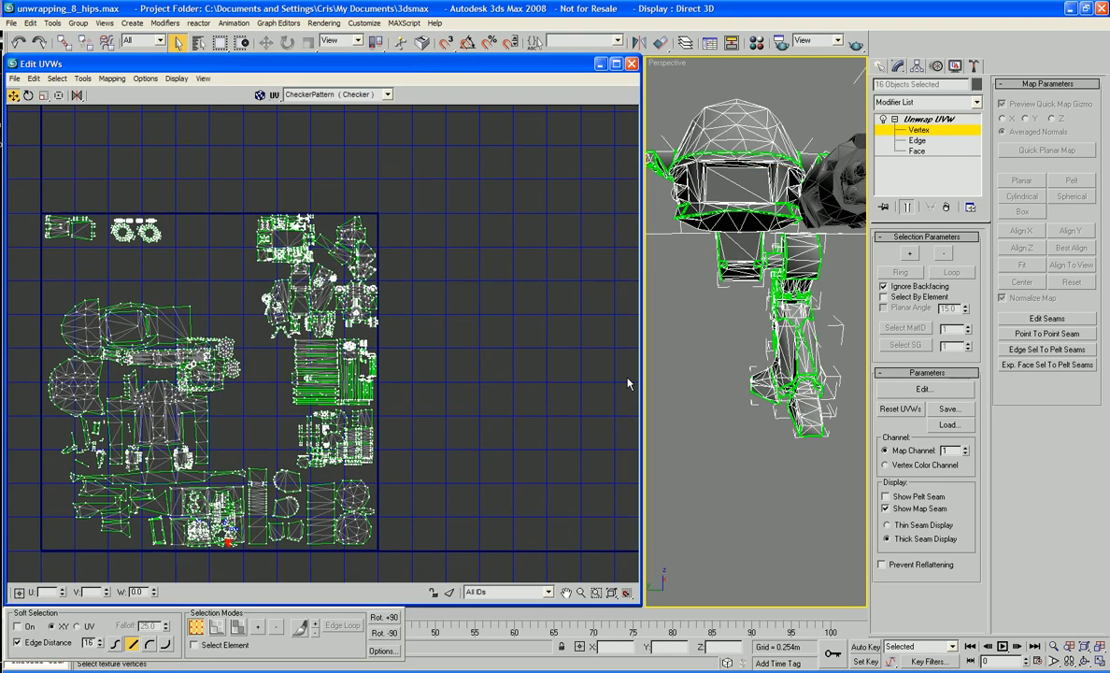
scroll(722, 399, down, 3)
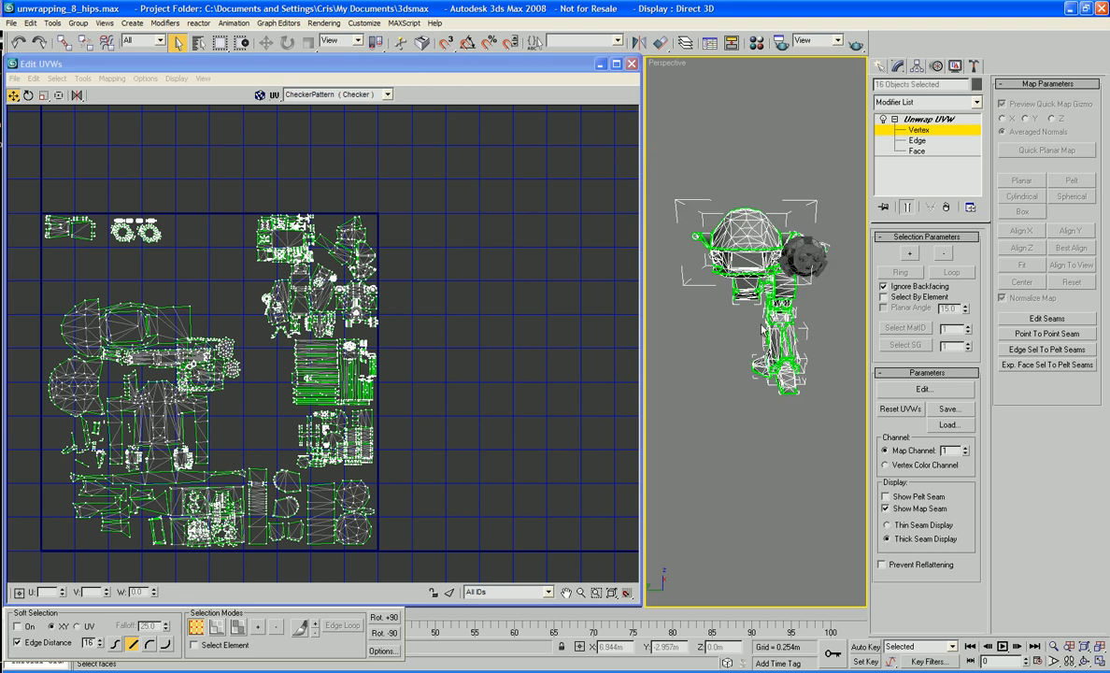
alt+middle_drag(722, 393, 752, 304)
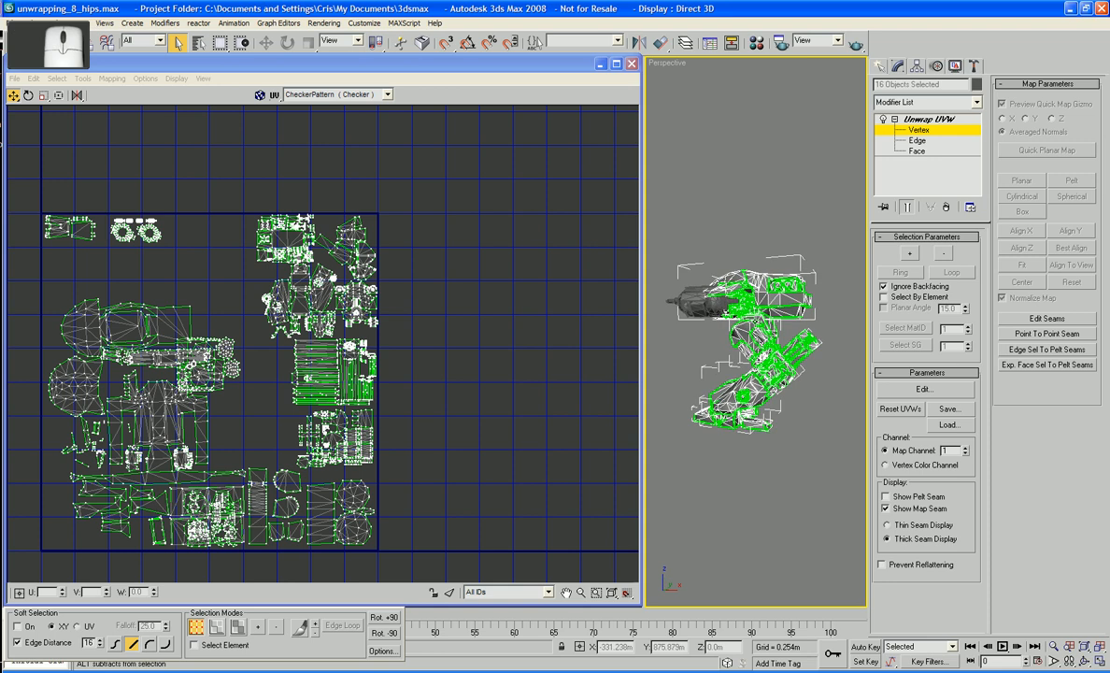
scroll(752, 299, up, 4)
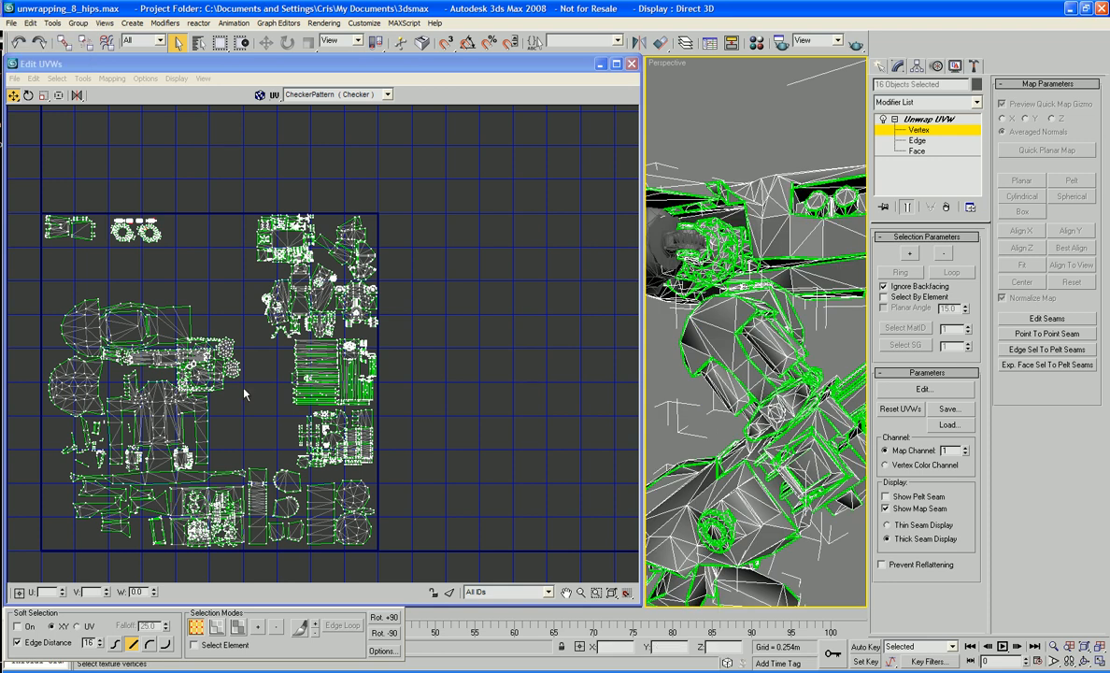
middle_drag(239, 391, 306, 390)
scroll(305, 390, up, 2)
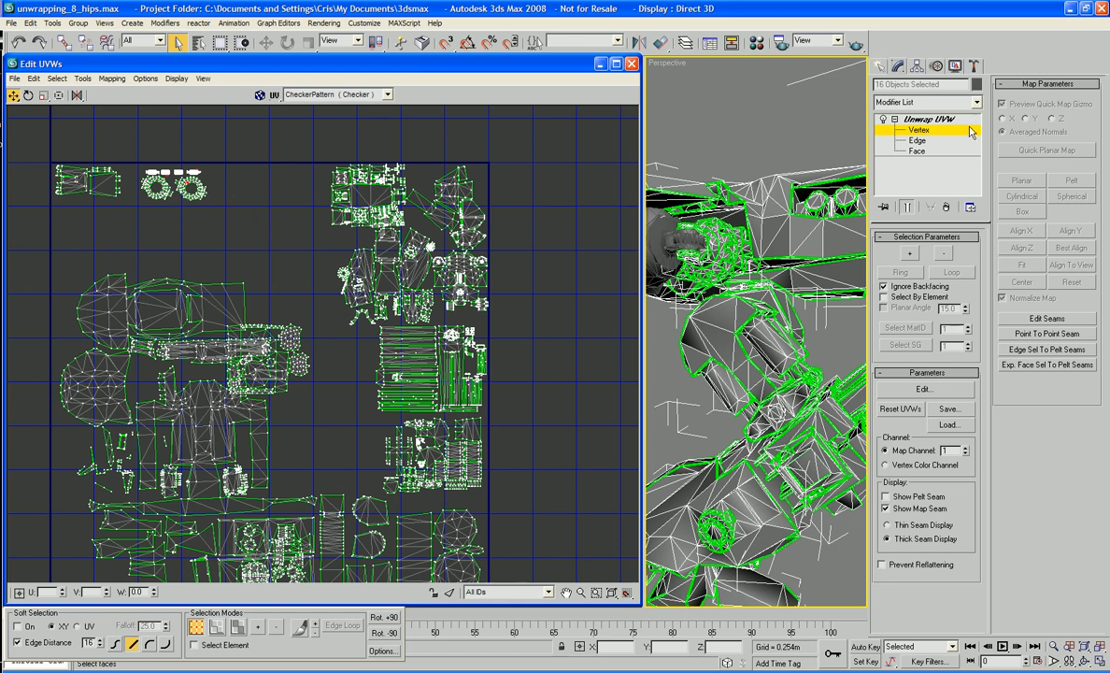
click(903, 119)
click(732, 163)
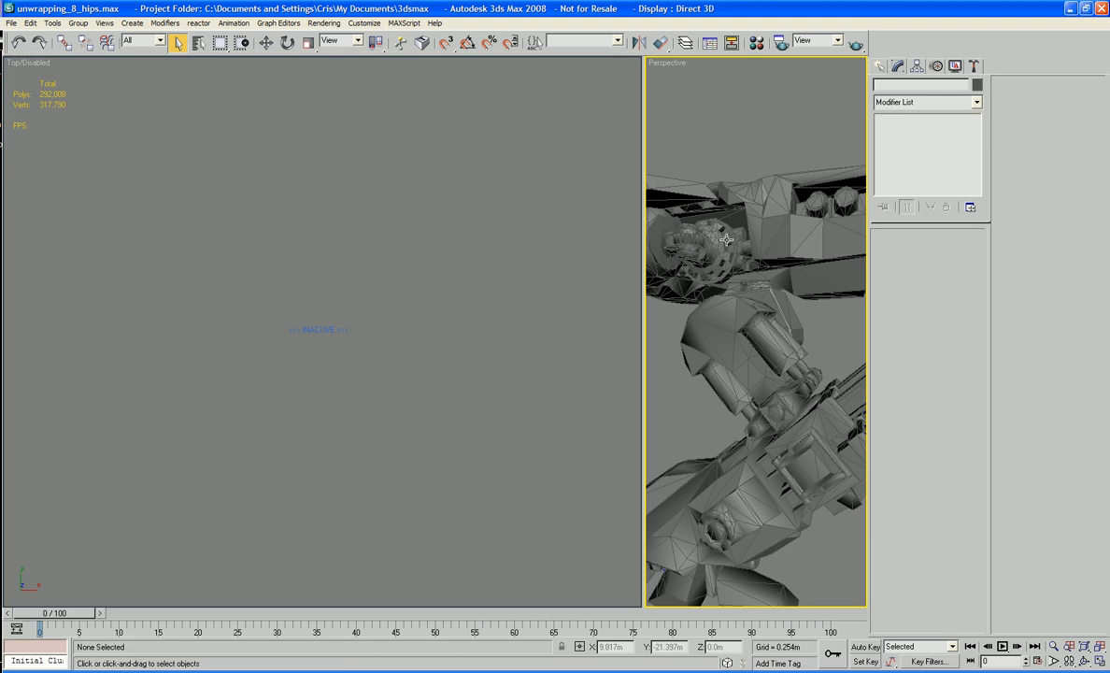
Step: Move the H_Upper_Arm object's whole UV cluster up to the UV tile's upper edge and deselect the object
click(685, 241)
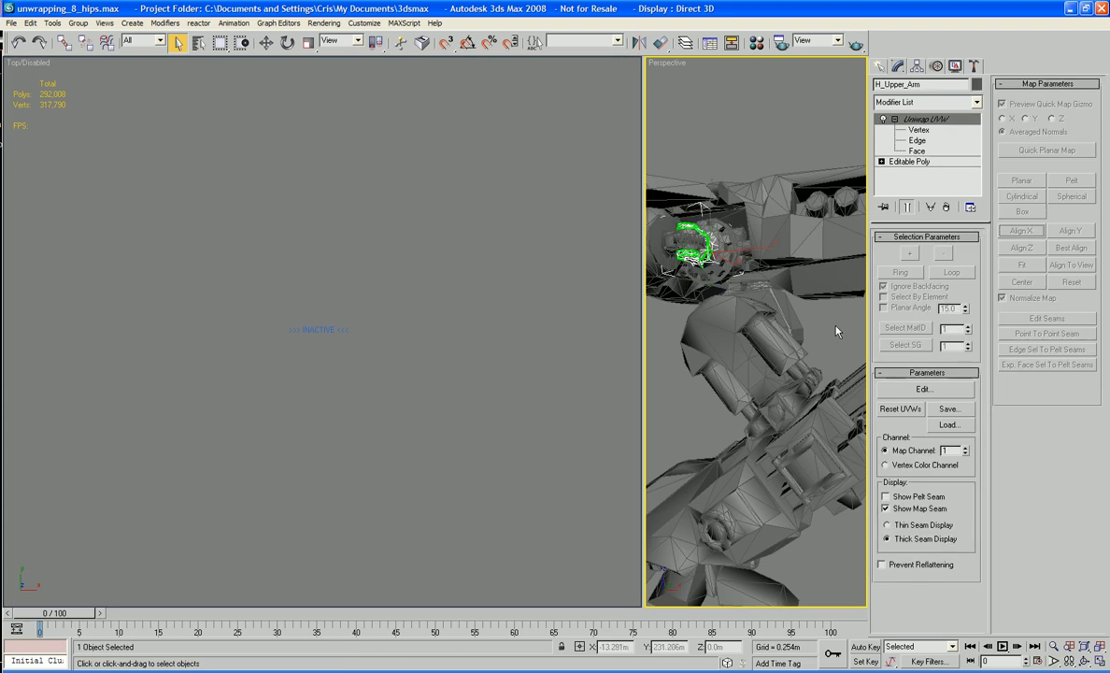
click(923, 389)
drag(358, 268, 191, 460)
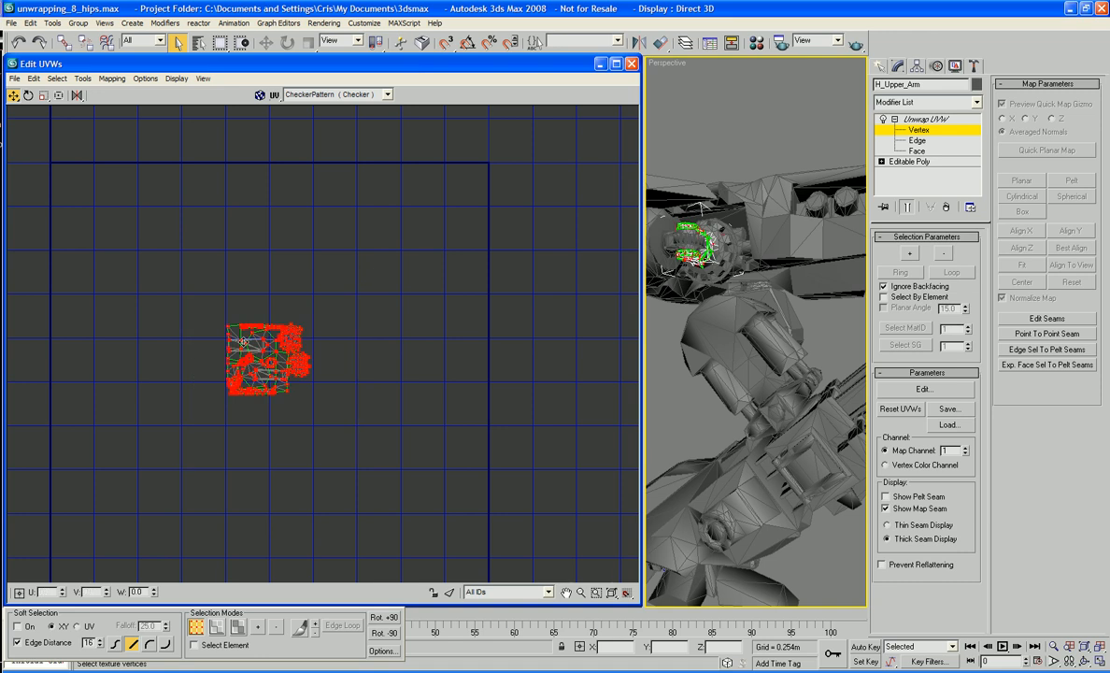
drag(243, 343, 244, 189)
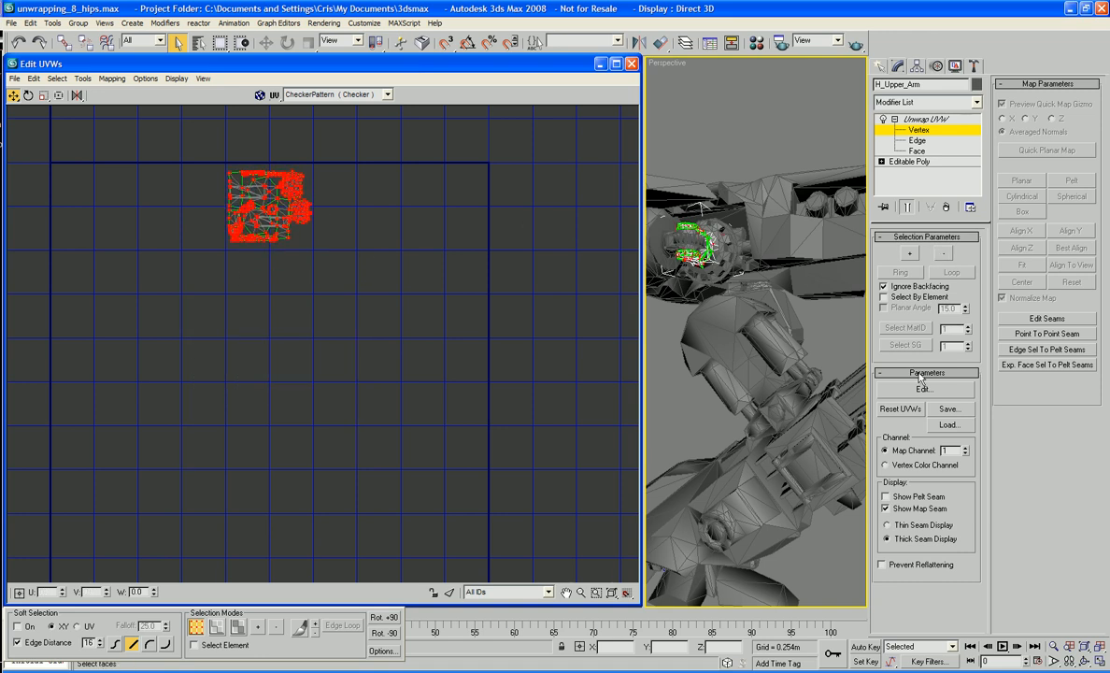
click(919, 121)
click(894, 120)
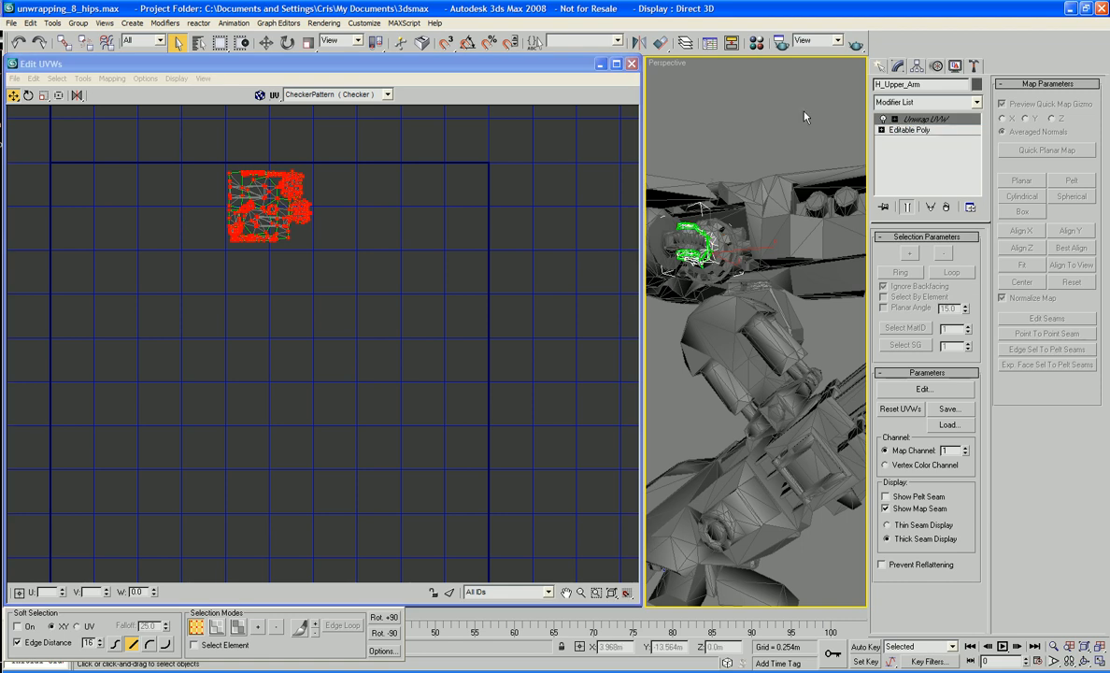
click(804, 111)
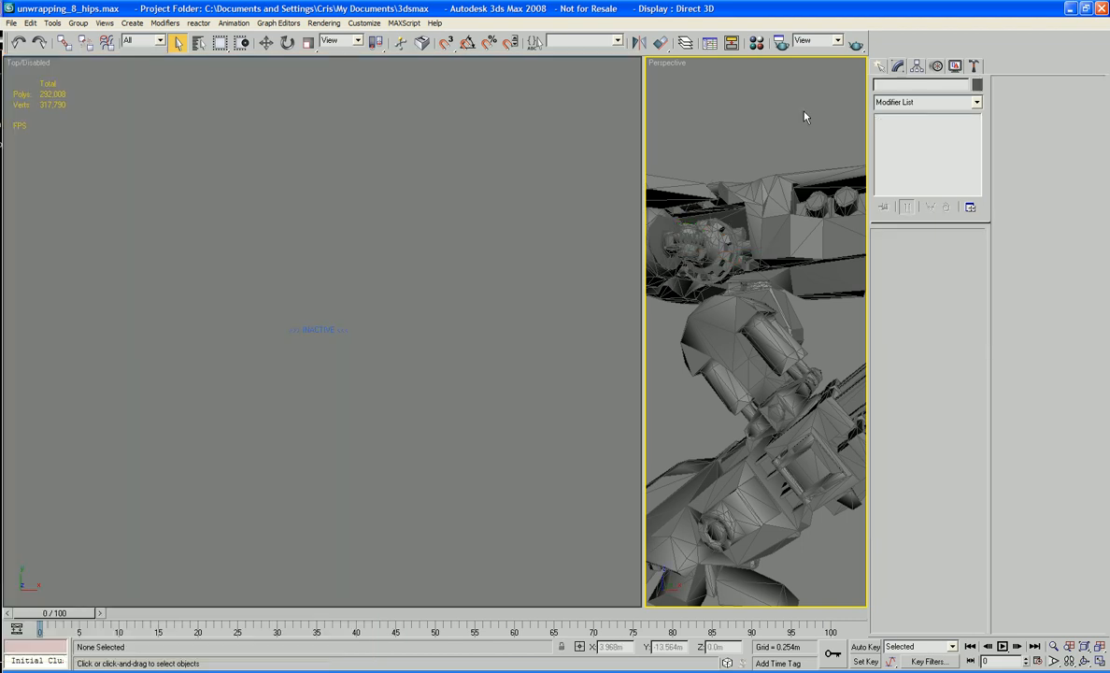